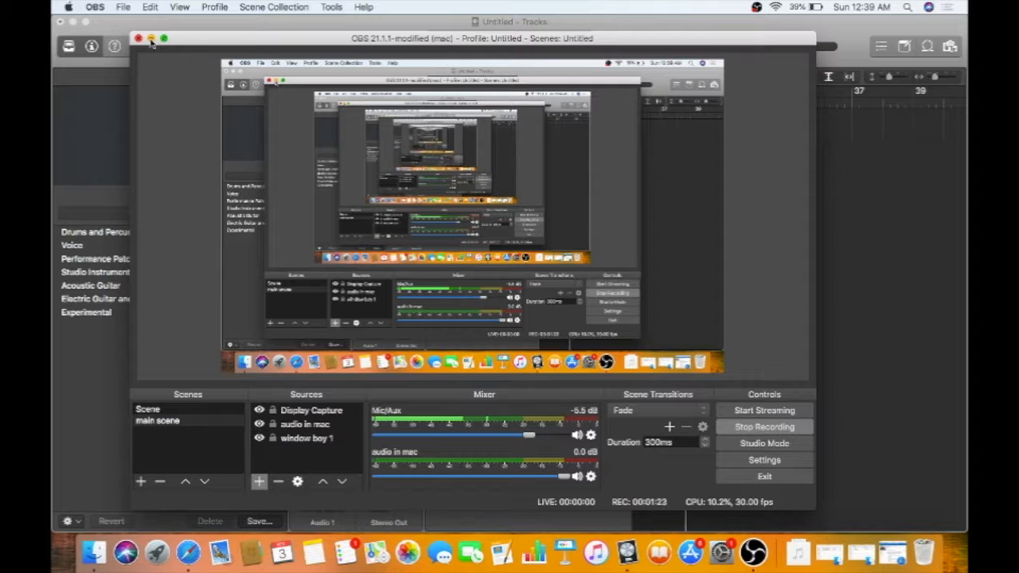
- Minimize the OBS recorder window and close the Movies folder window to get to the Logic Pro X project
{"action": "left_click", "coordinate": [151, 39]}
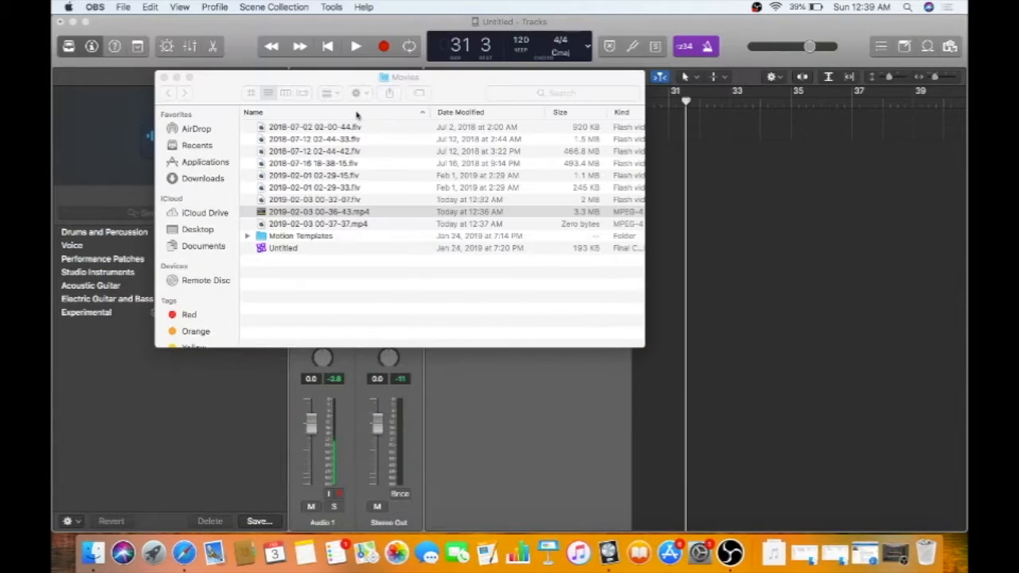
{"action": "left_click", "coordinate": [164, 77]}
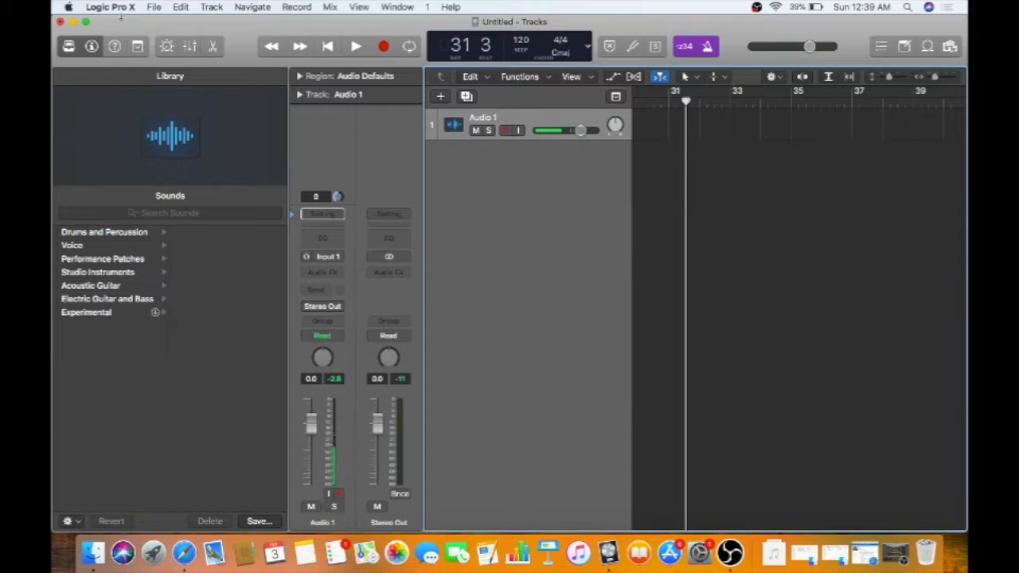
- Check the installed Logic Pro X version in the application's information window
{"action": "left_click", "coordinate": [112, 8]}
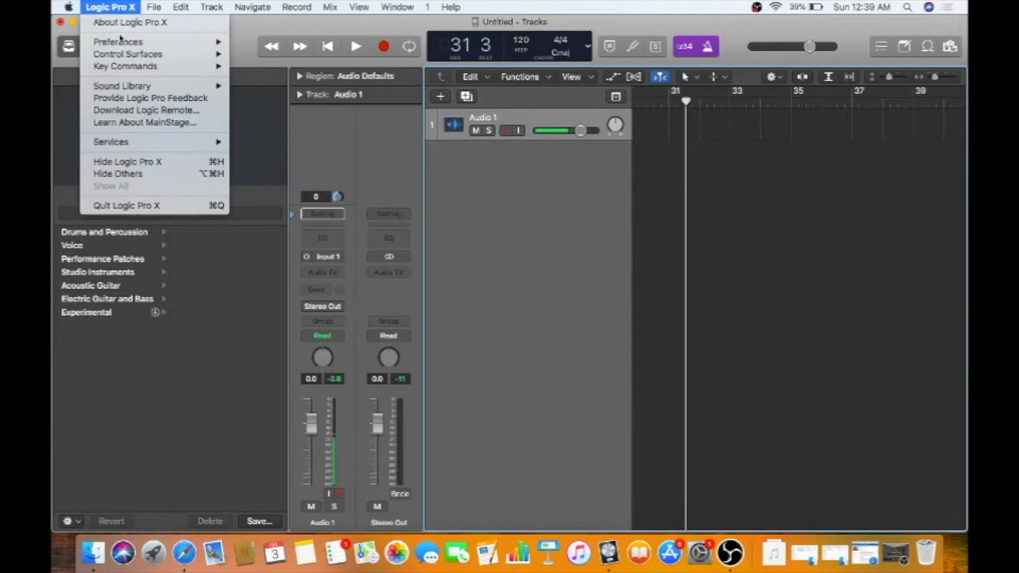
{"action": "left_click", "coordinate": [121, 21]}
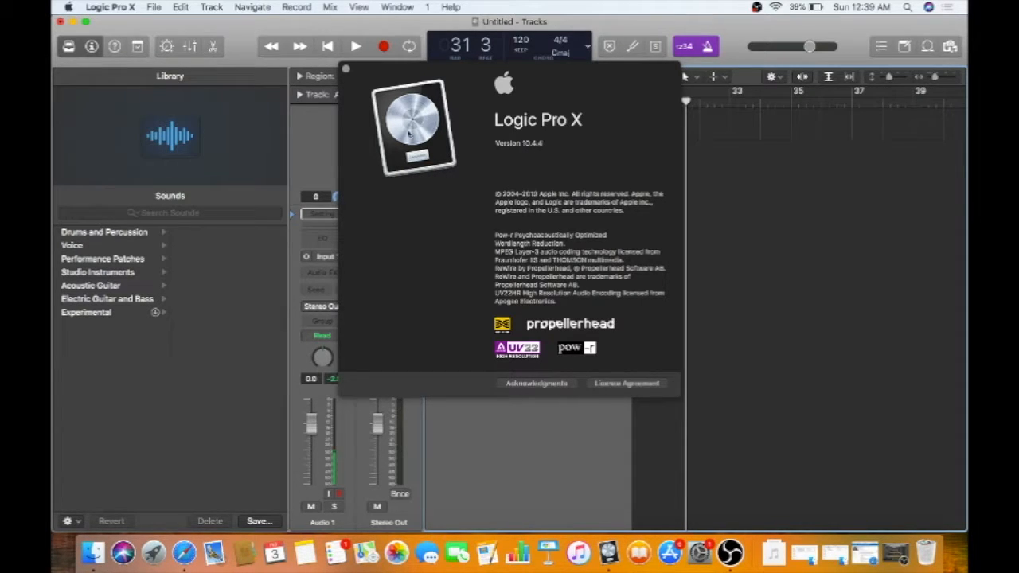
{"action": "left_click", "coordinate": [345, 70]}
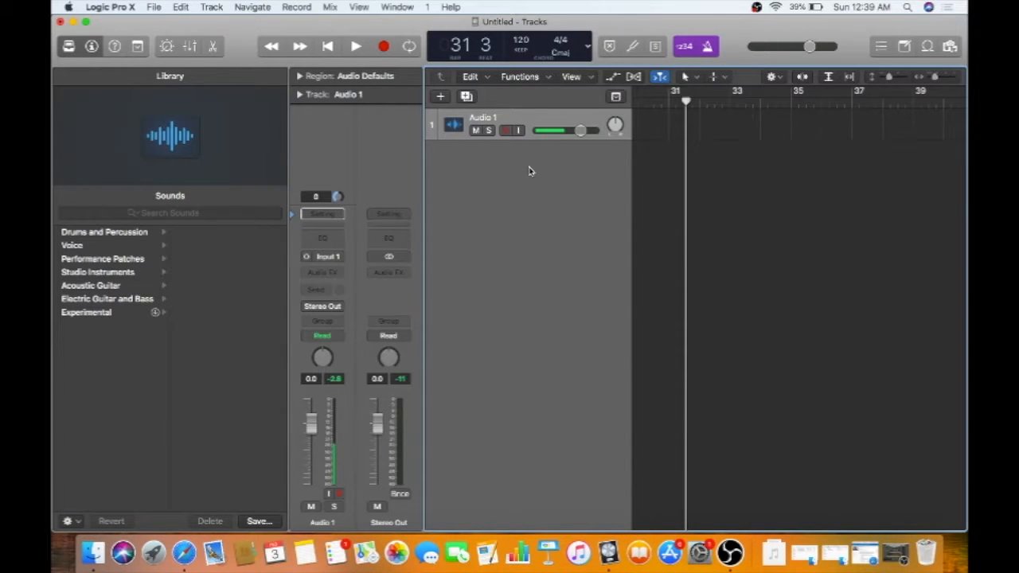
- Choose Built-in Output as the output device in the audio device preferences
{"action": "left_click", "coordinate": [124, 8]}
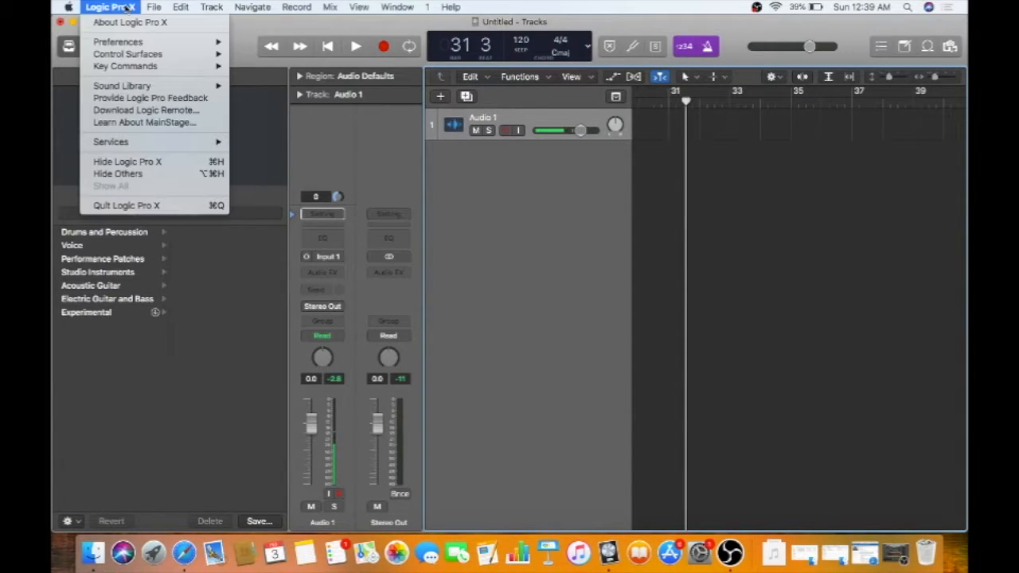
{"action": "mouse_move", "coordinate": [129, 43]}
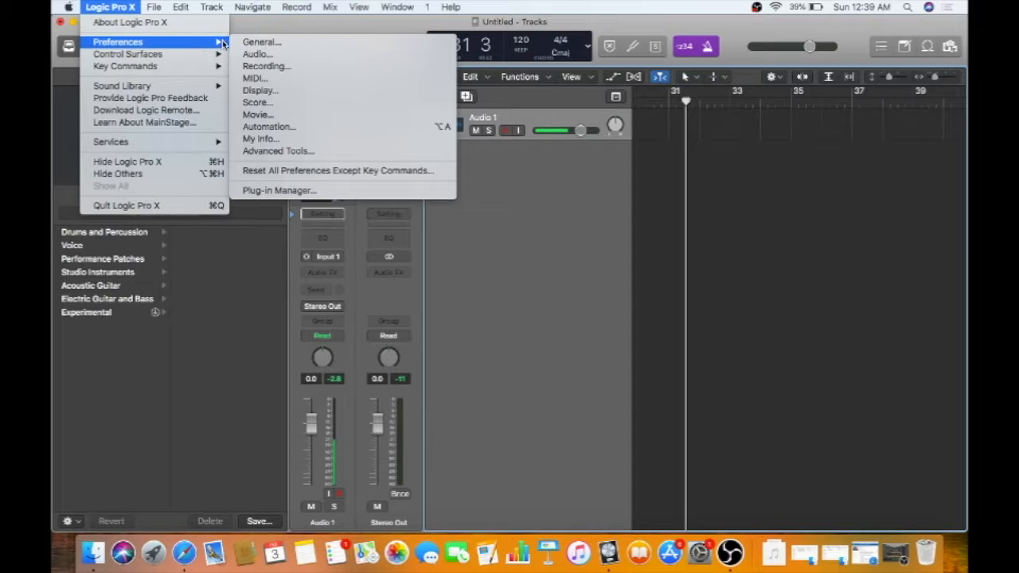
{"action": "left_click", "coordinate": [297, 55]}
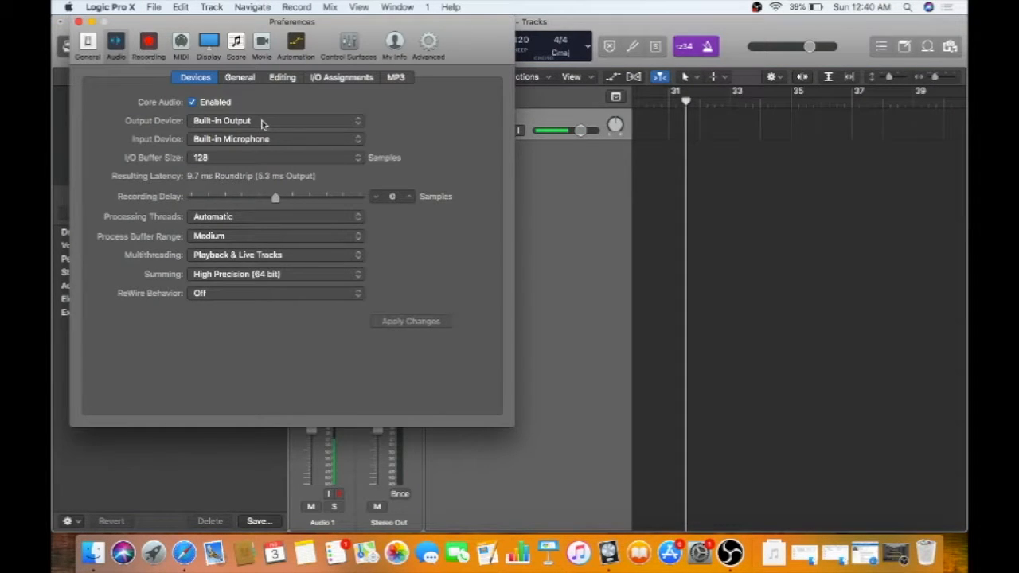
{"action": "left_click", "coordinate": [265, 121]}
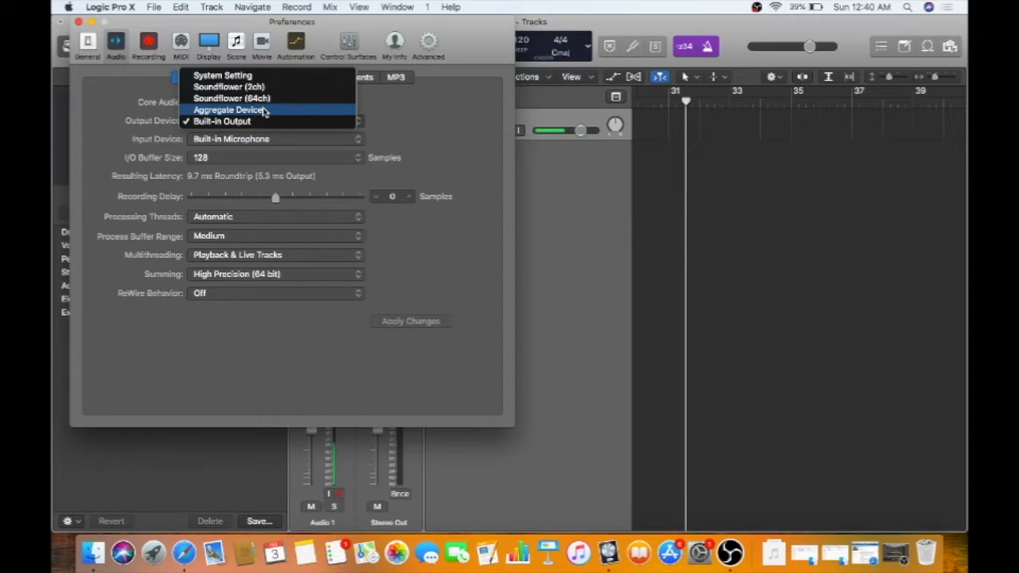
{"action": "left_click", "coordinate": [263, 123]}
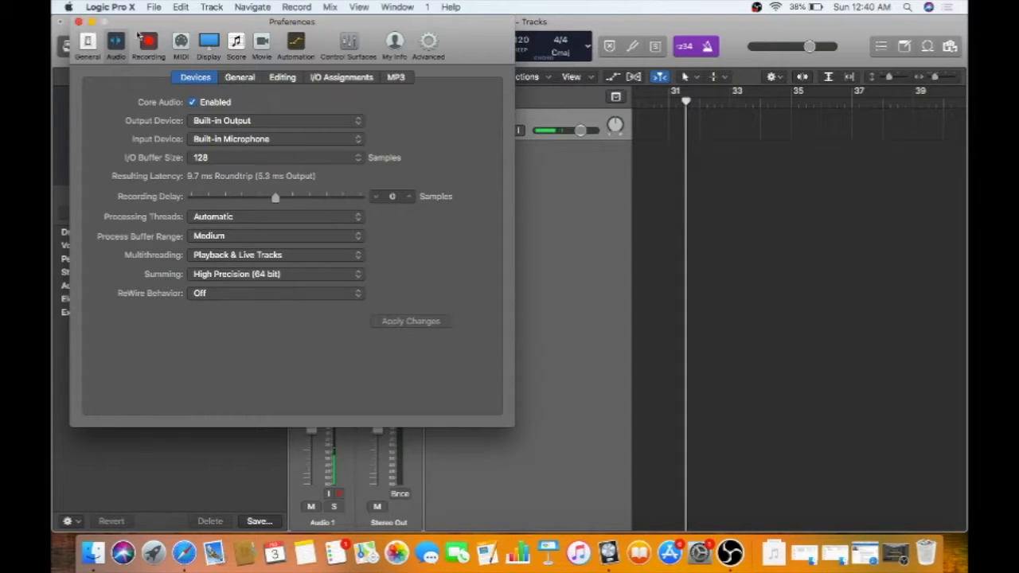
- Review the MIDI, Audio and Recording preferences and close the Preferences window
{"action": "left_click", "coordinate": [181, 44]}
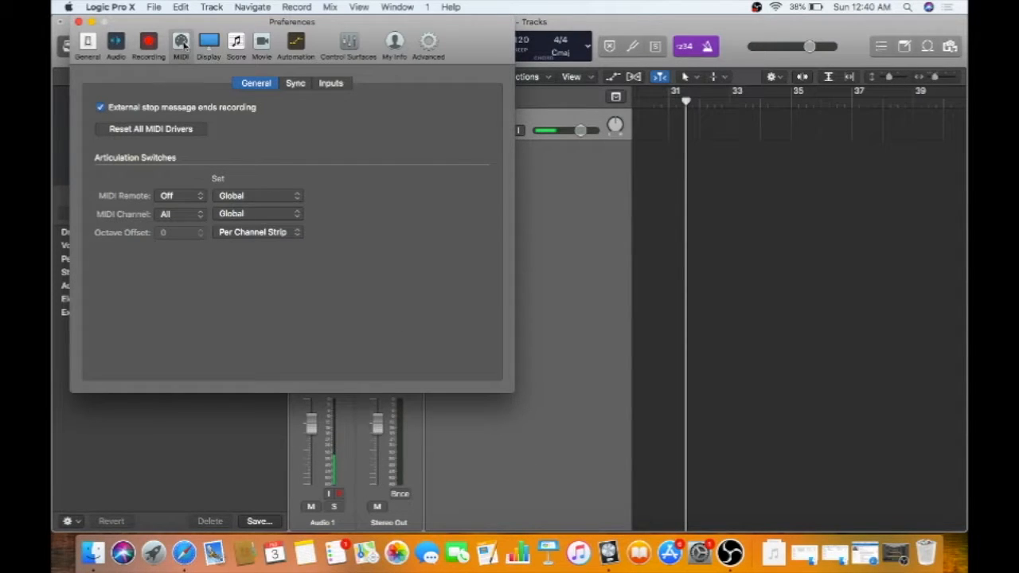
{"action": "left_click", "coordinate": [114, 46]}
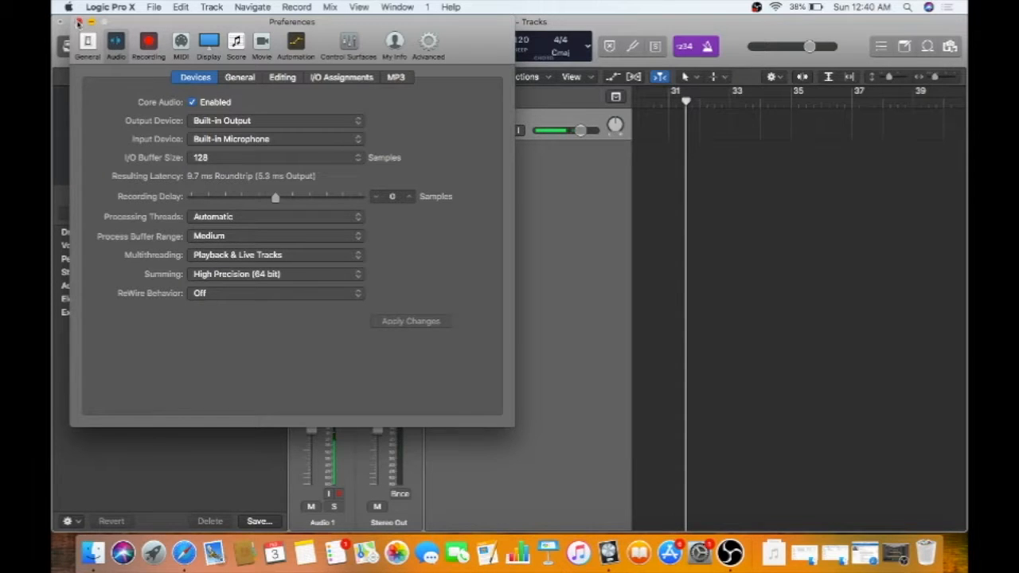
{"action": "left_click", "coordinate": [136, 52]}
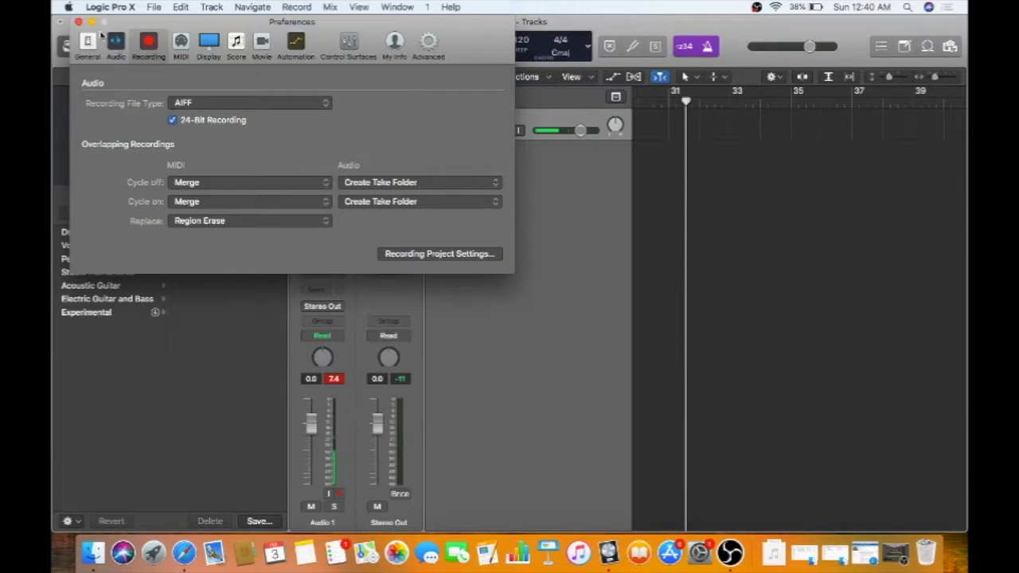
{"action": "left_click", "coordinate": [79, 22]}
- Add one External MIDI track to the project
{"action": "scroll", "coordinate": [609, 179], "scroll_direction": "left", "scroll_amount": 10}
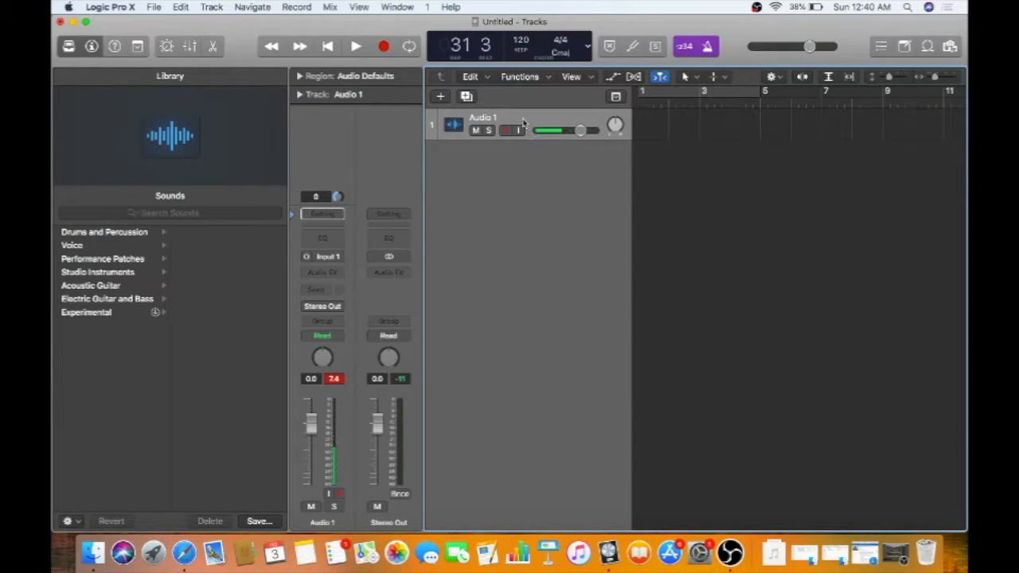
{"action": "left_click", "coordinate": [442, 95]}
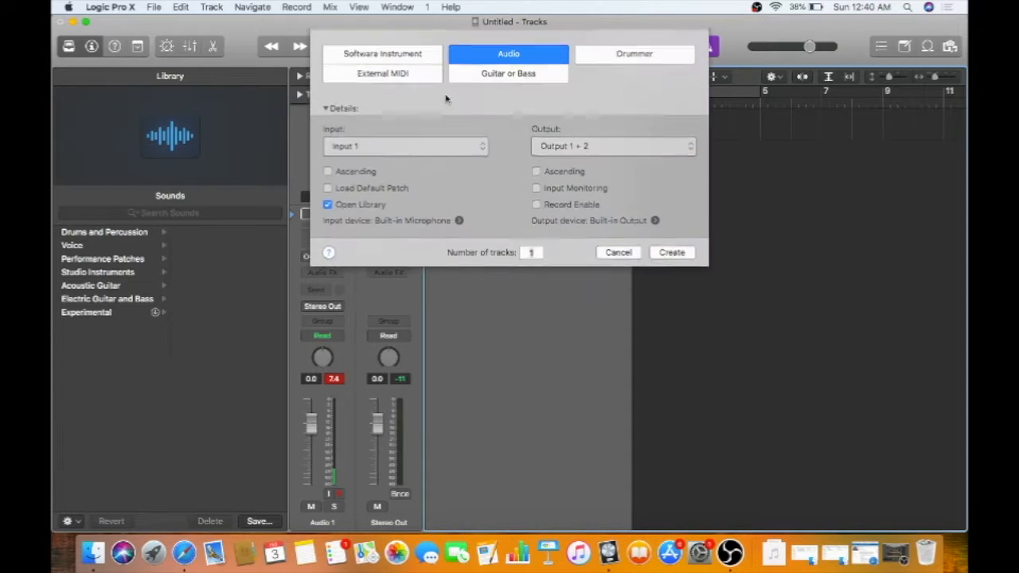
{"action": "left_click", "coordinate": [406, 80]}
{"action": "left_click", "coordinate": [670, 209]}
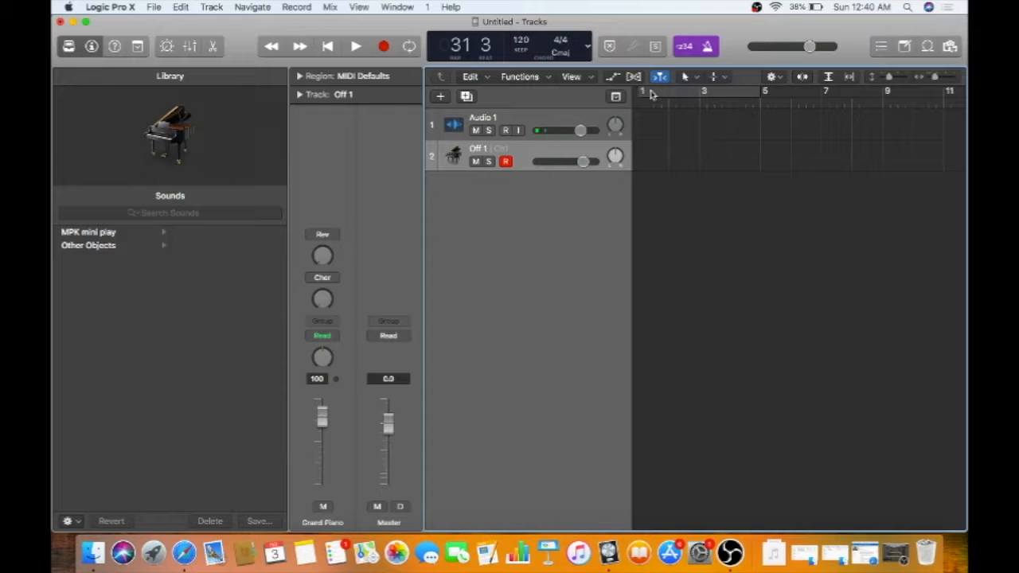
- Zoom and scroll through the timeline, return to showing bars 1 to 11, and slightly increase the track height
{"action": "scroll", "coordinate": [657, 115], "scroll_direction": "up", "scroll_amount": 2}
{"action": "scroll", "coordinate": [657, 116], "scroll_direction": "up", "scroll_amount": 1}
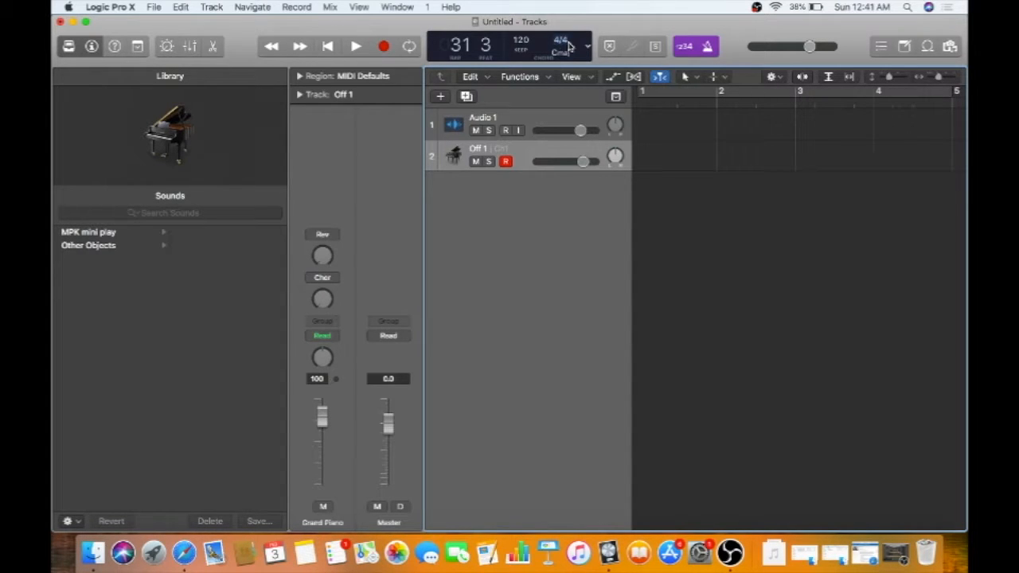
{"action": "scroll", "coordinate": [859, 234], "scroll_direction": "right", "scroll_amount": 5}
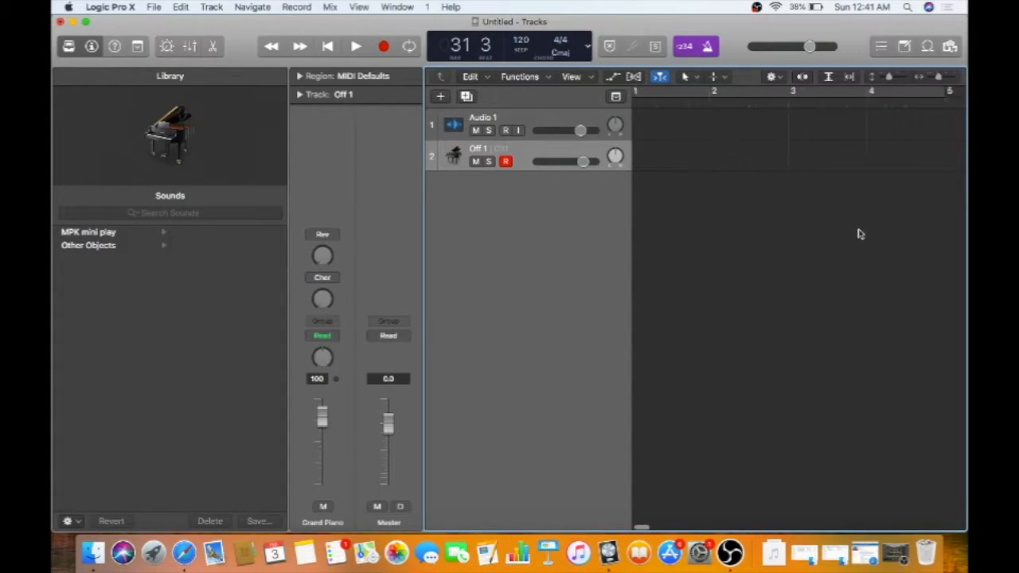
{"action": "scroll", "coordinate": [860, 234], "scroll_direction": "left", "scroll_amount": 5}
{"action": "scroll", "coordinate": [858, 233], "scroll_direction": "down", "scroll_amount": 4}
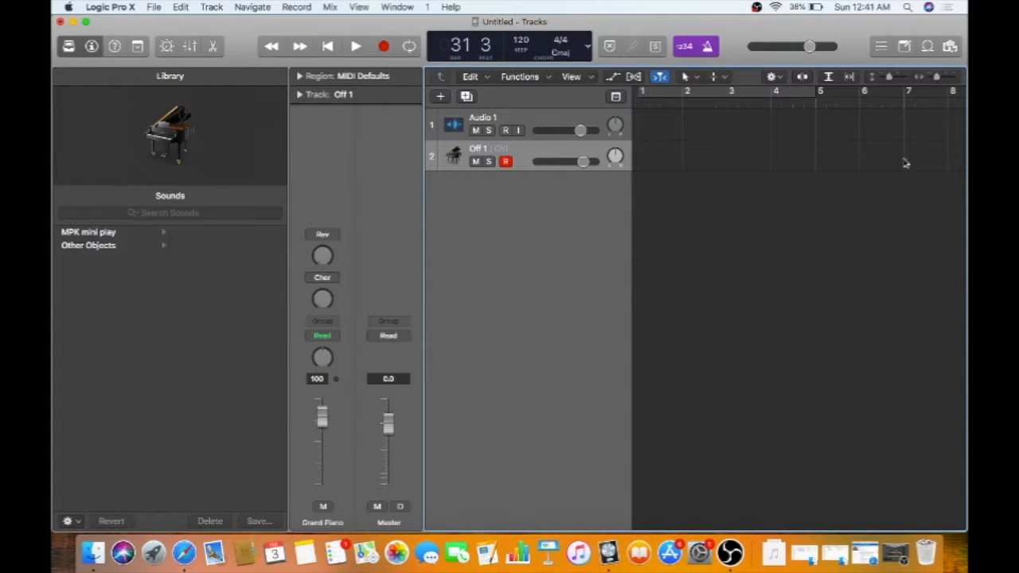
{"action": "scroll", "coordinate": [895, 184], "scroll_direction": "down", "scroll_amount": 10}
{"action": "scroll", "coordinate": [894, 184], "scroll_direction": "up", "scroll_amount": 10}
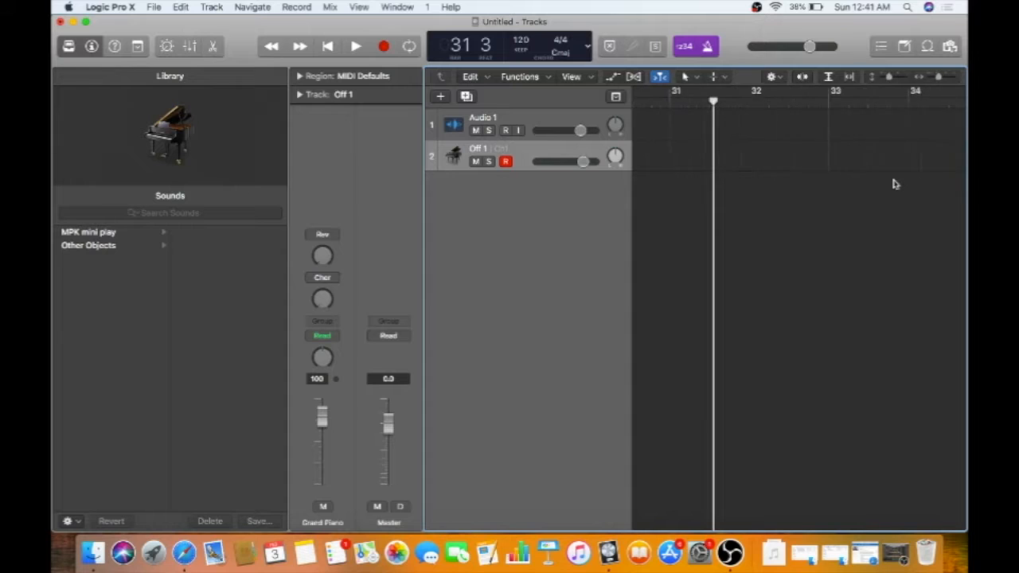
{"action": "scroll", "coordinate": [894, 184], "scroll_direction": "down", "scroll_amount": 4}
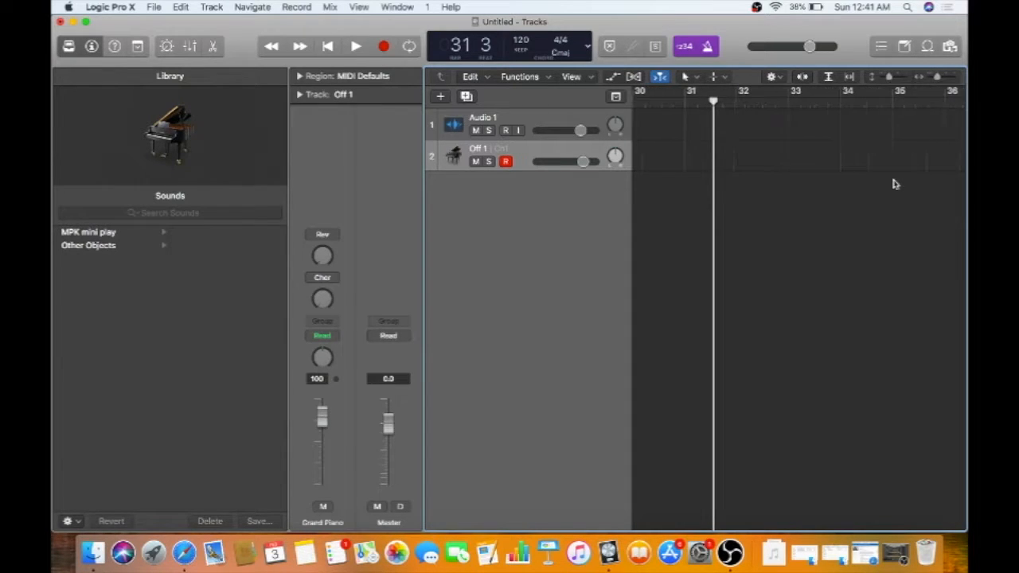
{"action": "scroll", "coordinate": [802, 206], "scroll_direction": "left", "scroll_amount": 10}
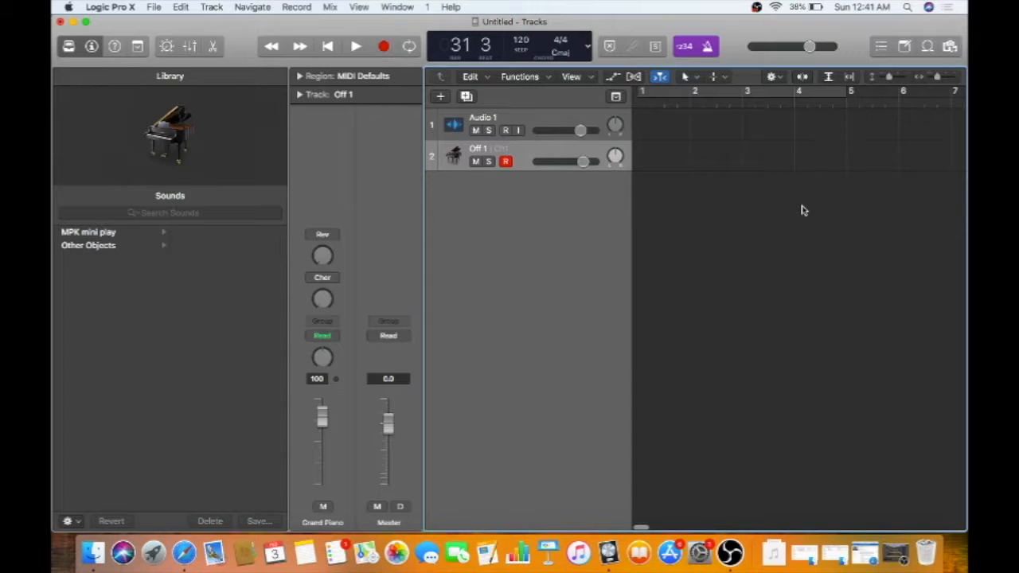
{"action": "scroll", "coordinate": [802, 209], "scroll_direction": "down", "scroll_amount": 3}
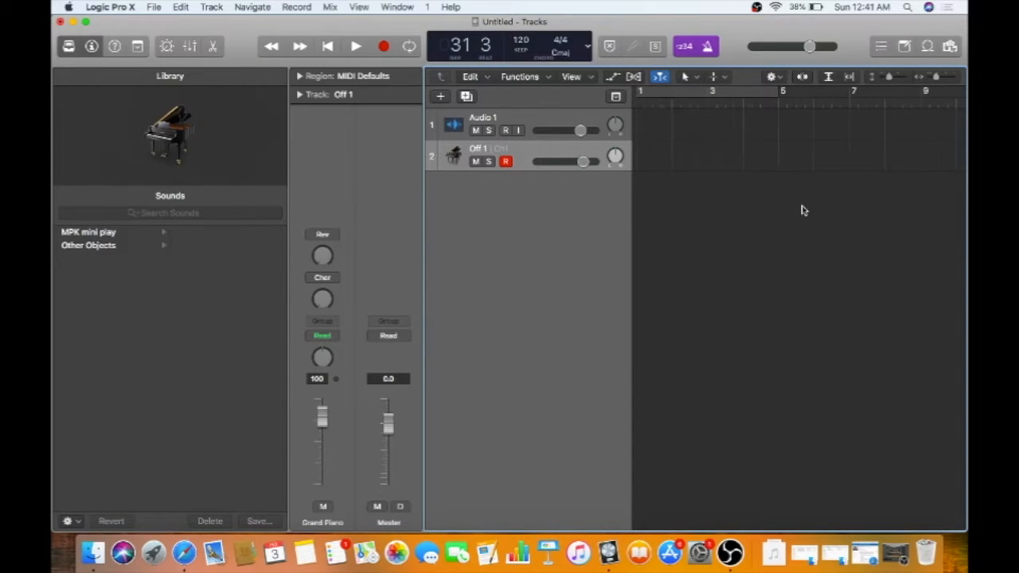
{"action": "scroll", "coordinate": [802, 209], "scroll_direction": "down", "scroll_amount": 3}
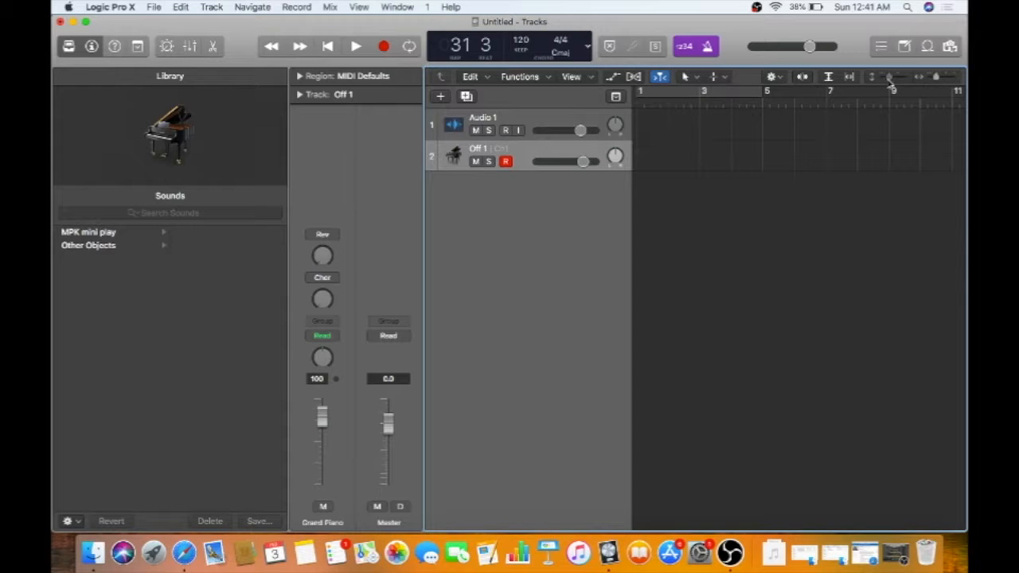
{"action": "mouse_move", "coordinate": [890, 79]}
{"action": "left_mouse_down"}
{"action": "mouse_move", "coordinate": [907, 78]}
{"action": "mouse_move", "coordinate": [876, 78]}
{"action": "mouse_move", "coordinate": [904, 78]}
{"action": "mouse_move", "coordinate": [893, 78]}
{"action": "left_mouse_up"}
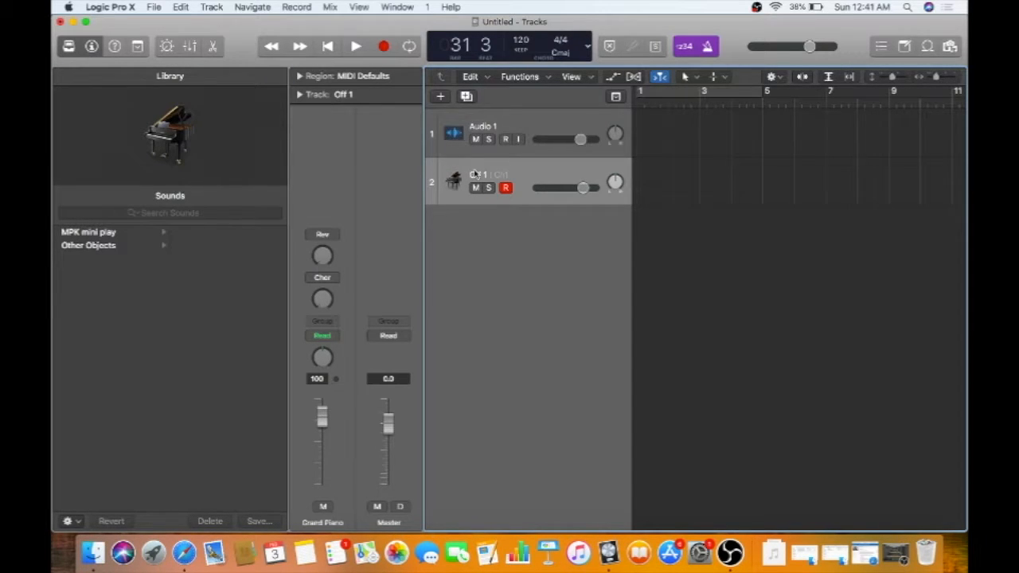
- Delete the External MIDI track and create one software instrument track with the default patch in its place
{"action": "key", "text": "super+BackSpace"}
{"action": "left_click", "coordinate": [437, 98]}
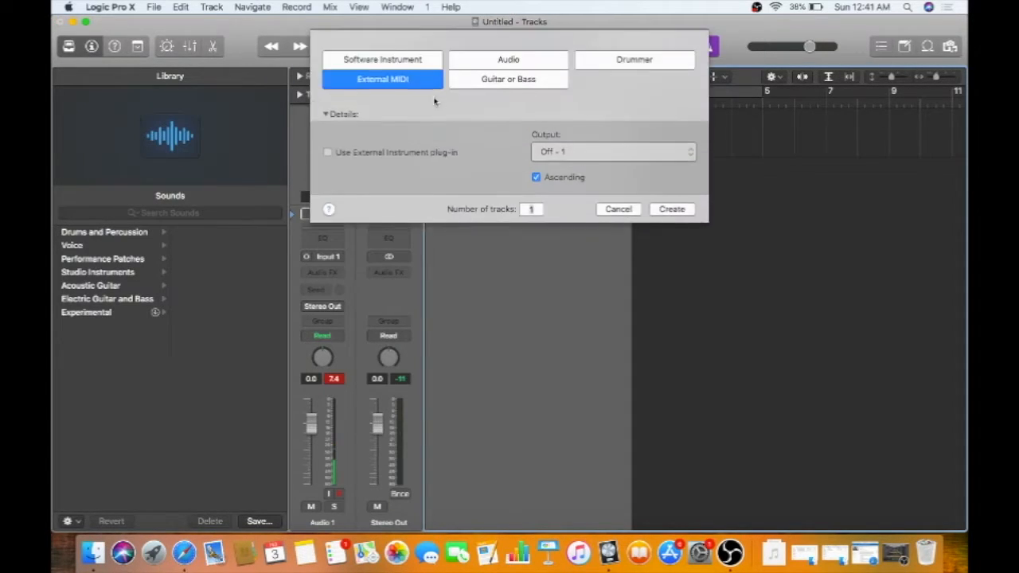
{"action": "left_click", "coordinate": [411, 63]}
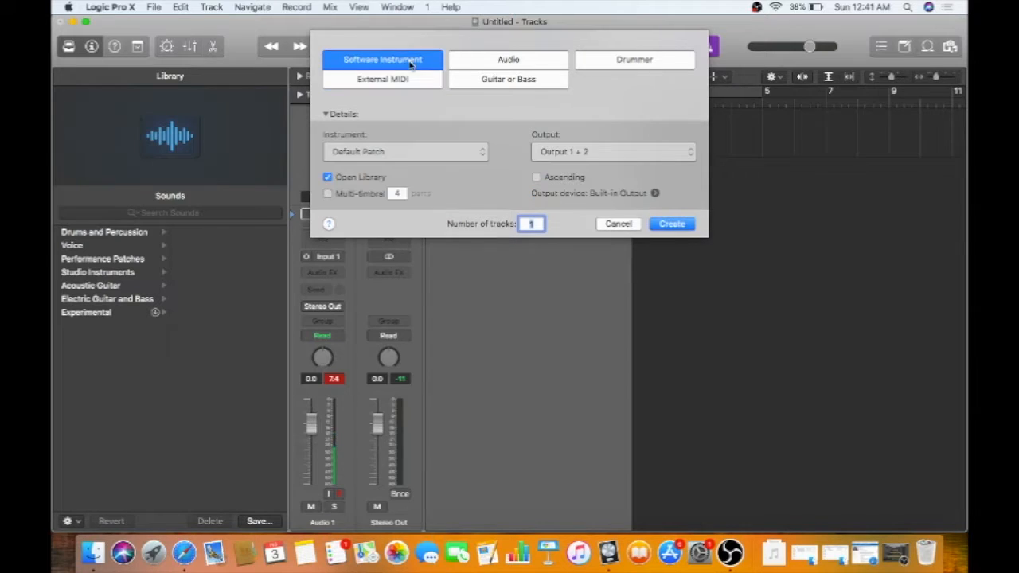
{"action": "left_click", "coordinate": [669, 224]}
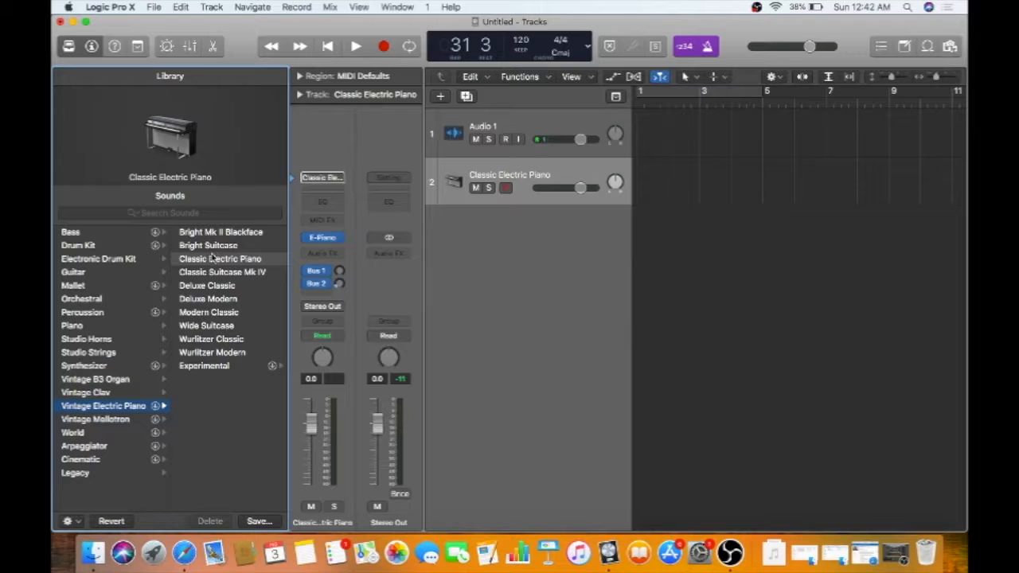
- Browse the Library's sound categories, including Electronic Drum Kit, Orchestral, Vintage Clav, Arpeggiator, Cinematic and Synthesizer
{"action": "left_click", "coordinate": [92, 246]}
{"action": "left_click", "coordinate": [98, 259]}
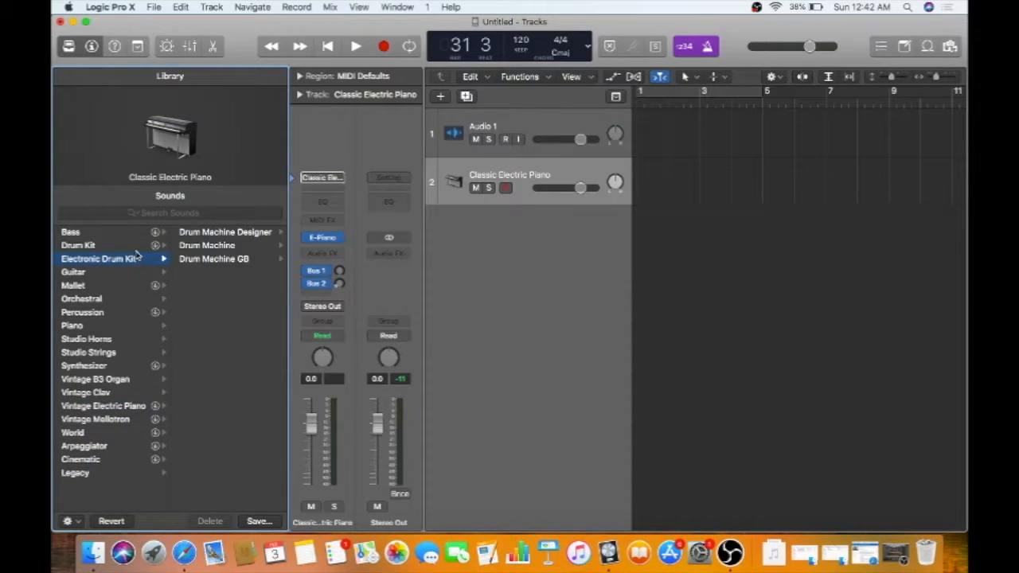
{"action": "left_click", "coordinate": [136, 249]}
{"action": "left_click", "coordinate": [137, 258]}
{"action": "left_click", "coordinate": [138, 272]}
{"action": "left_click", "coordinate": [138, 299]}
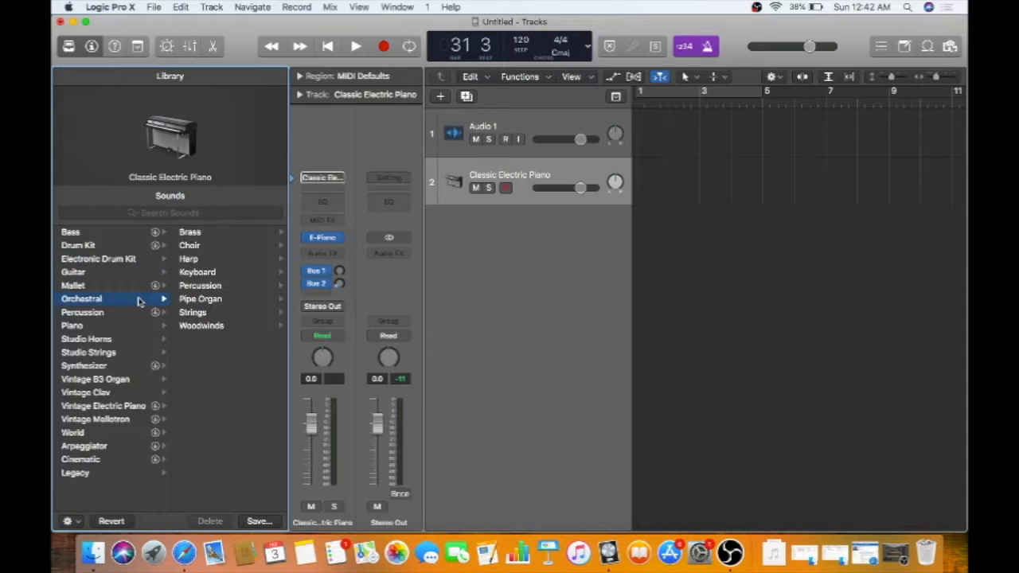
{"action": "left_click", "coordinate": [136, 326]}
{"action": "left_click", "coordinate": [137, 392]}
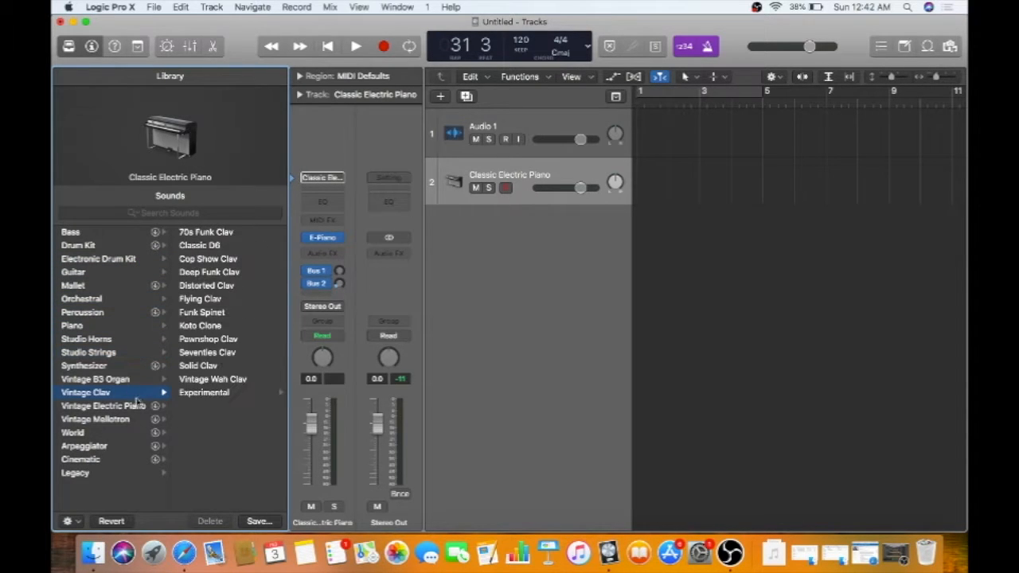
{"action": "left_click", "coordinate": [137, 420]}
{"action": "left_click", "coordinate": [134, 431]}
{"action": "left_click", "coordinate": [135, 446]}
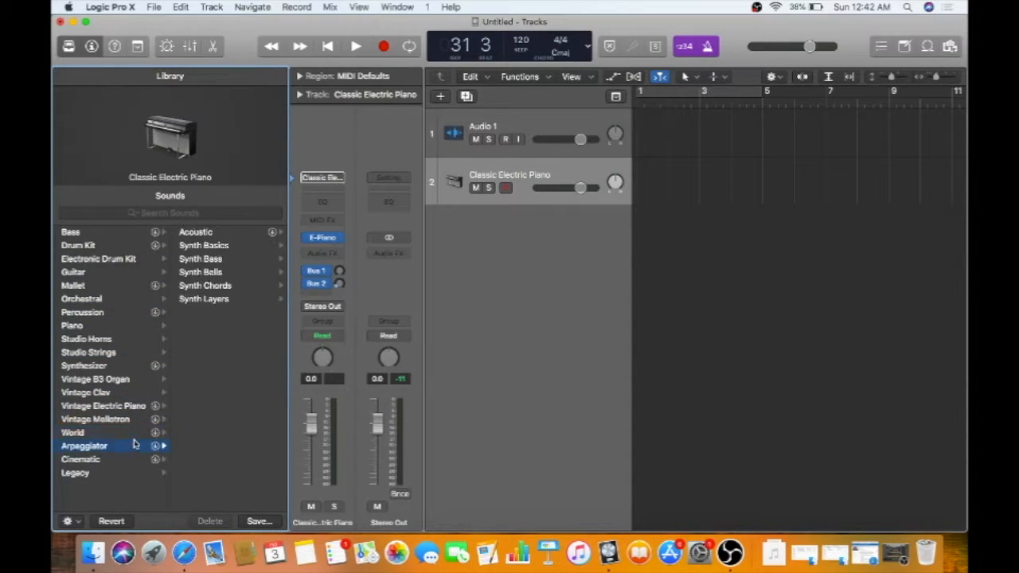
{"action": "left_click", "coordinate": [137, 459]}
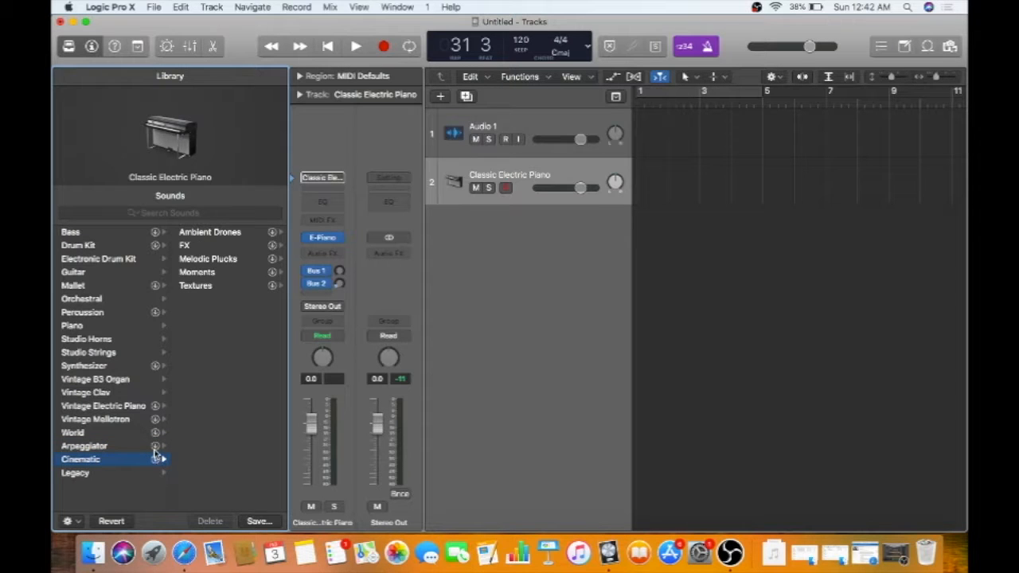
{"action": "left_click", "coordinate": [135, 368]}
{"action": "left_click", "coordinate": [135, 354]}
{"action": "left_click", "coordinate": [136, 366]}
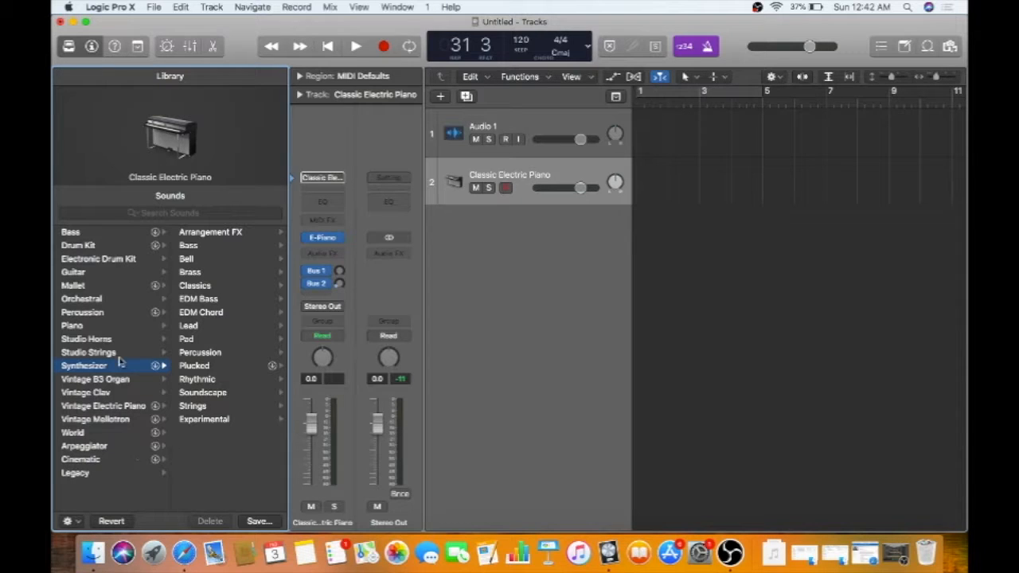
- Load the Adept Machine patch from the Library's Electronic Drum Kit > Drum Machine category on the software instrument track
{"action": "left_click", "coordinate": [106, 259]}
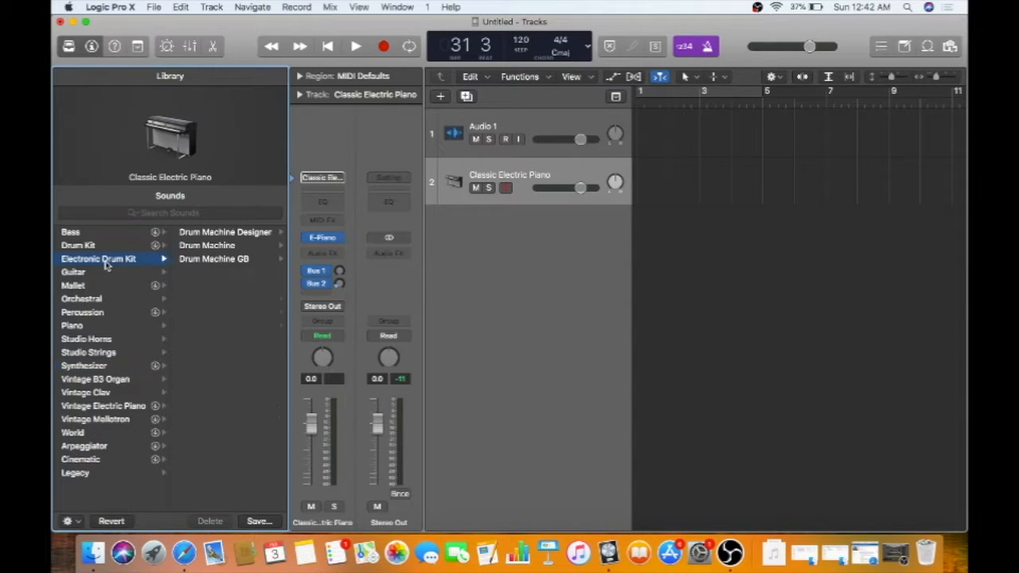
{"action": "left_click", "coordinate": [241, 249]}
{"action": "scroll", "coordinate": [235, 263], "scroll_direction": "up", "scroll_amount": 5}
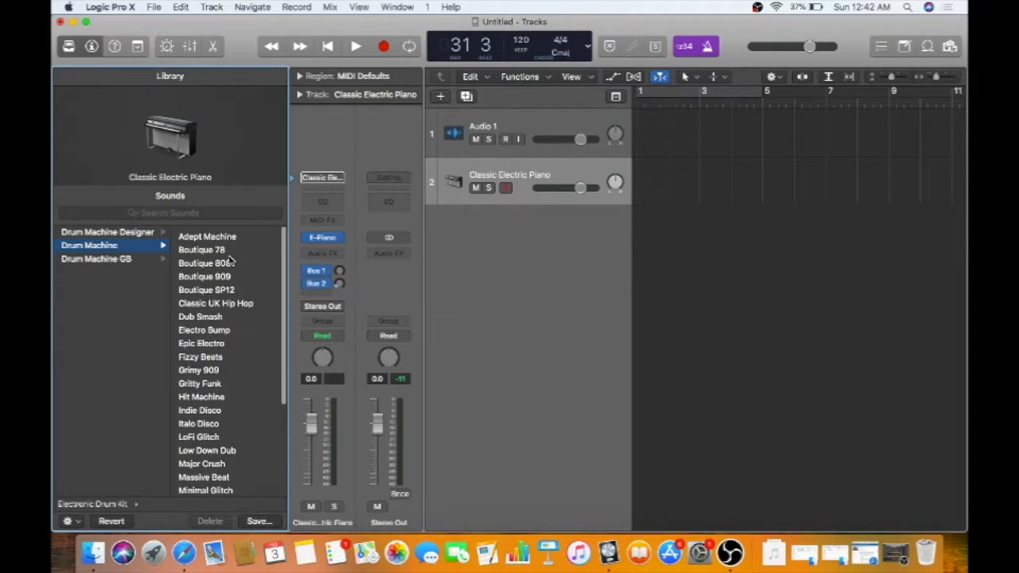
{"action": "scroll", "coordinate": [229, 320], "scroll_direction": "down", "scroll_amount": 1}
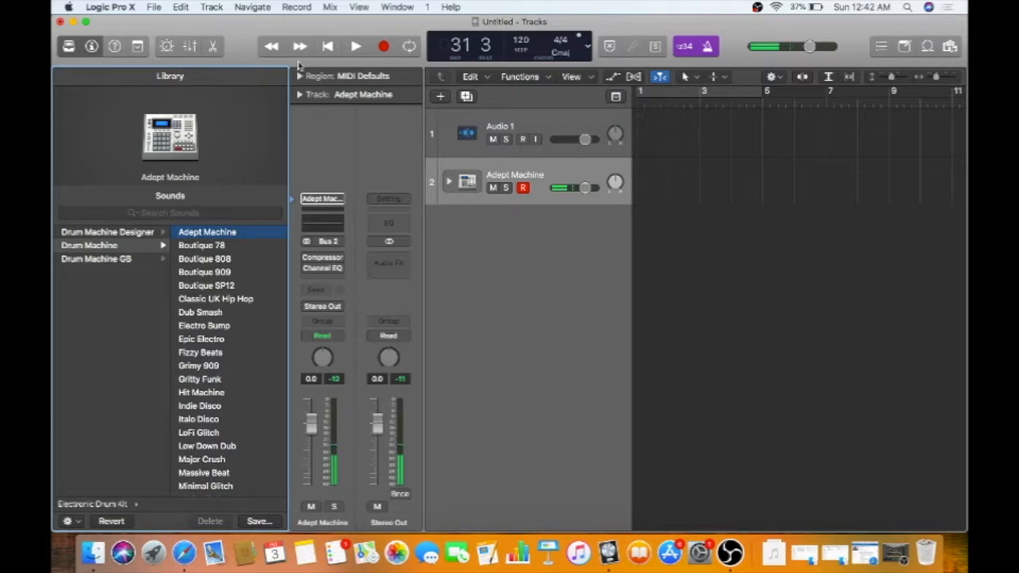
- Show Musical Typing, try out notes in both the typing and piano keyboard layouts, and close the window
{"action": "key", "text": "super+k"}
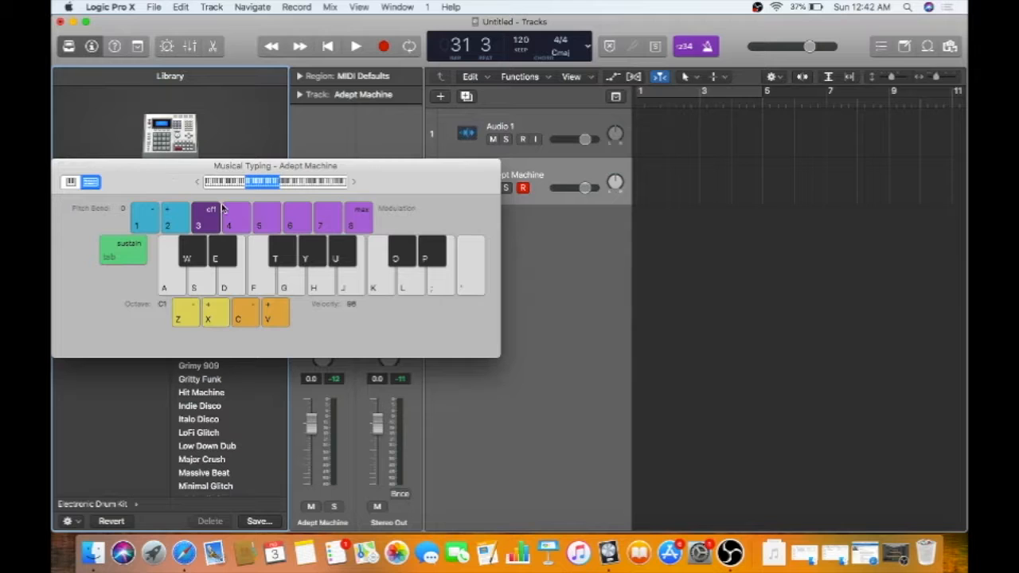
{"action": "left_click_drag", "start_coordinate": [175, 285], "coordinate": [468, 277]}
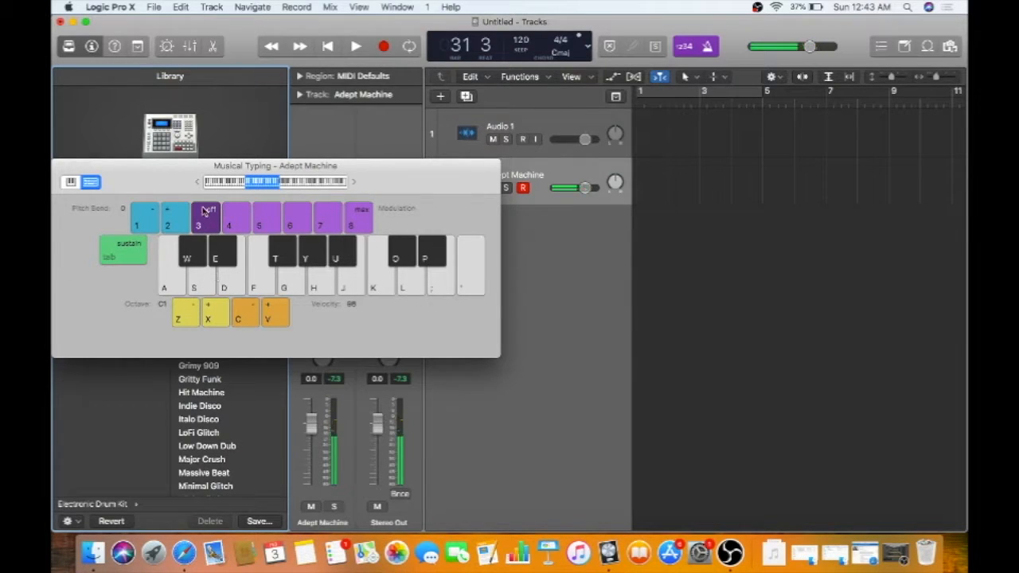
{"action": "left_click", "coordinate": [69, 183]}
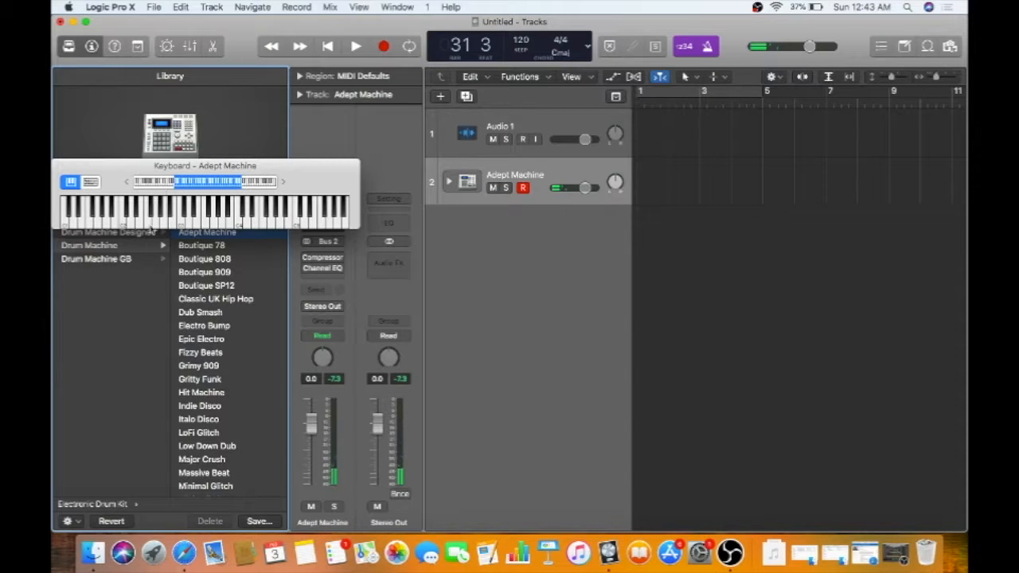
{"action": "left_click", "coordinate": [152, 231]}
{"action": "left_click", "coordinate": [142, 217]}
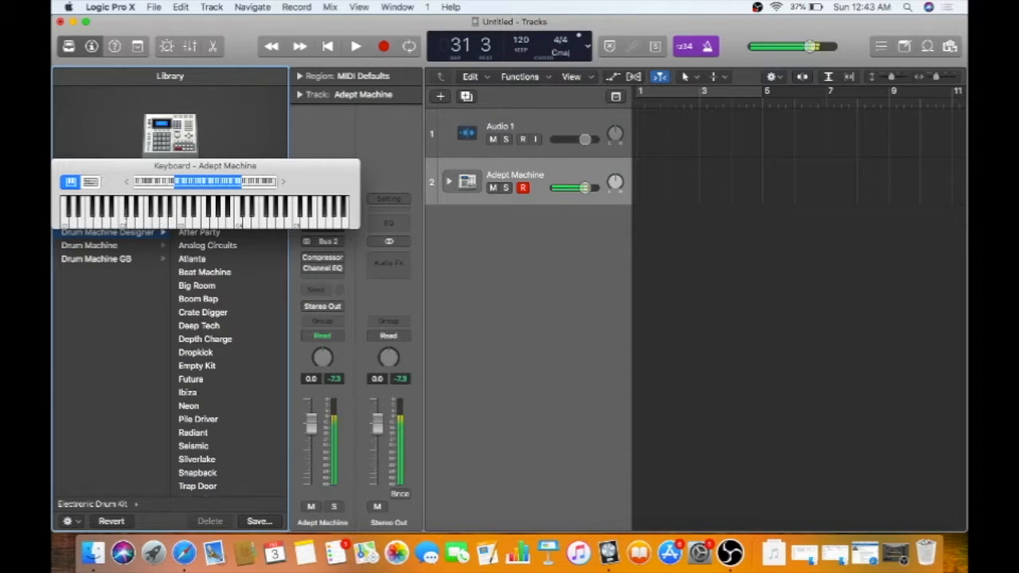
{"action": "left_click", "coordinate": [90, 181]}
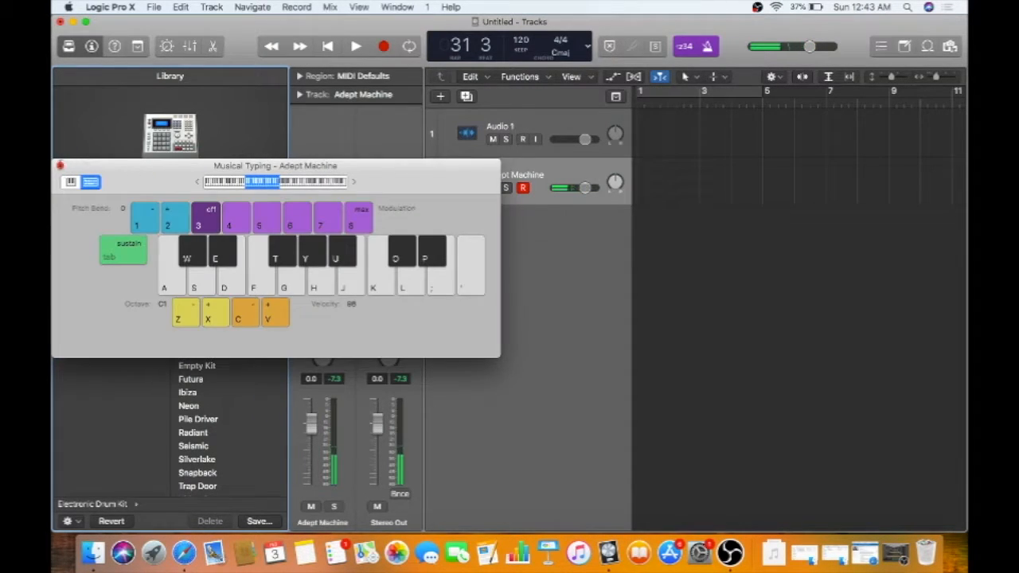
{"action": "left_click", "coordinate": [60, 165]}
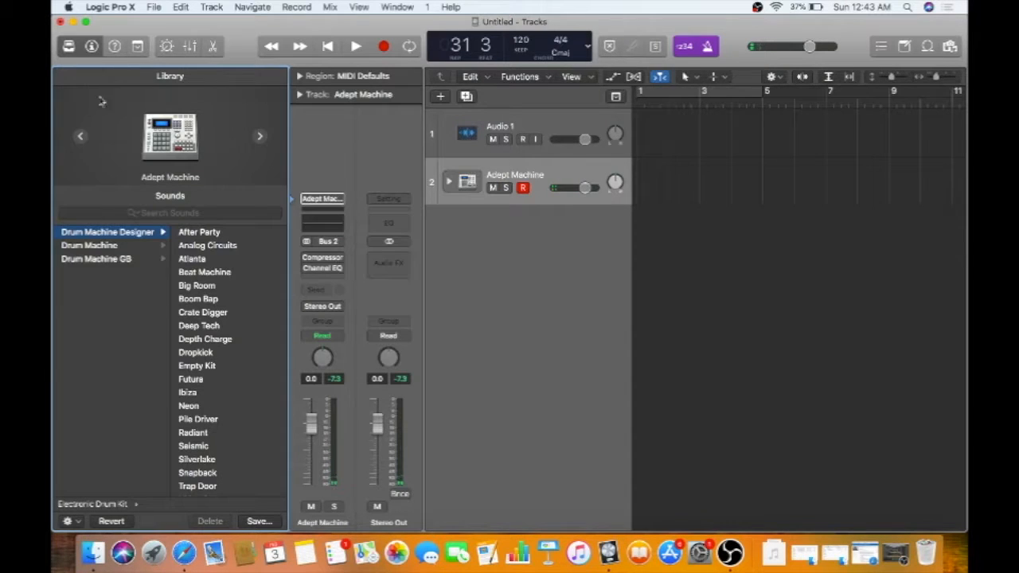
- Show the on-screen Keyboard window for the Adept Machine track and close it
{"action": "left_click", "coordinate": [397, 7]}
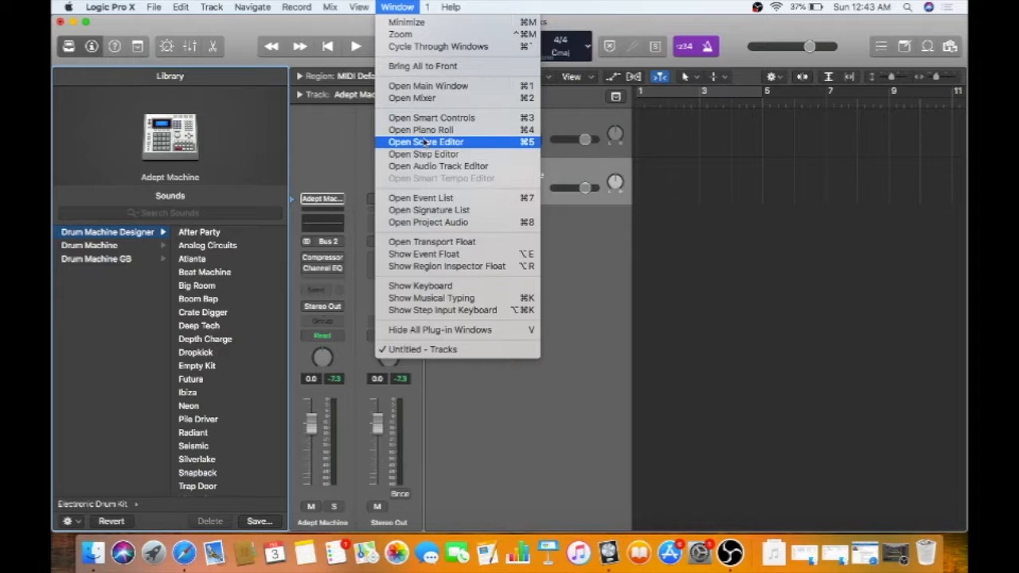
{"action": "left_click", "coordinate": [419, 286]}
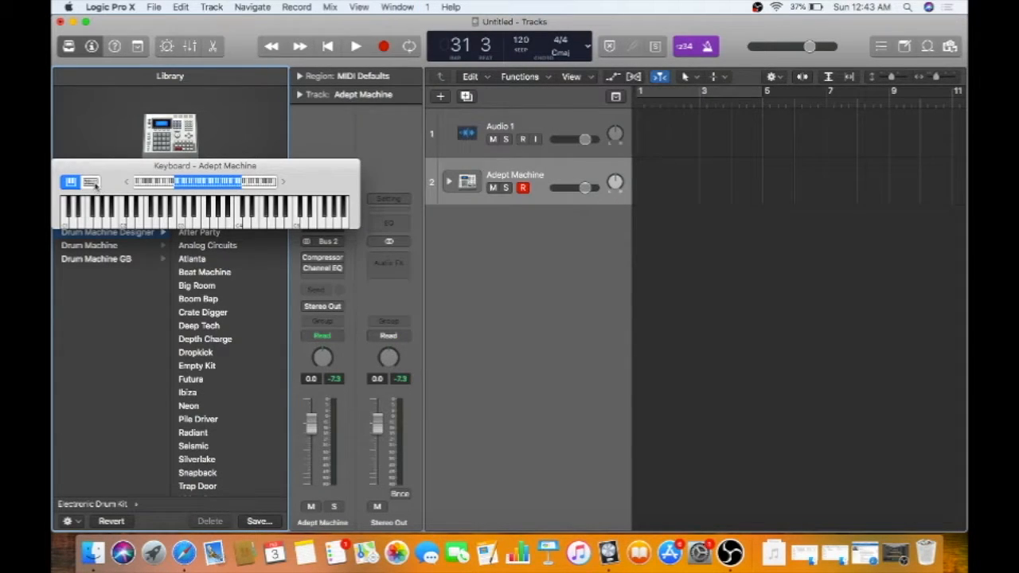
{"action": "left_click", "coordinate": [59, 165]}
- Show the Musical Typing window again, switch back and forth between its piano and typing layouts, and close it
{"action": "left_click", "coordinate": [398, 8]}
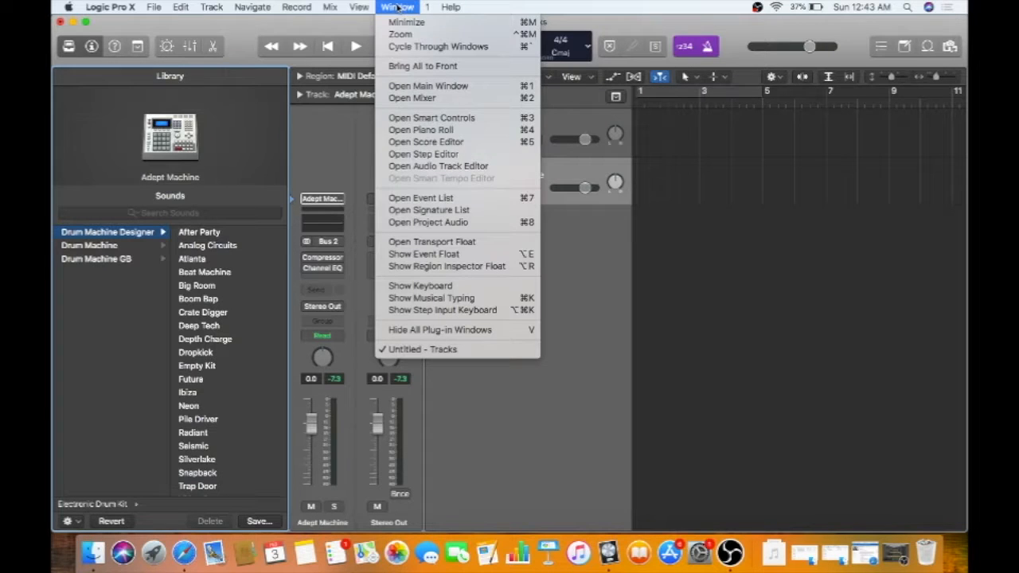
{"action": "left_click", "coordinate": [448, 300]}
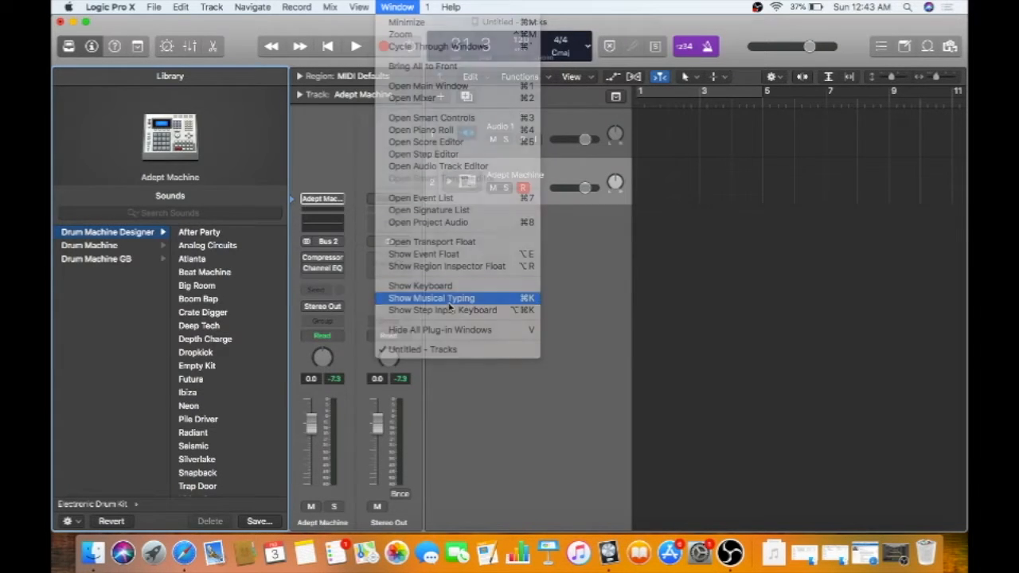
{"action": "left_click", "coordinate": [73, 184]}
{"action": "left_click", "coordinate": [90, 184]}
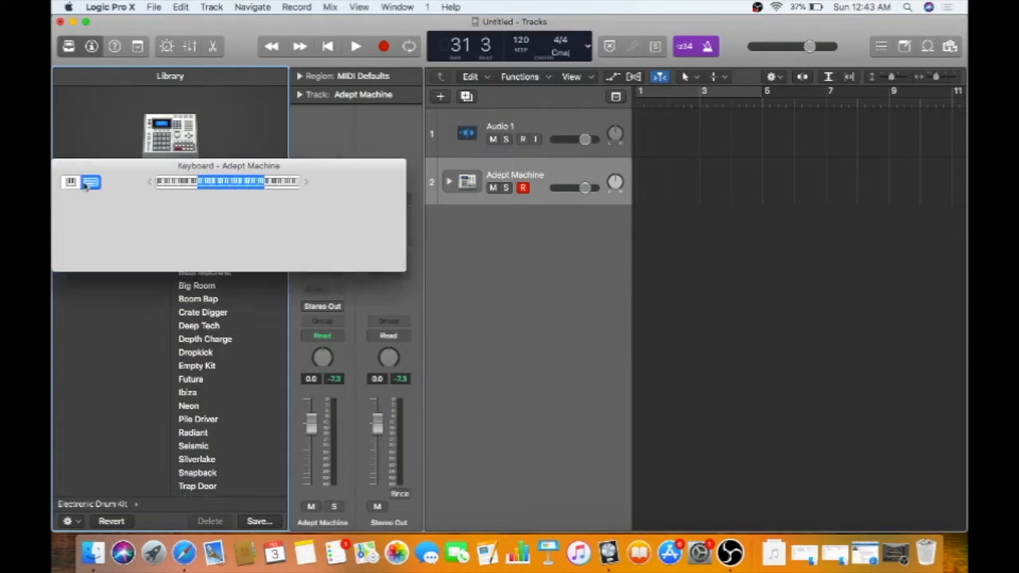
{"action": "left_click", "coordinate": [73, 183]}
{"action": "left_click", "coordinate": [90, 183]}
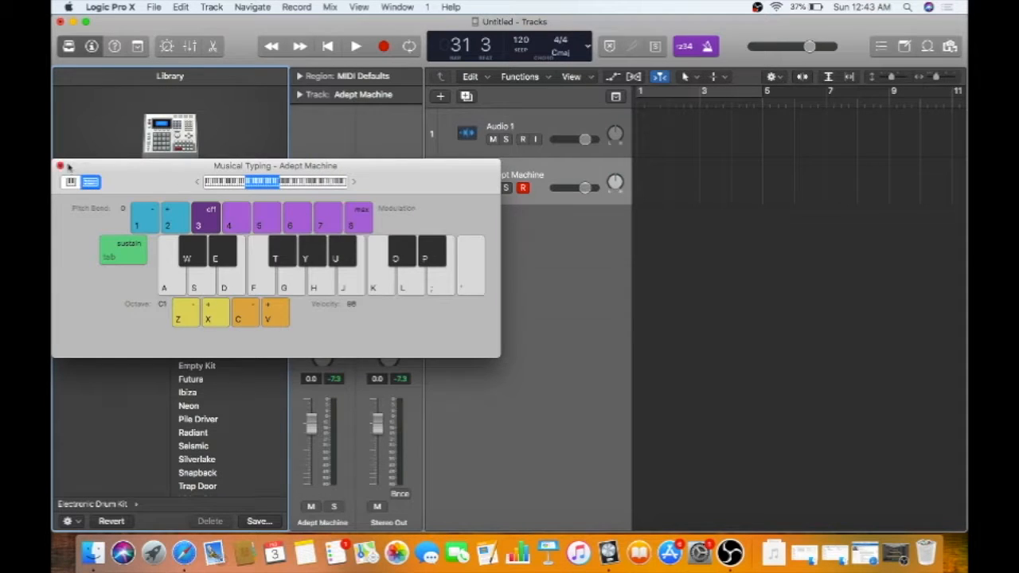
{"action": "left_click", "coordinate": [61, 167]}
- Audition the Drum Machine patches in order from Adept Machine to Dub Smash and load Electro Bump on track 2
{"action": "left_click", "coordinate": [205, 272]}
{"action": "left_click", "coordinate": [208, 236]}
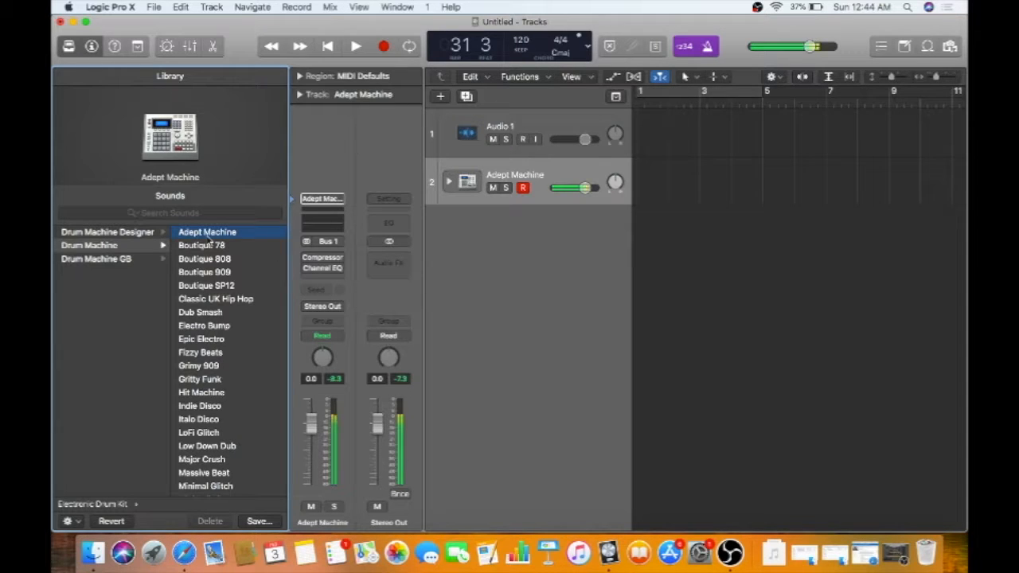
{"action": "left_click", "coordinate": [205, 246]}
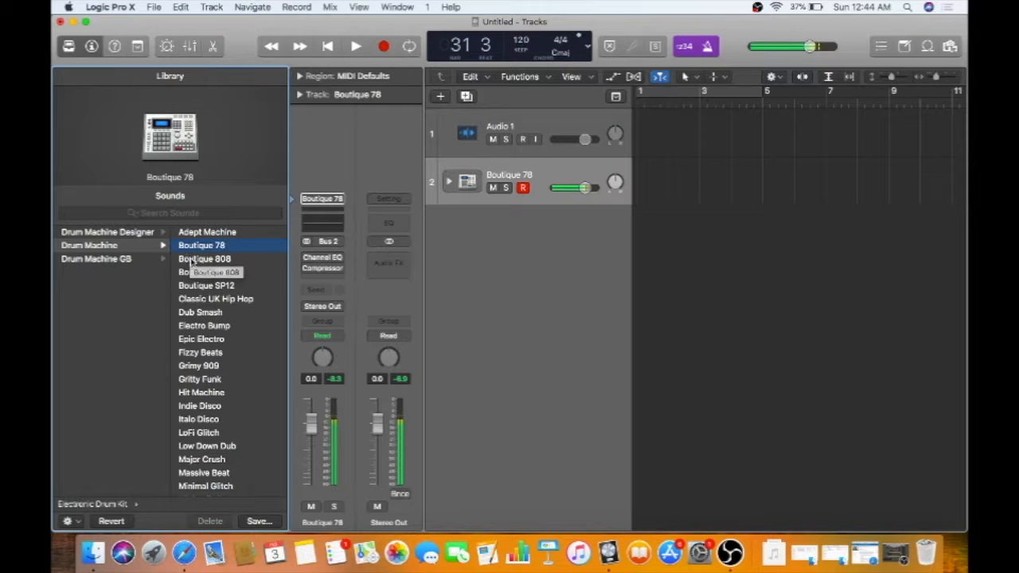
{"action": "left_click", "coordinate": [197, 261]}
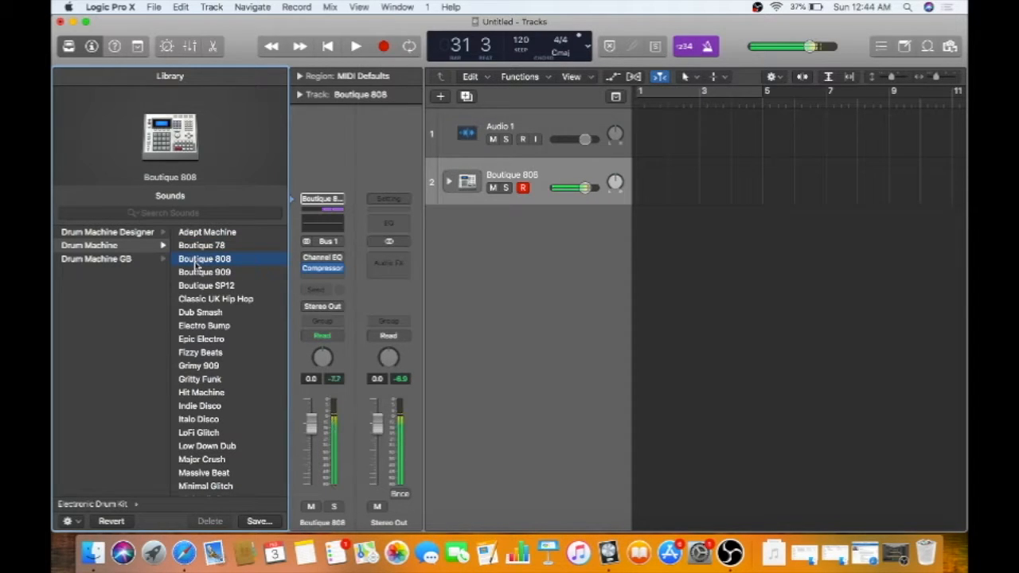
{"action": "left_click", "coordinate": [196, 269]}
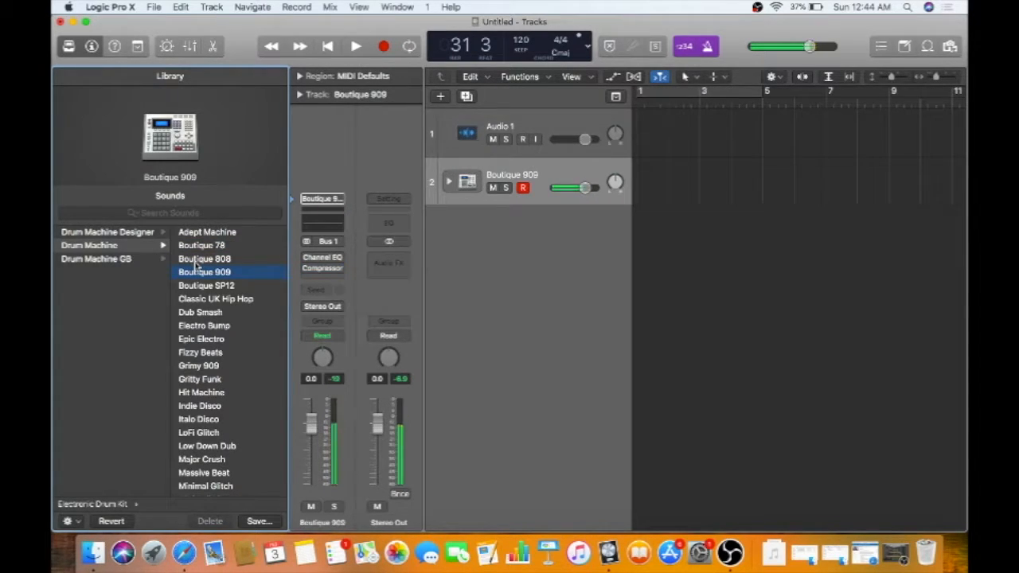
{"action": "key", "text": "Down"}
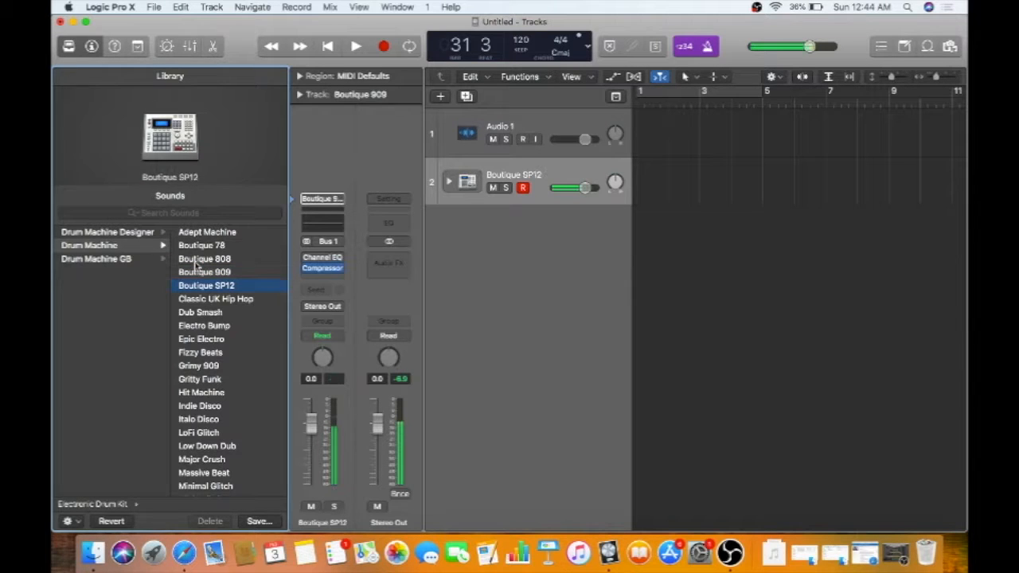
{"action": "key", "text": "Down"}
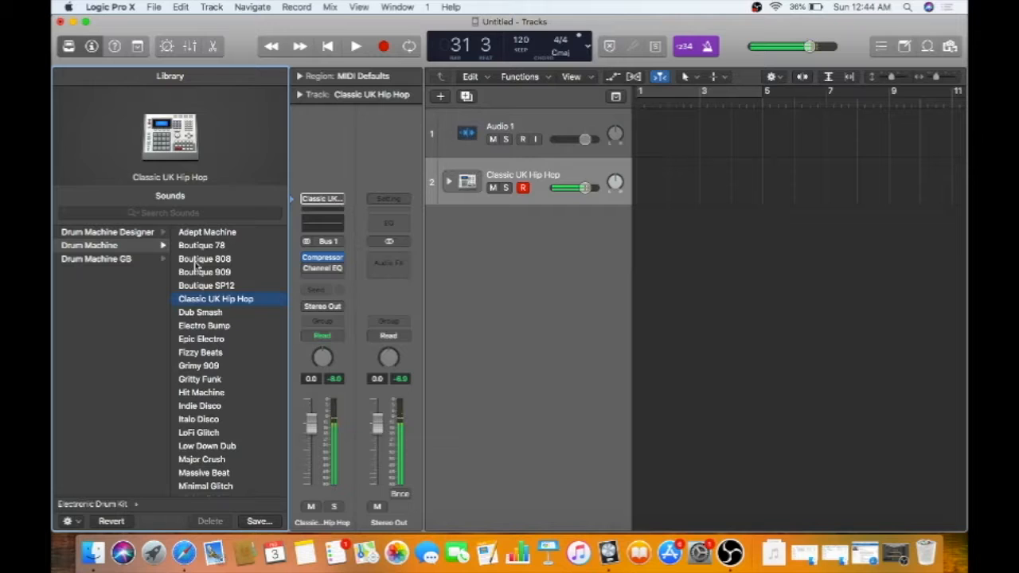
{"action": "key", "text": "Down"}
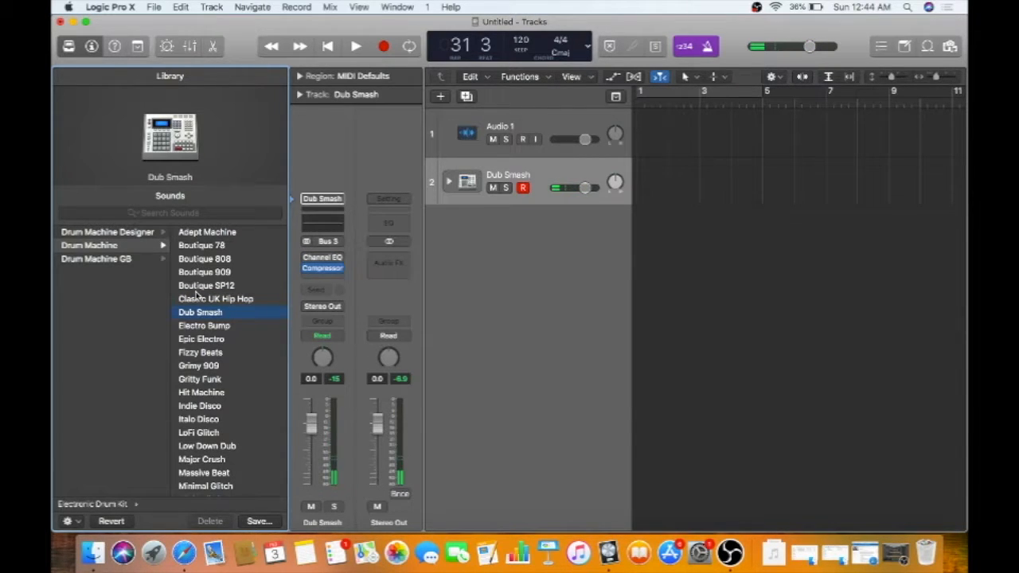
{"action": "key", "text": "Down"}
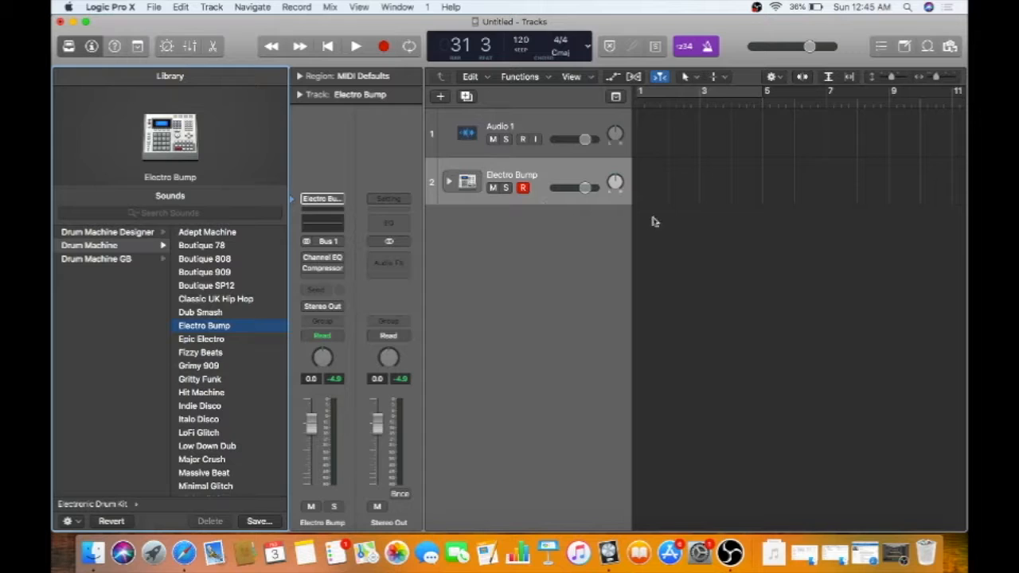
- Turn on cycling for bars 1 to 5 and record a kick pattern on the Electro Bump track
{"action": "left_click", "coordinate": [611, 166]}
{"action": "left_click", "coordinate": [671, 95]}
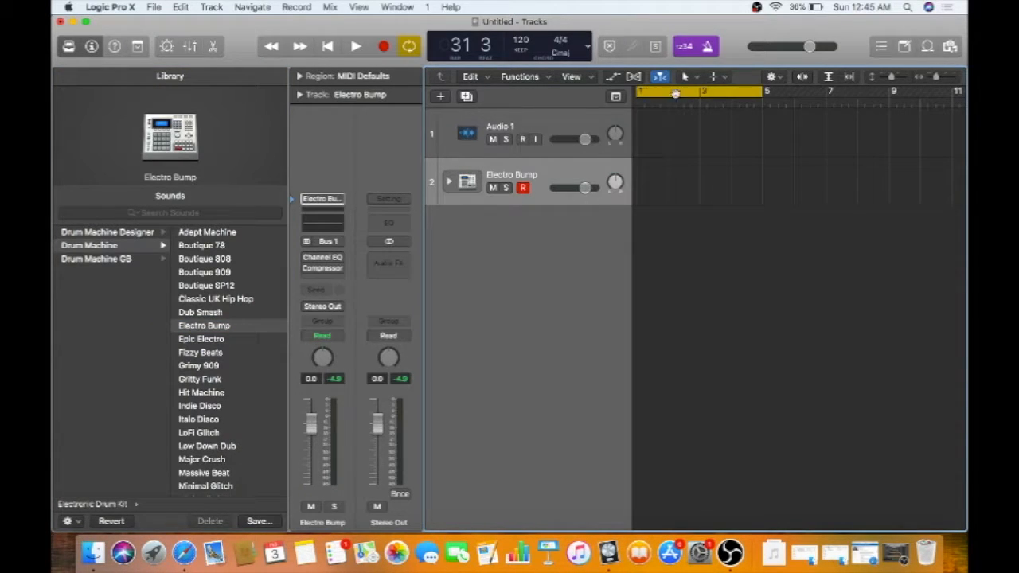
{"action": "mouse_move", "coordinate": [769, 96]}
{"action": "left_mouse_down"}
{"action": "mouse_move", "coordinate": [673, 96]}
{"action": "mouse_move", "coordinate": [819, 94]}
{"action": "mouse_move", "coordinate": [701, 93]}
{"action": "mouse_move", "coordinate": [763, 94]}
{"action": "left_mouse_up"}
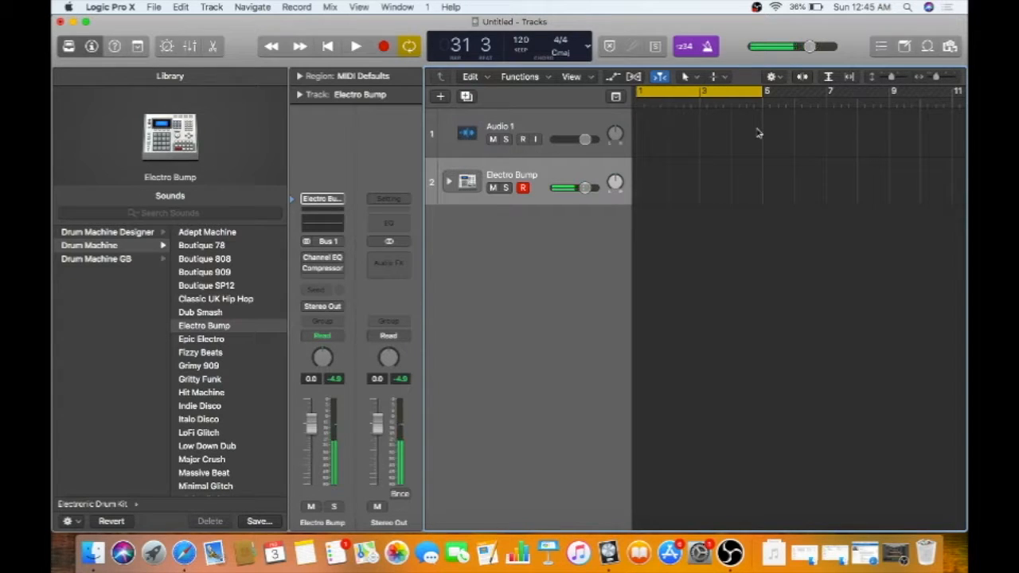
{"action": "key", "text": "r"}
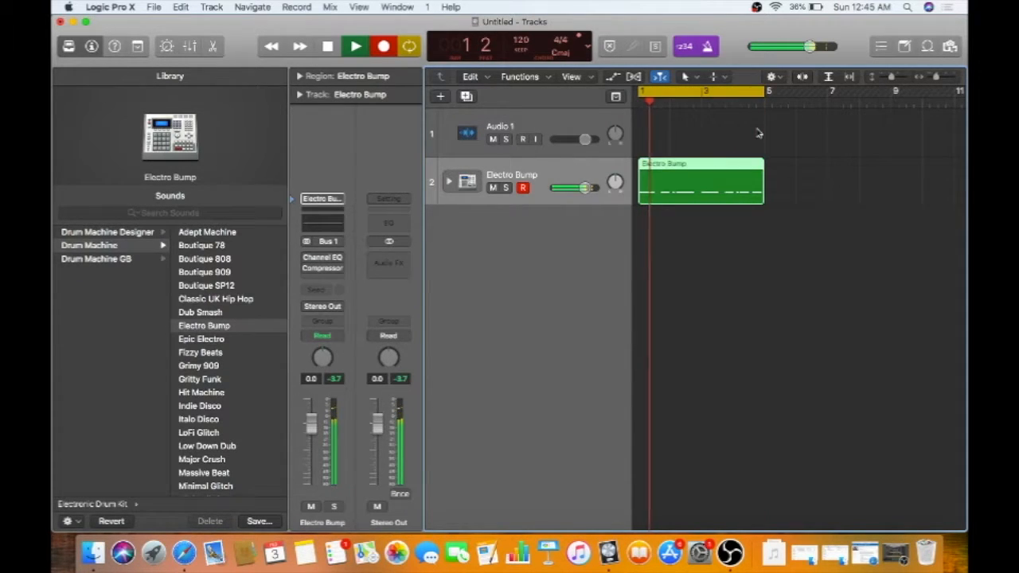
{"action": "key", "text": "space"}
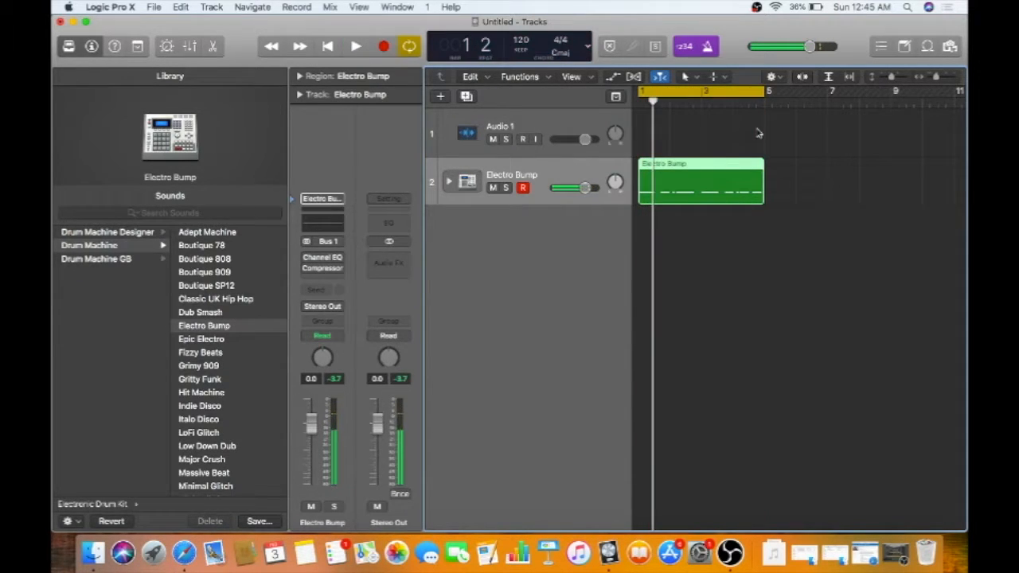
- Open the Electro Bump region in the Piano Roll and shift the second kick note of bar 1 slightly later
{"action": "double_click", "coordinate": [693, 170]}
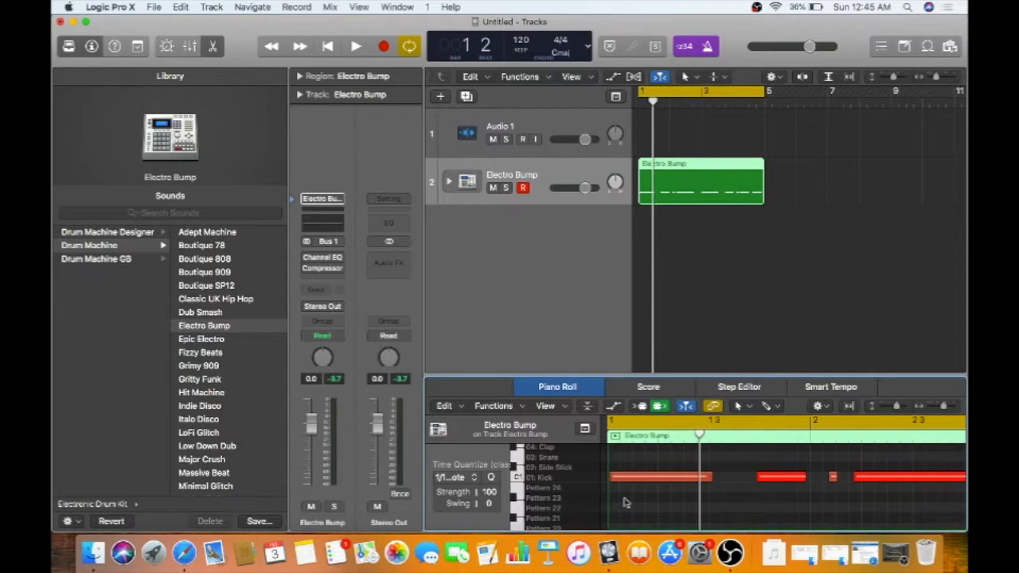
{"action": "left_click_drag", "start_coordinate": [625, 500], "coordinate": [752, 468]}
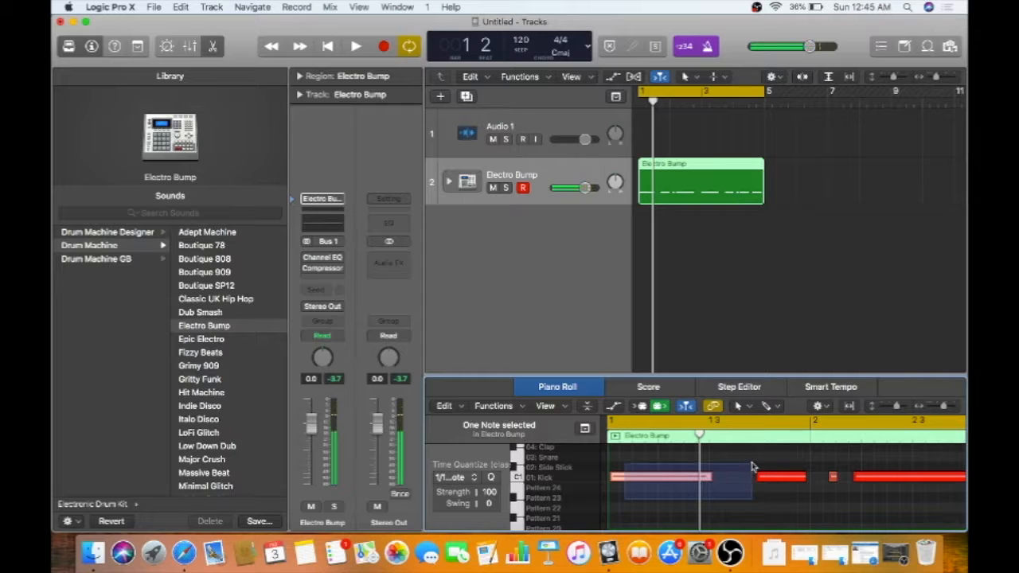
{"action": "left_click", "coordinate": [655, 480]}
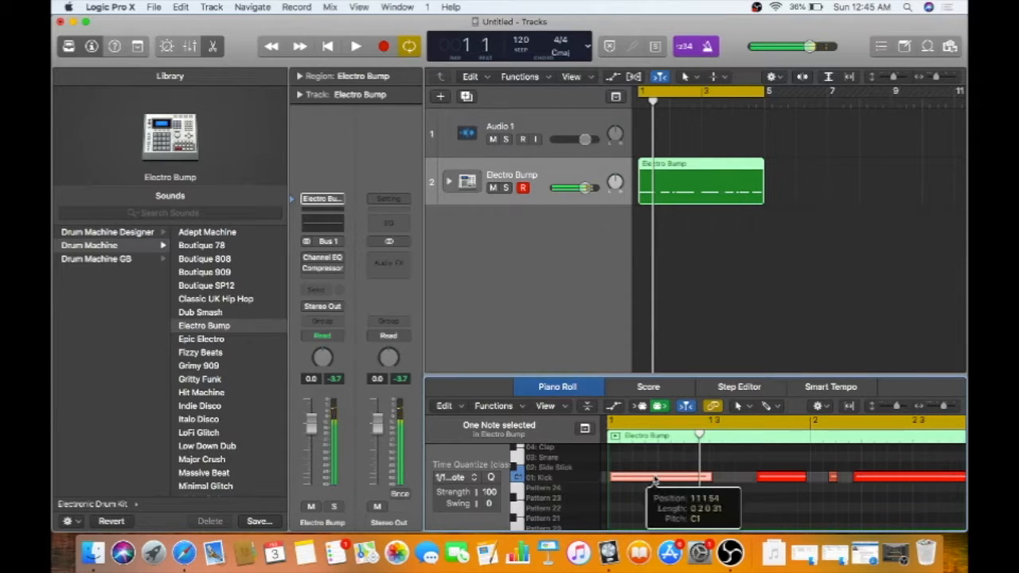
{"action": "left_click_drag", "start_coordinate": [654, 480], "coordinate": [651, 479]}
{"action": "left_click_drag", "start_coordinate": [778, 469], "coordinate": [828, 471]}
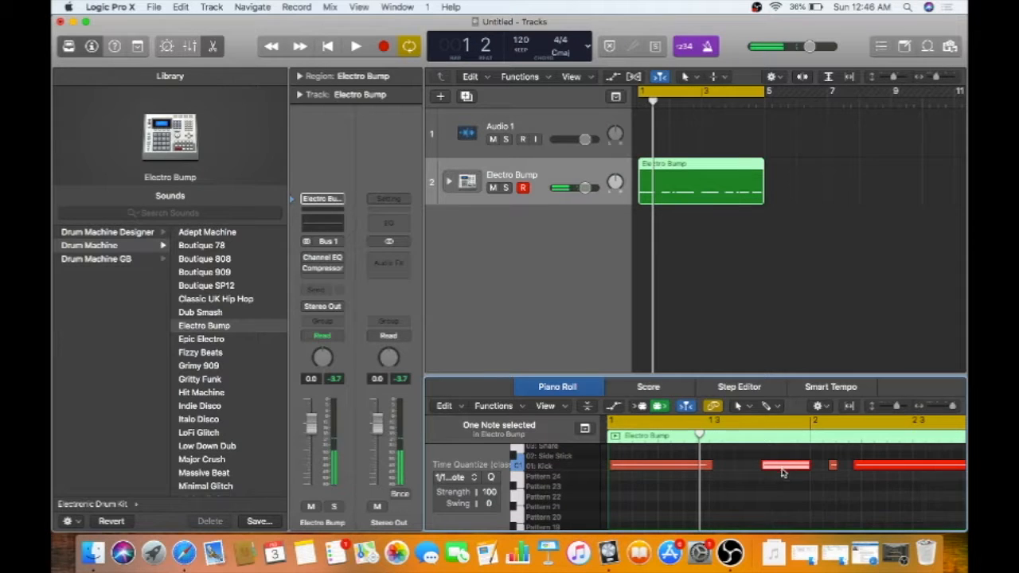
- Select all the kick notes in the Electro Bump region and quantize their timing
{"action": "left_click", "coordinate": [636, 466]}
{"action": "left_click_drag", "start_coordinate": [628, 490], "coordinate": [677, 466]}
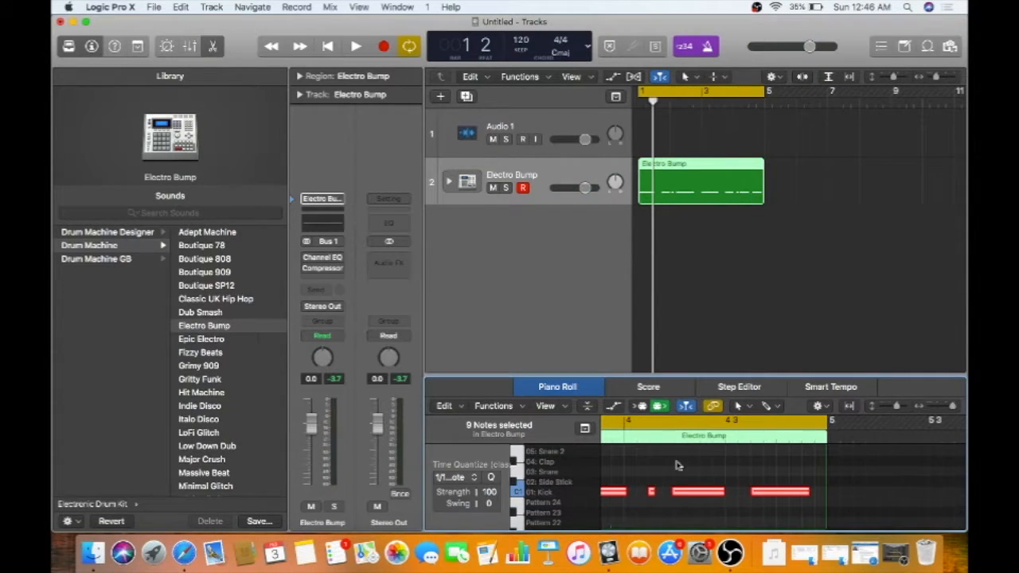
{"action": "left_click", "coordinate": [448, 478]}
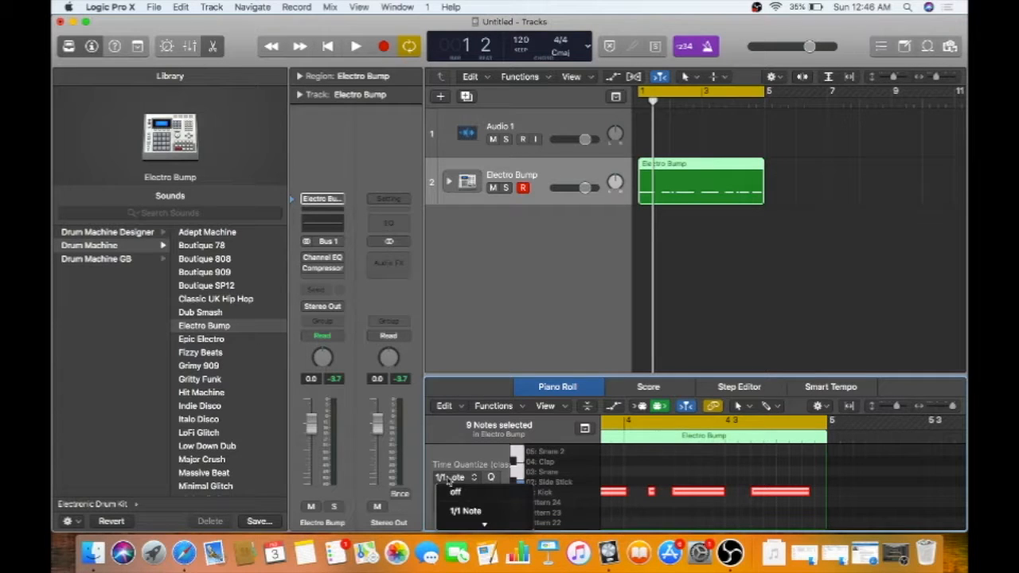
{"action": "left_click", "coordinate": [448, 480]}
{"action": "left_click", "coordinate": [491, 478]}
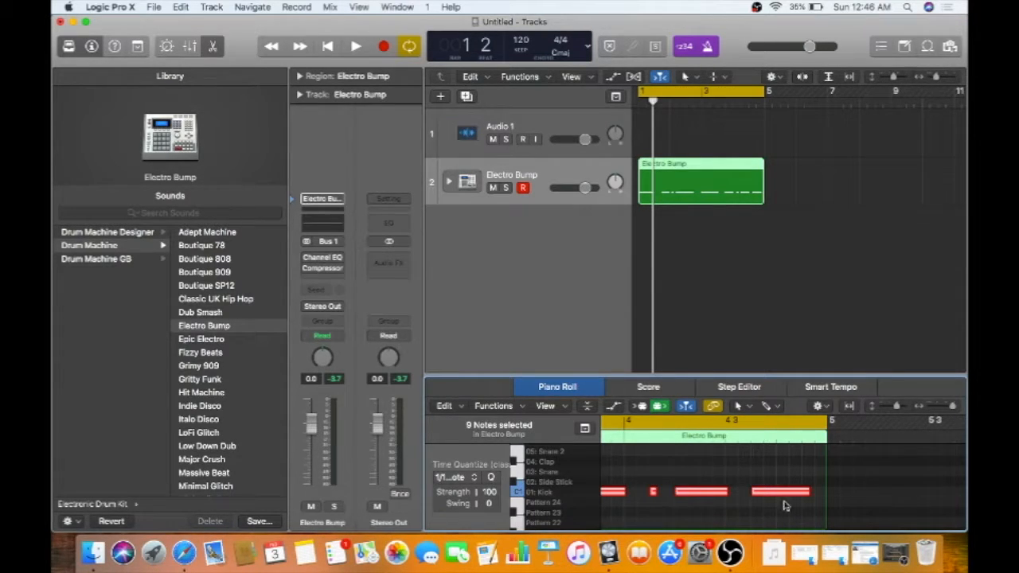
{"action": "scroll", "coordinate": [745, 512], "scroll_direction": "left", "scroll_amount": 5}
{"action": "scroll", "coordinate": [745, 512], "scroll_direction": "left", "scroll_amount": 3}
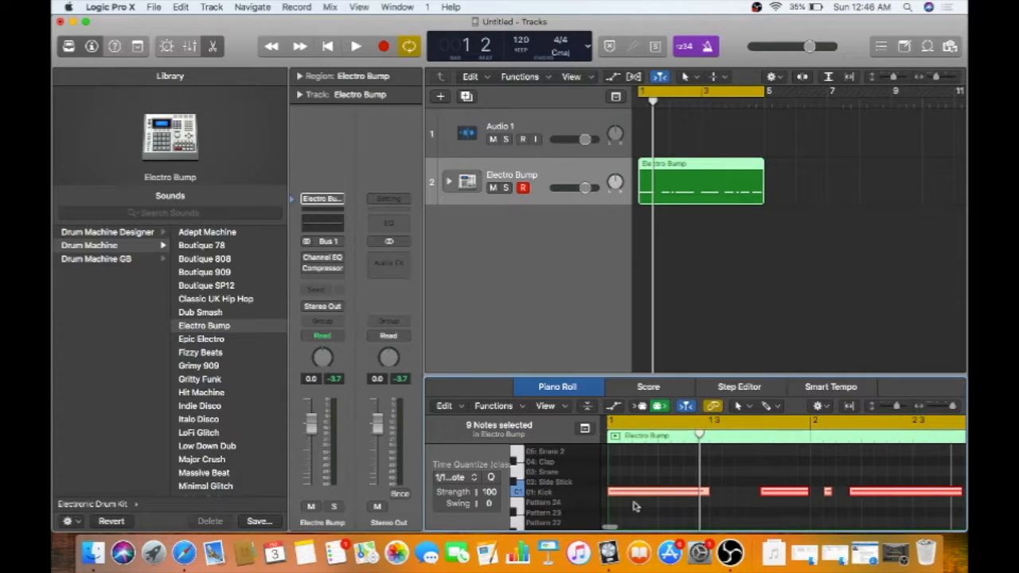
- Play back the quantized pattern and move the first short kick of bar 2 and the long one following it slightly later
{"action": "key", "text": "space"}
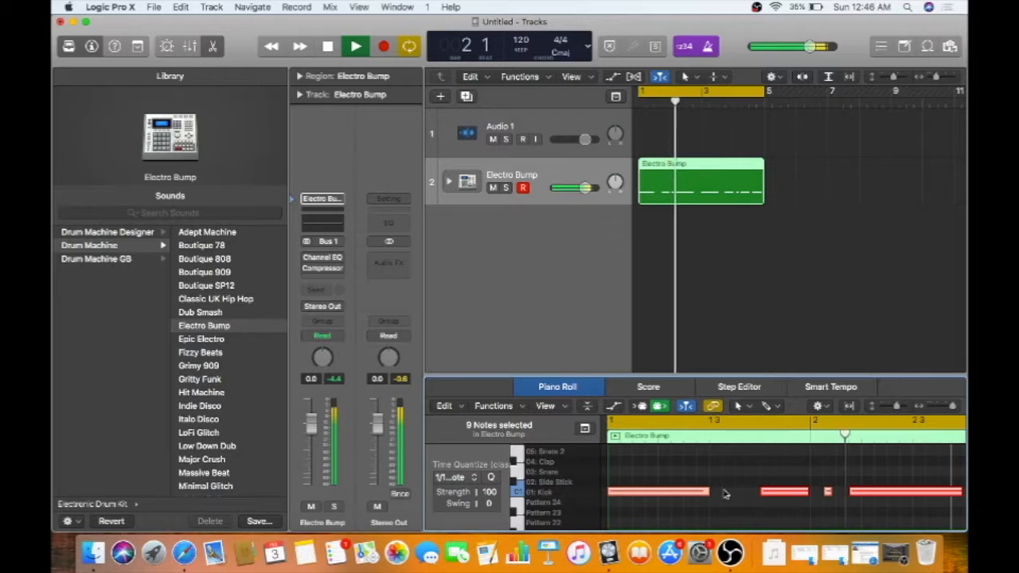
{"action": "key", "text": "space"}
{"action": "left_click", "coordinate": [827, 492]}
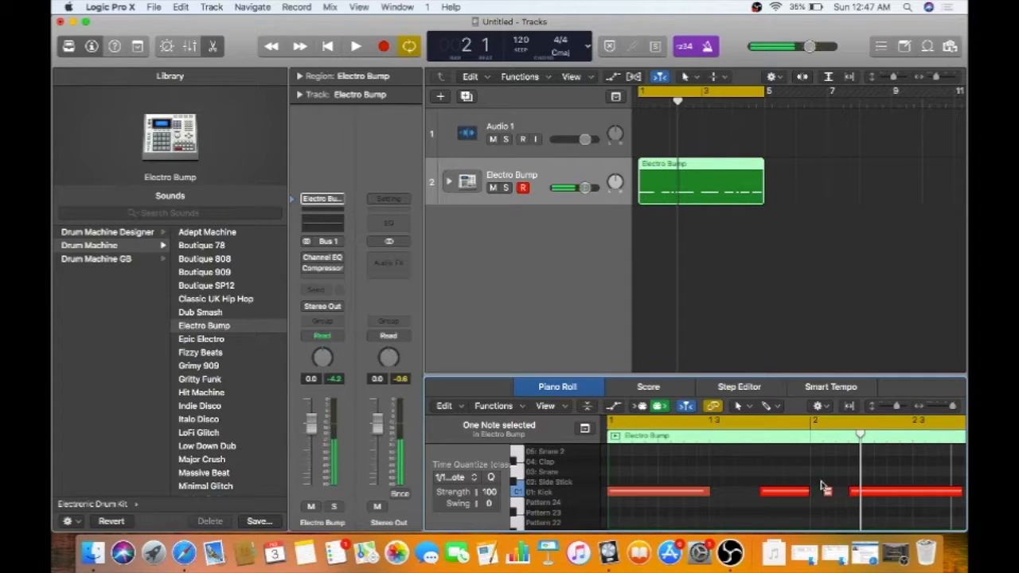
{"action": "left_click", "coordinate": [855, 492], "text": "shift"}
{"action": "left_click_drag", "start_coordinate": [856, 495], "coordinate": [867, 494]}
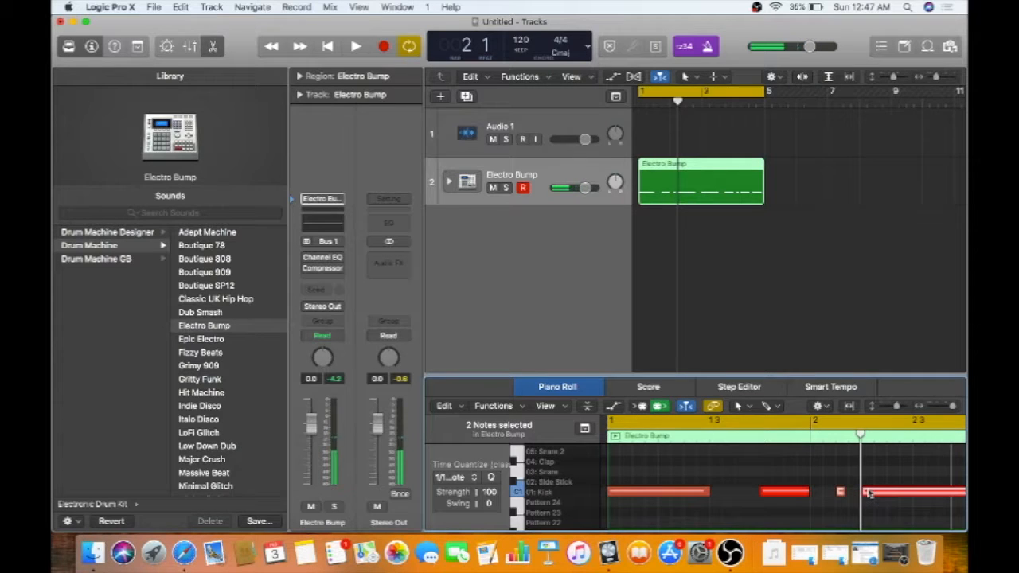
{"action": "left_click", "coordinate": [764, 506]}
- Play back the edited kick pattern repeatedly with cycling on
{"action": "key", "text": "space"}
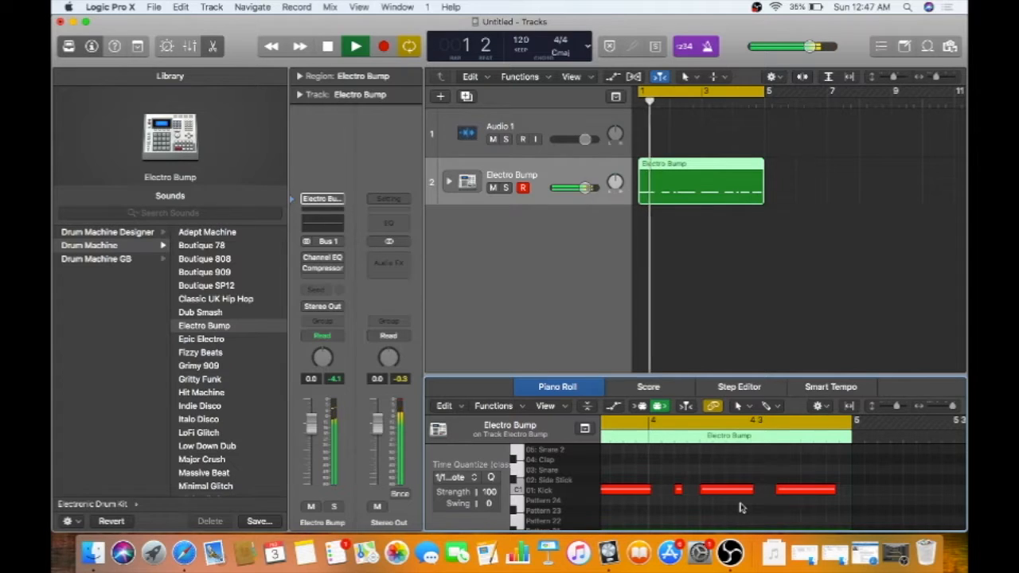
{"action": "key", "text": "space"}
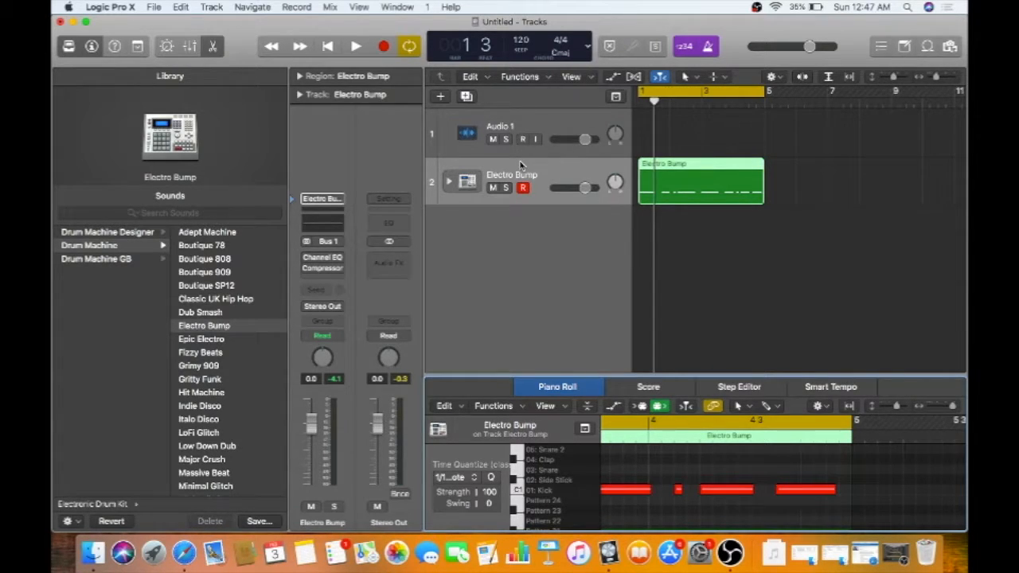
{"action": "key", "text": "space"}
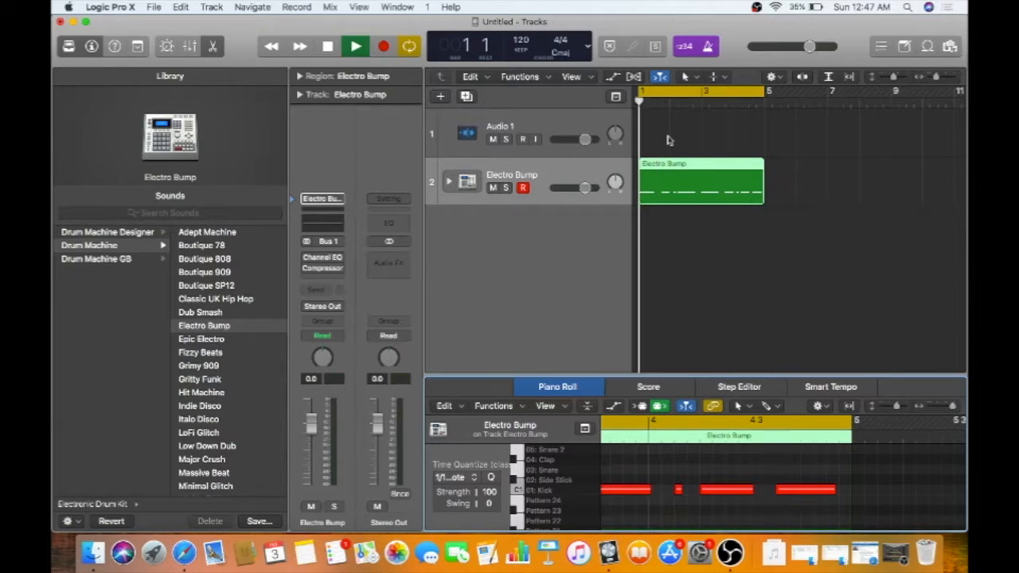
{"action": "key", "text": "space"}
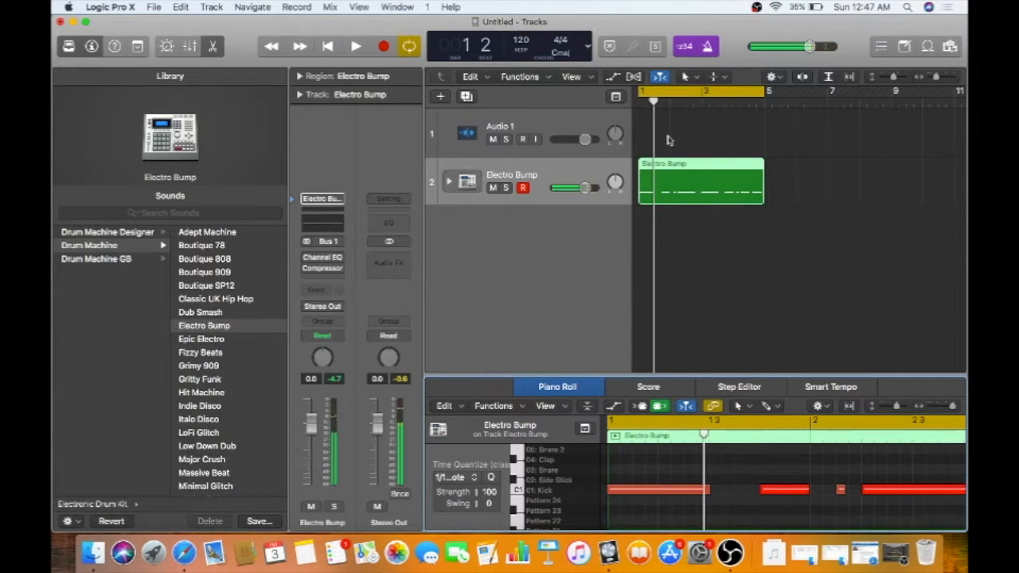
{"action": "key", "text": "space"}
{"action": "key", "text": "space"}
- Start and stop playback with cycling off for comparison, and turn cycling back on for bars 1 to 5
{"action": "left_click", "coordinate": [682, 93]}
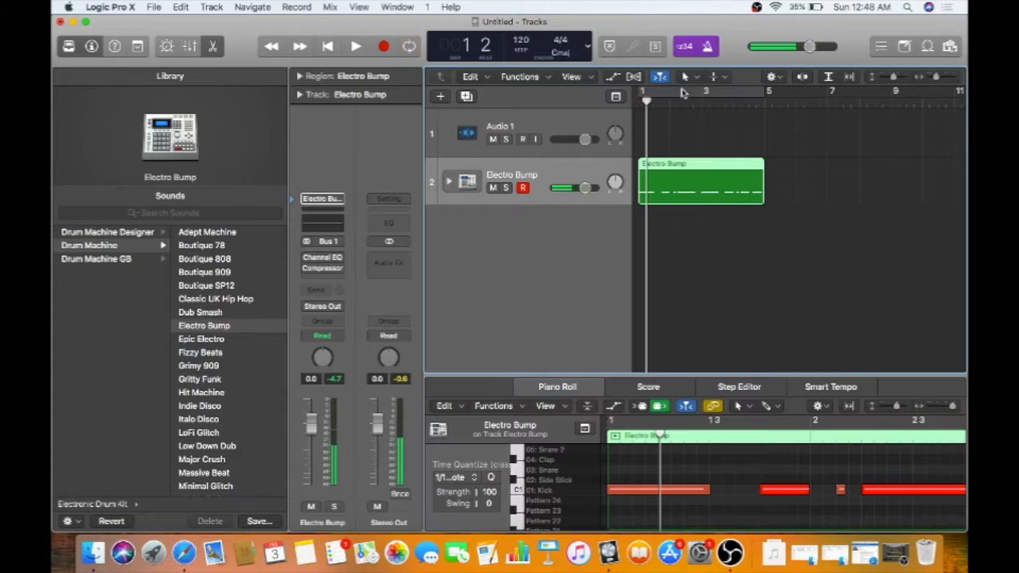
{"action": "key", "text": "space"}
{"action": "key", "text": "space"}
{"action": "key", "text": "space"}
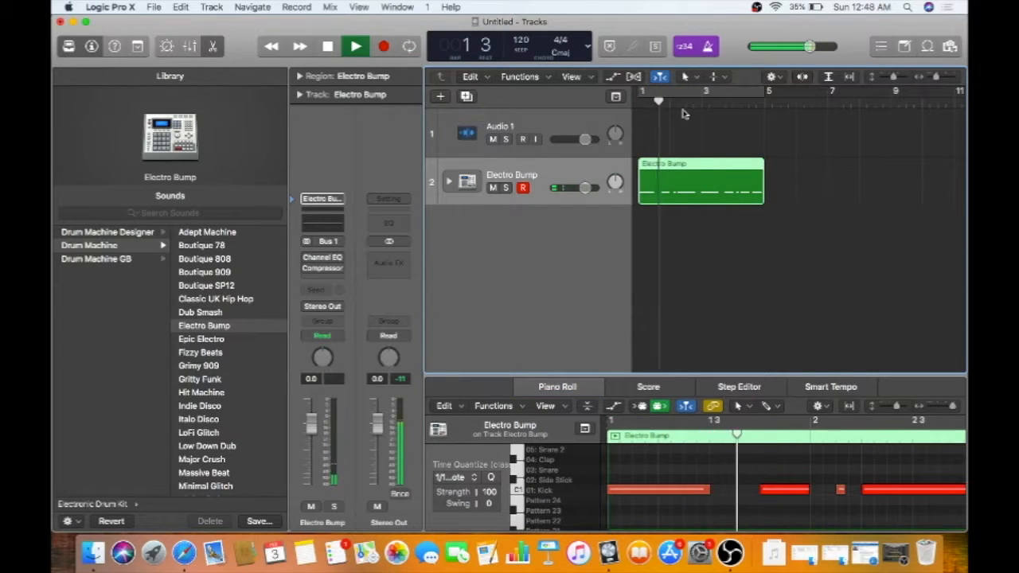
{"action": "key", "text": "space"}
{"action": "key", "text": "space"}
{"action": "key", "text": "space"}
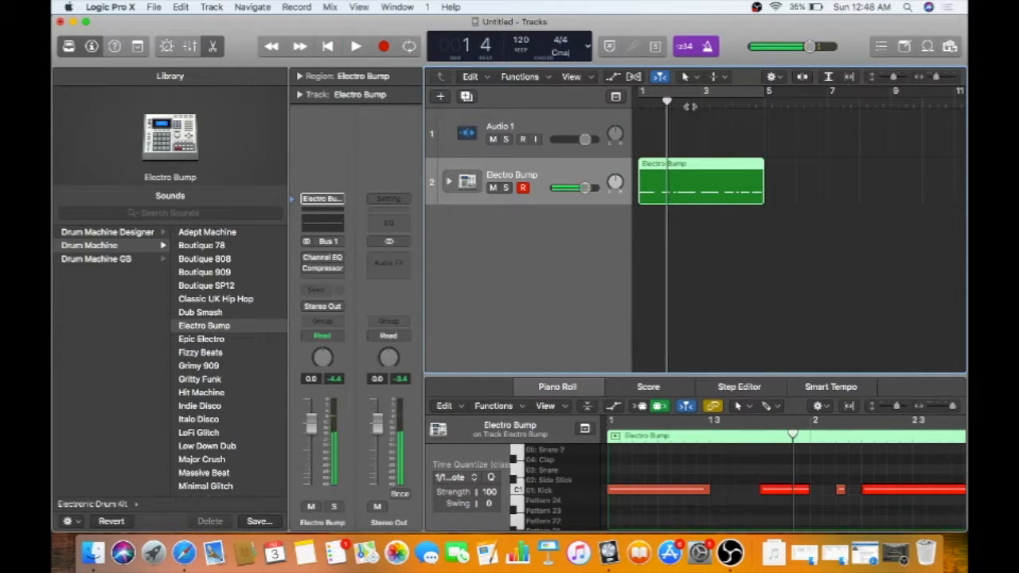
{"action": "left_click", "coordinate": [691, 92]}
{"action": "key", "text": "space"}
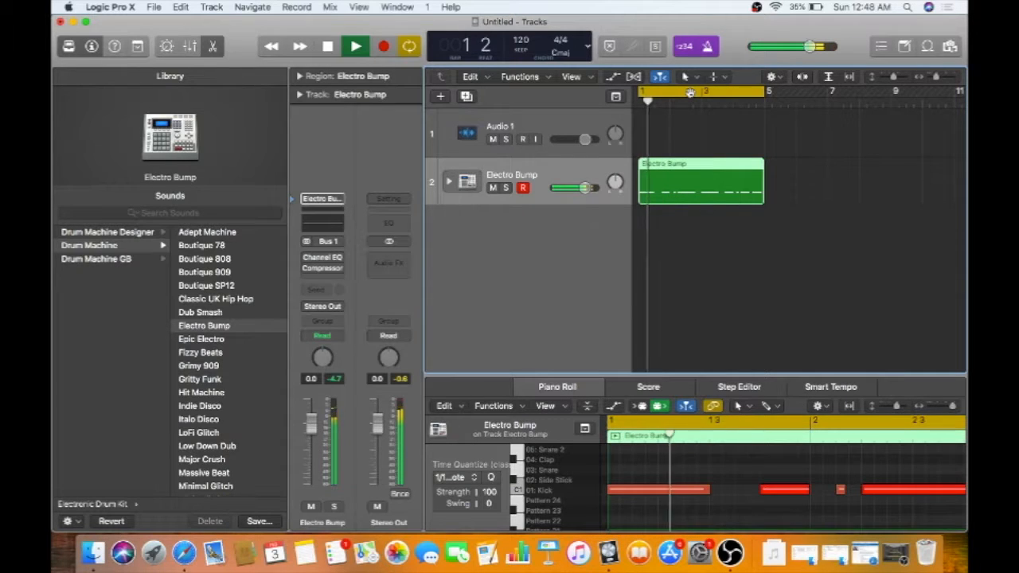
{"action": "key", "text": "space"}
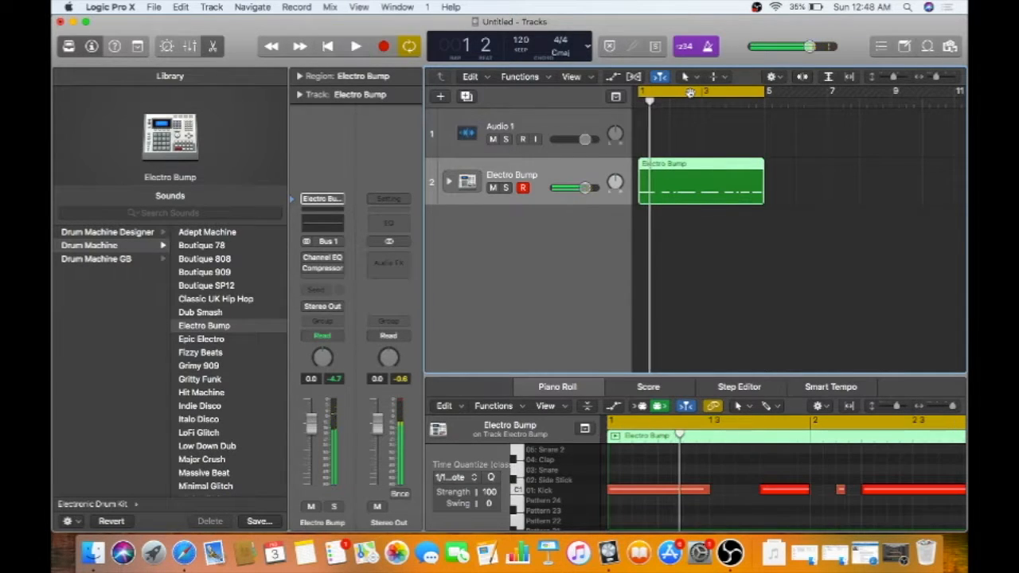
{"action": "key", "text": "space"}
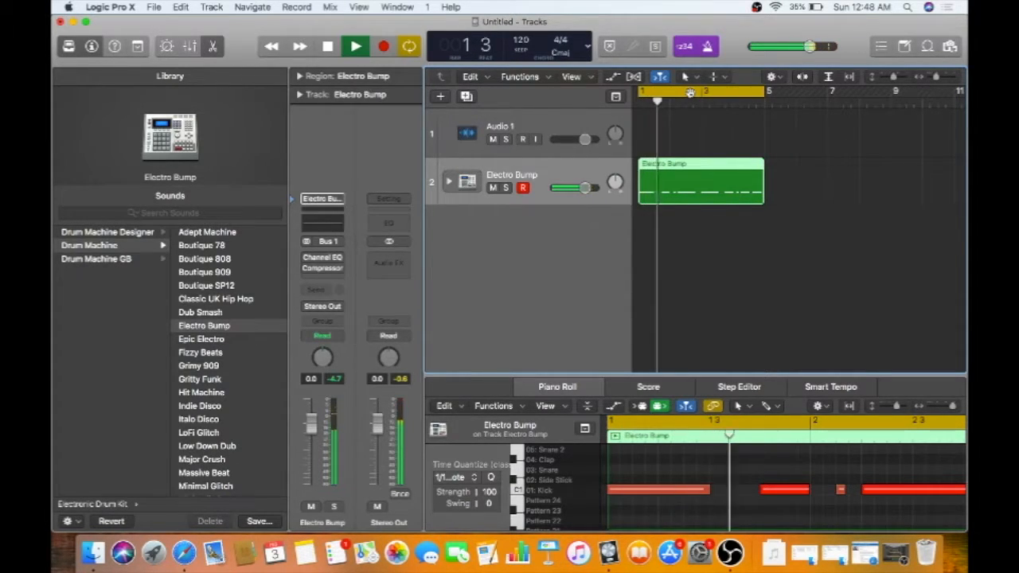
{"action": "key", "text": "space"}
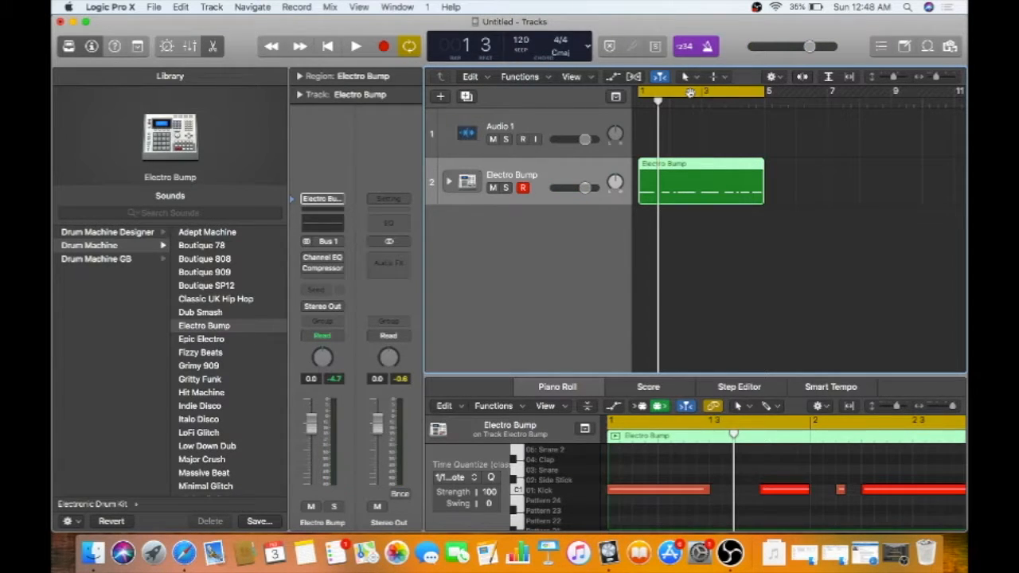
- Move the playhead forward and backward bar by bar within the cycled region and return it to the start of bar 1
{"action": "key", "text": "period"}
{"action": "key", "text": "comma"}
{"action": "key", "text": "period"}
{"action": "key", "text": "period"}
{"action": "key", "text": "period"}
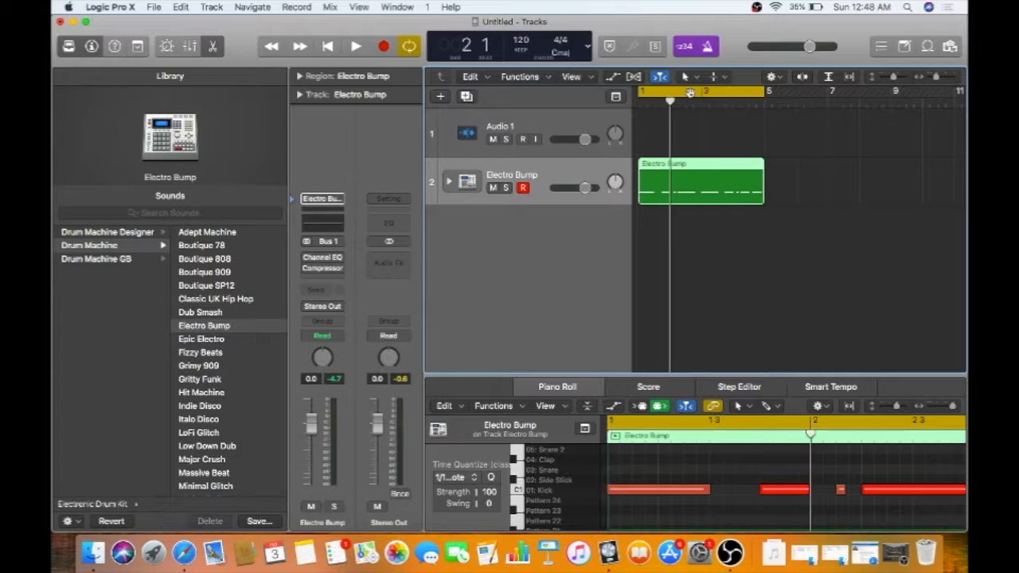
{"action": "key", "text": "comma"}
{"action": "key", "text": "comma"}
{"action": "key", "text": "period"}
{"action": "key", "text": "period"}
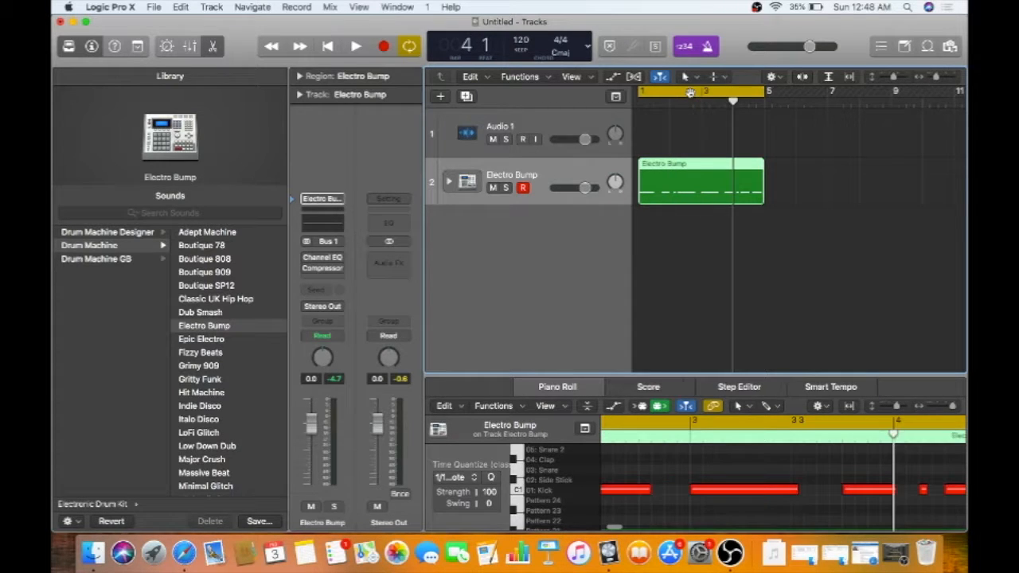
{"action": "key", "text": "comma"}
{"action": "key", "text": "comma"}
{"action": "key", "text": "comma"}
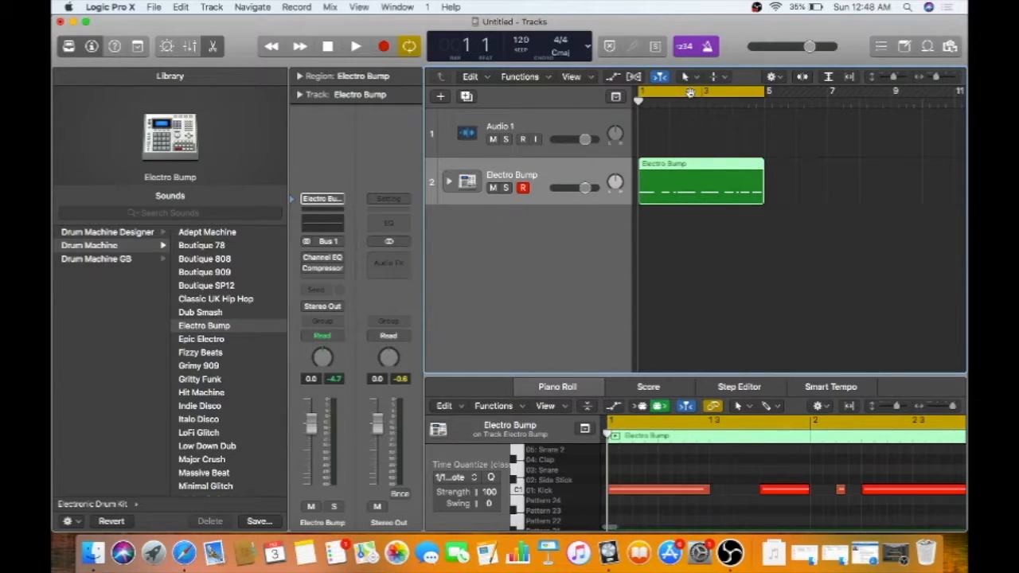
{"action": "key", "text": "period"}
{"action": "key", "text": "period"}
{"action": "key", "text": "period"}
{"action": "key", "text": "comma"}
{"action": "key", "text": "comma"}
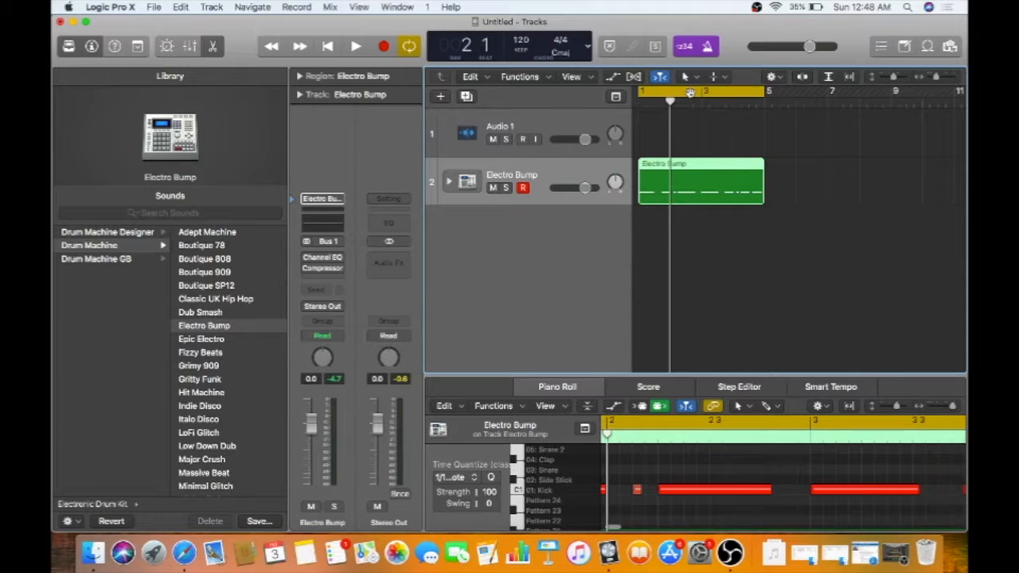
{"action": "key", "text": "period"}
{"action": "key", "text": "period"}
{"action": "key", "text": "comma"}
{"action": "key", "text": "comma"}
{"action": "key", "text": "comma"}
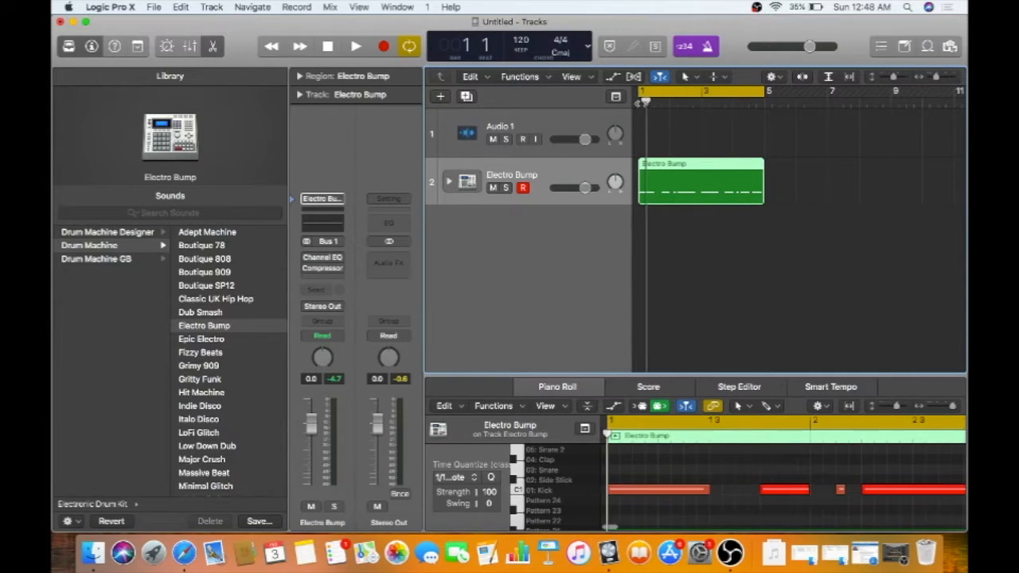
{"action": "left_click_drag", "start_coordinate": [640, 104], "coordinate": [636, 103]}
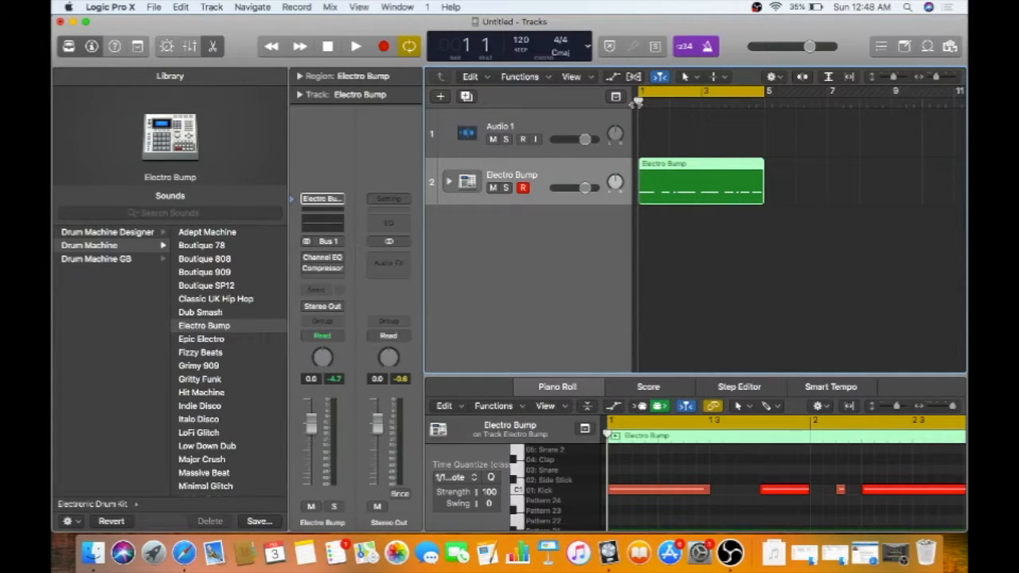
- Add a new Drummer track and play its region together with the Electro Bump pattern
{"action": "left_click", "coordinate": [444, 99]}
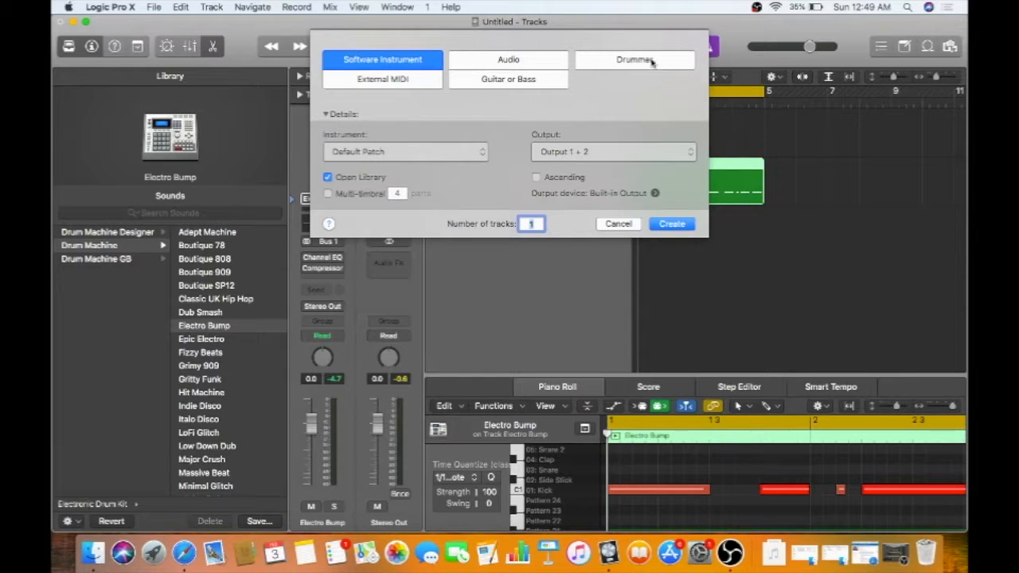
{"action": "left_click", "coordinate": [651, 60]}
{"action": "left_click", "coordinate": [670, 208]}
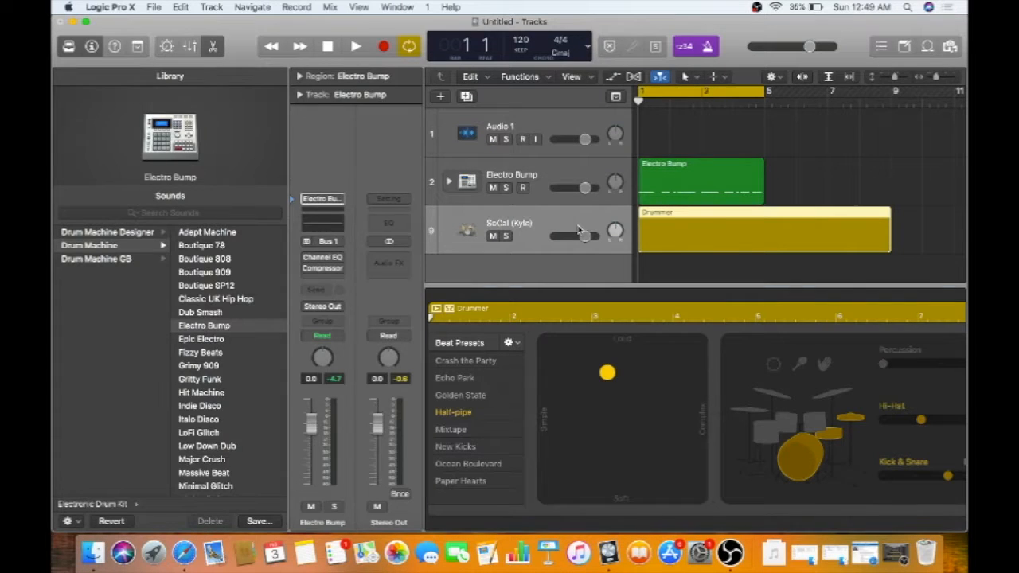
{"action": "key", "text": "space"}
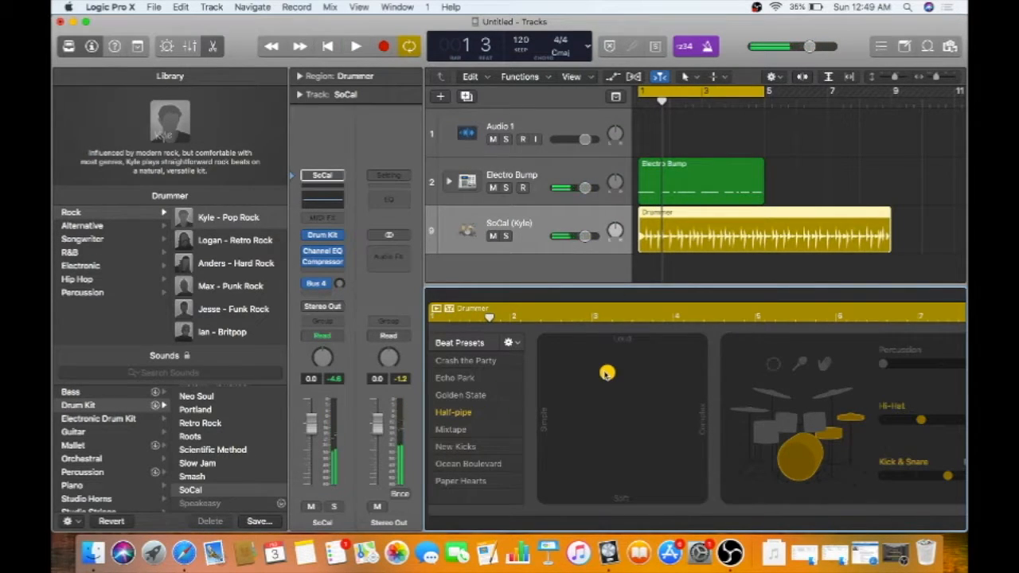
- Make the drummer's beat softer and simpler and lower its Kick & Snare setting
{"action": "left_click_drag", "start_coordinate": [606, 373], "coordinate": [569, 462]}
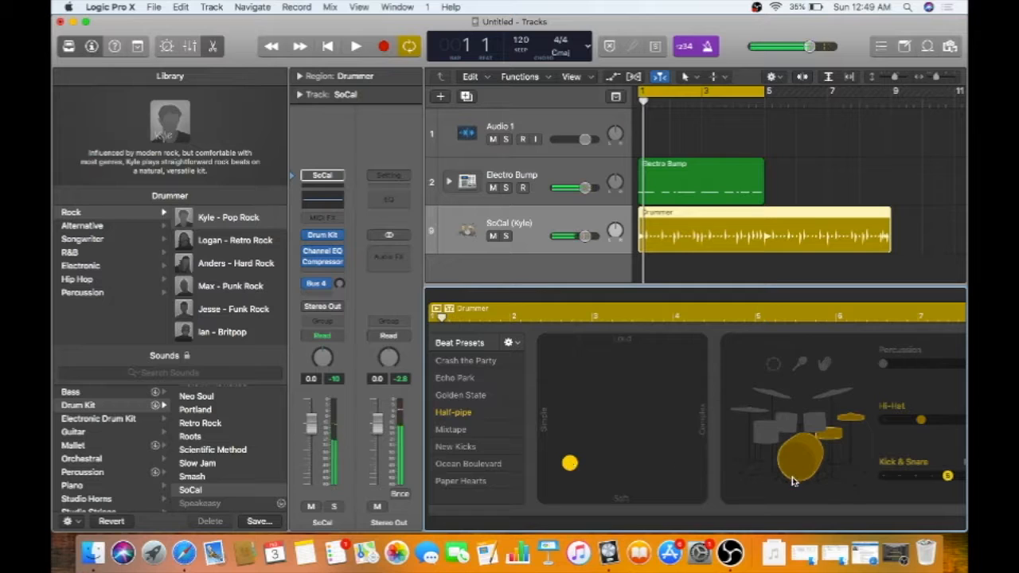
{"action": "scroll", "coordinate": [795, 478], "scroll_direction": "right", "scroll_amount": 5}
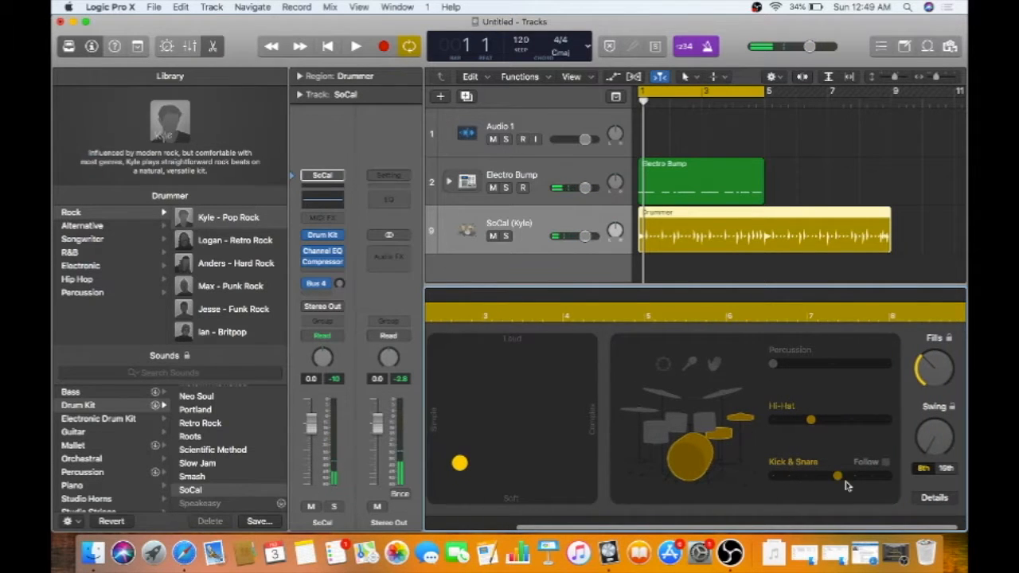
{"action": "left_click_drag", "start_coordinate": [837, 476], "coordinate": [805, 476]}
{"action": "scroll", "coordinate": [629, 436], "scroll_direction": "left", "scroll_amount": 3}
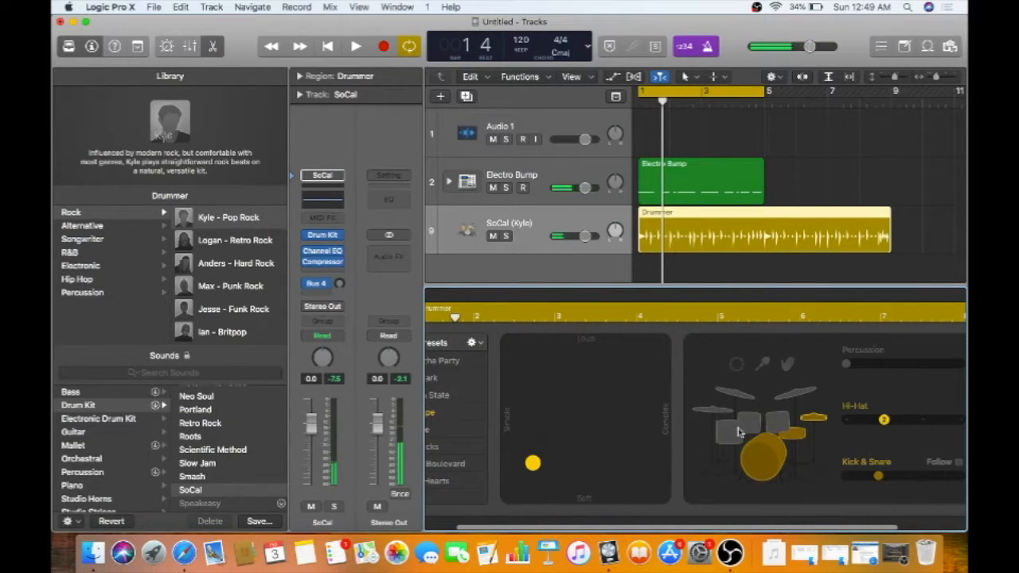
- Delete the Drummer region from the SoCal track
{"action": "key", "text": "Delete"}
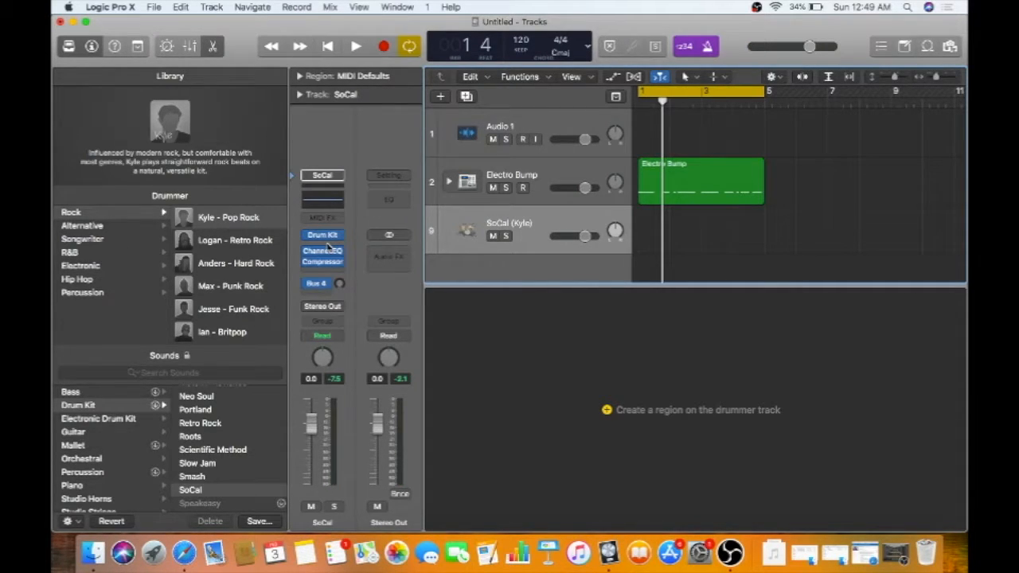
- Open the LunarSessions_Mini_SP folder from the downloads and preview the 80_Em_ScreetchBass_01_601.wav sample
{"action": "left_click", "coordinate": [784, 561]}
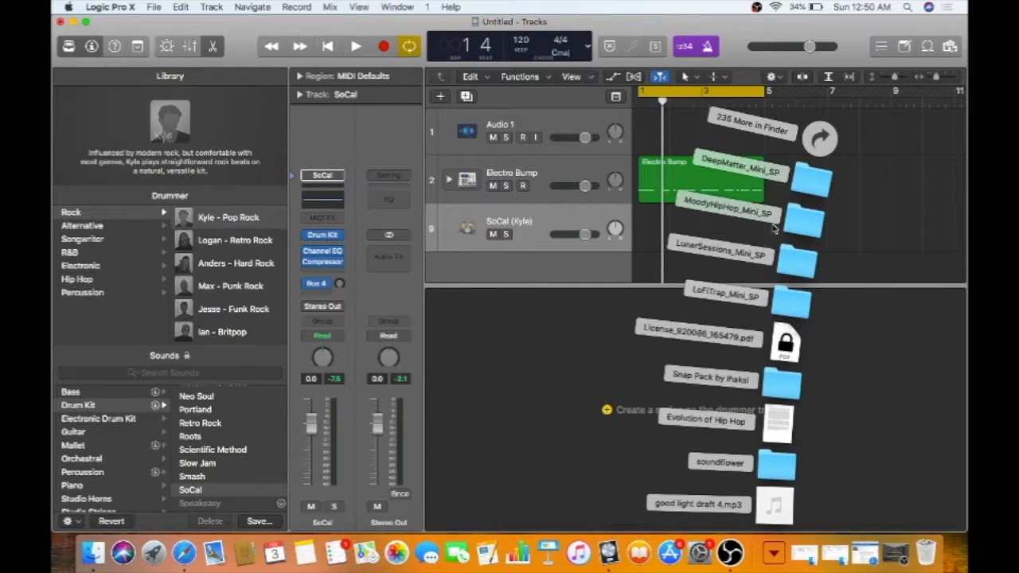
{"action": "left_click", "coordinate": [796, 260]}
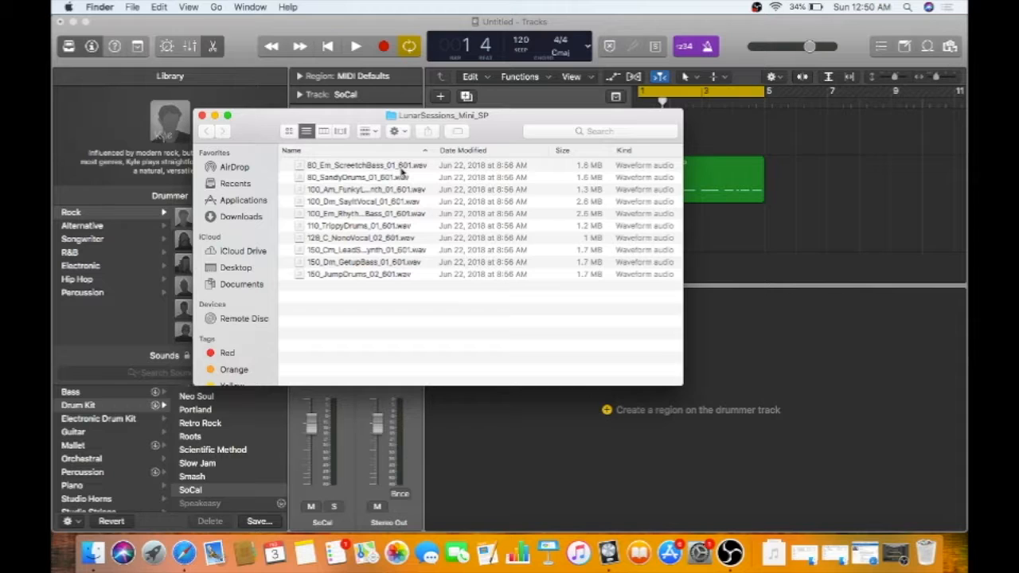
{"action": "left_click", "coordinate": [402, 168]}
{"action": "key", "text": "space"}
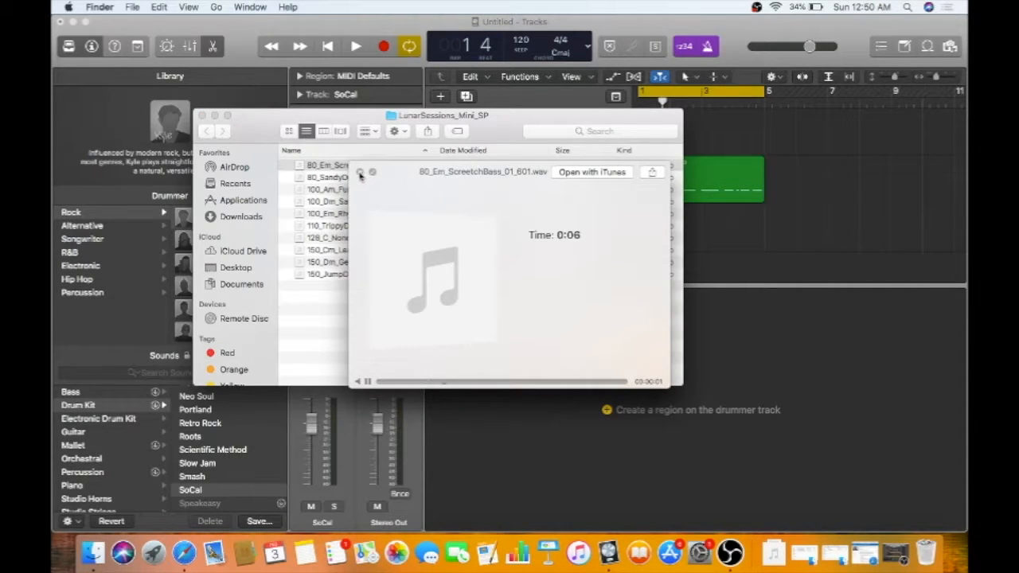
{"action": "left_click", "coordinate": [360, 172]}
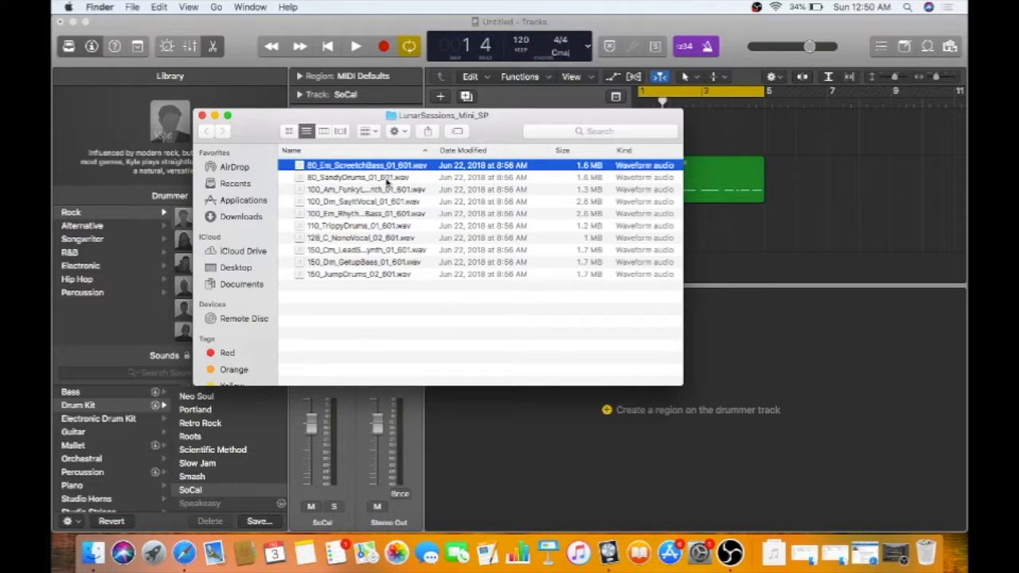
- Preview the 80_SandyDrums_01_601.wav and 150_Dm_GetupBass_01_601.wav samples in the same folder
{"action": "left_click", "coordinate": [387, 181]}
{"action": "key", "text": "space"}
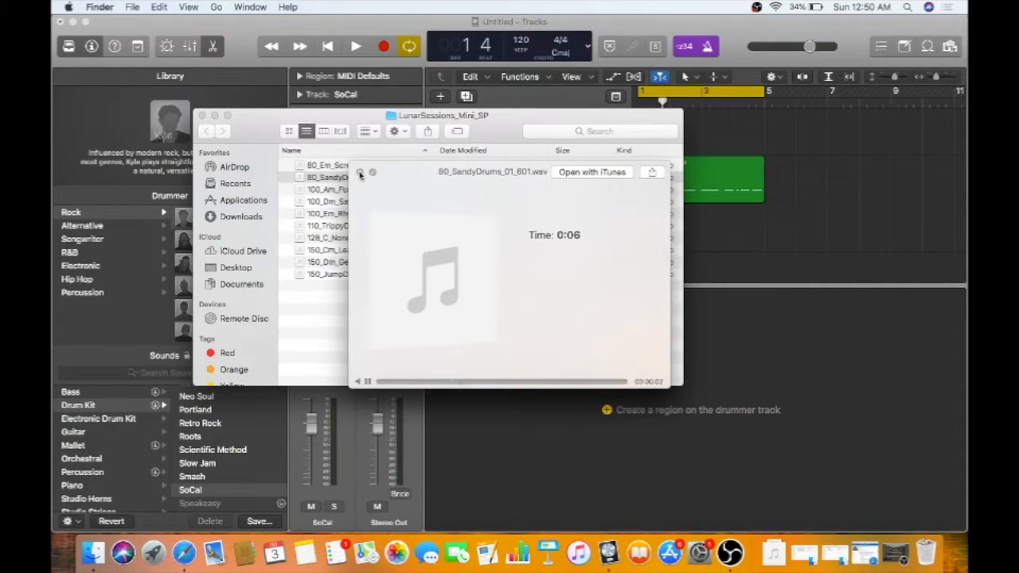
{"action": "left_click", "coordinate": [360, 173]}
{"action": "left_click", "coordinate": [358, 191]}
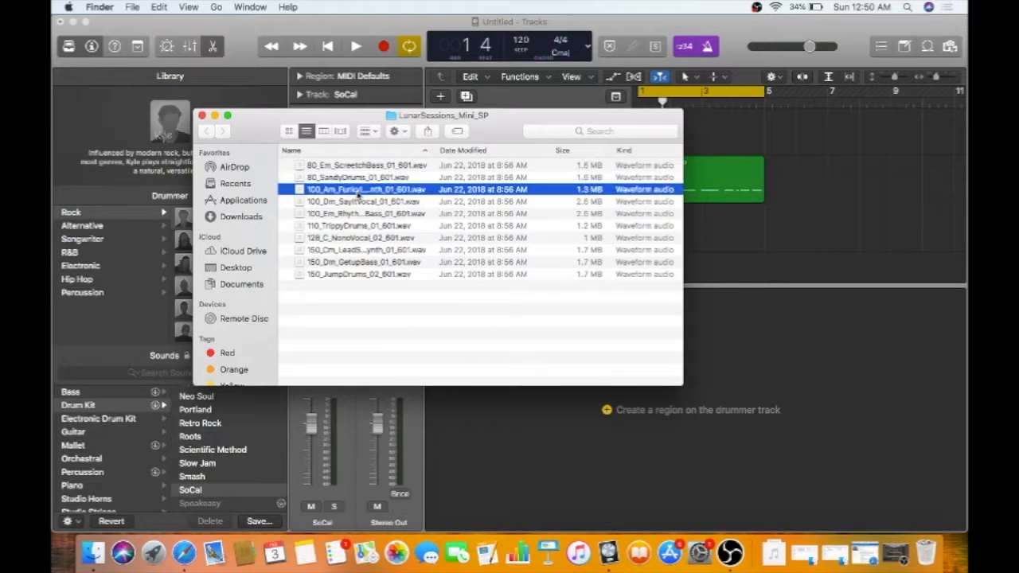
{"action": "left_click", "coordinate": [358, 262]}
{"action": "key", "text": "space"}
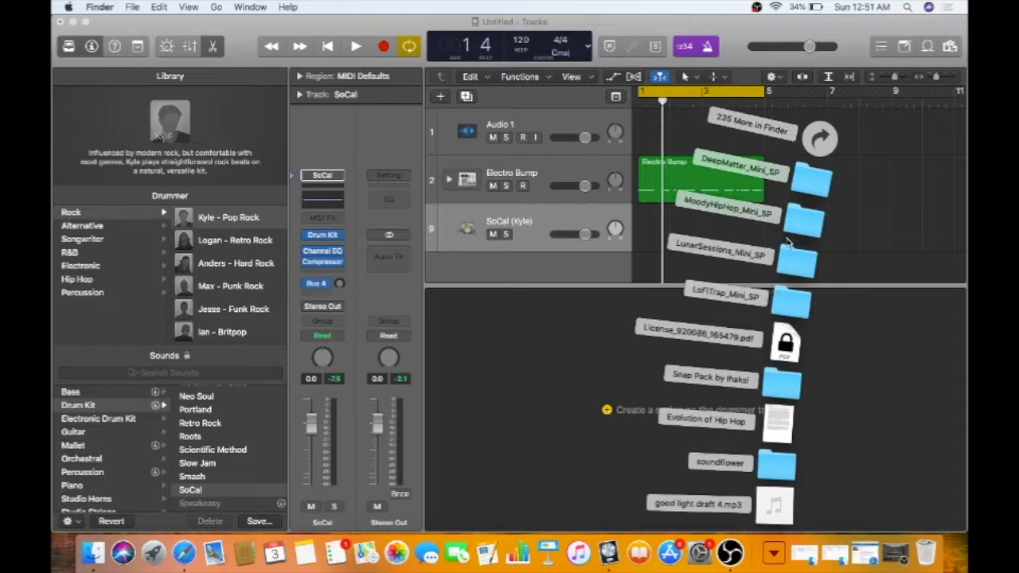
- Open the MoodyHipHop_Mini_SP folder and preview the 60_Cm_SpookClav_01_624.wav loop
{"action": "left_click", "coordinate": [793, 203]}
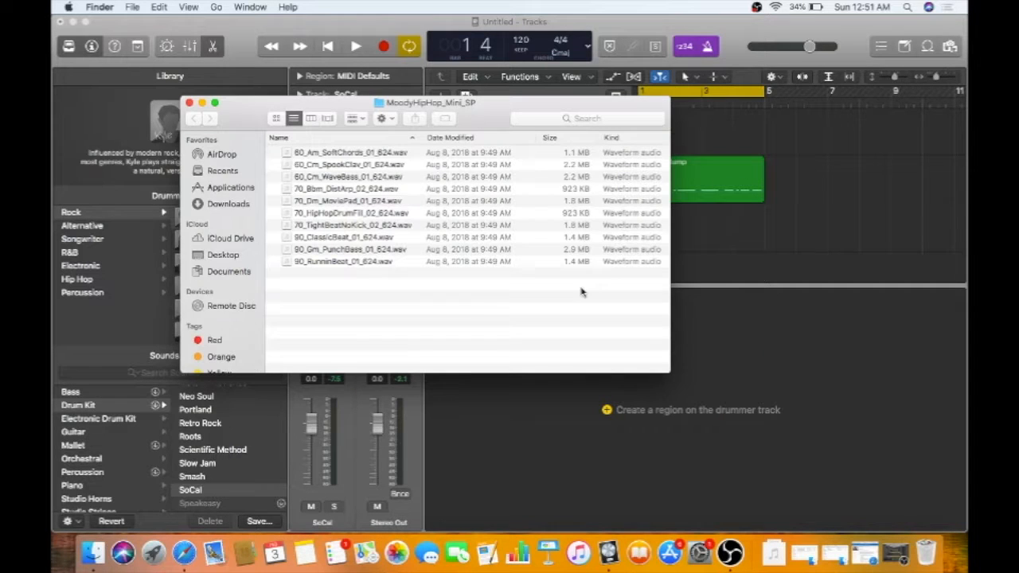
{"action": "left_click", "coordinate": [370, 155]}
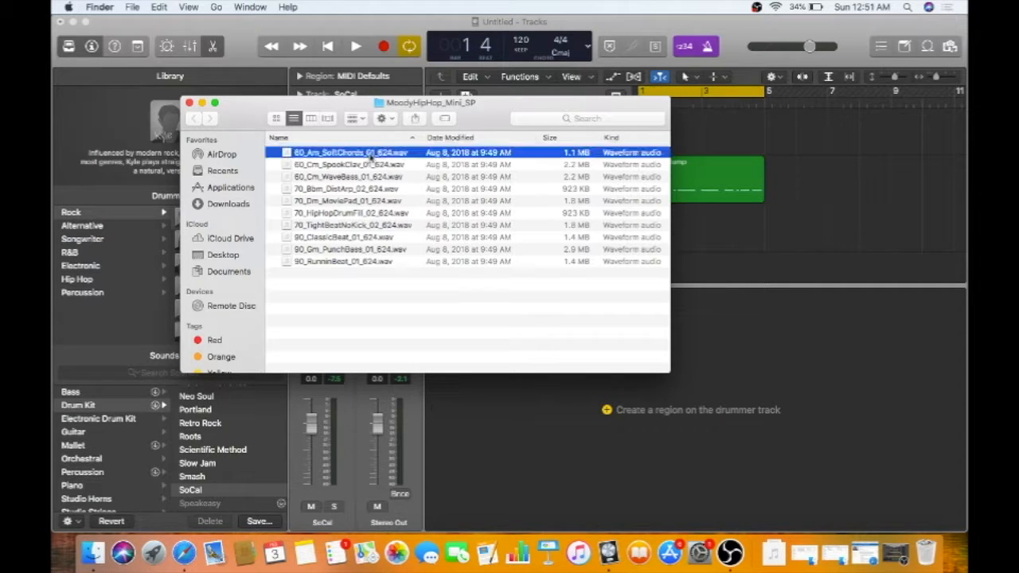
{"action": "left_click", "coordinate": [370, 164]}
{"action": "key", "text": "space"}
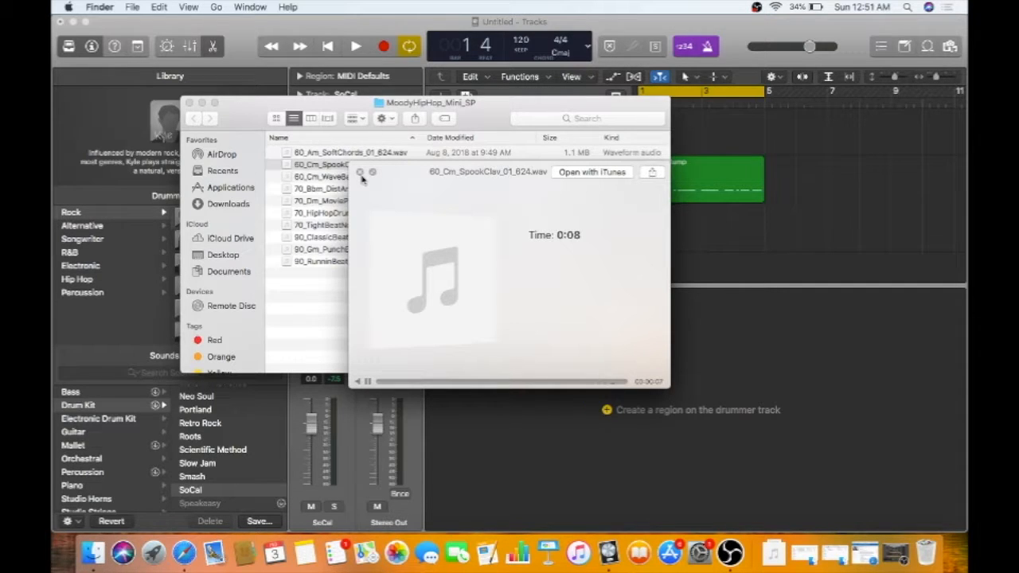
{"action": "left_click_drag", "start_coordinate": [397, 176], "coordinate": [452, 360]}
{"action": "left_click", "coordinate": [413, 357]}
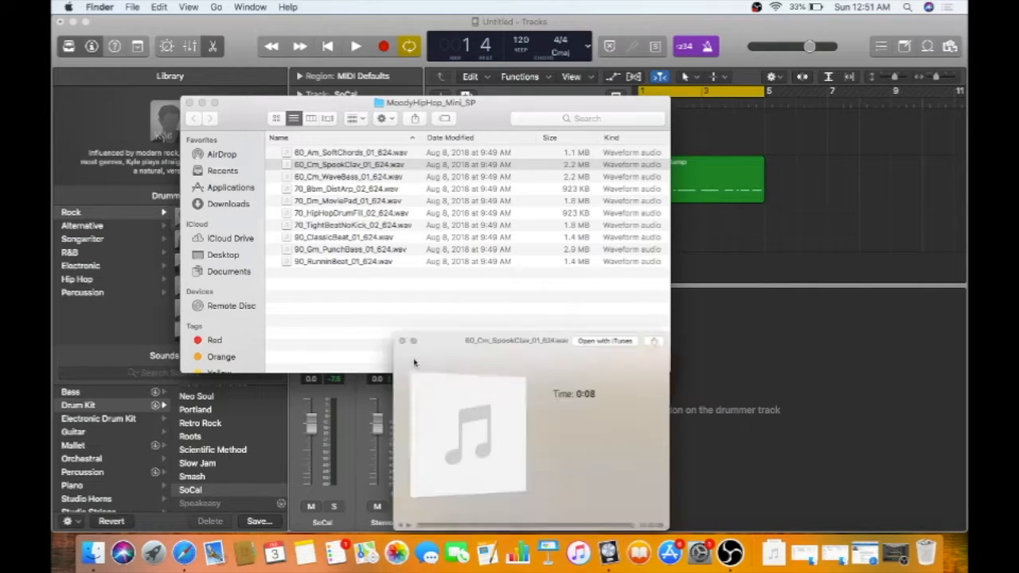
- Import 60_Cm_SpookClav_01_624.wav onto the Audio 1 track at bar 1 and play it with the Electro Bump pattern
{"action": "left_click_drag", "start_coordinate": [402, 168], "coordinate": [683, 119]}
{"action": "key", "text": "space"}
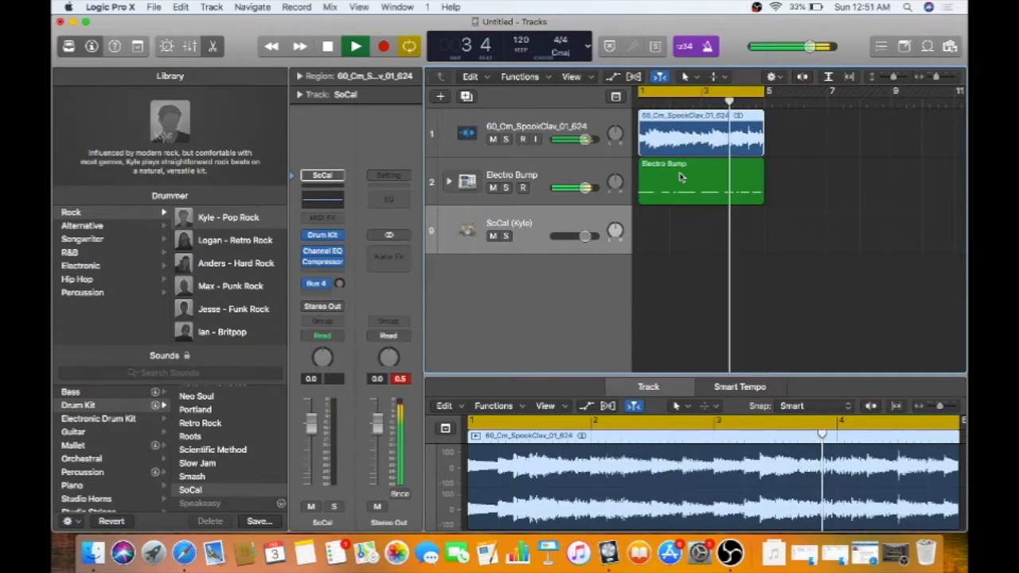
{"action": "key", "text": "space"}
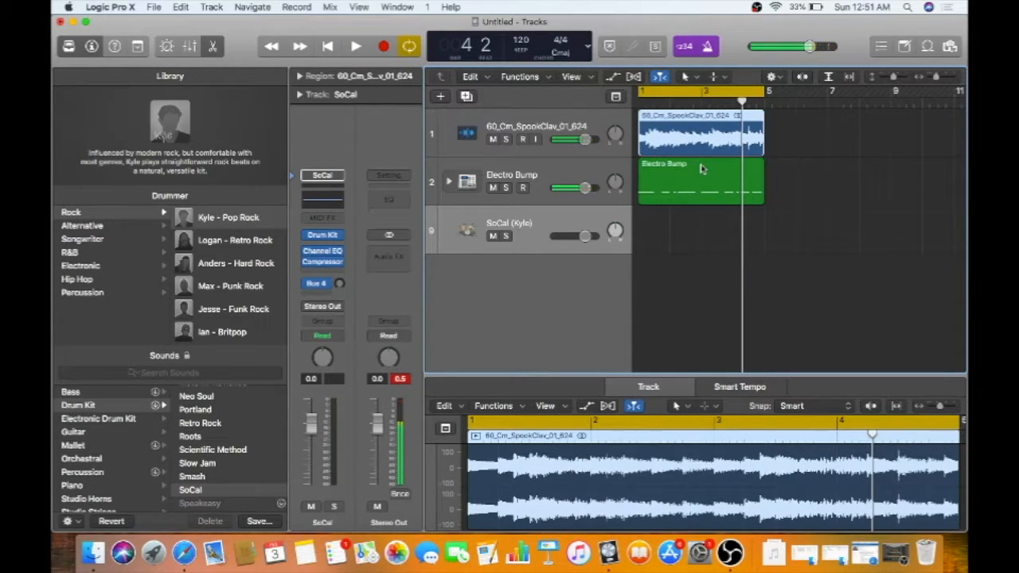
{"action": "mouse_move", "coordinate": [683, 131]}
{"action": "left_mouse_down"}
{"action": "mouse_move", "coordinate": [721, 137]}
{"action": "mouse_move", "coordinate": [698, 138]}
{"action": "left_mouse_up"}
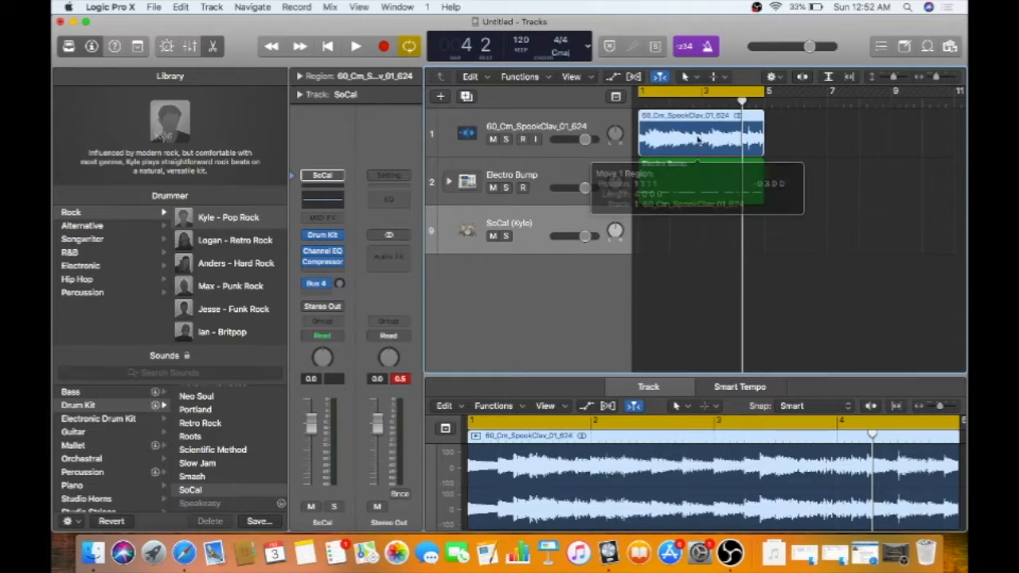
- Reopen the MoodyHipHop_Mini_SP folder to check the SpookClav loop's file name, and close the folder
{"action": "left_click", "coordinate": [772, 552]}
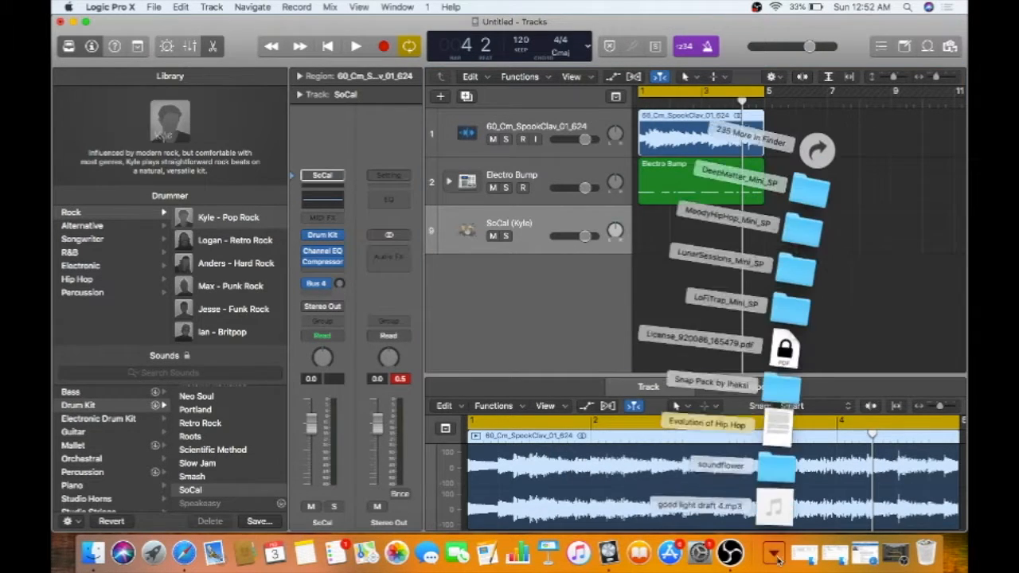
{"action": "left_click", "coordinate": [802, 223]}
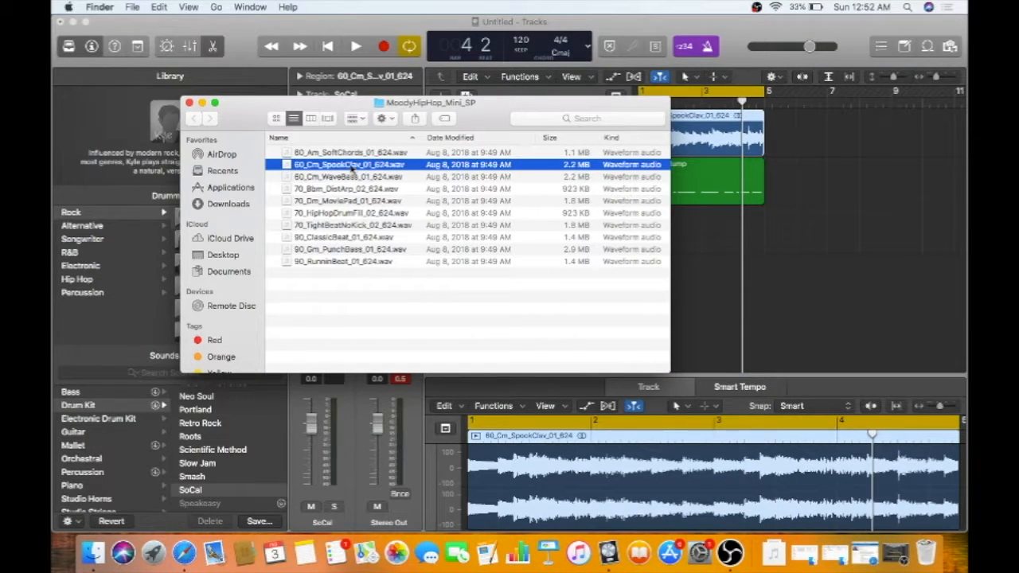
{"action": "left_click", "coordinate": [191, 104]}
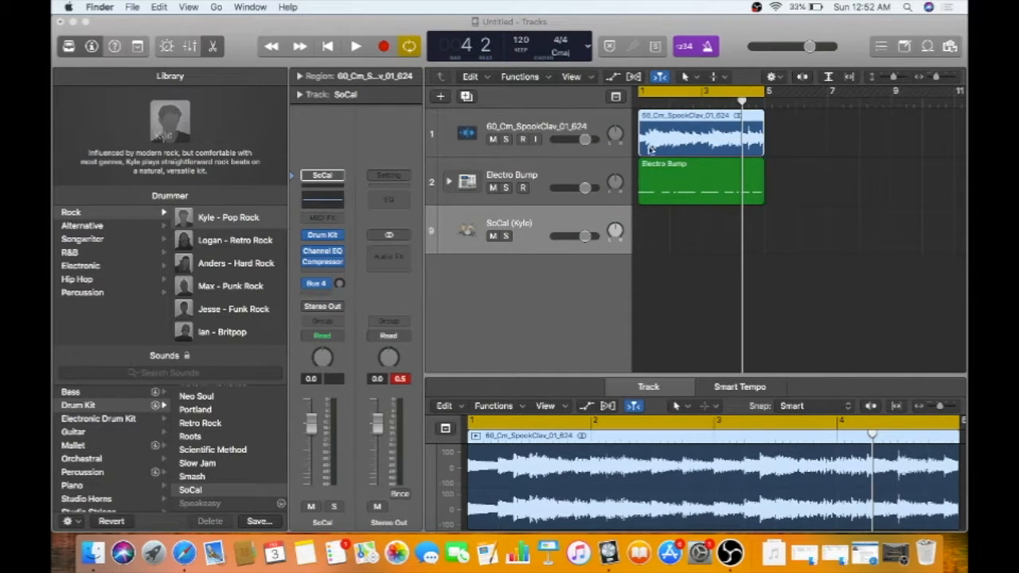
- Set the project tempo to 140 BPM
{"action": "left_click", "coordinate": [522, 41]}
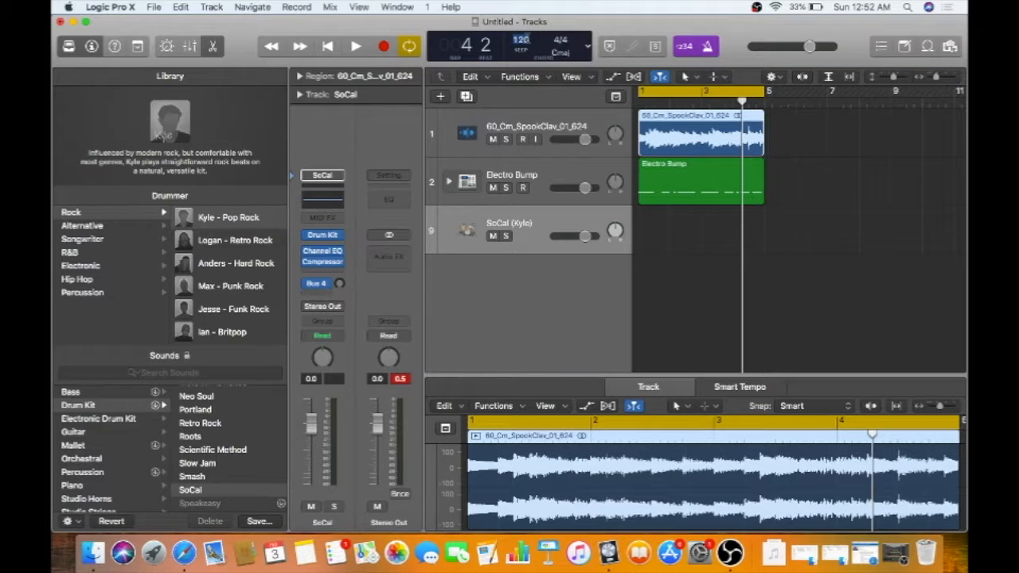
{"action": "key", "text": "BackSpace"}
{"action": "type", "text": "140"}
{"action": "key", "text": "Return"}
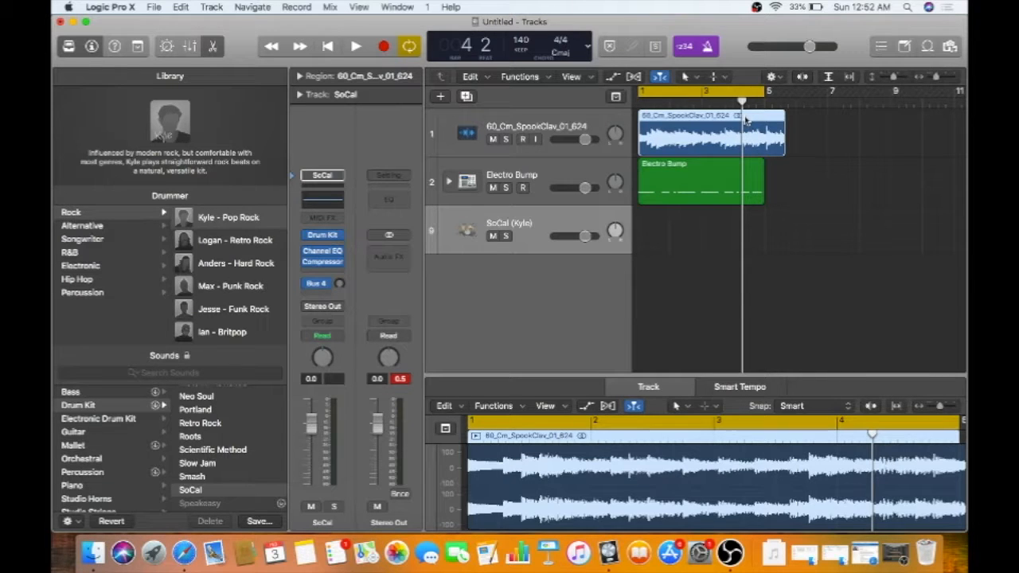
- Time stretch the SpookClav audio region's length to the locators and process the audio file
{"action": "left_click", "coordinate": [681, 117]}
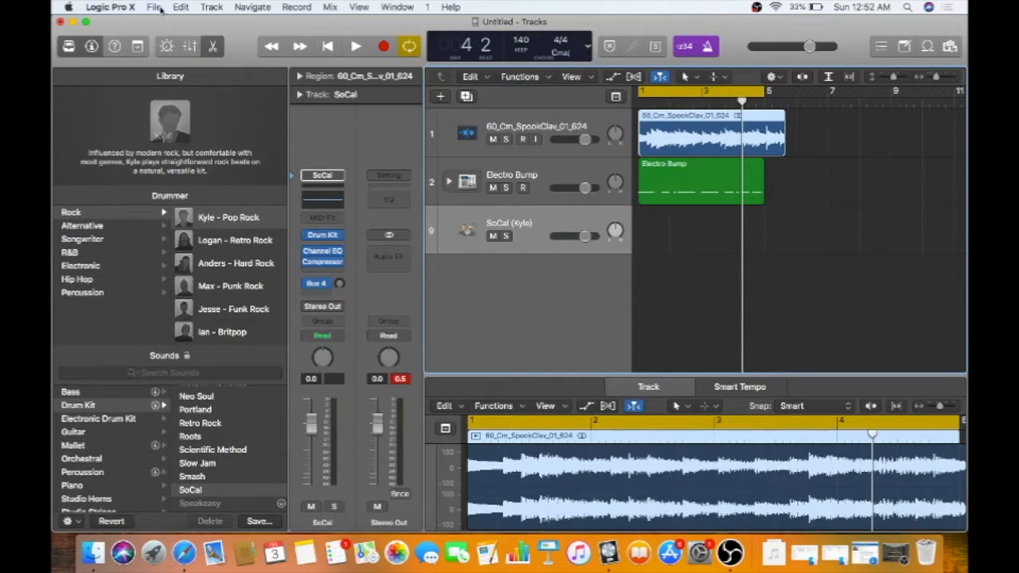
{"action": "left_click", "coordinate": [155, 7]}
{"action": "mouse_move", "coordinate": [181, 8]}
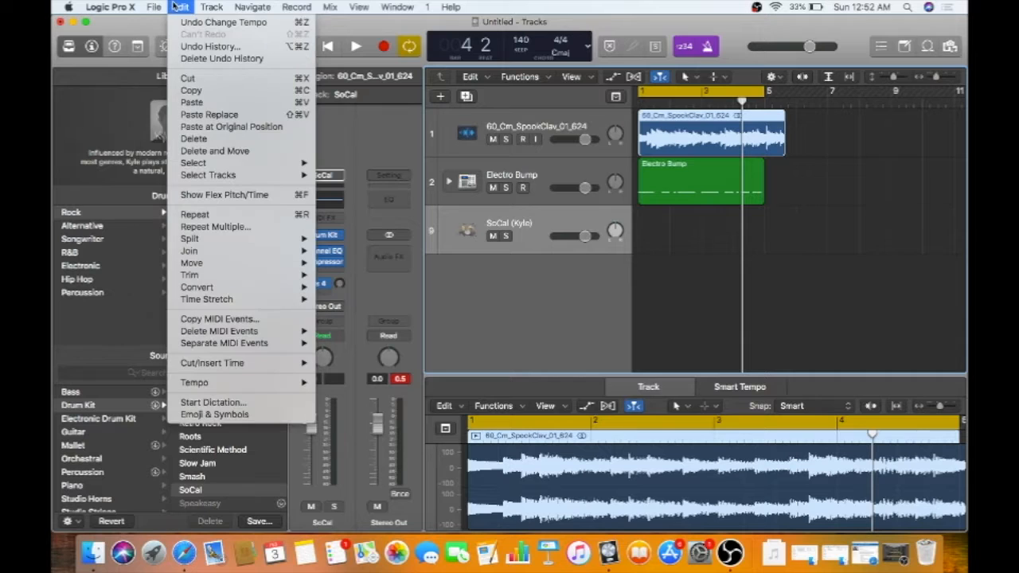
{"action": "mouse_move", "coordinate": [213, 7]}
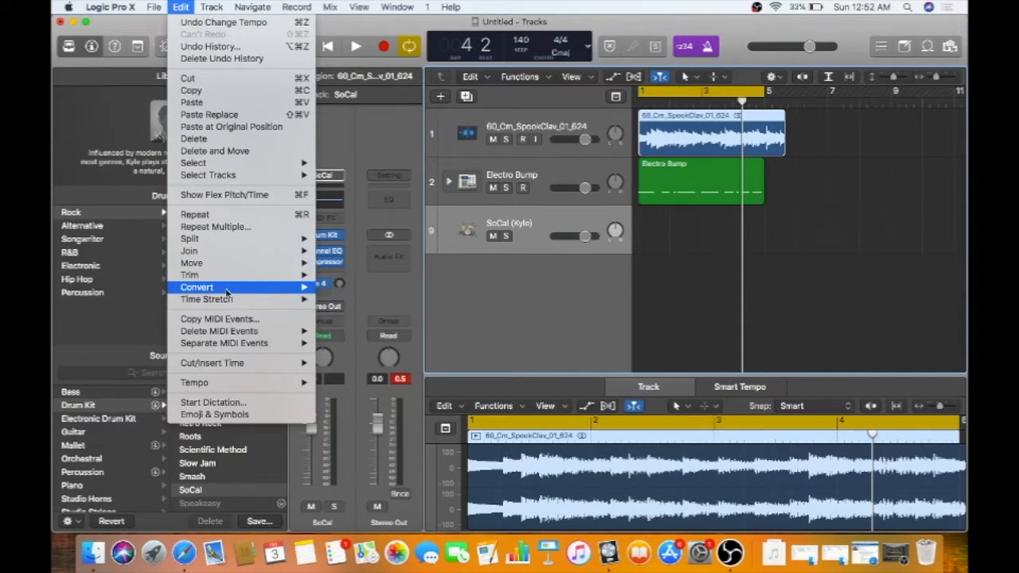
{"action": "mouse_move", "coordinate": [228, 301]}
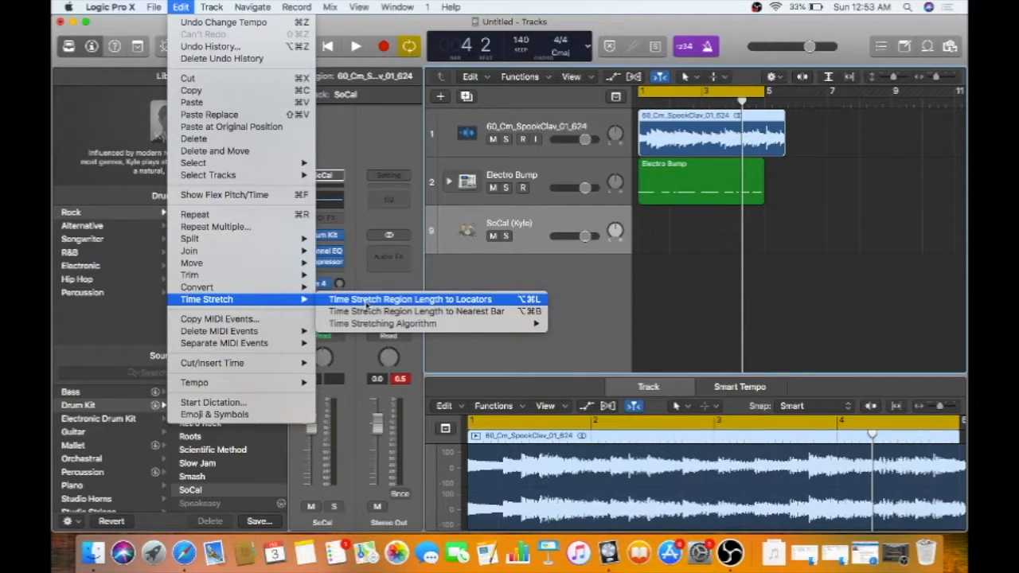
{"action": "left_click", "coordinate": [366, 300]}
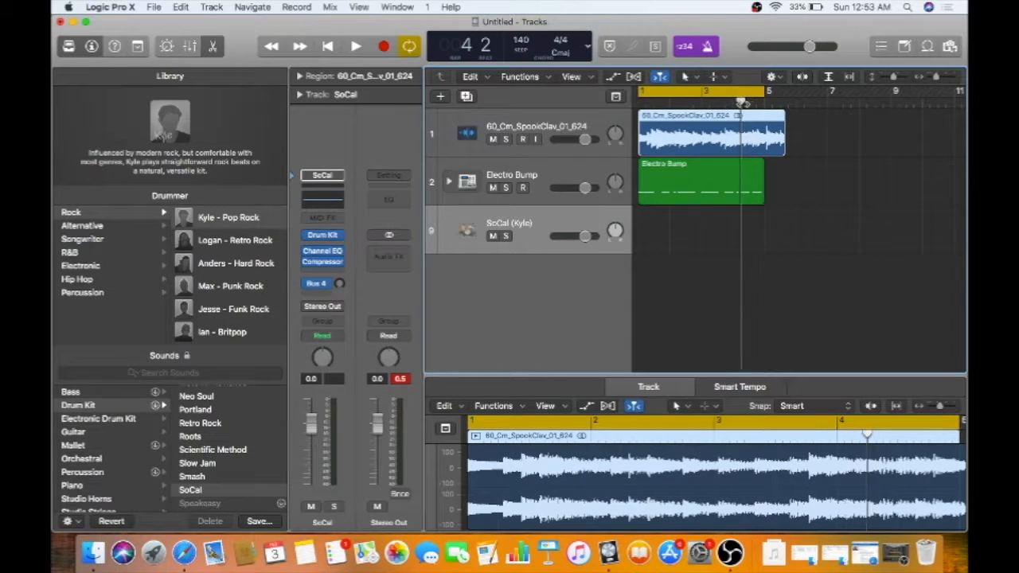
{"action": "left_click", "coordinate": [764, 105]}
{"action": "mouse_move", "coordinate": [764, 105]}
{"action": "left_mouse_down"}
{"action": "mouse_move", "coordinate": [641, 110]}
{"action": "mouse_move", "coordinate": [764, 119]}
{"action": "left_mouse_up"}
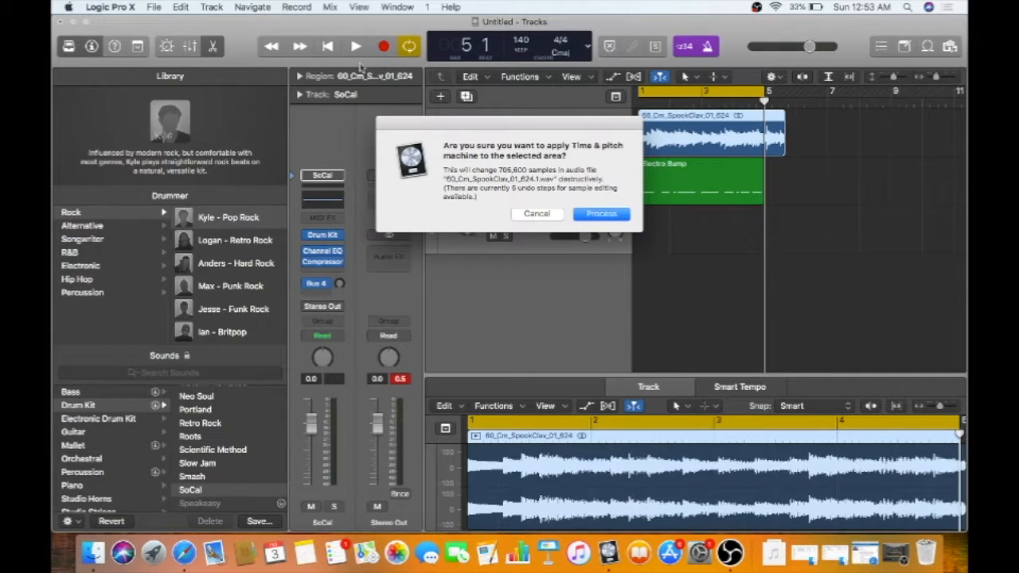
{"action": "left_click", "coordinate": [603, 215]}
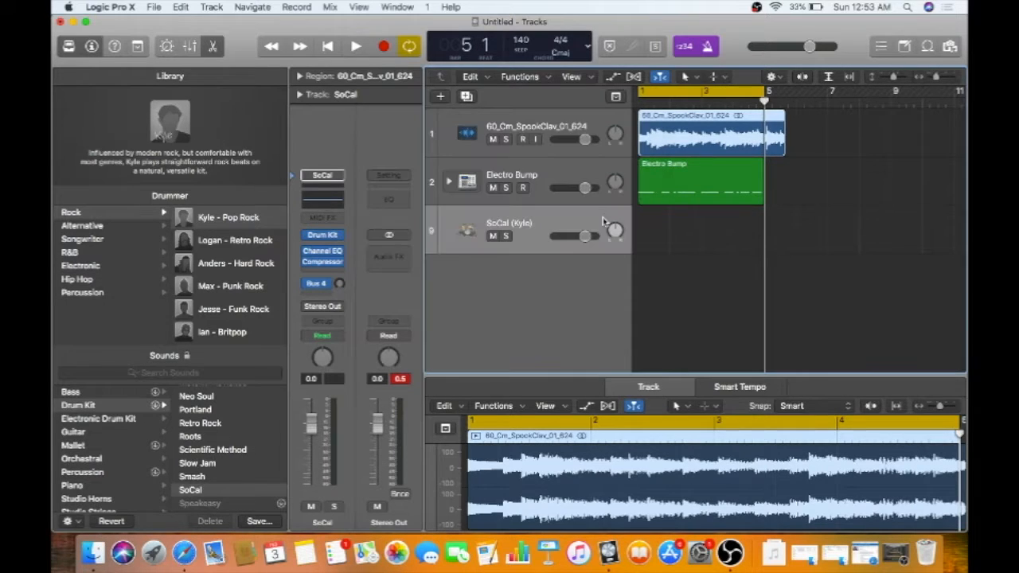
- Play the stretched SpookClav loop together with the Electro Bump pattern twice, stopping playback each time
{"action": "key", "text": "space"}
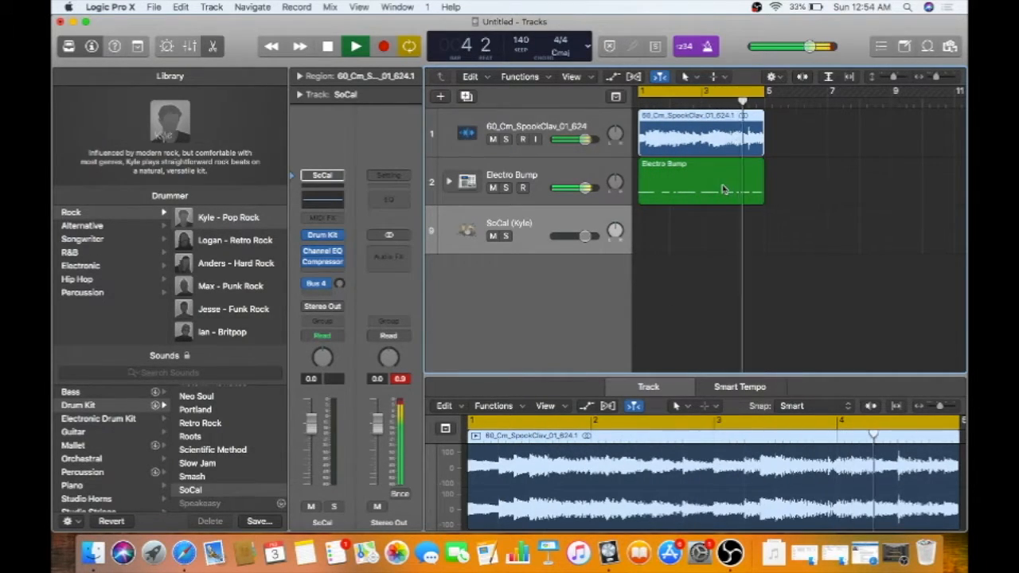
{"action": "key", "text": "space"}
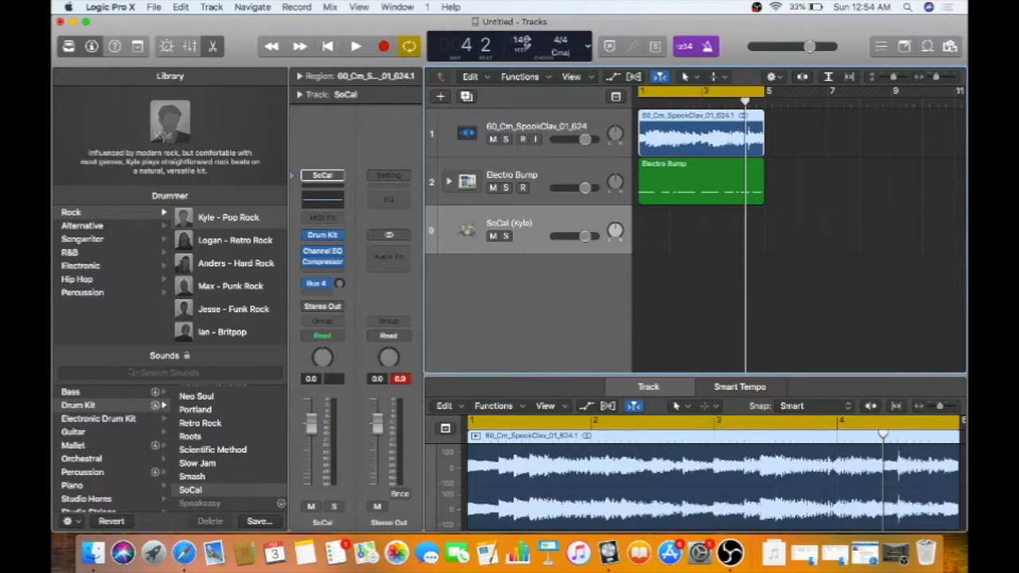
{"action": "key", "text": "space"}
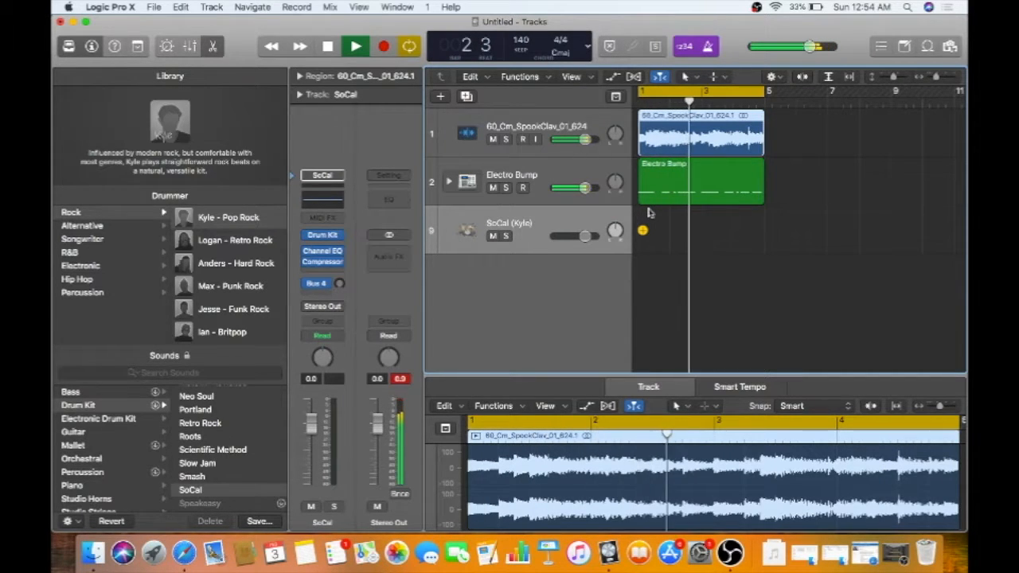
{"action": "key", "text": "space"}
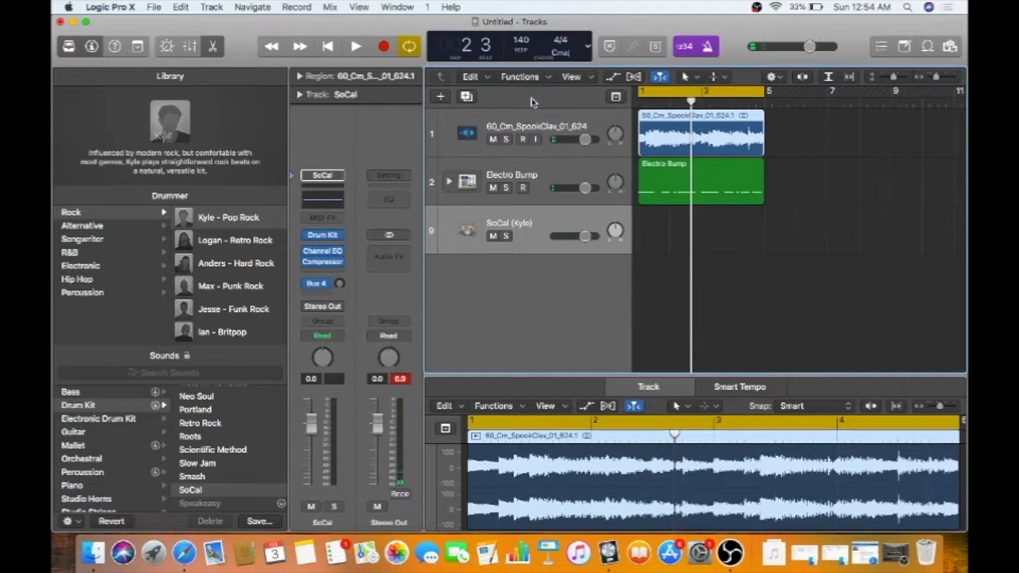
- Delete the empty SoCal drummer track
{"action": "left_click", "coordinate": [491, 224]}
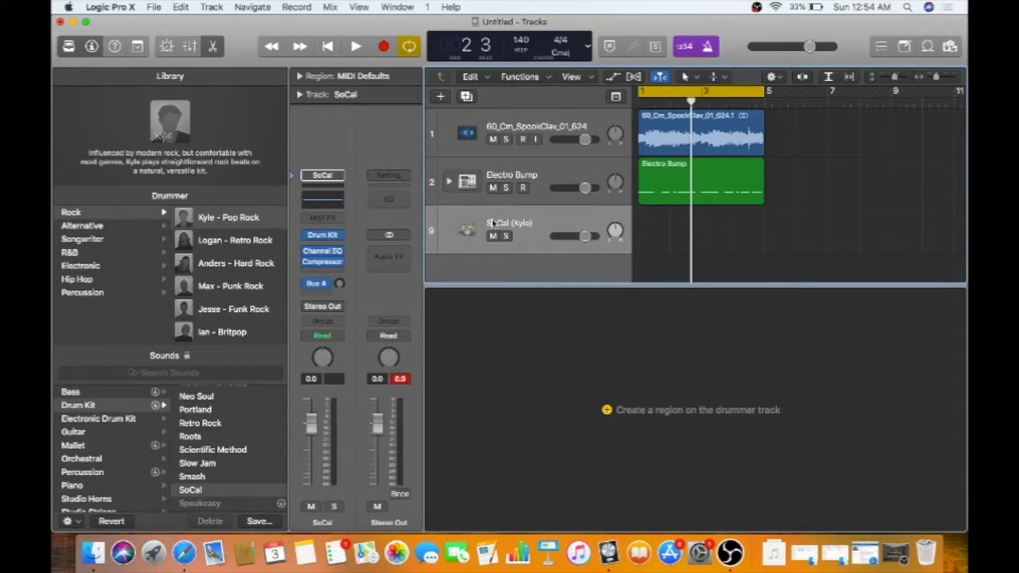
{"action": "key", "text": "Delete"}
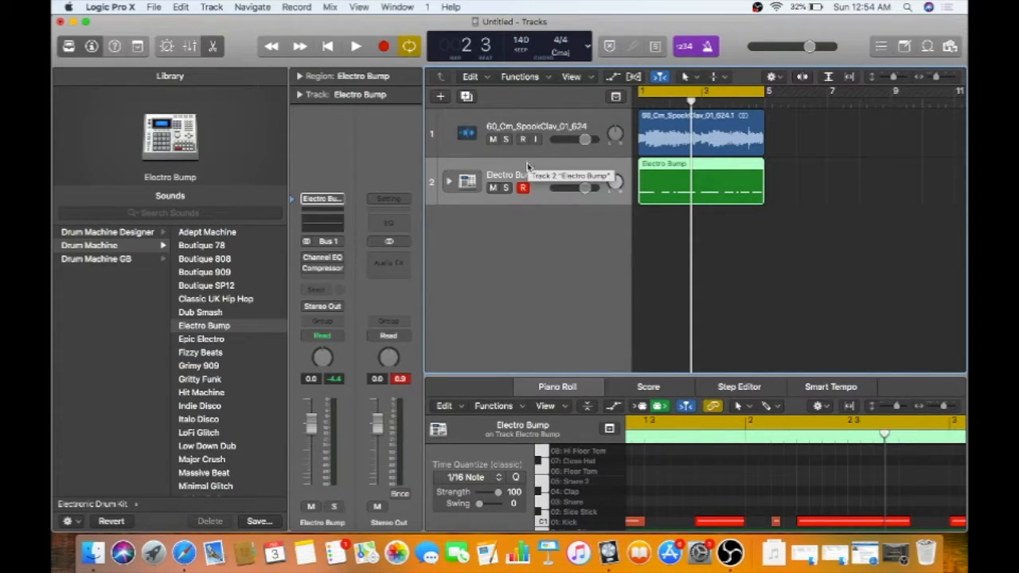
- Split the SpookClav audio region at bar 3
{"action": "key", "text": "super+t"}
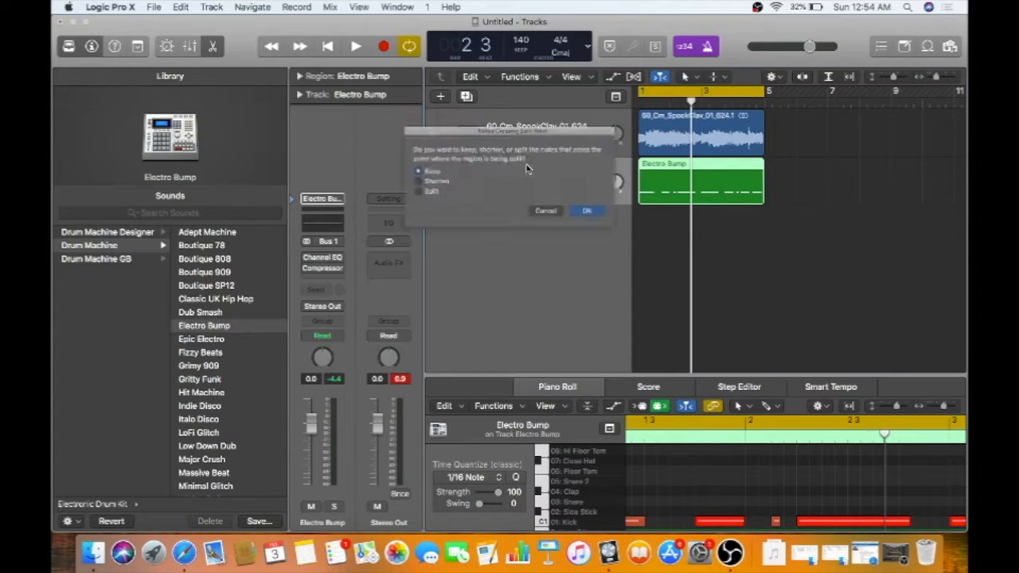
{"action": "left_click", "coordinate": [556, 220]}
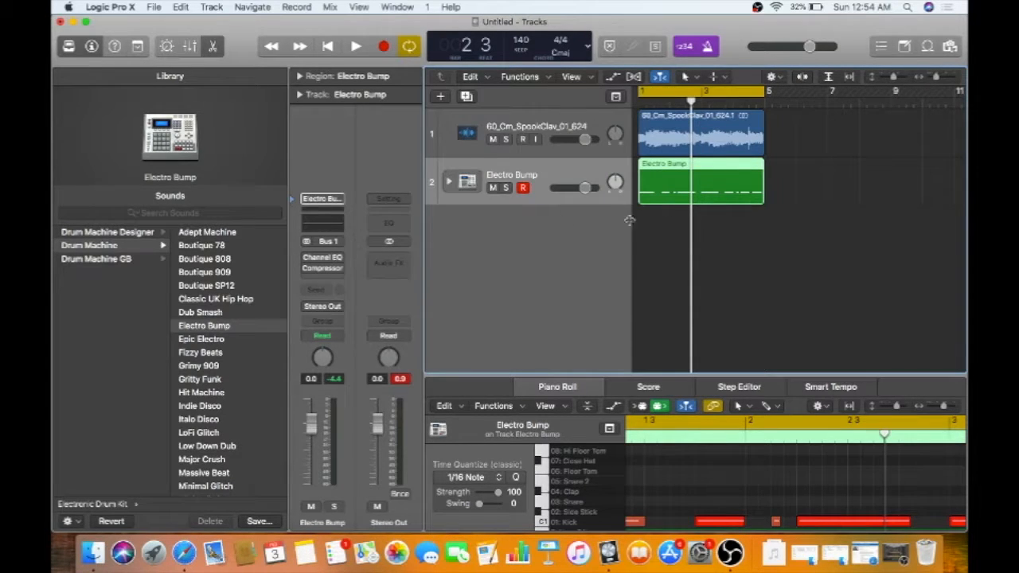
{"action": "left_click", "coordinate": [705, 134]}
{"action": "left_click", "coordinate": [701, 110]}
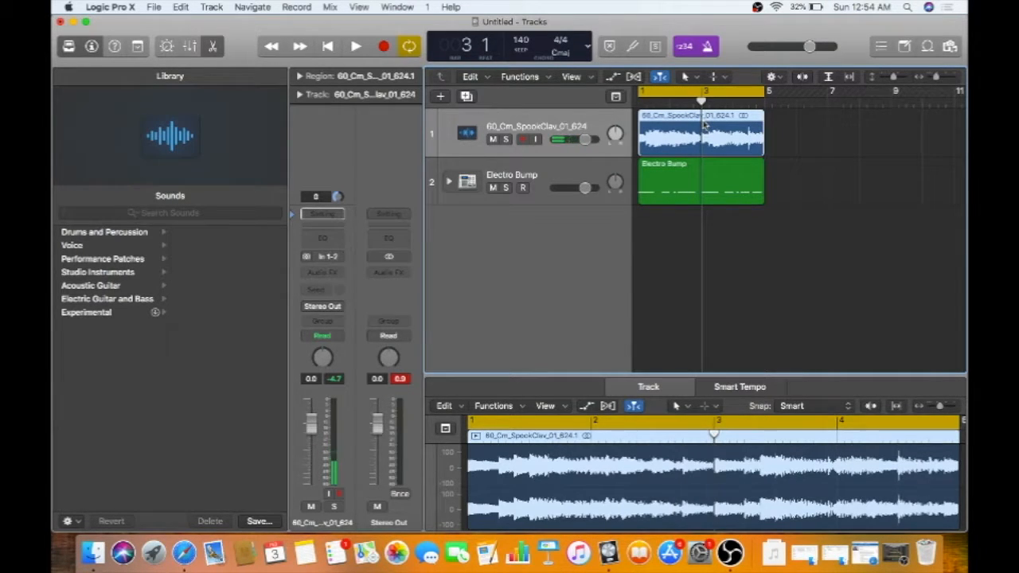
{"action": "key", "text": "super+t"}
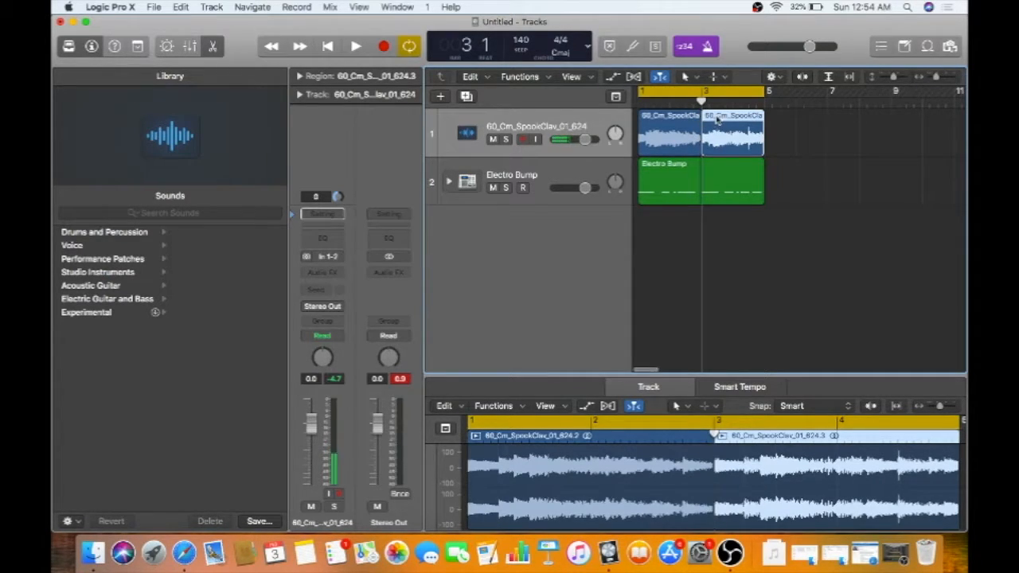
- Shorten the cycle range to bars 1 to 3, play the first half of the SpookClav loop, and stop playback
{"action": "left_click_drag", "start_coordinate": [762, 93], "coordinate": [703, 94]}
{"action": "key", "text": "space"}
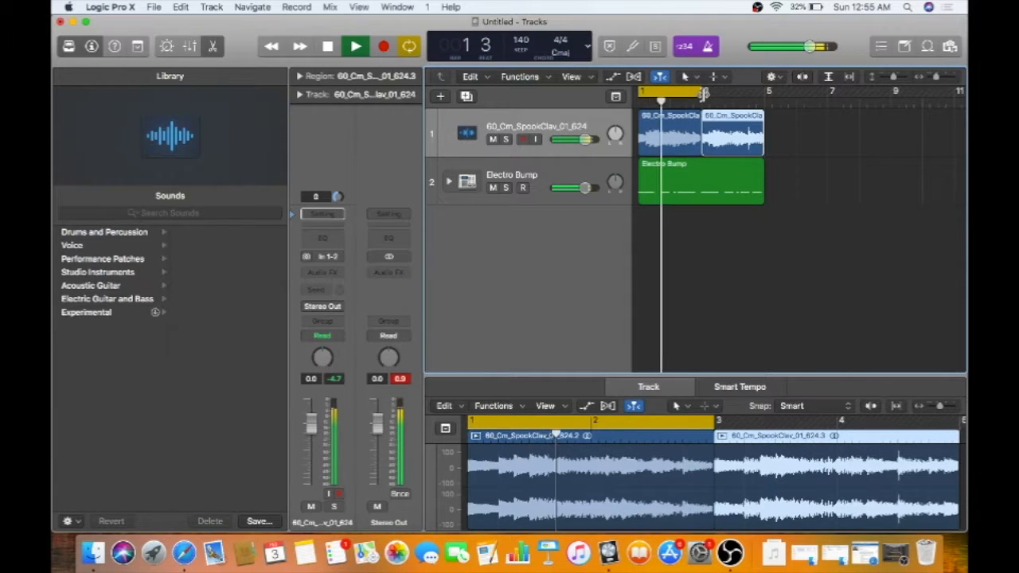
{"action": "key", "text": "space"}
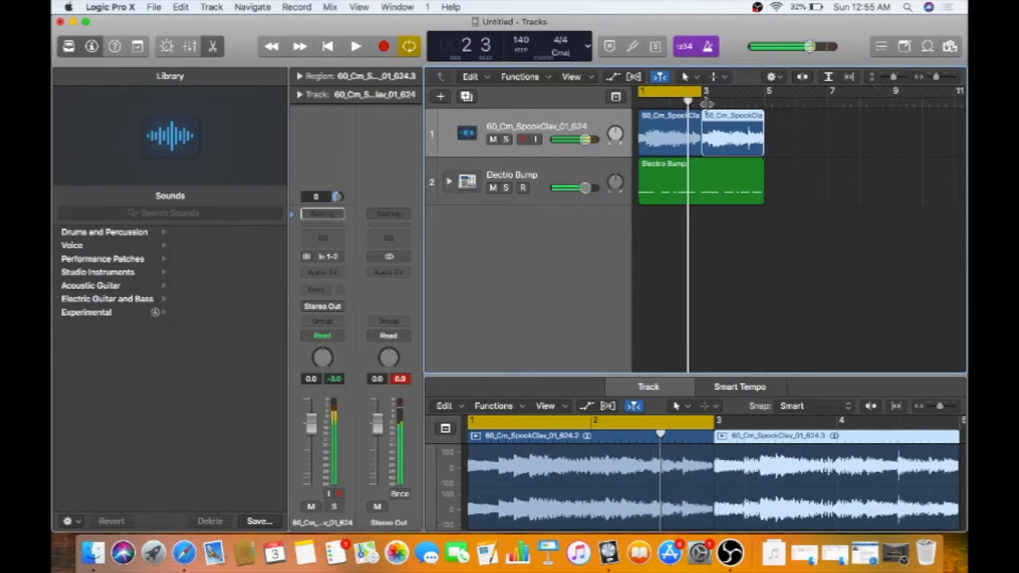
- Move the second SpookClav half past bar 5 and place a copy of the first half at bar 3
{"action": "left_click_drag", "start_coordinate": [725, 132], "coordinate": [812, 130]}
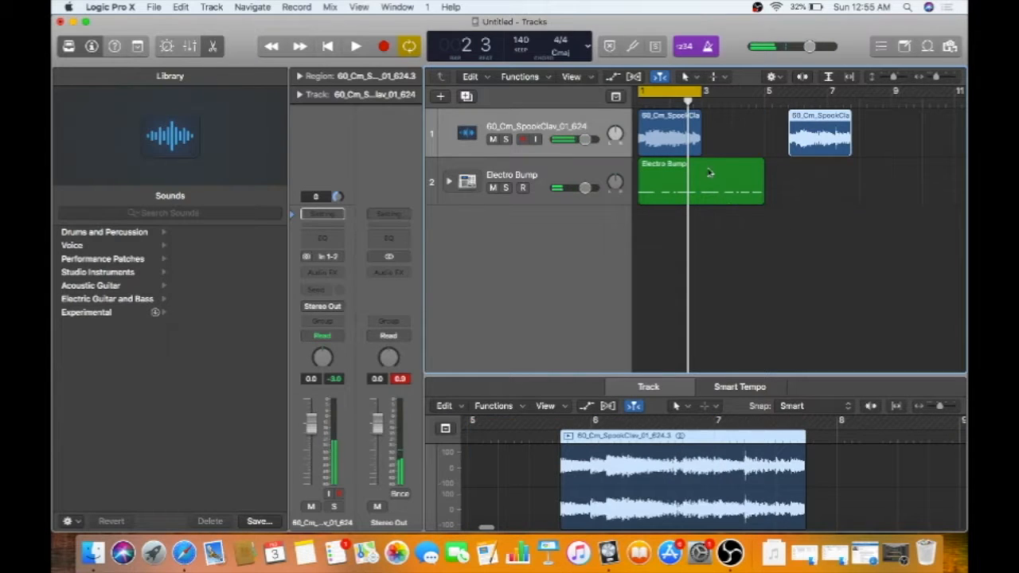
{"action": "left_click", "coordinate": [692, 121]}
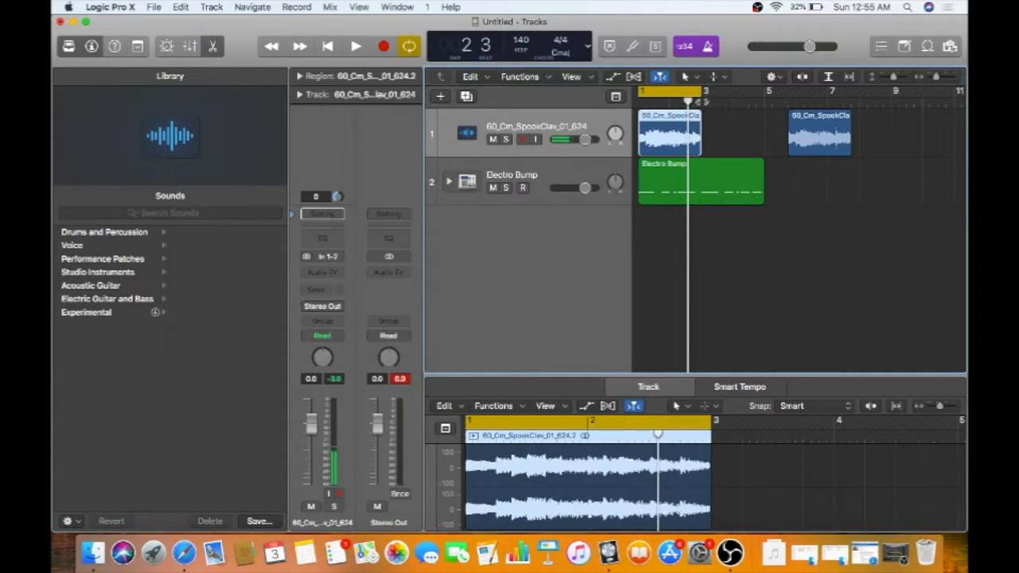
{"action": "left_click", "coordinate": [701, 101]}
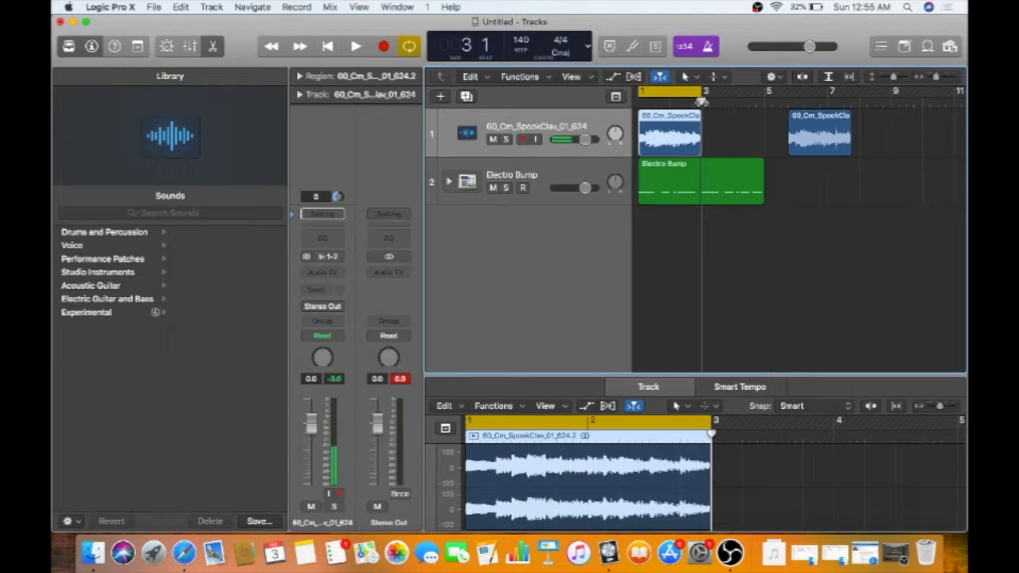
{"action": "key", "text": "super+v"}
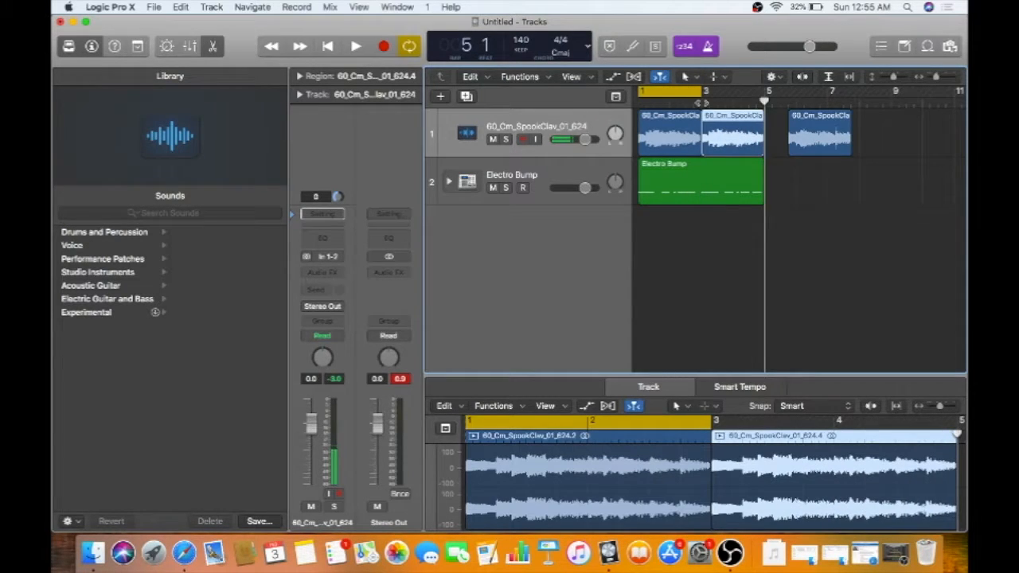
- Cycle bars 1 to 5, play the repeated SpookClav halves with the drums from the start, and stop playback
{"action": "key", "text": "Return"}
{"action": "key", "text": "space"}
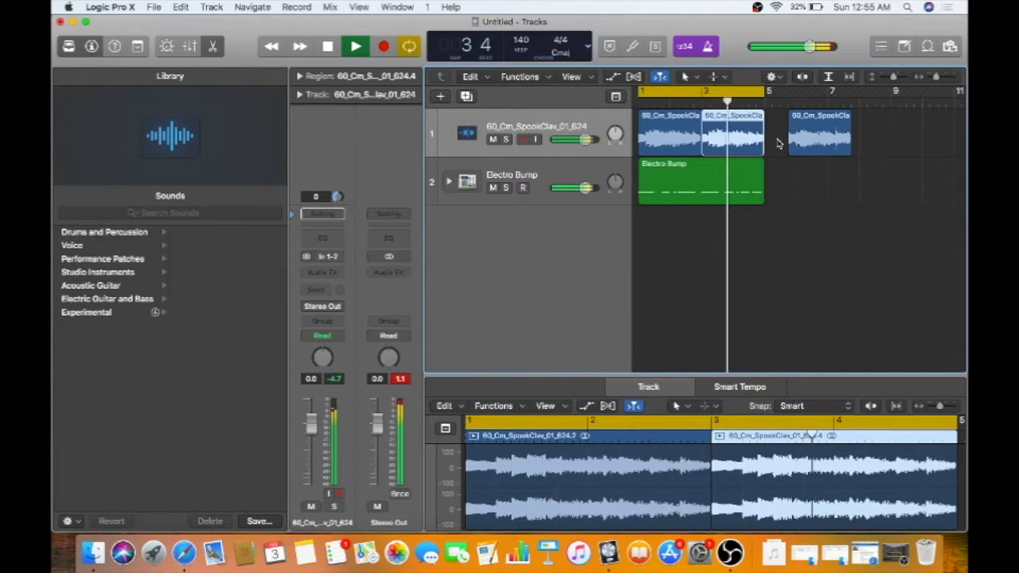
{"action": "key", "text": "space"}
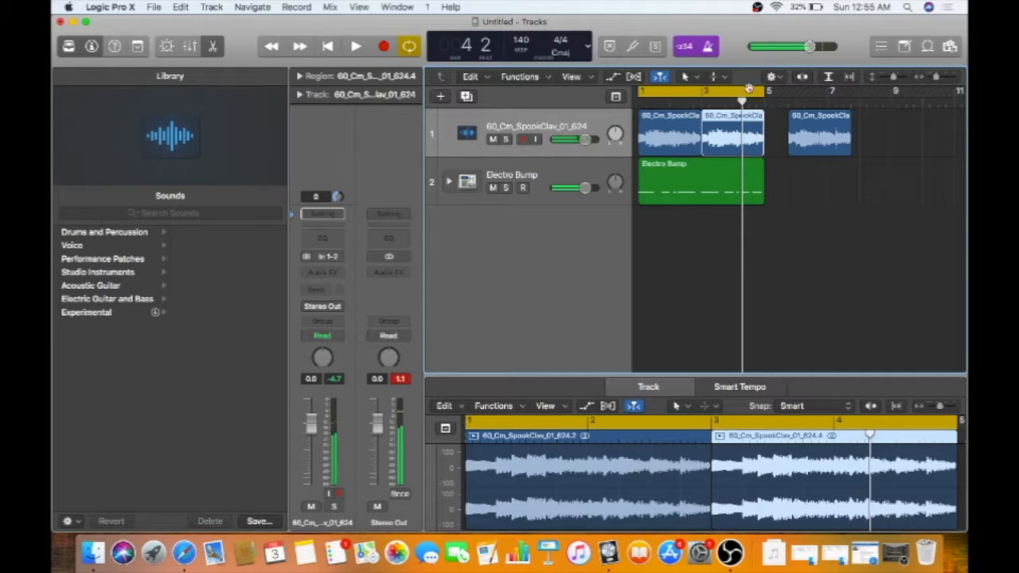
- Extend the cycle range to bar 9, start playback, and move the detached SpookClav half to bar 5
{"action": "left_click_drag", "start_coordinate": [766, 92], "coordinate": [888, 104]}
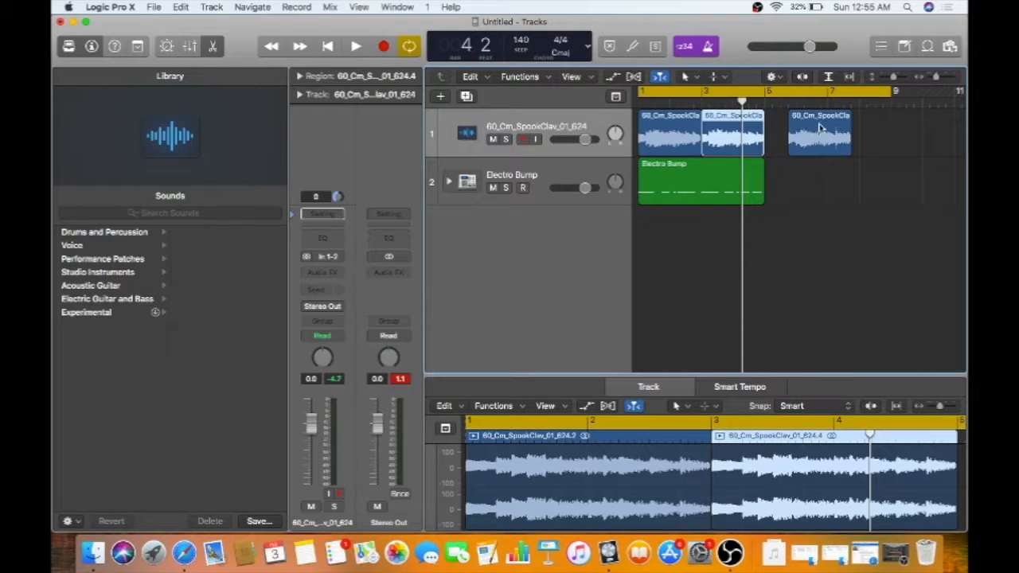
{"action": "key", "text": "space"}
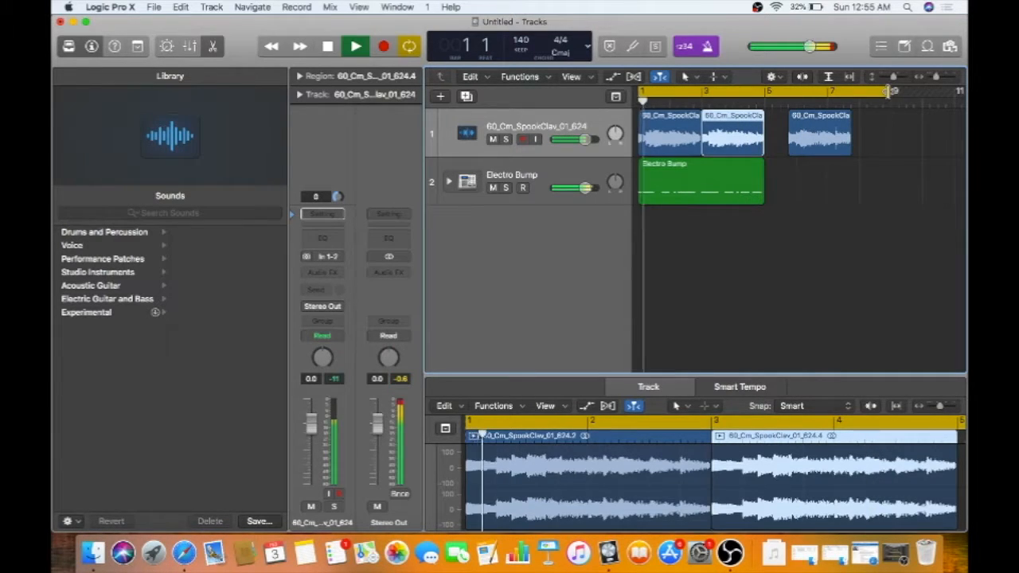
{"action": "left_click_drag", "start_coordinate": [818, 118], "coordinate": [796, 118]}
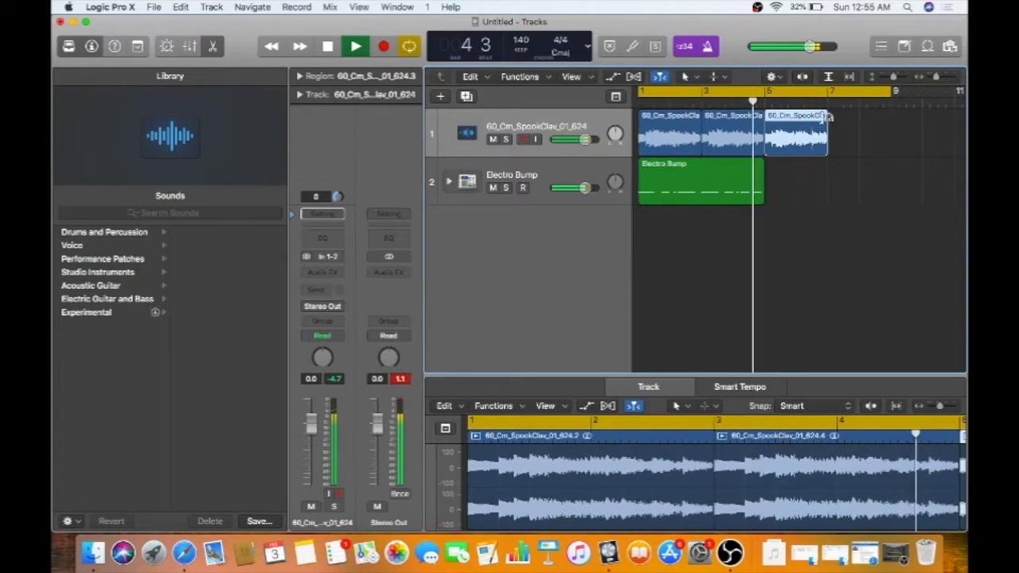
- Paste another SpookClav region during playback, align it to bar 7, and stop playback
{"action": "key", "text": "super+v"}
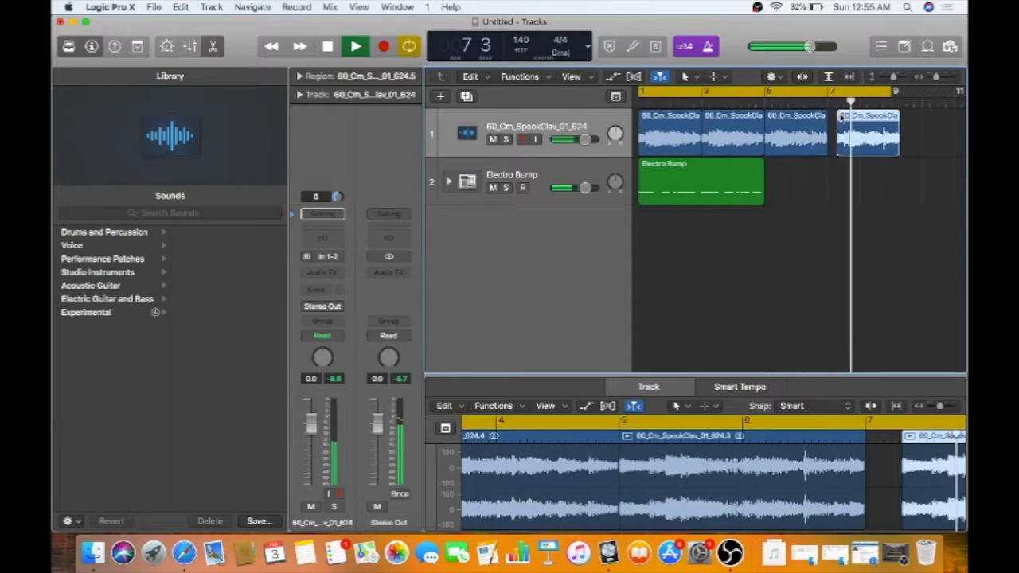
{"action": "left_click_drag", "start_coordinate": [844, 117], "coordinate": [832, 120]}
{"action": "left_click", "coordinate": [825, 176]}
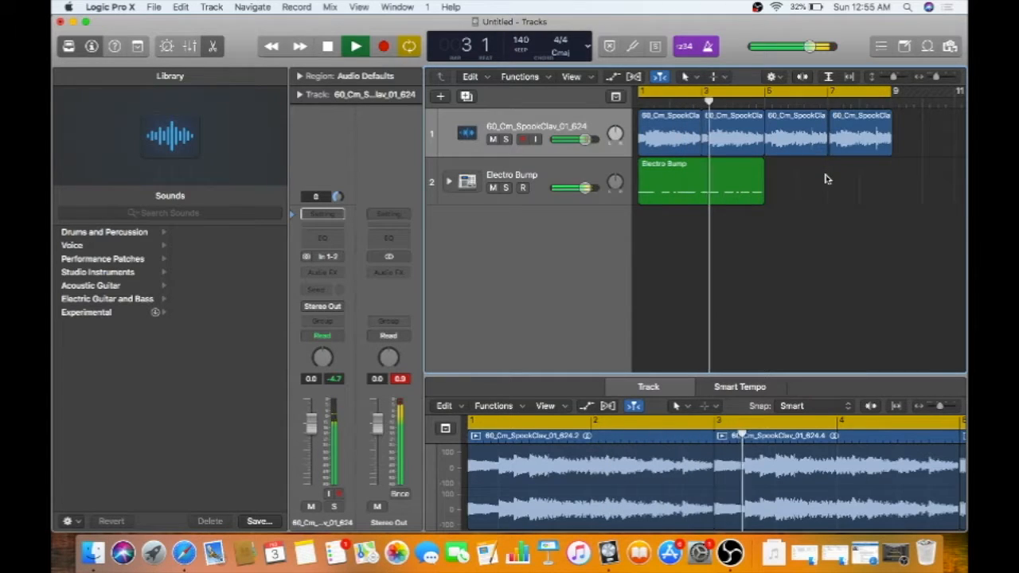
{"action": "key", "text": "space"}
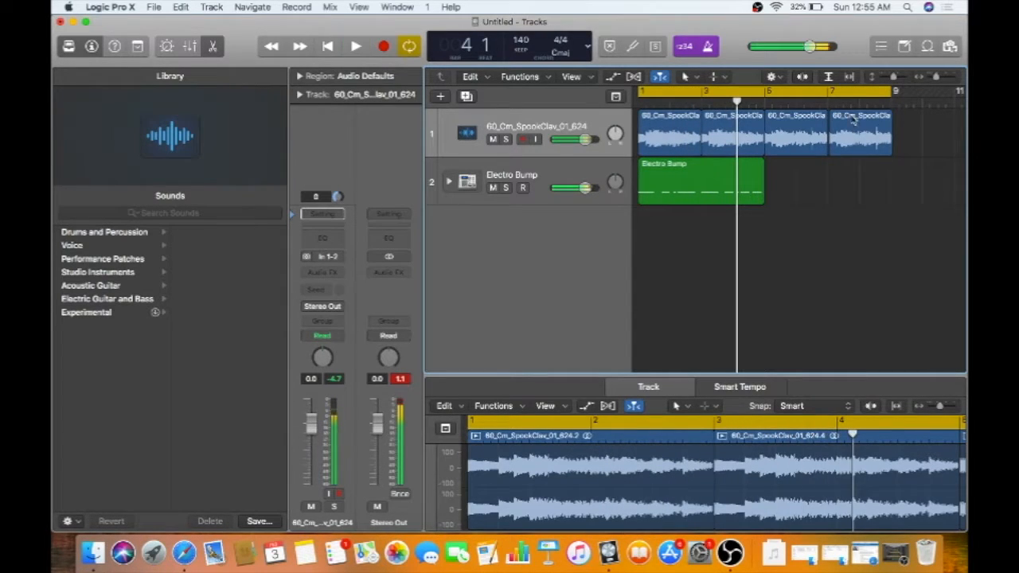
- Delete the last SpookClav region and paste a copy exactly at bar 7
{"action": "left_click", "coordinate": [853, 119]}
{"action": "key", "text": "Delete"}
{"action": "left_click", "coordinate": [828, 104]}
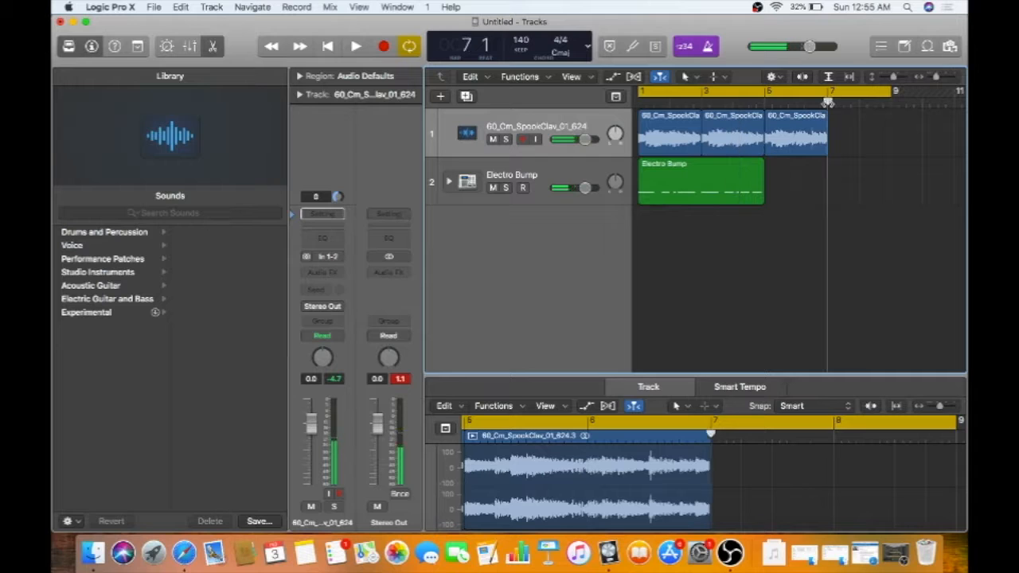
{"action": "key", "text": "super+v"}
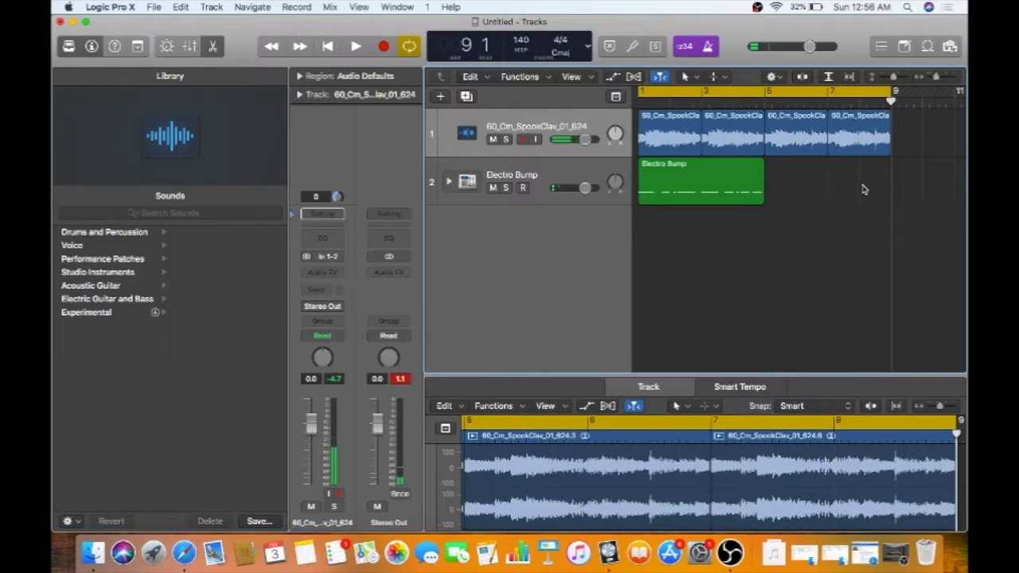
- Paste a copy of the Electro Bump region at bar 5 and play the arrangement from the beginning
{"action": "left_click", "coordinate": [863, 189]}
{"action": "left_click_drag", "start_coordinate": [804, 103], "coordinate": [765, 105]}
{"action": "key", "text": "super+v"}
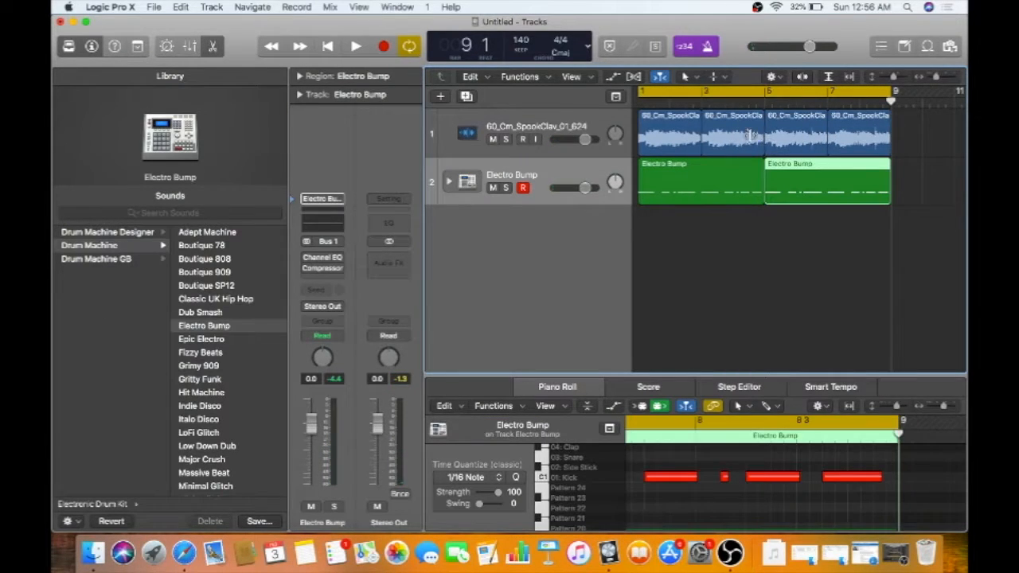
{"action": "key", "text": "Return"}
{"action": "key", "text": "space"}
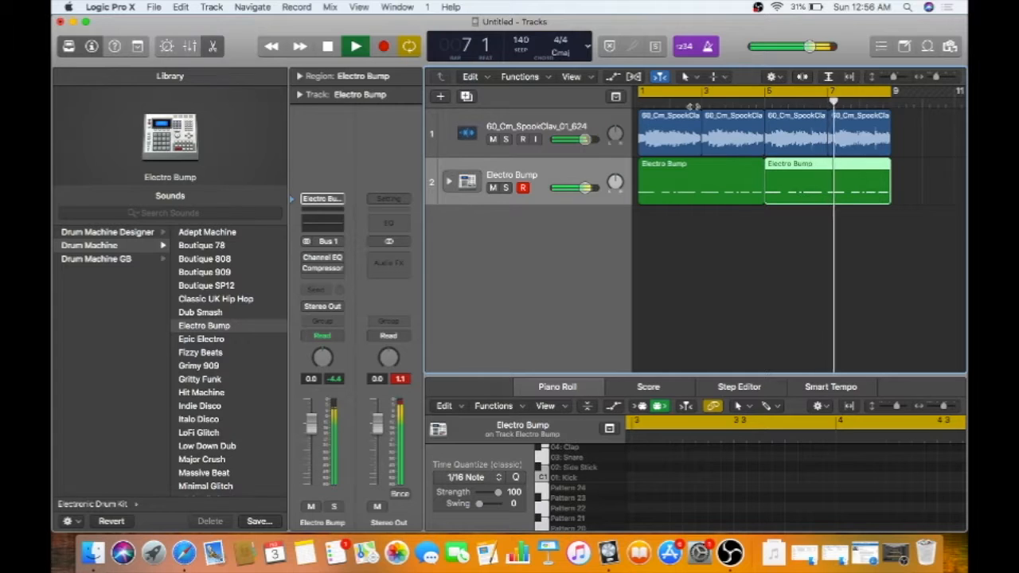
- Replace the SpookClav region at bar 7 with a copy of the one at bar 3, and play the arrangement
{"action": "left_click", "coordinate": [858, 121]}
{"action": "key", "text": "Delete"}
{"action": "left_click", "coordinate": [740, 127]}
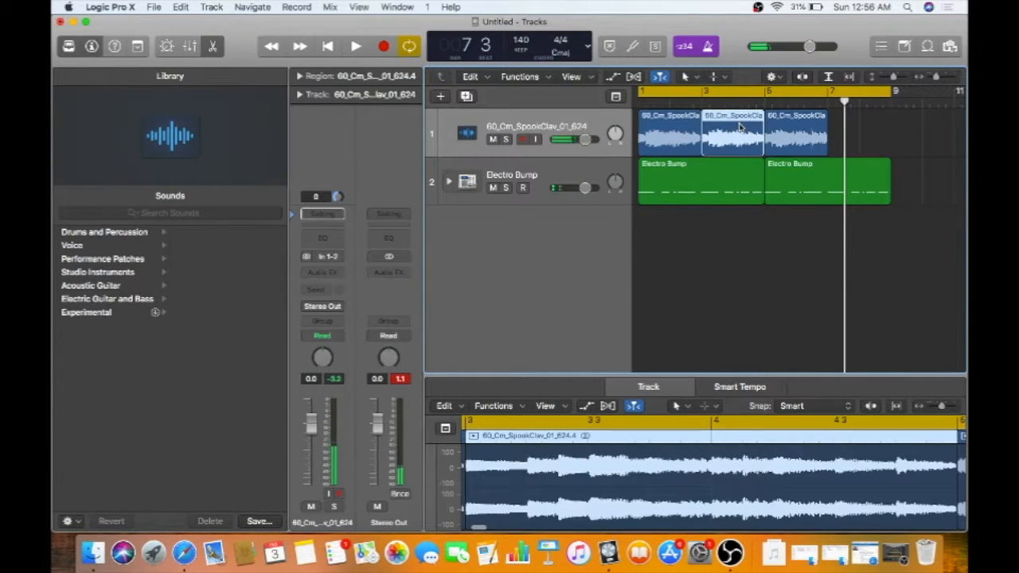
{"action": "left_click", "coordinate": [828, 102]}
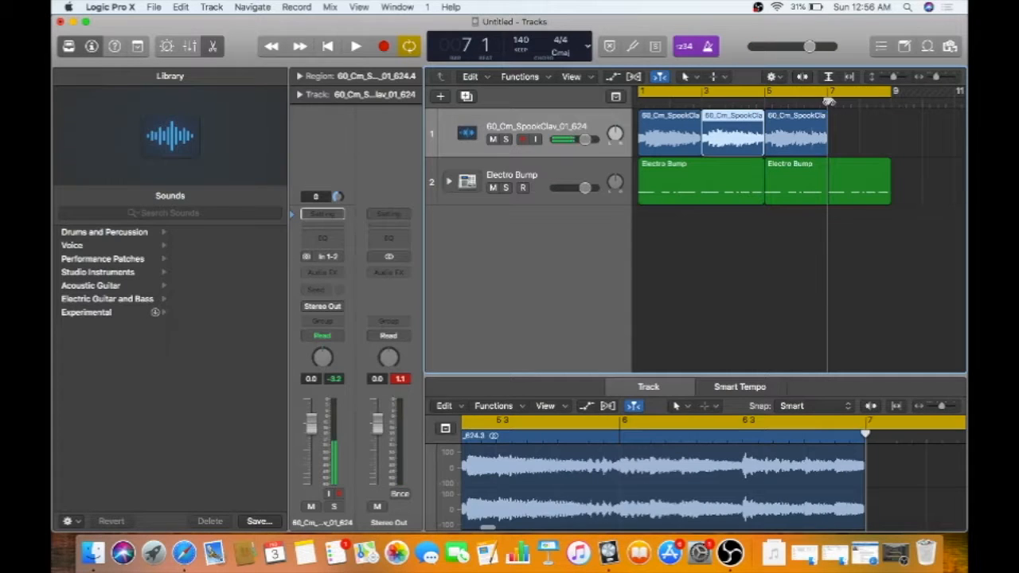
{"action": "key", "text": "super+v"}
{"action": "key", "text": "space"}
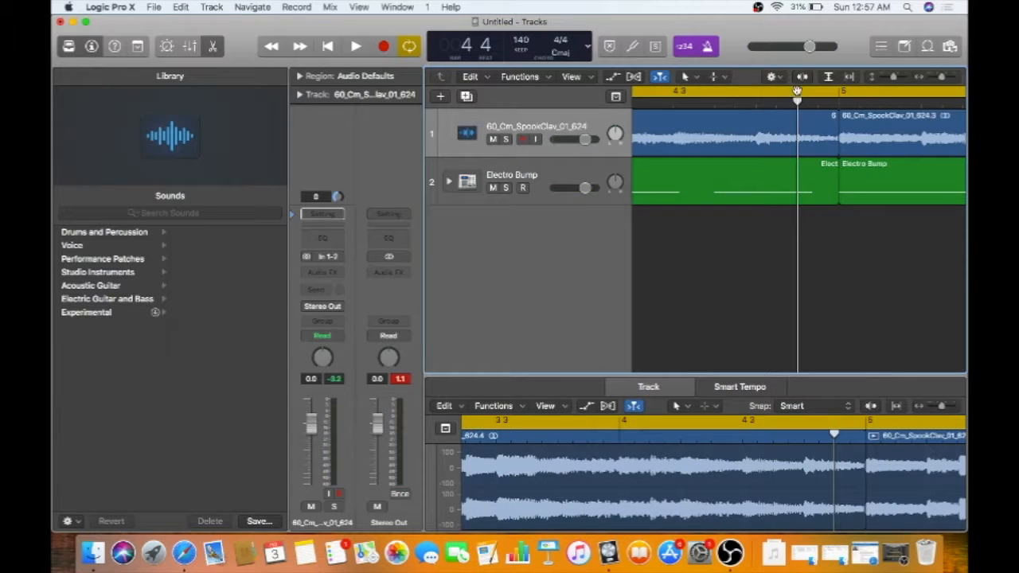
- Turn off cycling and split the SpookClav region about half a beat before bar 5
{"action": "left_click", "coordinate": [797, 97]}
{"action": "key", "text": "space"}
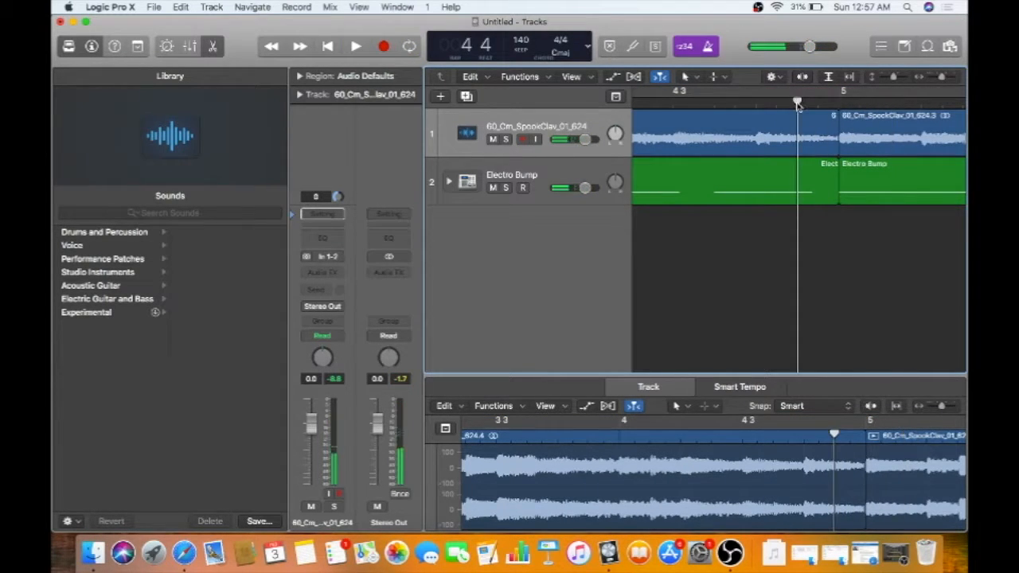
{"action": "left_click", "coordinate": [795, 120]}
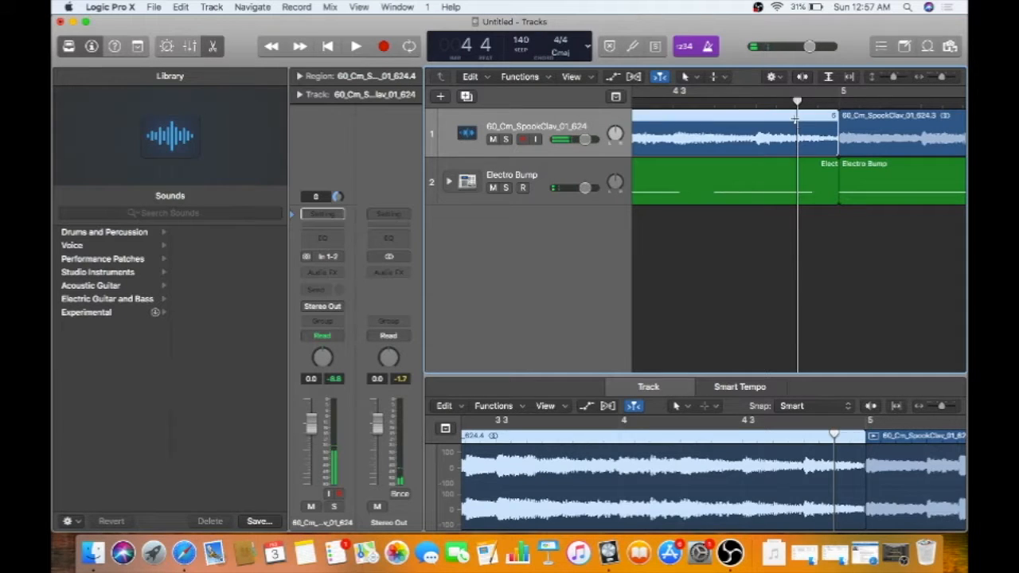
{"action": "key", "text": "super+t"}
- Play the passage from bar 4 beat 4 repeatedly to check the audio leading into the new cut
{"action": "key", "text": "space"}
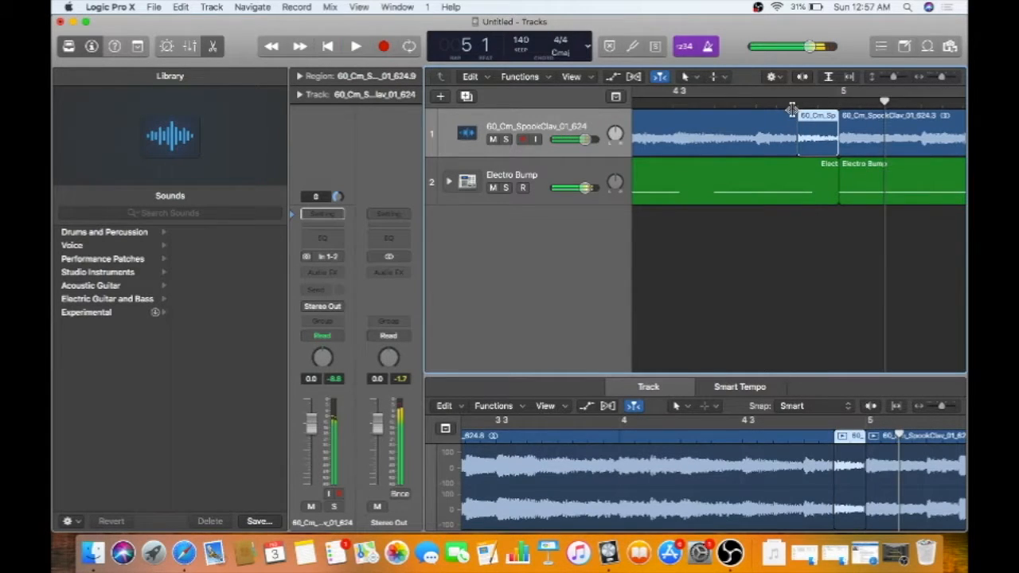
{"action": "left_click", "coordinate": [757, 102]}
{"action": "key", "text": "space"}
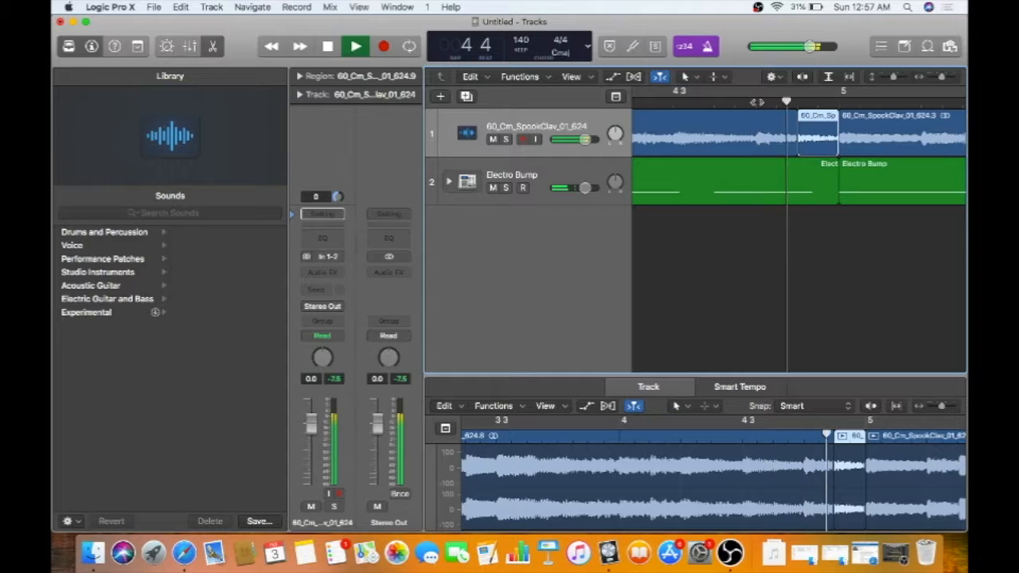
{"action": "key", "text": "space"}
{"action": "left_click", "coordinate": [755, 102]}
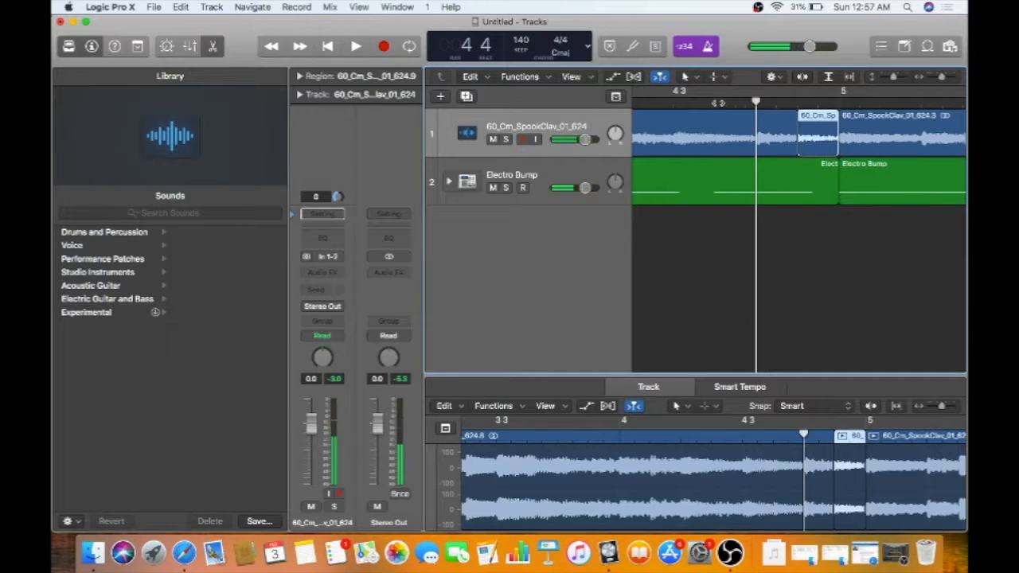
{"action": "key", "text": "space"}
{"action": "key", "text": "space"}
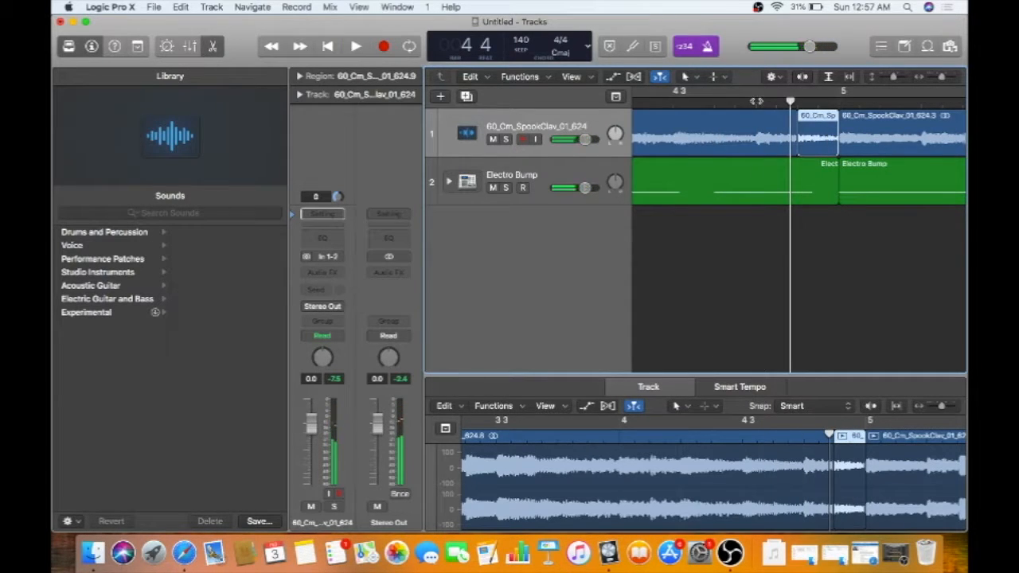
- Split the SpookClav region at bar 4 beat 4 and select the short slice just before bar 5
{"action": "left_click", "coordinate": [756, 102]}
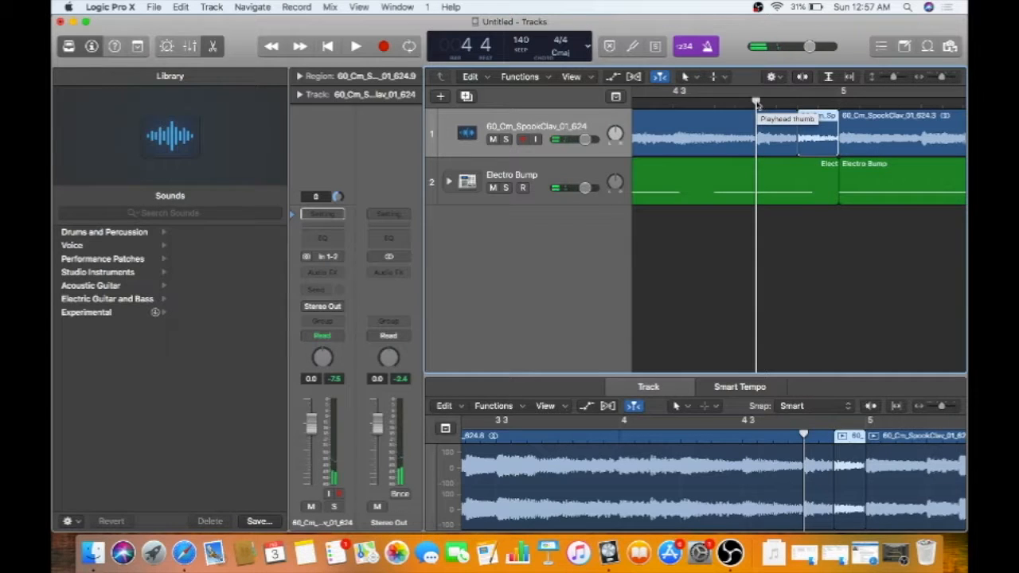
{"action": "left_click", "coordinate": [757, 105]}
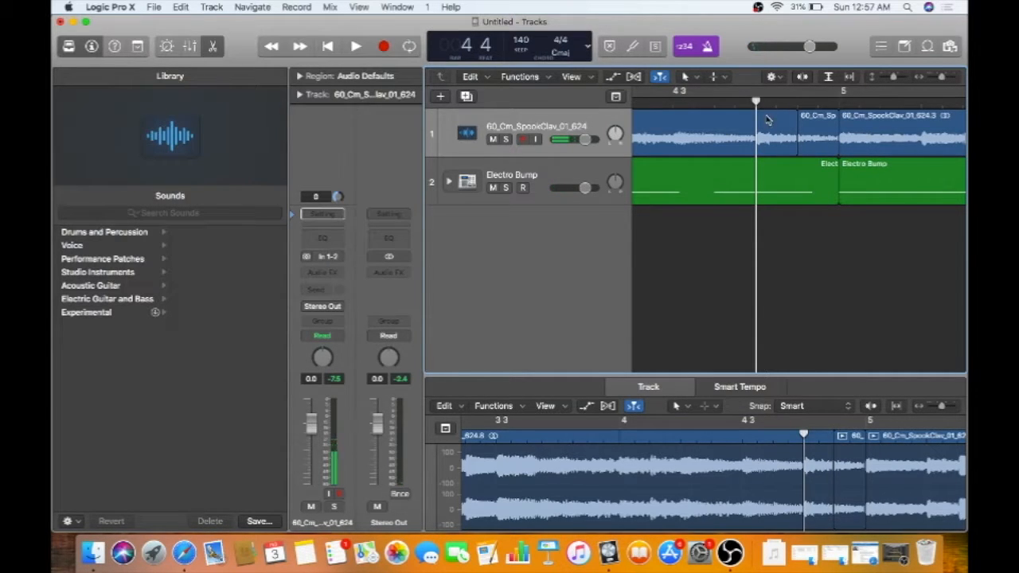
{"action": "left_click", "coordinate": [758, 121]}
{"action": "key", "text": "super+t"}
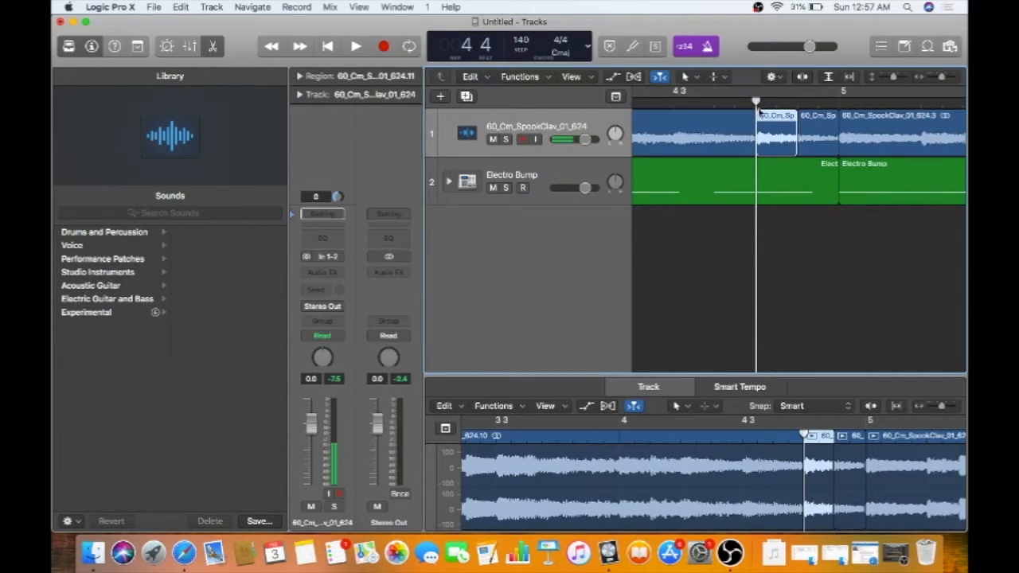
{"action": "left_click", "coordinate": [808, 124]}
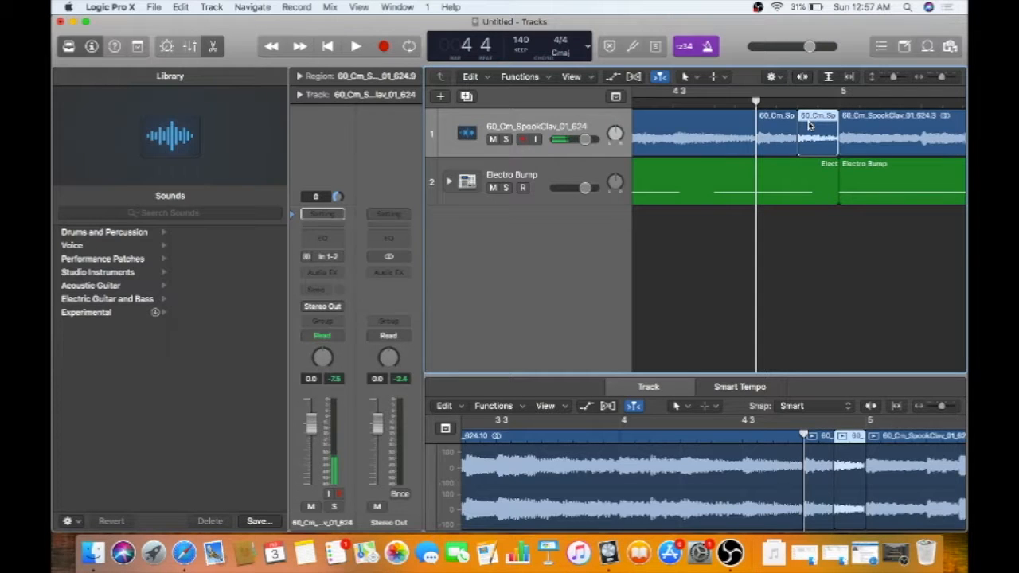
- Replace the short SpookClav slice just before bar 5 with a copy of the slice at bar 4 beat 4
{"action": "key", "text": "Delete"}
{"action": "left_click", "coordinate": [776, 124]}
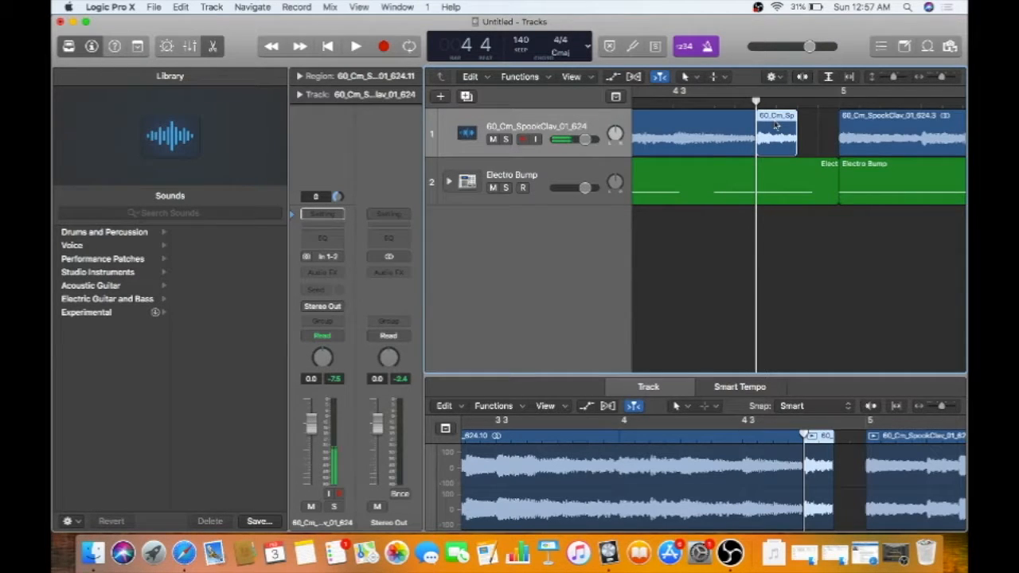
{"action": "left_click", "coordinate": [798, 102]}
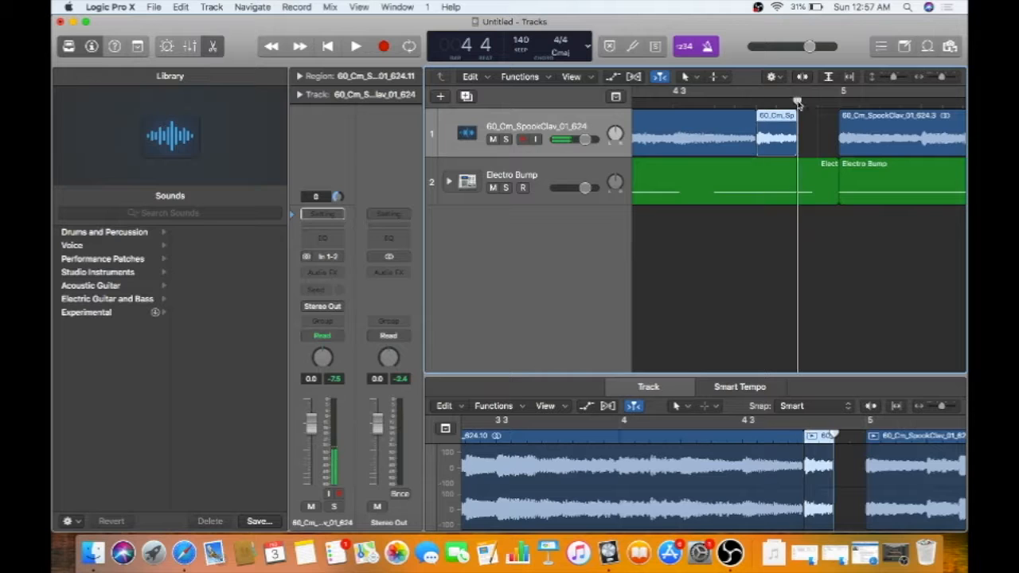
{"action": "key", "text": "super+v"}
- Play the arrangement from the beginning through bar 8 to check the edited cut
{"action": "key", "text": "Return"}
{"action": "key", "text": "space"}
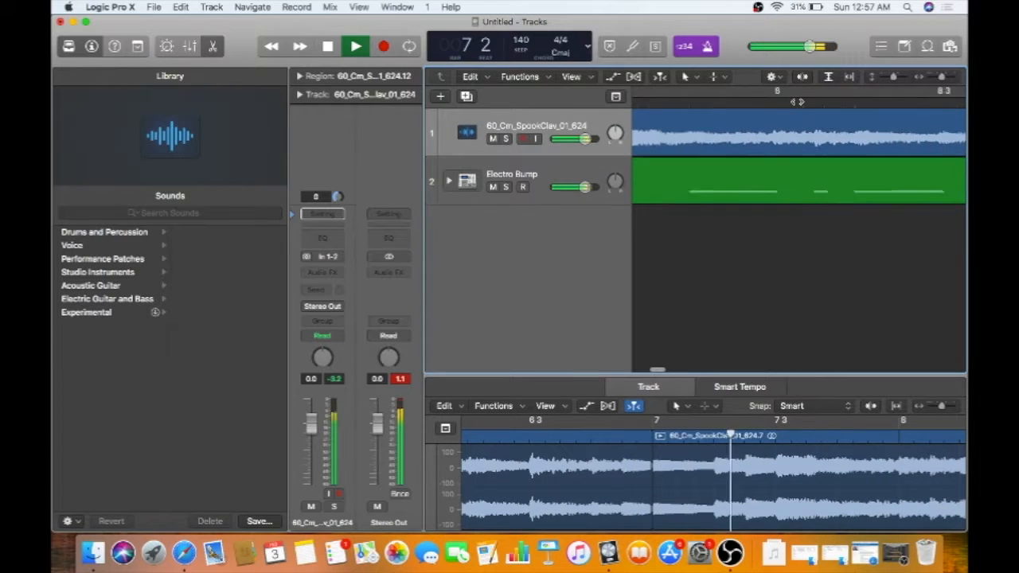
{"action": "scroll", "coordinate": [798, 102], "scroll_direction": "left", "scroll_amount": 4}
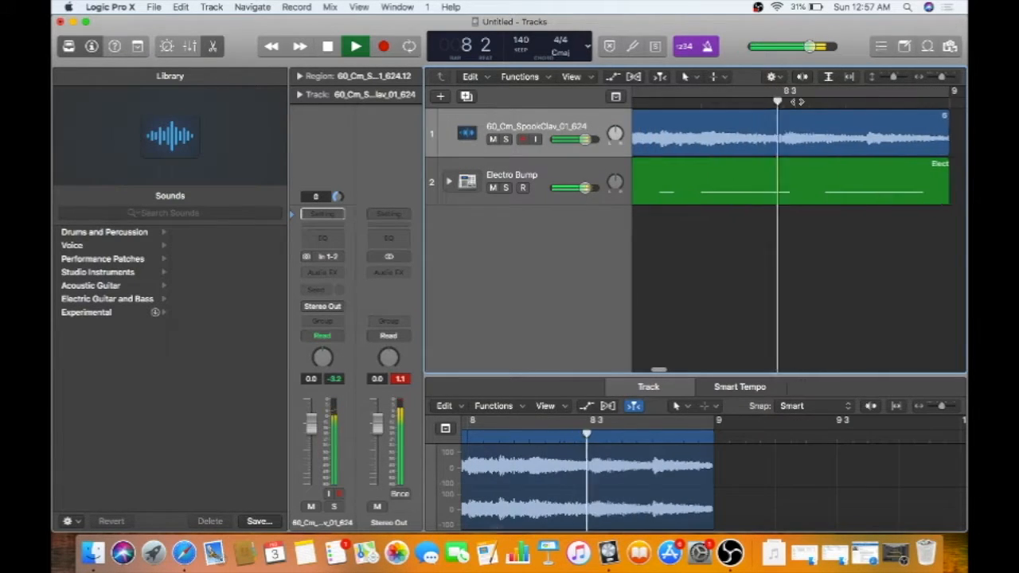
{"action": "key", "text": "space"}
- Split the last SpookClav region at bar 8 beat 4, and at half and a quarter beat before bar 9
{"action": "left_click", "coordinate": [724, 101]}
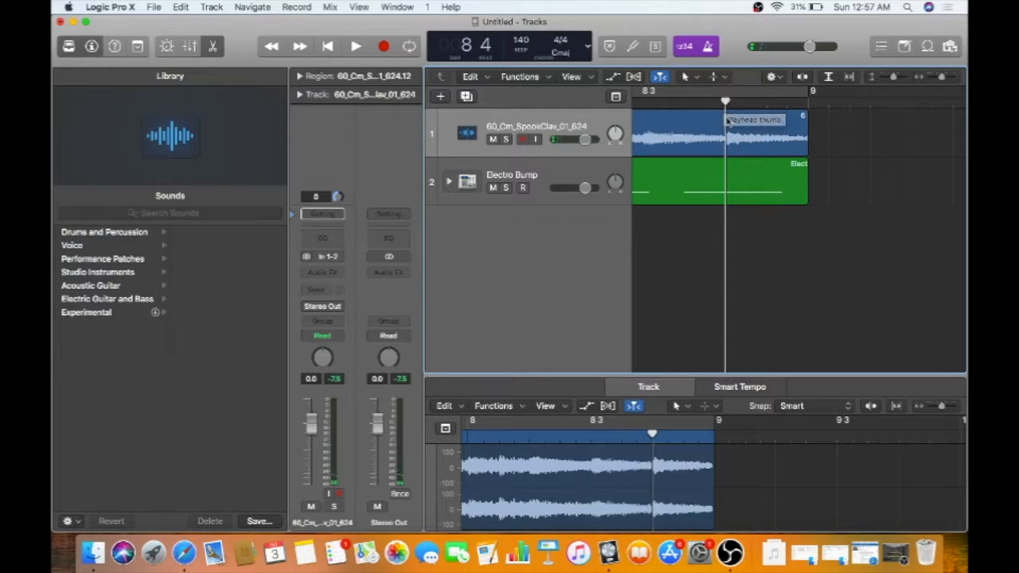
{"action": "left_click", "coordinate": [729, 122]}
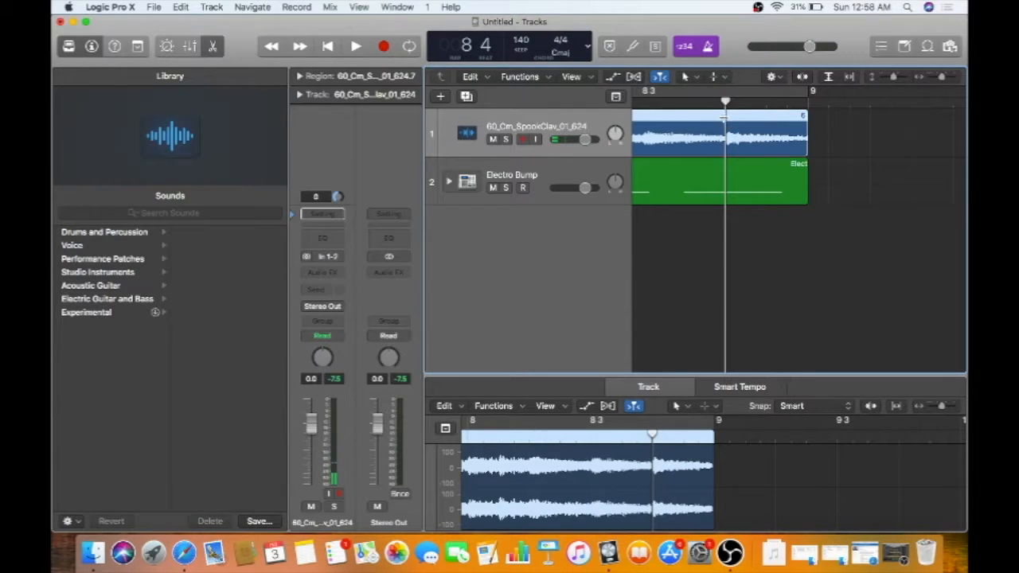
{"action": "key", "text": "super+t"}
{"action": "left_click", "coordinate": [765, 102]}
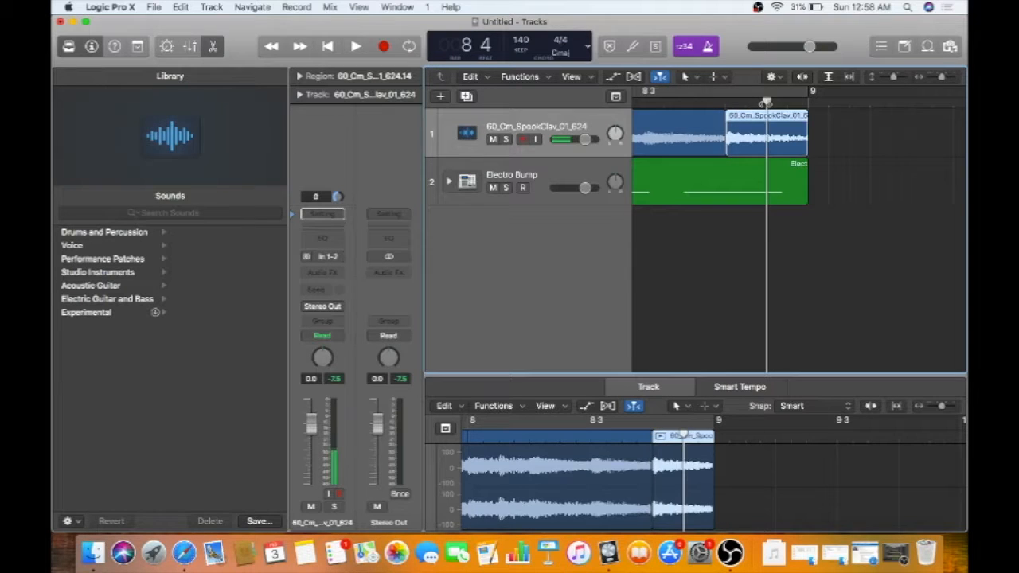
{"action": "key", "text": "super+t"}
{"action": "left_click", "coordinate": [785, 103]}
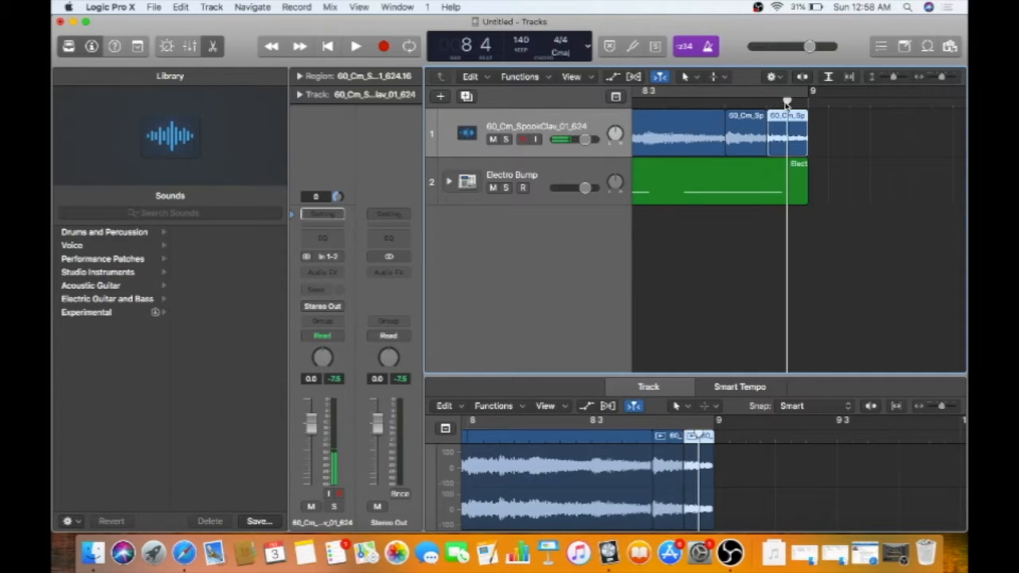
- Delete the two short SpookClav slices that fill the last half beat before bar 9
{"action": "left_click", "coordinate": [746, 123]}
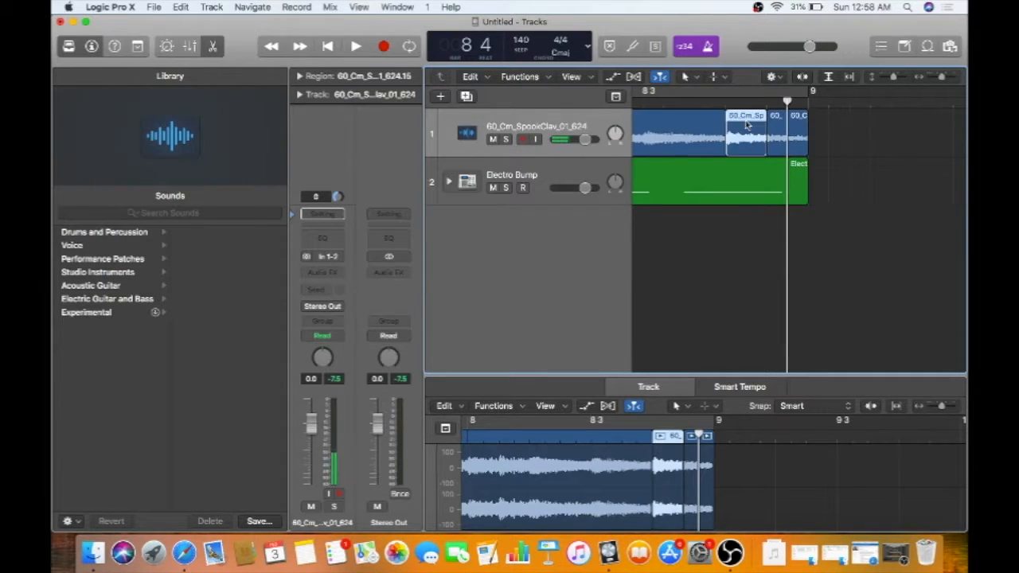
{"action": "left_click", "coordinate": [779, 127]}
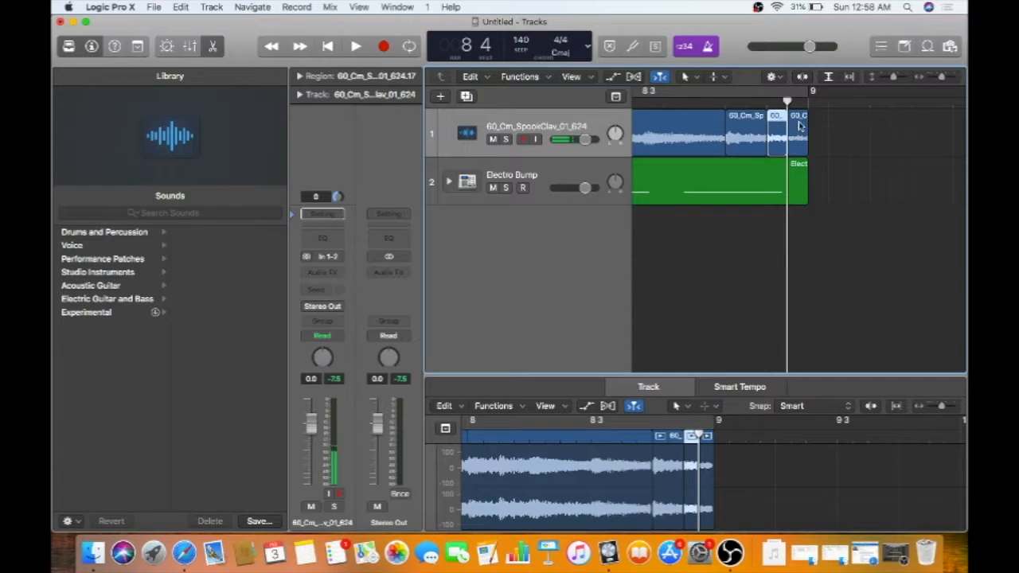
{"action": "key", "text": "Delete"}
{"action": "key", "text": "Delete"}
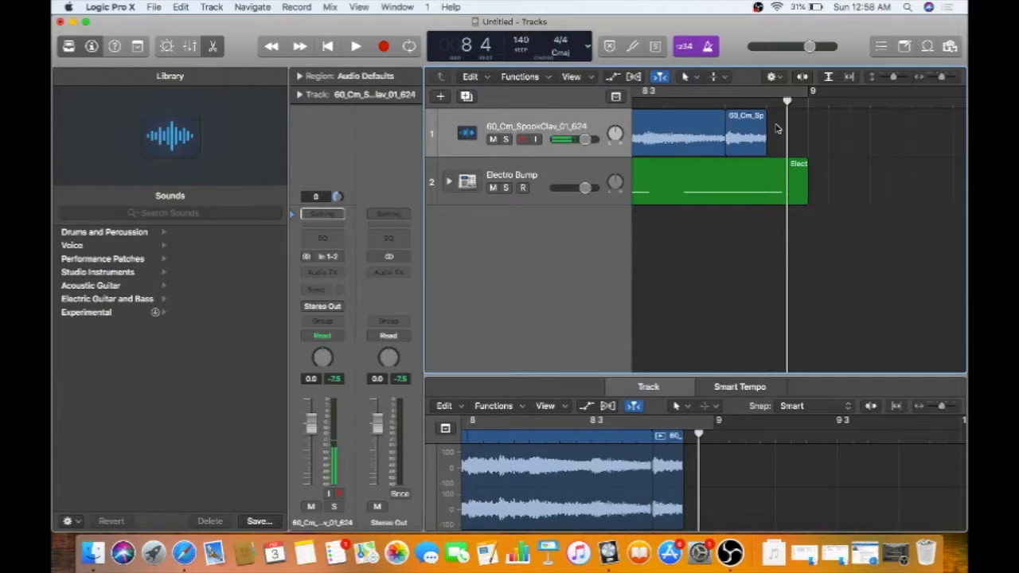
- Paste a copy of the bar 8 beat 4 slice half a beat before bar 9 and trim it to a quarter beat
{"action": "left_click", "coordinate": [748, 133]}
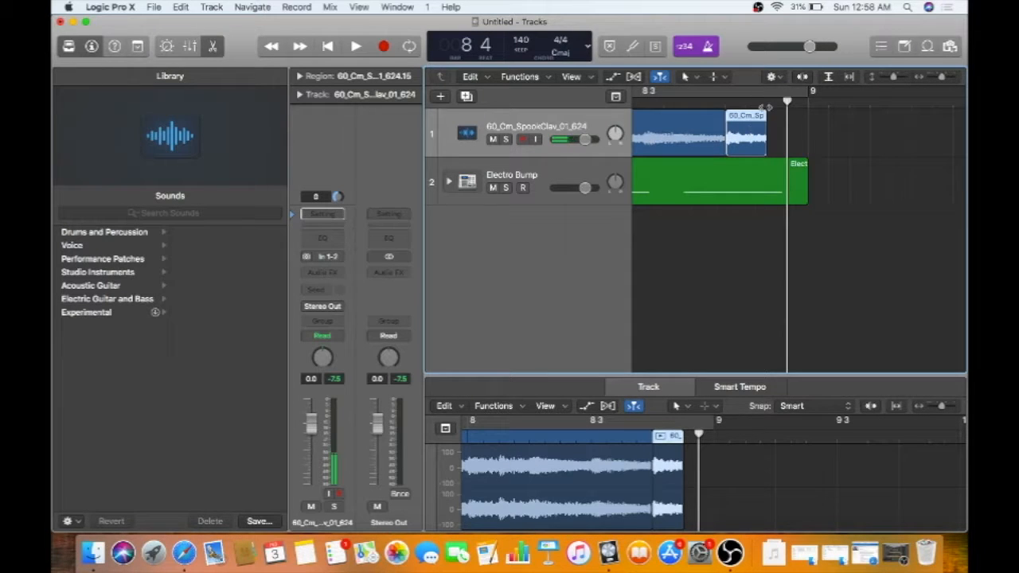
{"action": "left_click", "coordinate": [765, 104]}
{"action": "key", "text": "super+v"}
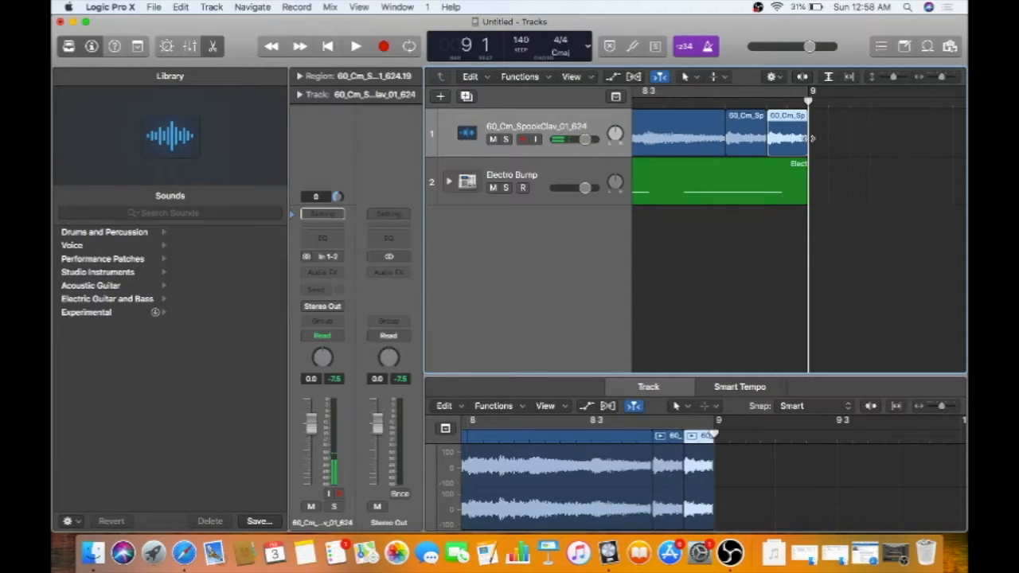
{"action": "left_click_drag", "start_coordinate": [807, 137], "coordinate": [785, 138]}
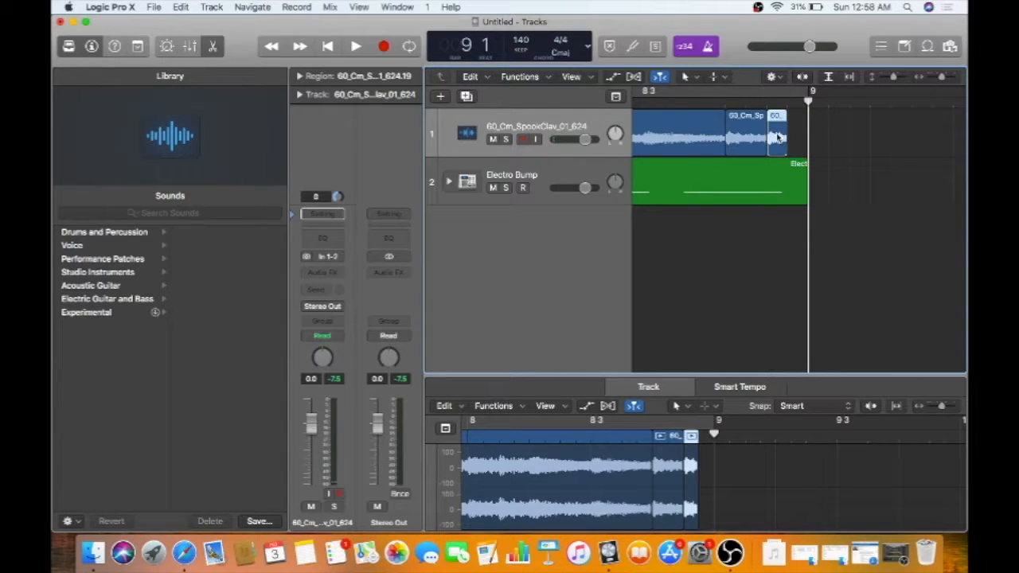
- Play the end of bar 8 repeatedly to check the trimmed slice
{"action": "key", "text": "space"}
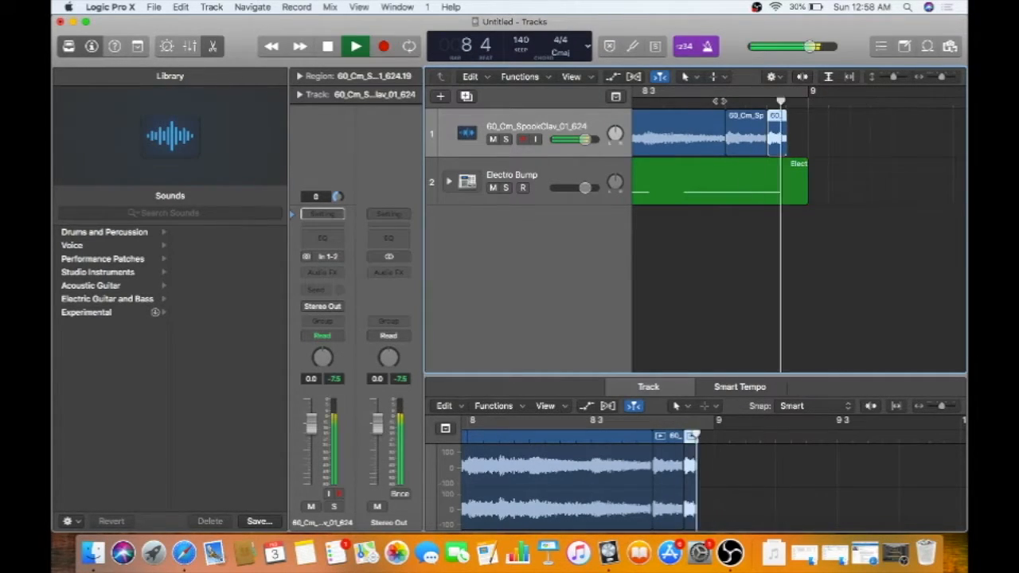
{"action": "key", "text": "space"}
{"action": "key", "text": "space"}
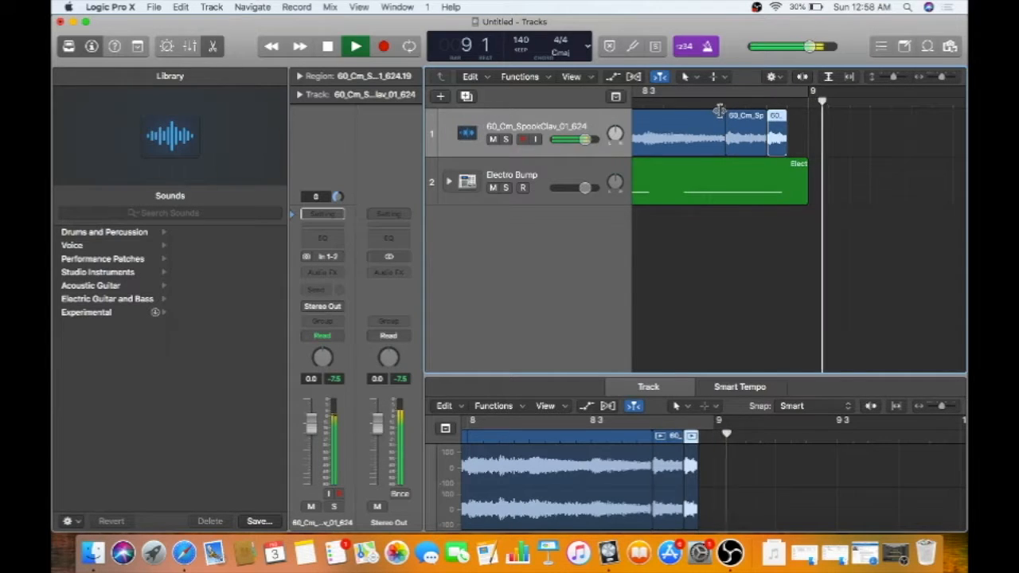
{"action": "key", "text": "space"}
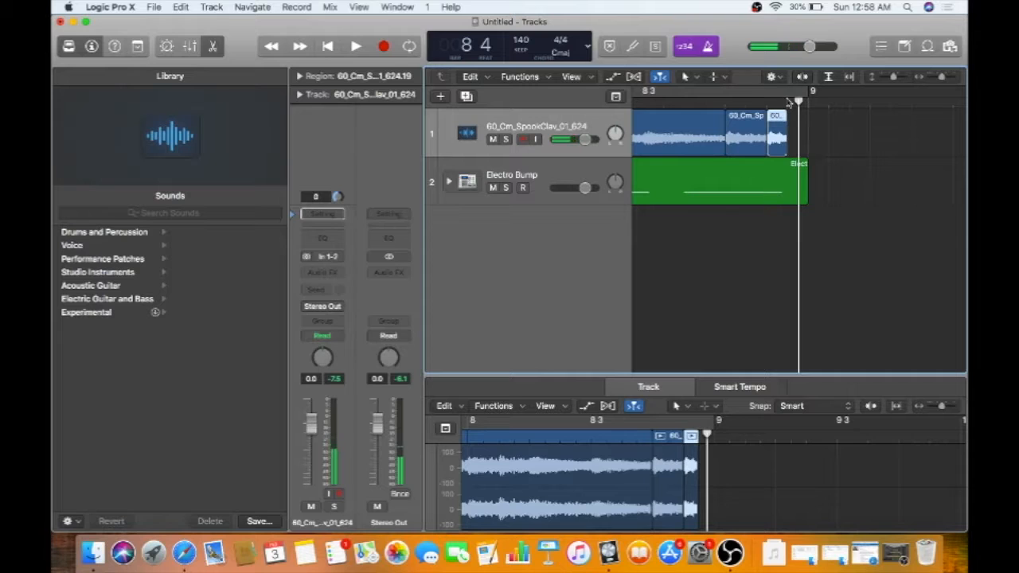
- Fill the last quarter beat before bar 9 with a copy of the trimmed slice, and play the ending from bar 7
{"action": "left_click_drag", "start_coordinate": [788, 102], "coordinate": [805, 103]}
{"action": "key", "text": "space"}
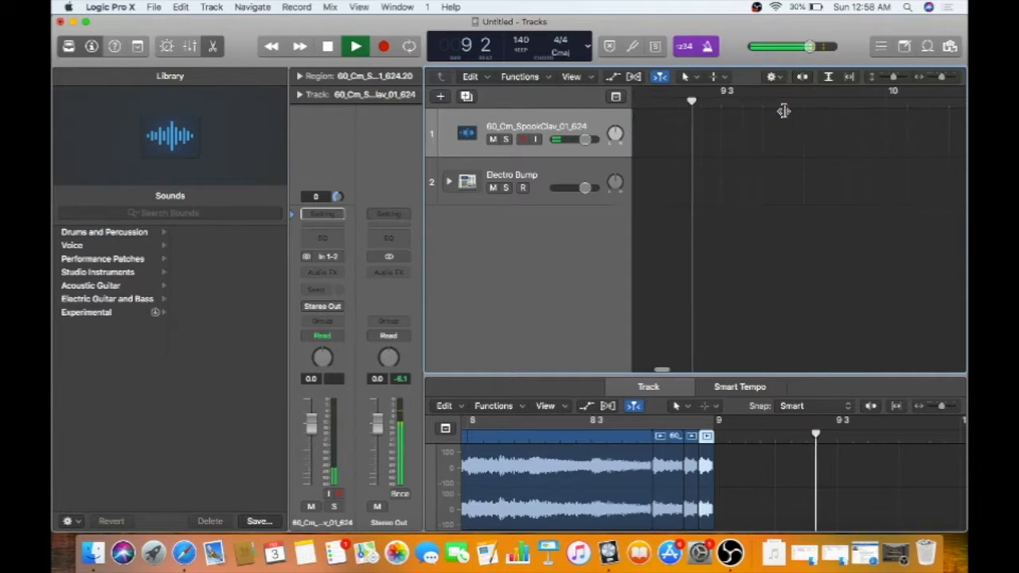
{"action": "key", "text": "space"}
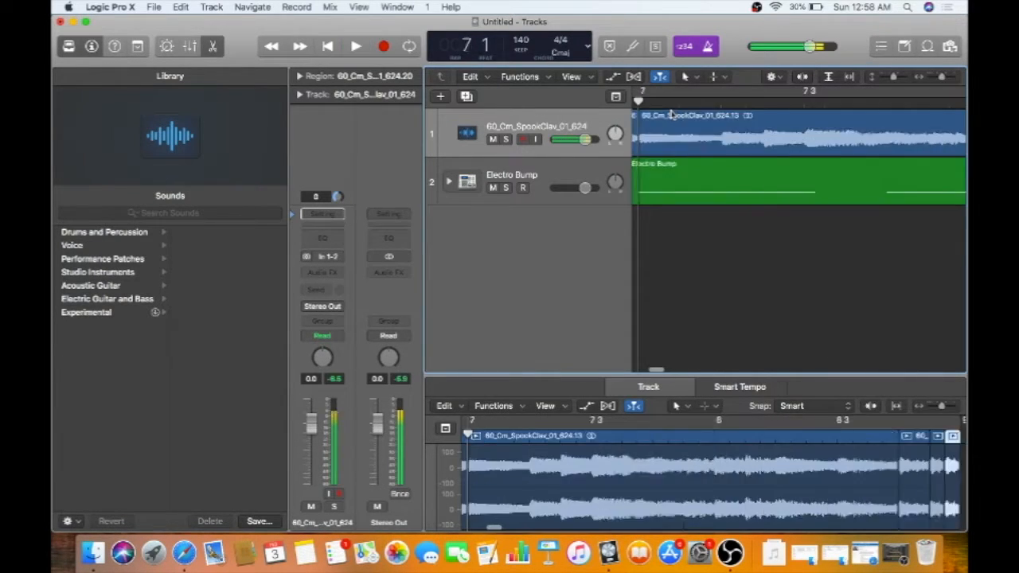
{"action": "key", "text": "space"}
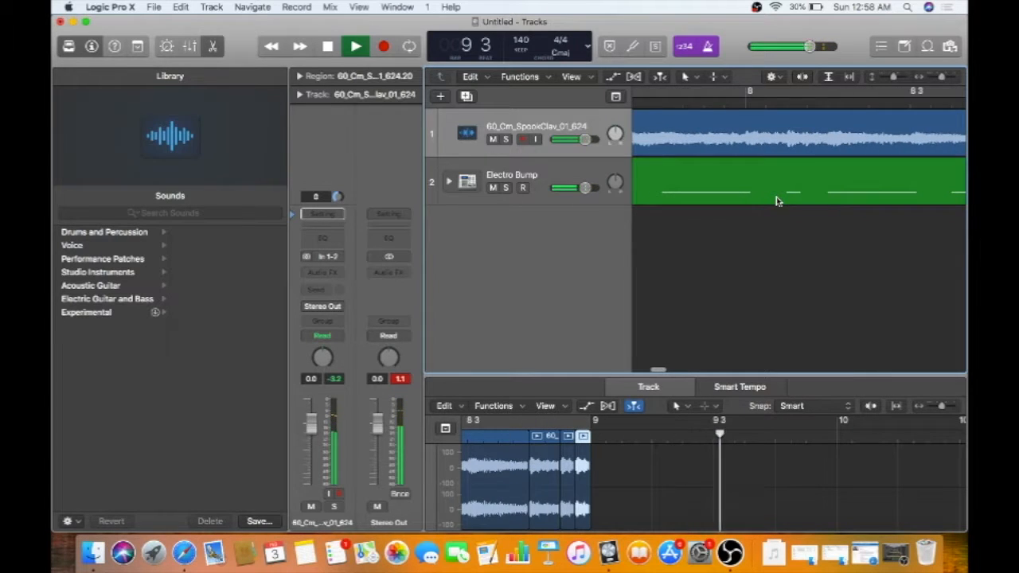
- Turn cycling back on and inspect the Compressor settings of the Electro Bump track
{"action": "left_click", "coordinate": [757, 96]}
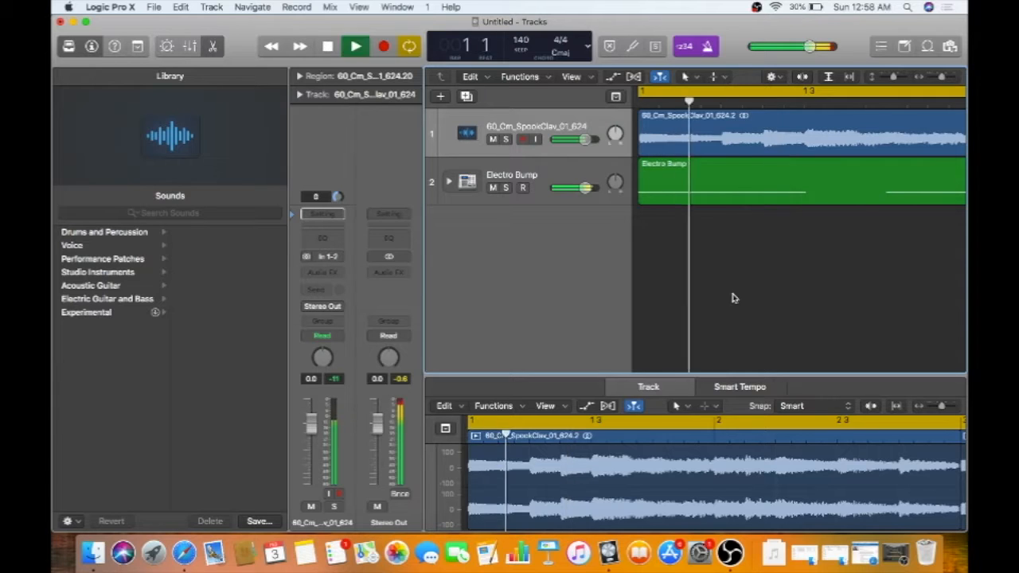
{"action": "left_click", "coordinate": [570, 173]}
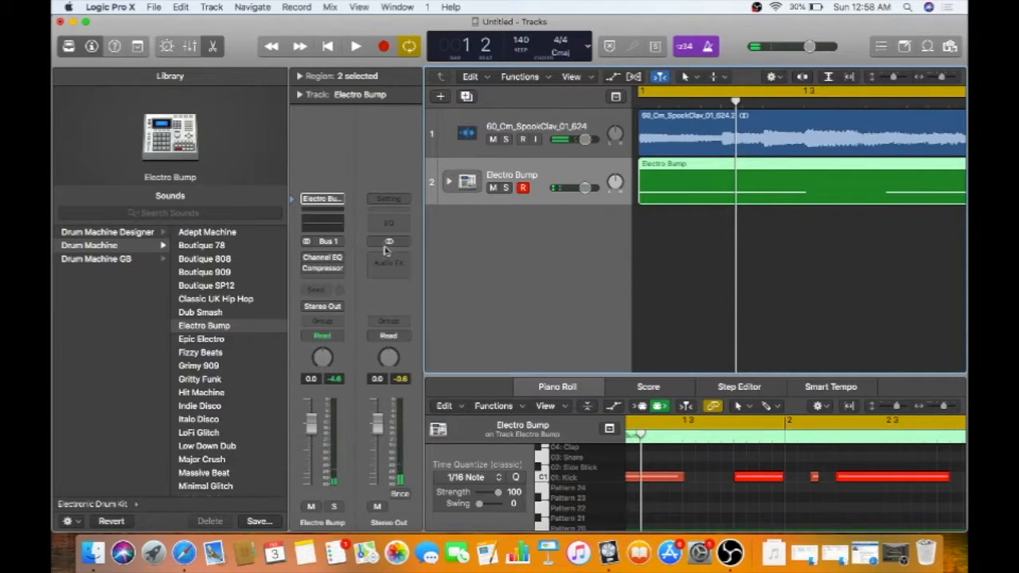
{"action": "left_click", "coordinate": [323, 263]}
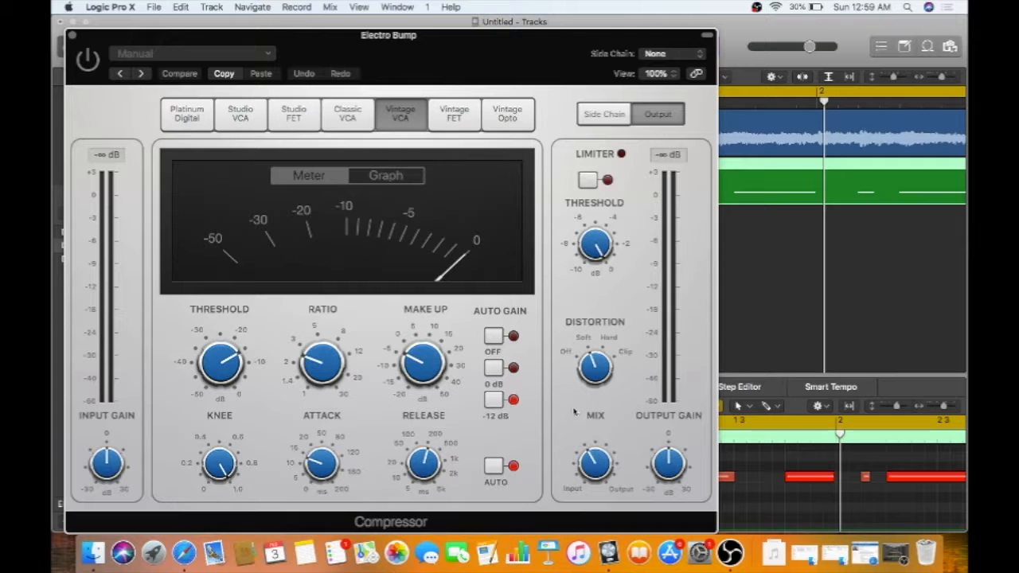
{"action": "key", "text": "super+w"}
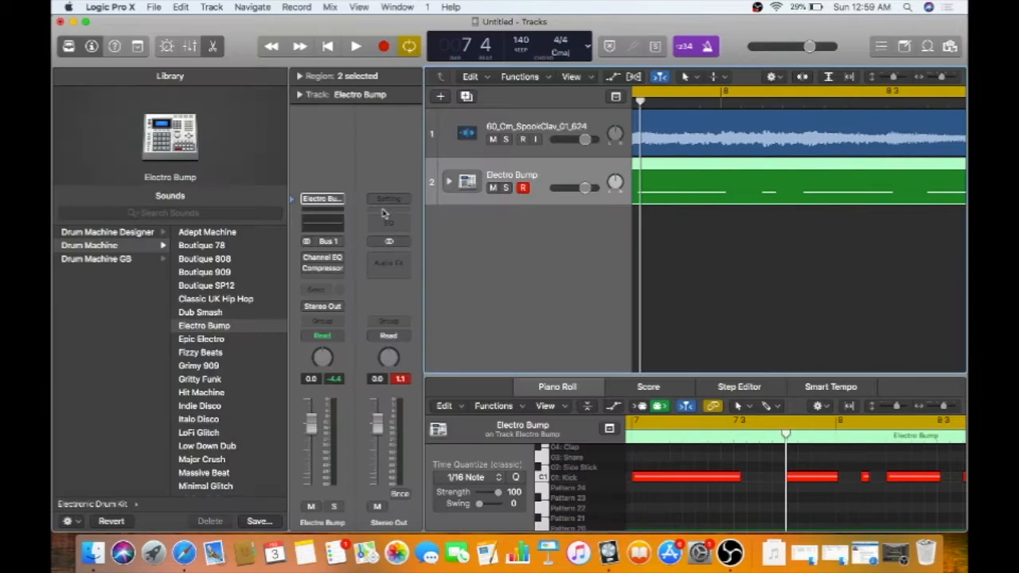
- Enable the Channel EQ on the Electro Bump track and turn its 500 Hz band into an 18 dB boost at 61 Hz
{"action": "left_click", "coordinate": [325, 258]}
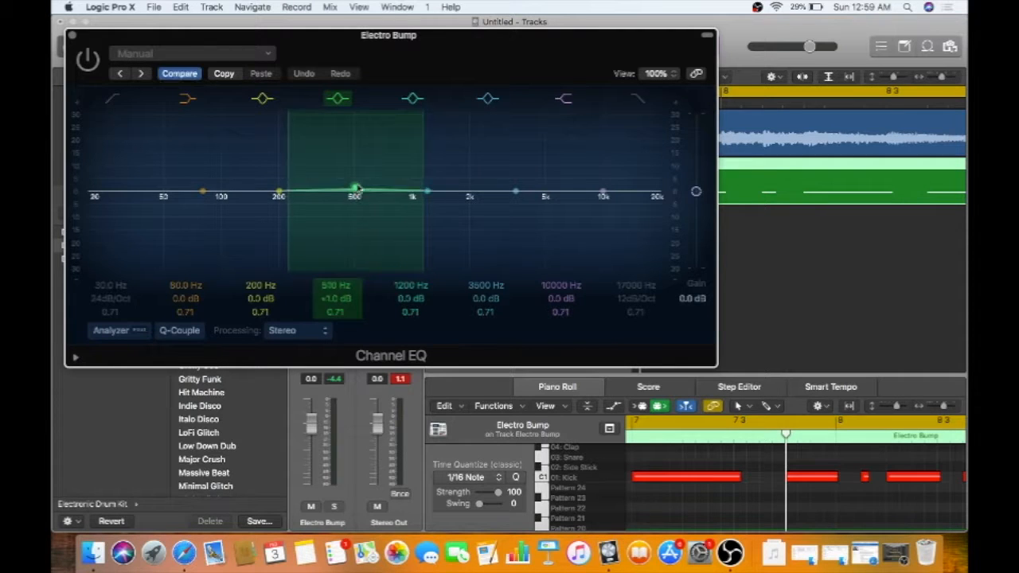
{"action": "left_click_drag", "start_coordinate": [356, 189], "coordinate": [227, 137]}
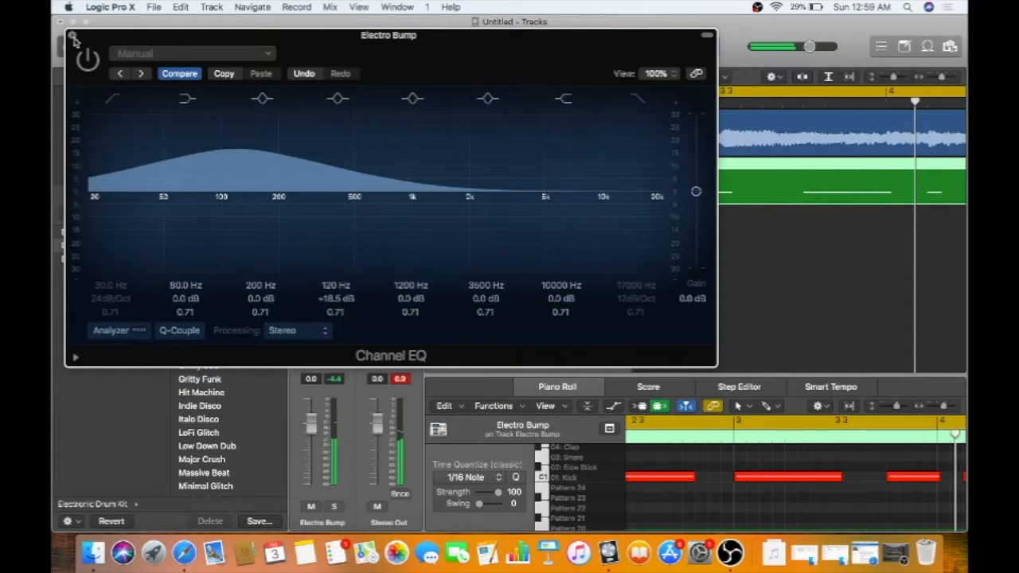
{"action": "left_click", "coordinate": [71, 36]}
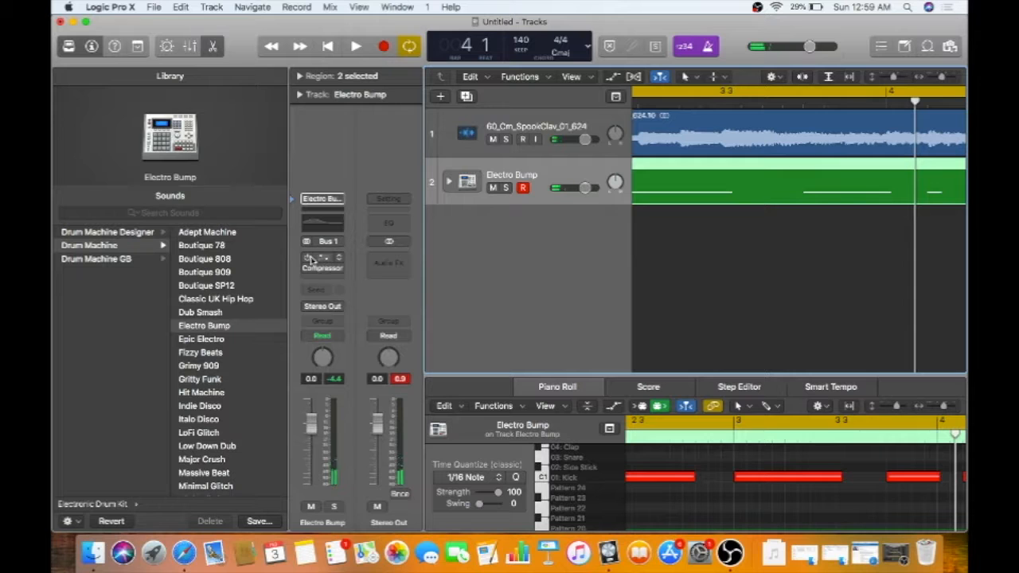
{"action": "left_click", "coordinate": [323, 224]}
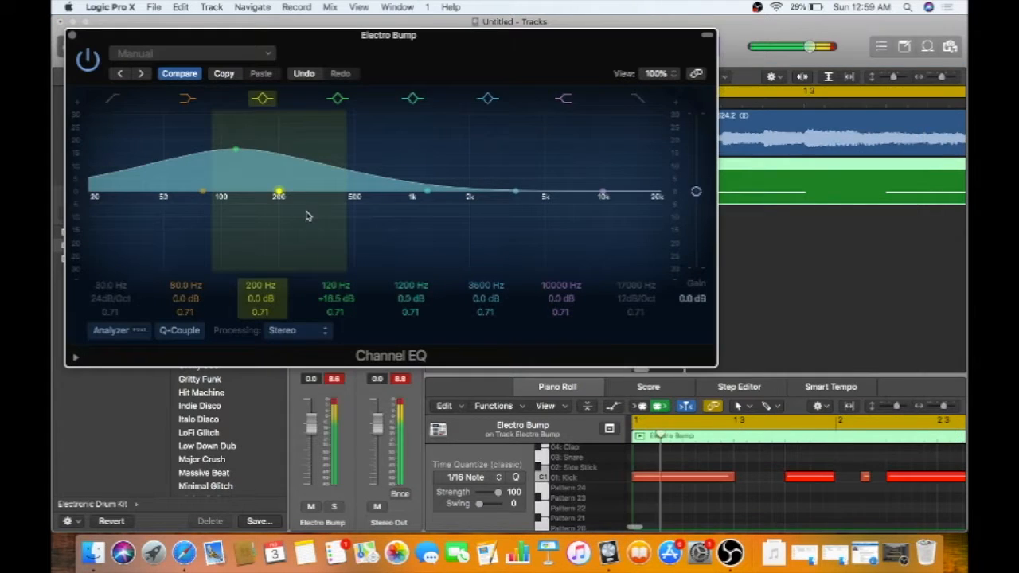
{"action": "left_click_drag", "start_coordinate": [235, 151], "coordinate": [226, 130]}
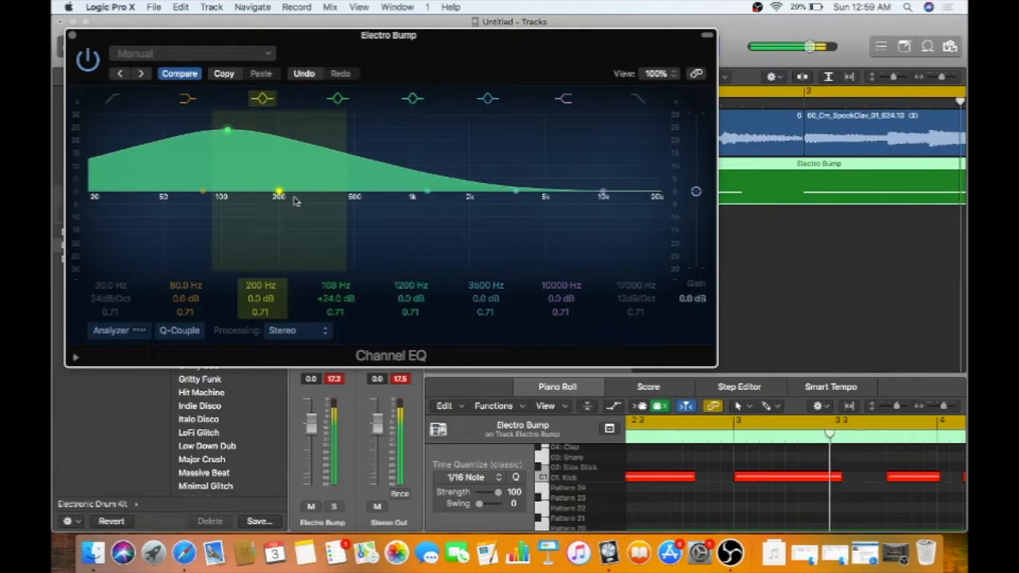
{"action": "left_click_drag", "start_coordinate": [228, 135], "coordinate": [109, 129]}
{"action": "left_click_drag", "start_coordinate": [100, 75], "coordinate": [177, 163]}
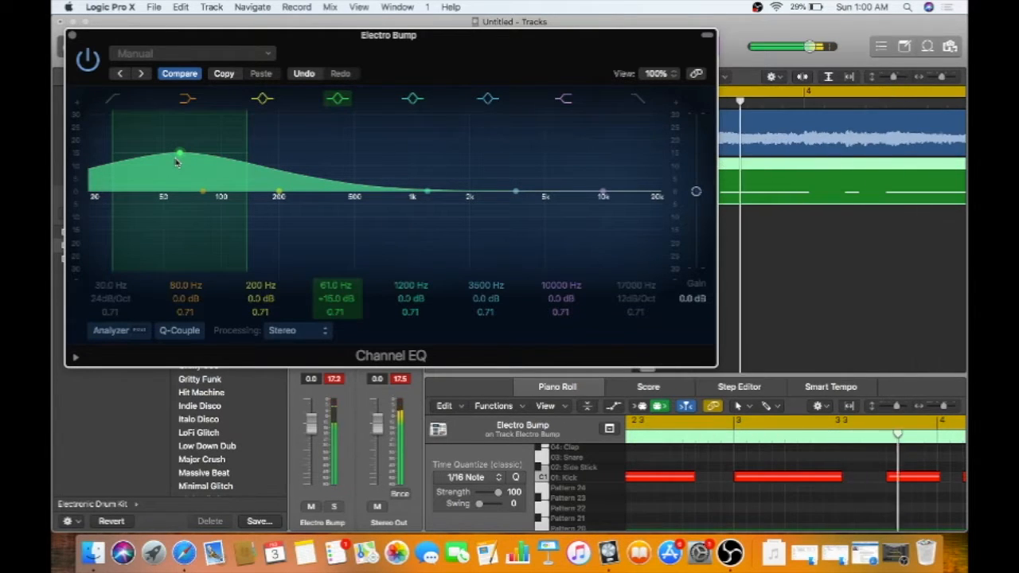
{"action": "left_click_drag", "start_coordinate": [177, 160], "coordinate": [176, 153]}
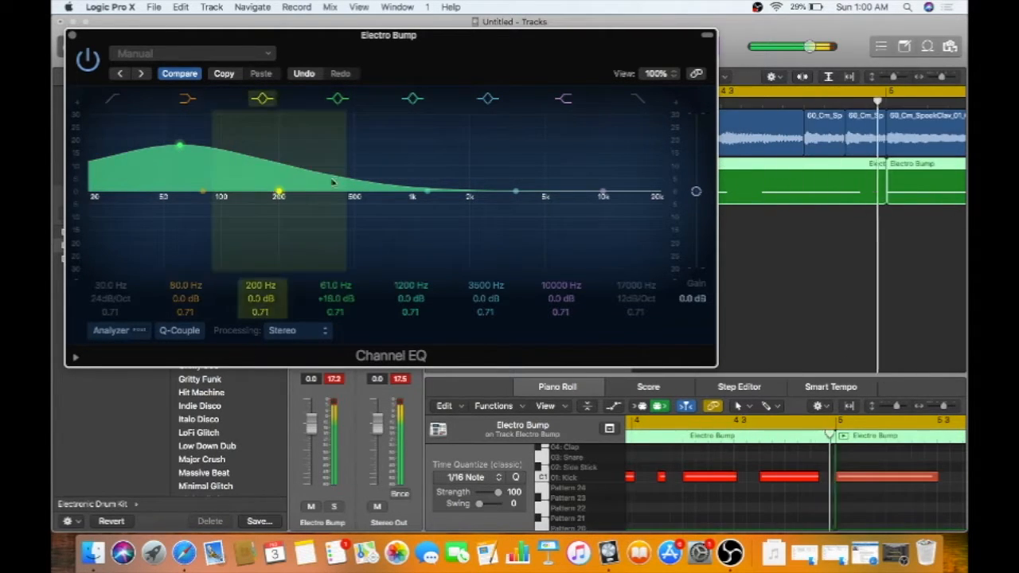
- Move the Channel EQ's 1200 Hz band to 1020 Hz with a 10 dB cut, and close the EQ
{"action": "left_click_drag", "start_coordinate": [427, 197], "coordinate": [410, 231]}
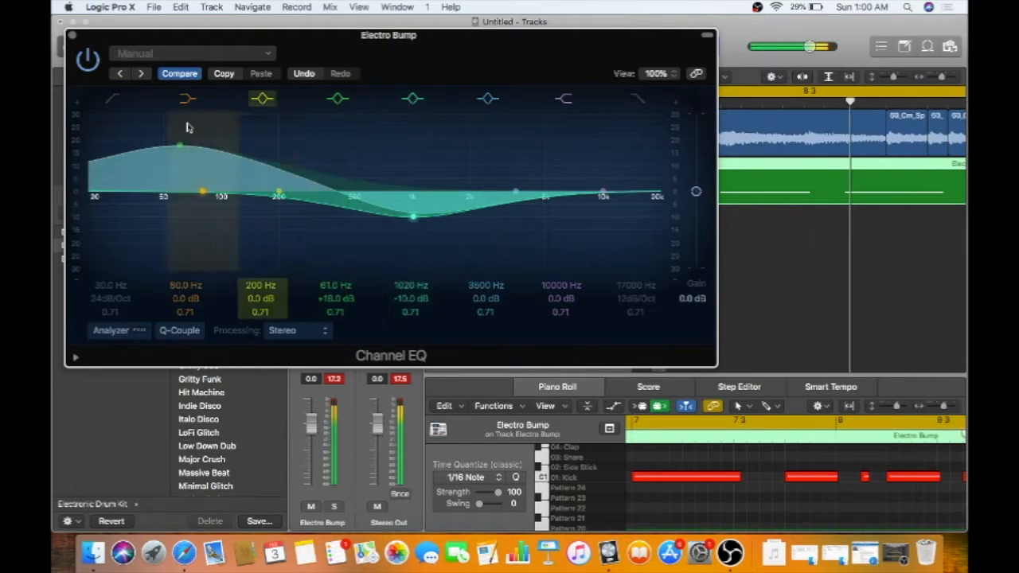
{"action": "left_click", "coordinate": [88, 58]}
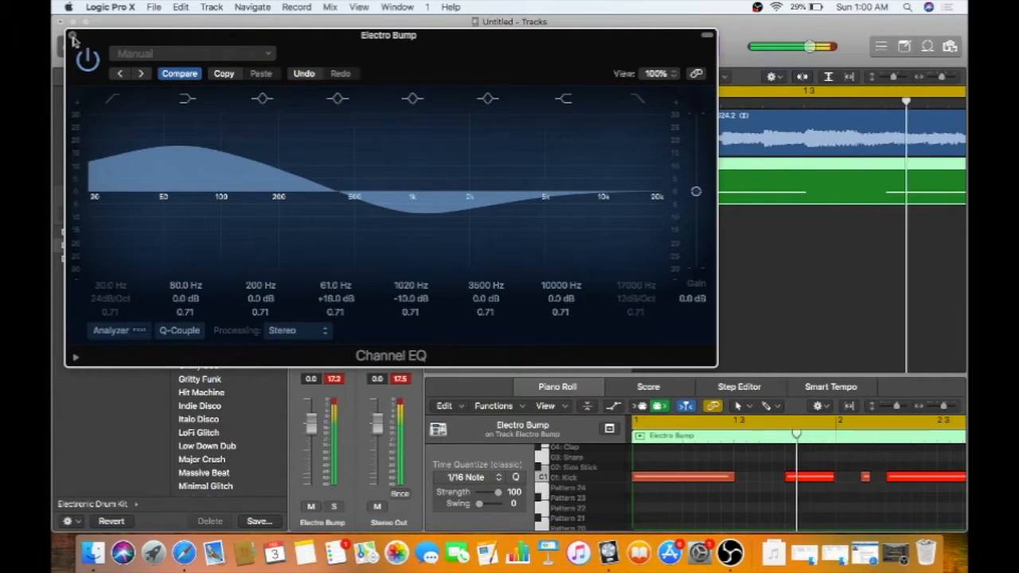
{"action": "left_click", "coordinate": [72, 35]}
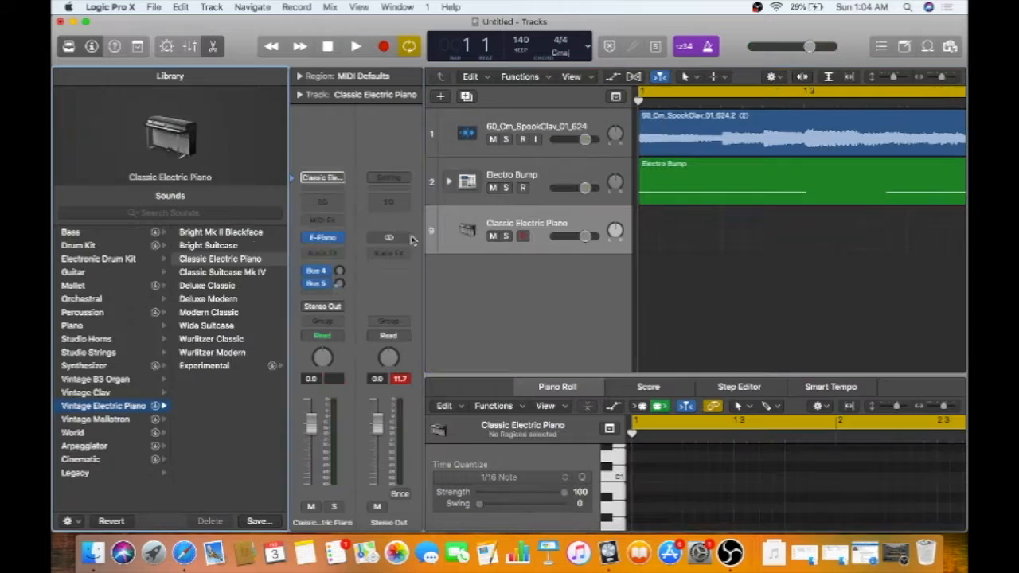
- Replace the Classic Electric Piano sound on the new track with the Electro Bump kit from the Electronic Drum Kit drum machines
{"action": "left_click", "coordinate": [95, 261]}
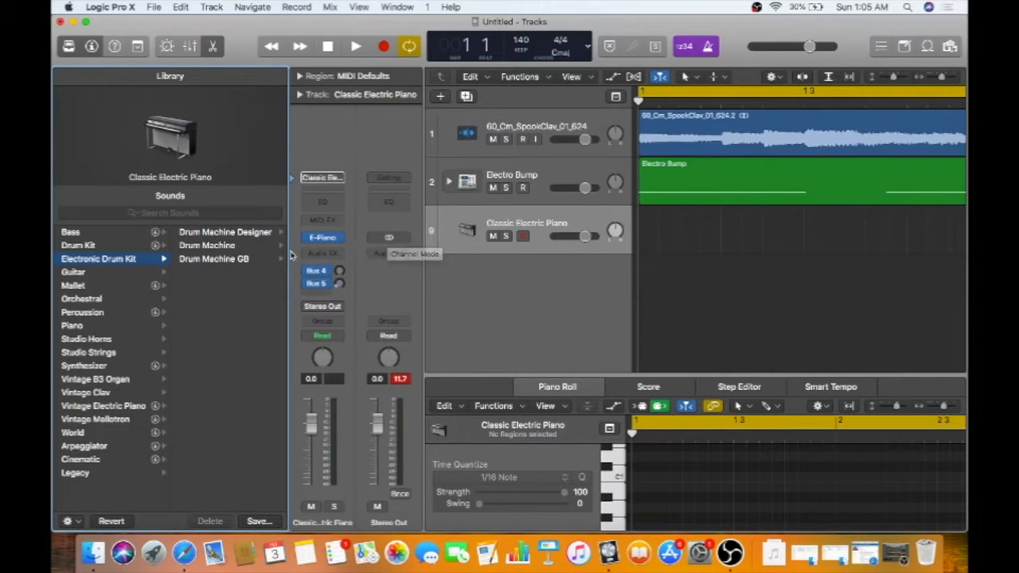
{"action": "left_click", "coordinate": [224, 248]}
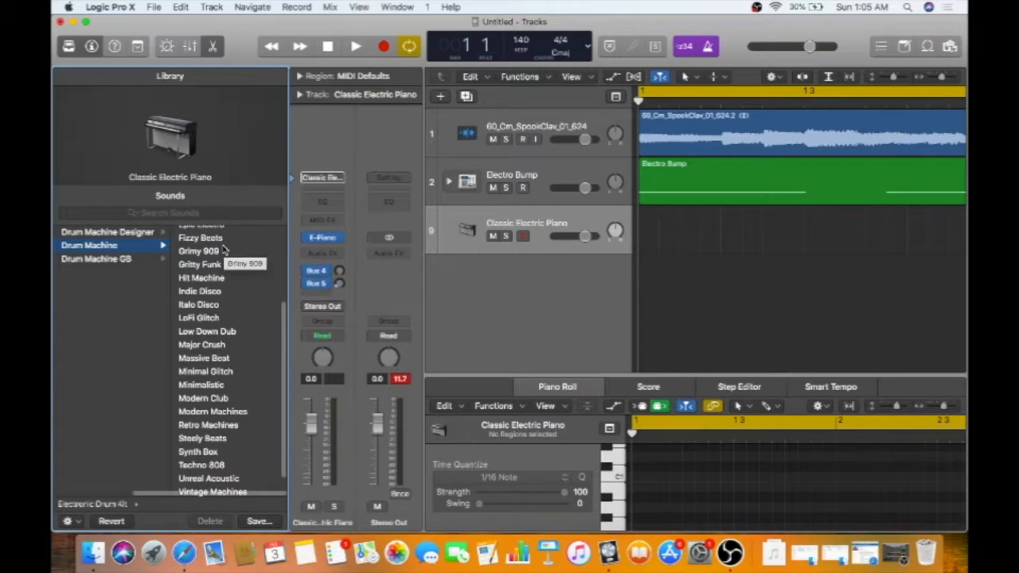
{"action": "scroll", "coordinate": [225, 249], "scroll_direction": "up", "scroll_amount": 5}
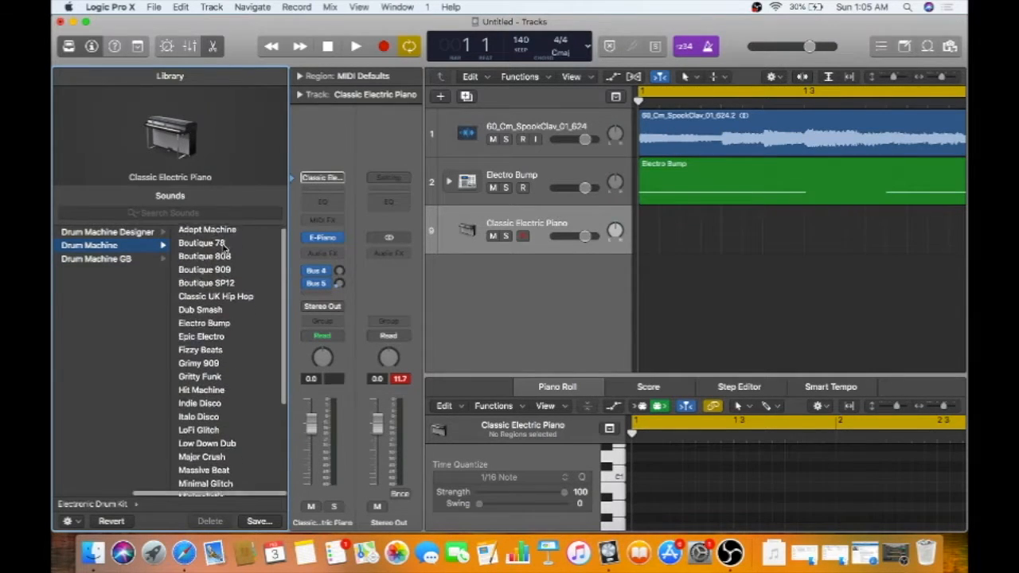
{"action": "scroll", "coordinate": [225, 249], "scroll_direction": "down", "scroll_amount": 5}
{"action": "scroll", "coordinate": [224, 249], "scroll_direction": "down", "scroll_amount": 4}
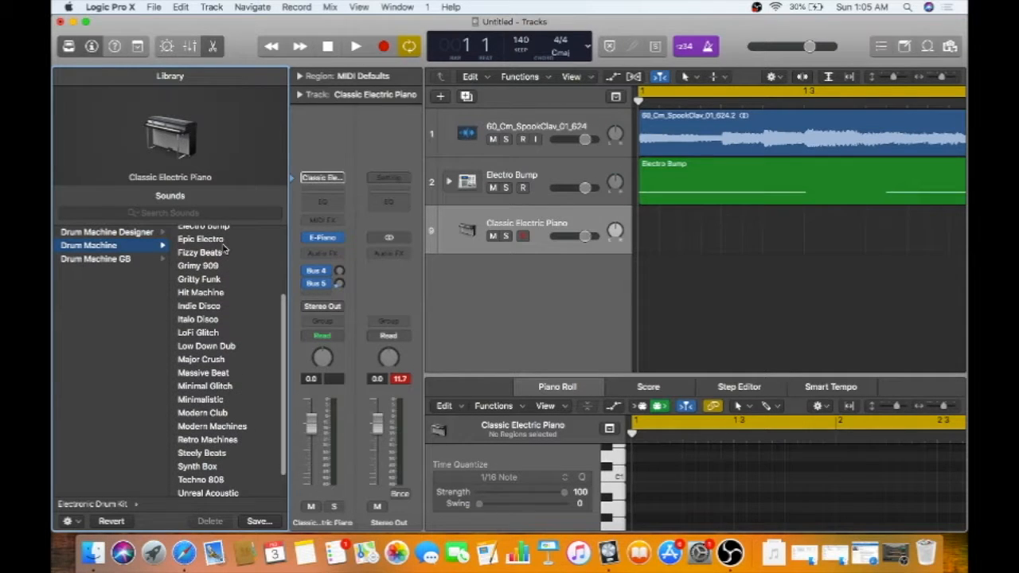
{"action": "scroll", "coordinate": [224, 248], "scroll_direction": "down", "scroll_amount": 1}
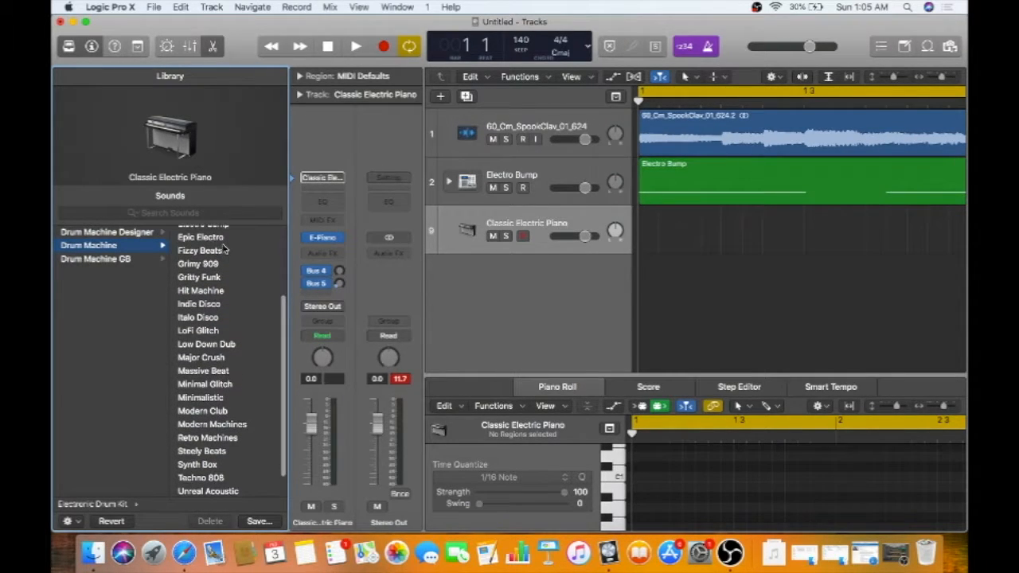
{"action": "scroll", "coordinate": [225, 249], "scroll_direction": "up", "scroll_amount": 4}
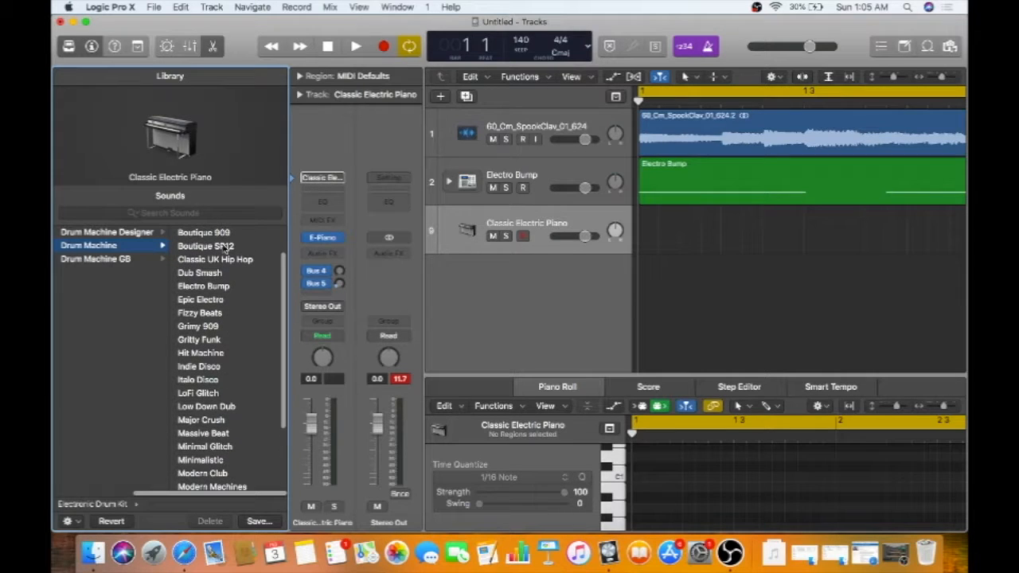
{"action": "left_click", "coordinate": [227, 249]}
{"action": "left_click", "coordinate": [204, 287]}
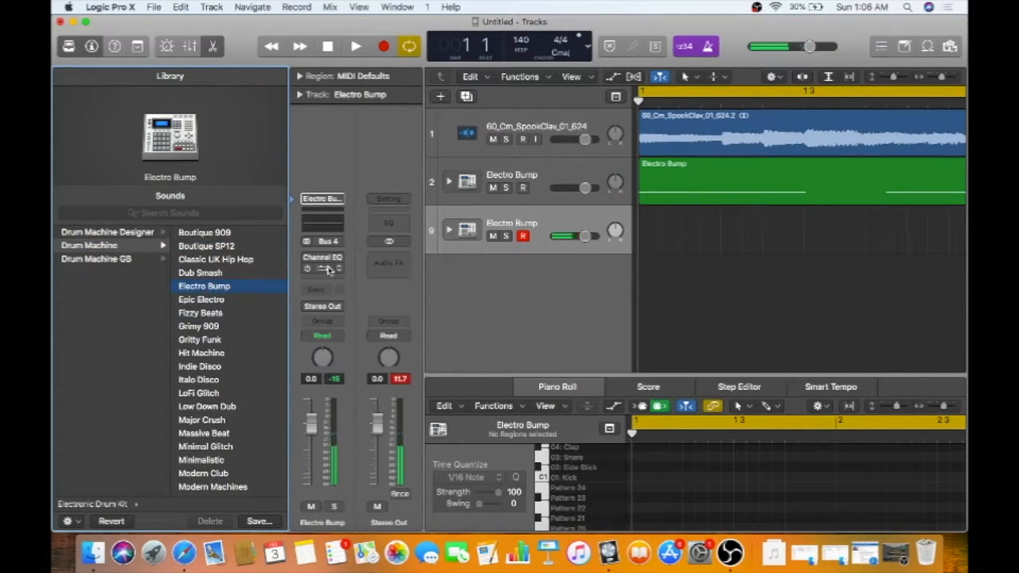
- Play the arrangement, then record a closed hi-hat pattern over bars 1 to 4 on the new Electro Bump track
{"action": "key", "text": "space"}
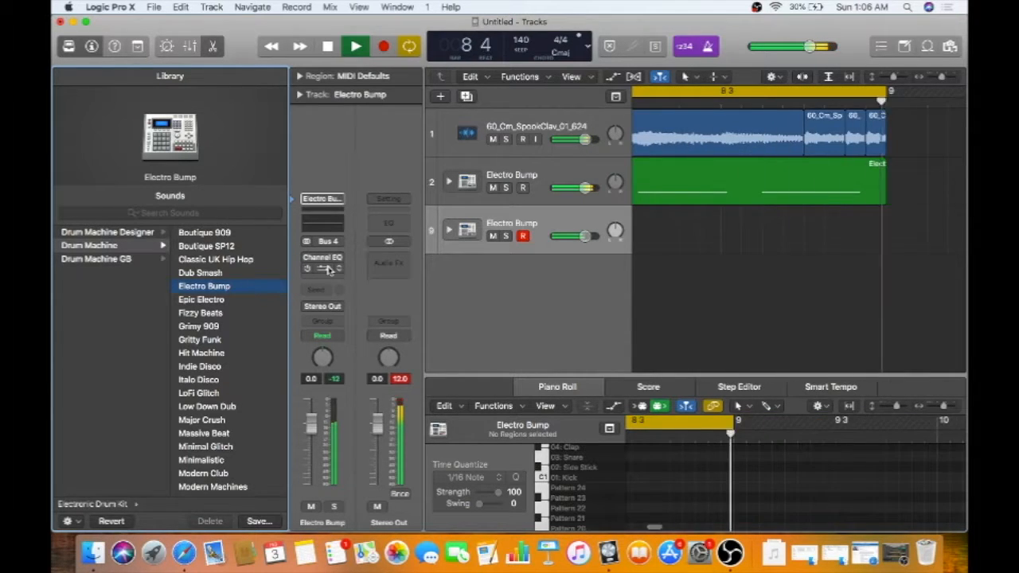
{"action": "key", "text": "space"}
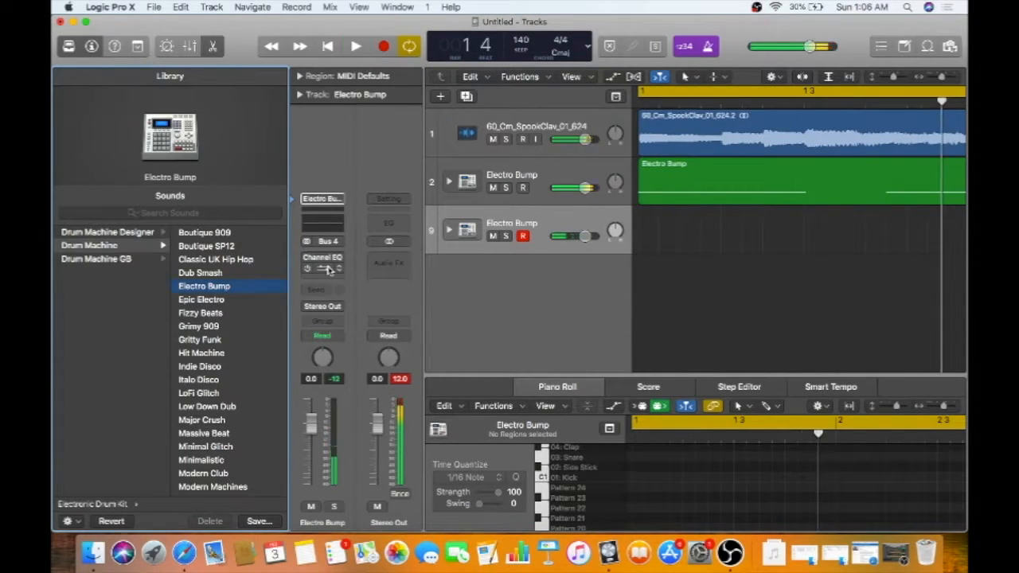
{"action": "key", "text": "space"}
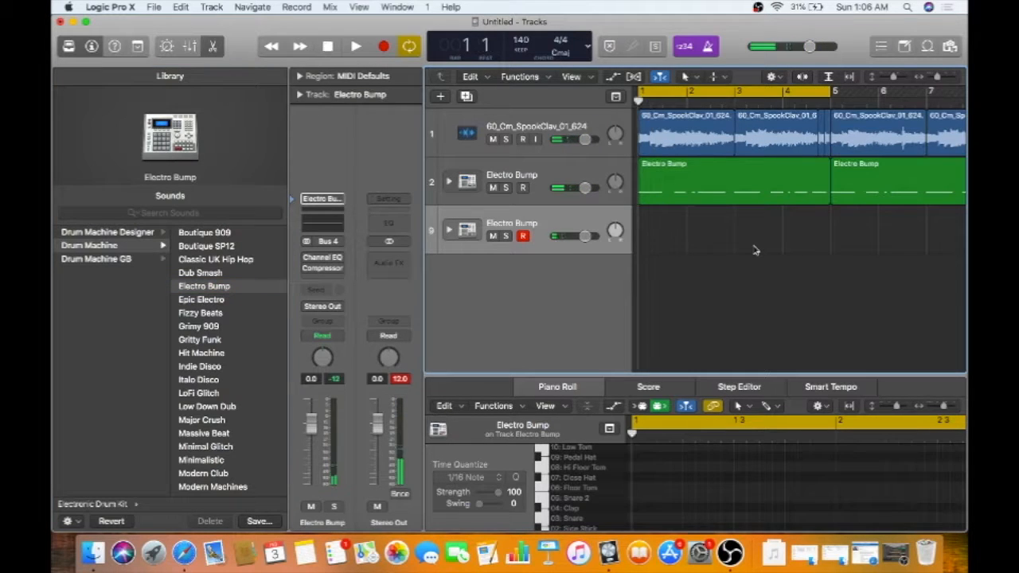
{"action": "key", "text": "r"}
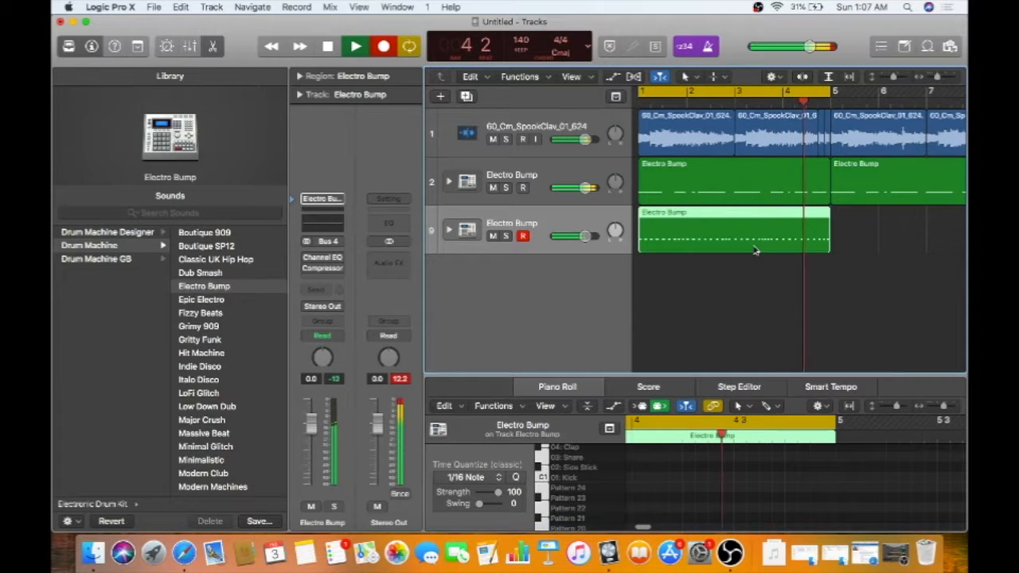
{"action": "key", "text": "space"}
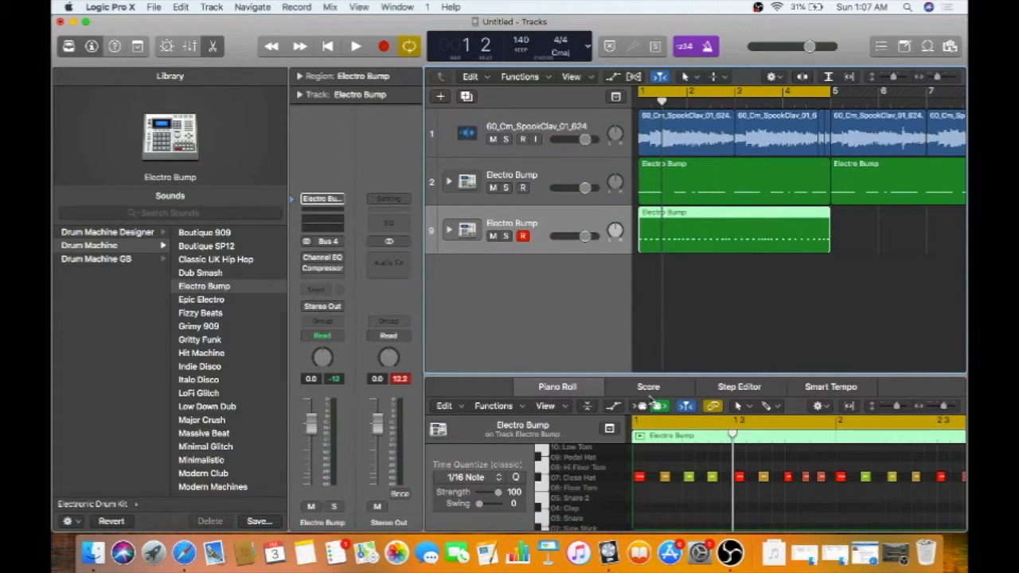
- Examine the recorded closed hi-hat notes and their velocity colours across the four-bar region in the Piano Roll
{"action": "left_click", "coordinate": [639, 478]}
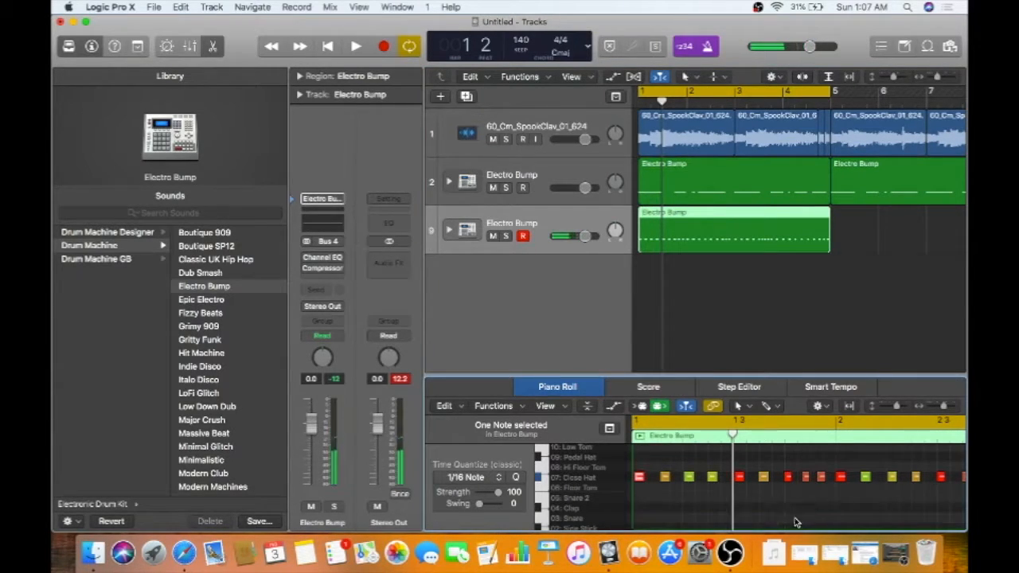
{"action": "scroll", "coordinate": [848, 488], "scroll_direction": "left", "scroll_amount": 2}
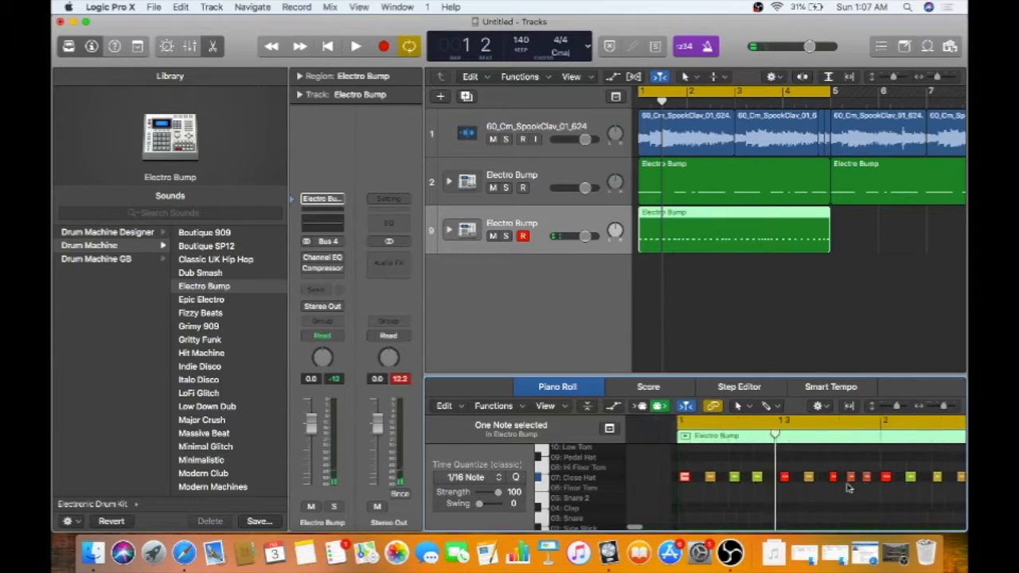
{"action": "scroll", "coordinate": [848, 488], "scroll_direction": "right", "scroll_amount": 10}
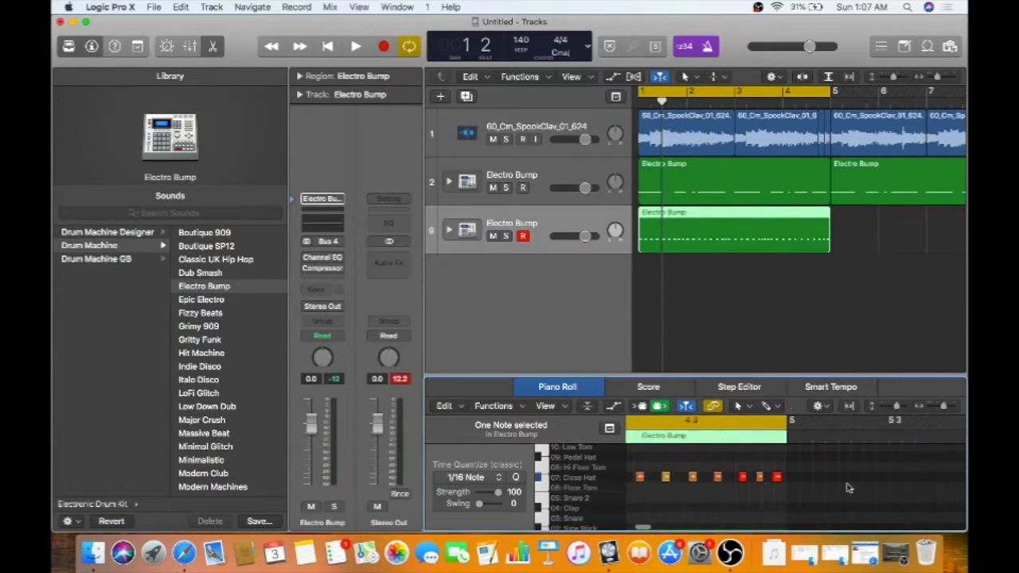
{"action": "scroll", "coordinate": [849, 488], "scroll_direction": "left", "scroll_amount": 8}
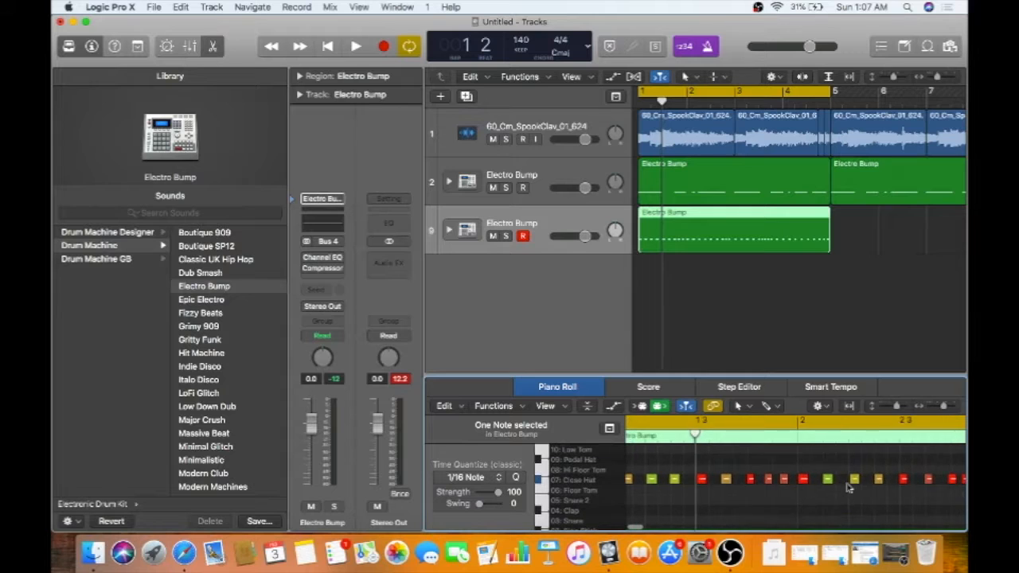
{"action": "scroll", "coordinate": [849, 488], "scroll_direction": "right", "scroll_amount": 1}
{"action": "scroll", "coordinate": [849, 487], "scroll_direction": "up", "scroll_amount": 1}
{"action": "scroll", "coordinate": [848, 488], "scroll_direction": "right", "scroll_amount": 5}
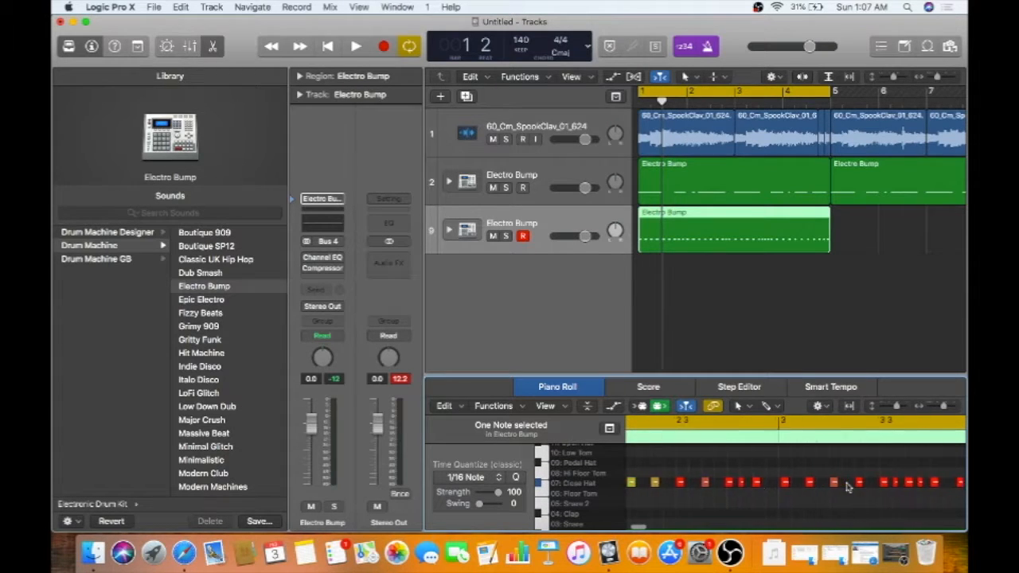
{"action": "scroll", "coordinate": [847, 486], "scroll_direction": "left", "scroll_amount": 6}
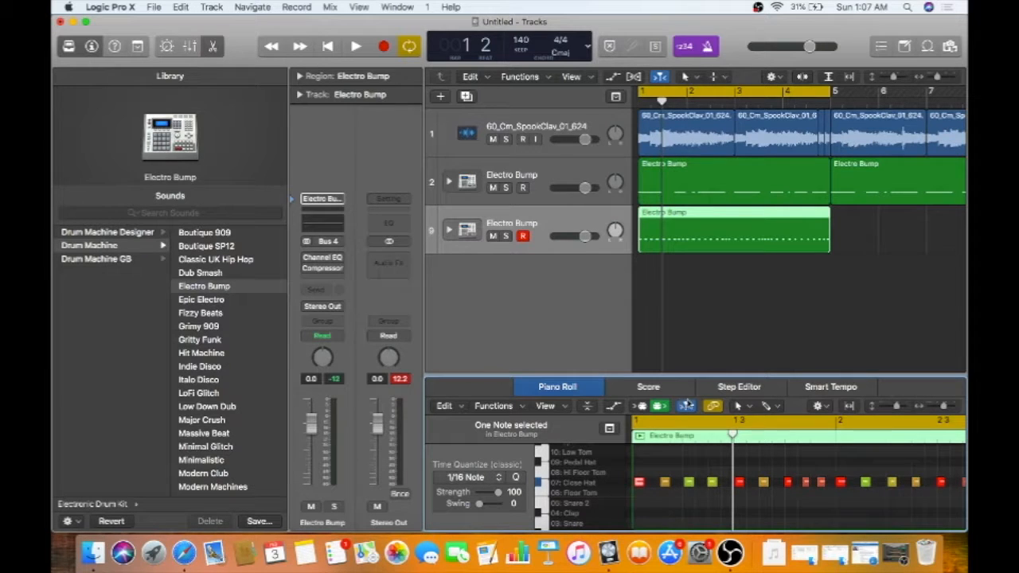
- Show the hi-hat region in the Step Editor and lower the velocities of the loud notes in the first bar
{"action": "left_click", "coordinate": [708, 389]}
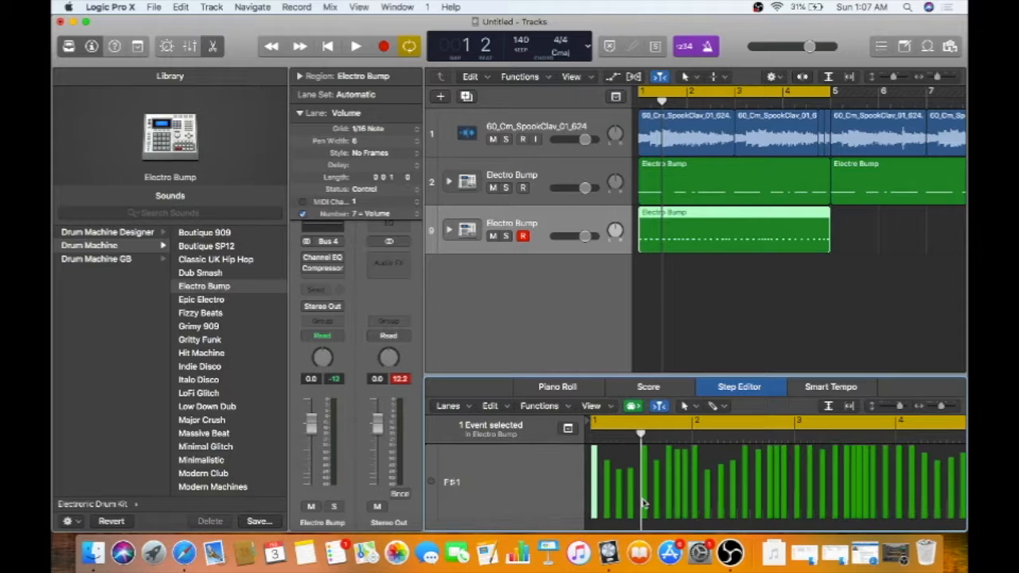
{"action": "scroll", "coordinate": [813, 478], "scroll_direction": "left", "scroll_amount": 2}
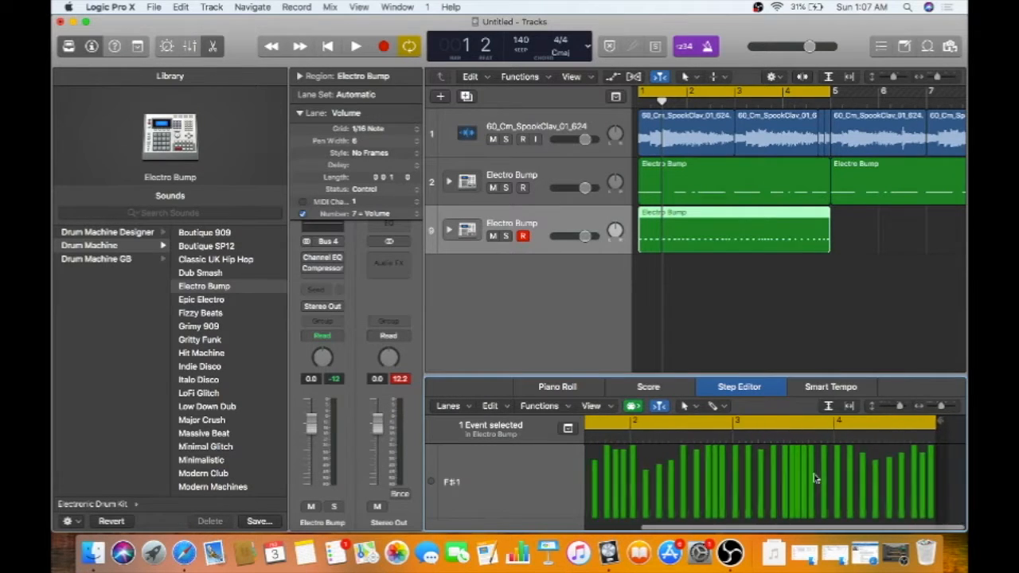
{"action": "scroll", "coordinate": [814, 478], "scroll_direction": "right", "scroll_amount": 2}
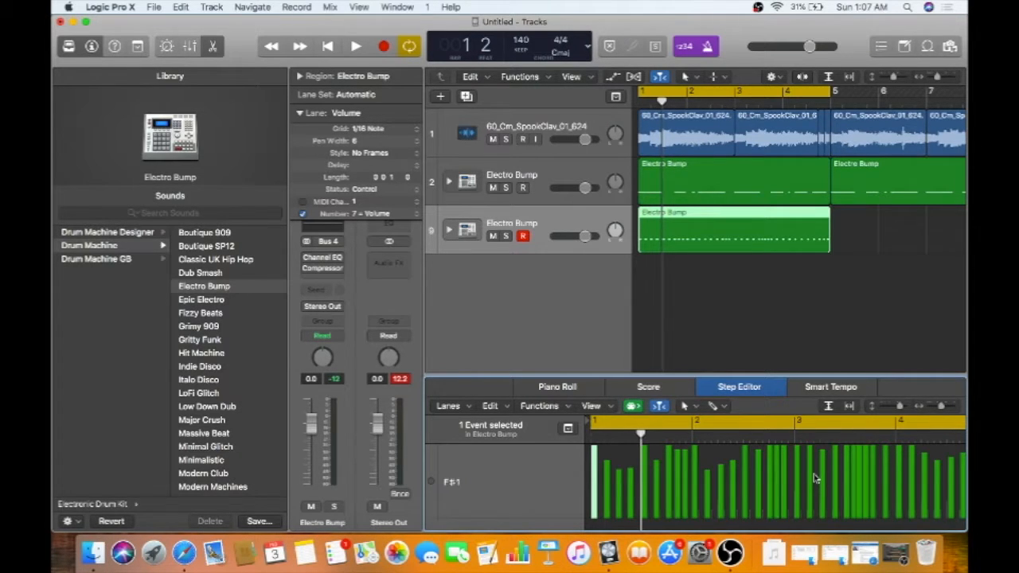
{"action": "left_click", "coordinate": [593, 450]}
{"action": "left_click_drag", "start_coordinate": [593, 459], "coordinate": [644, 468]}
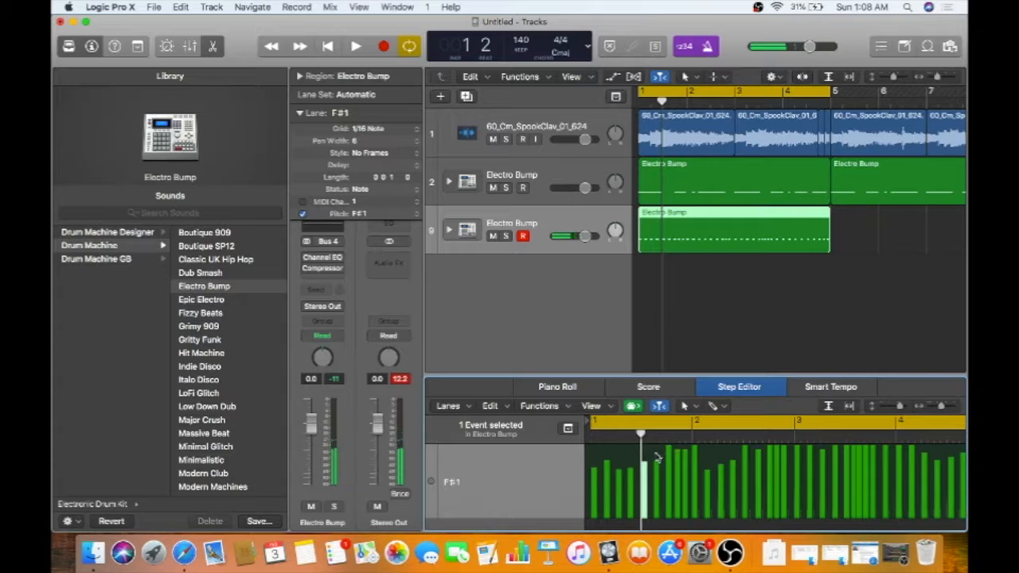
{"action": "left_click_drag", "start_coordinate": [670, 451], "coordinate": [669, 460]}
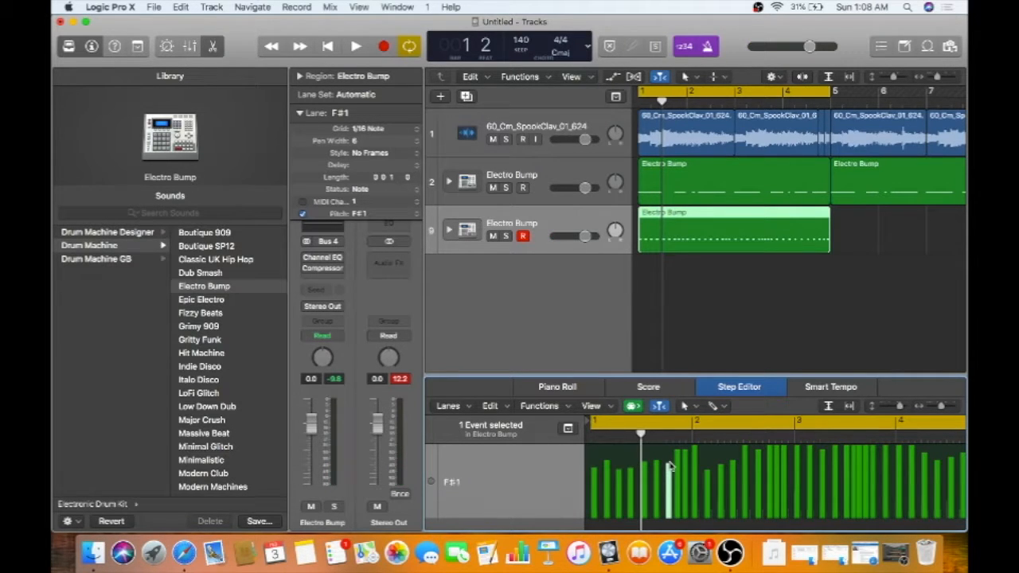
- Fine-tune the first bar's hi-hat velocities, setting the second note to 97 and the note on beat 3 to 98
{"action": "left_click", "coordinate": [620, 473]}
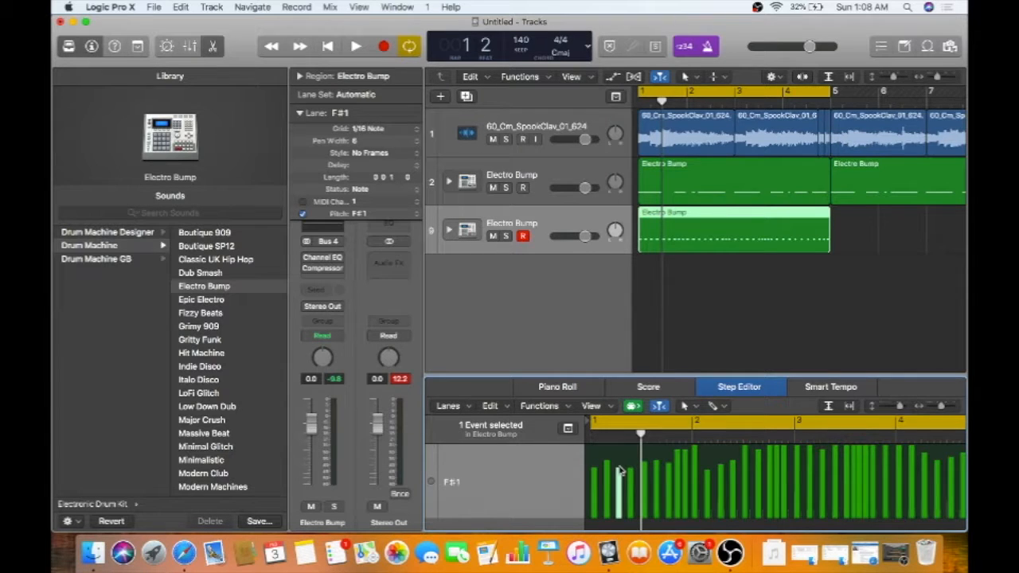
{"action": "left_click", "coordinate": [644, 467]}
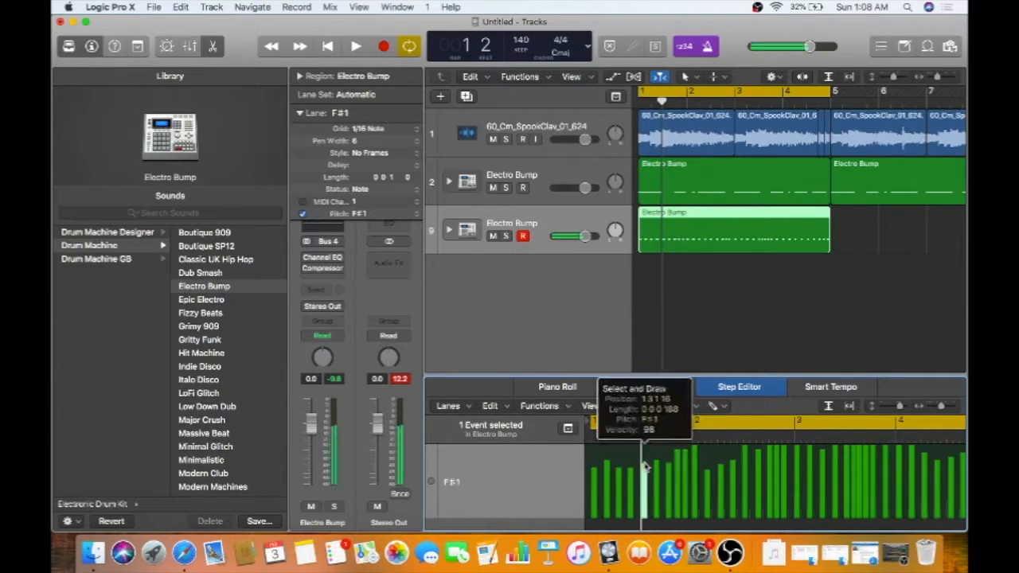
{"action": "left_click", "coordinate": [607, 465]}
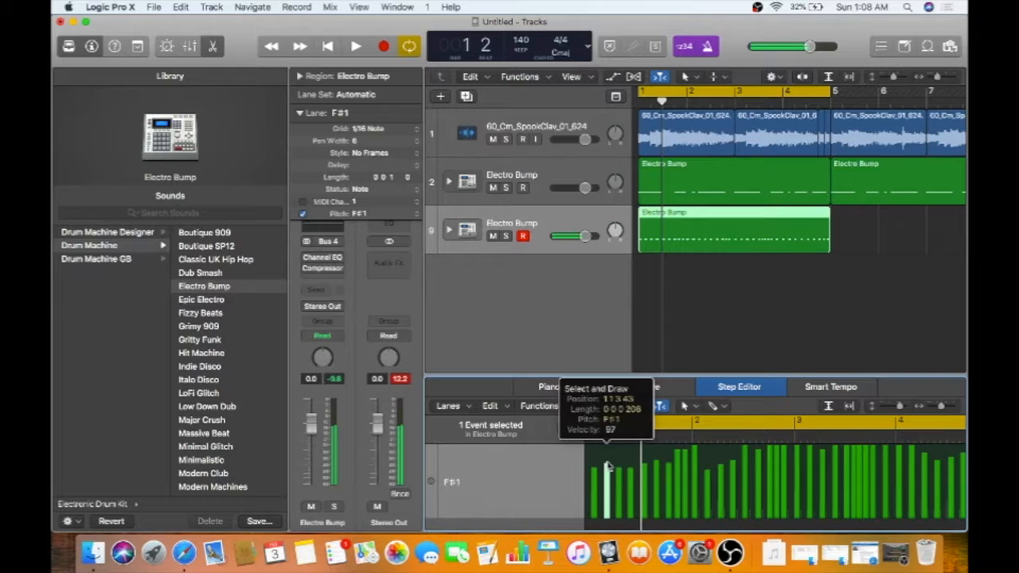
{"action": "left_click", "coordinate": [657, 467]}
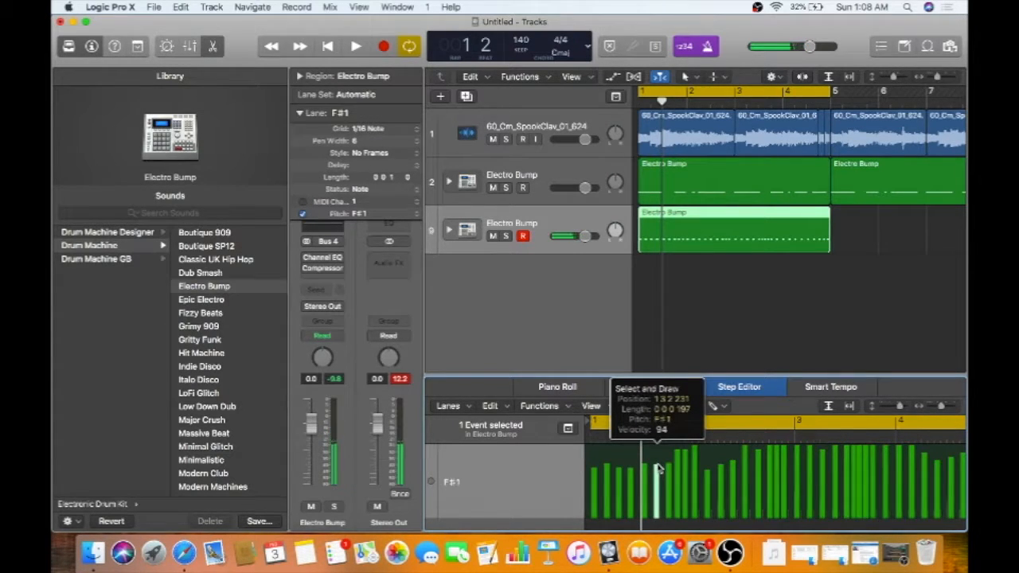
{"action": "left_click", "coordinate": [658, 468]}
{"action": "left_click_drag", "start_coordinate": [658, 465], "coordinate": [659, 468]}
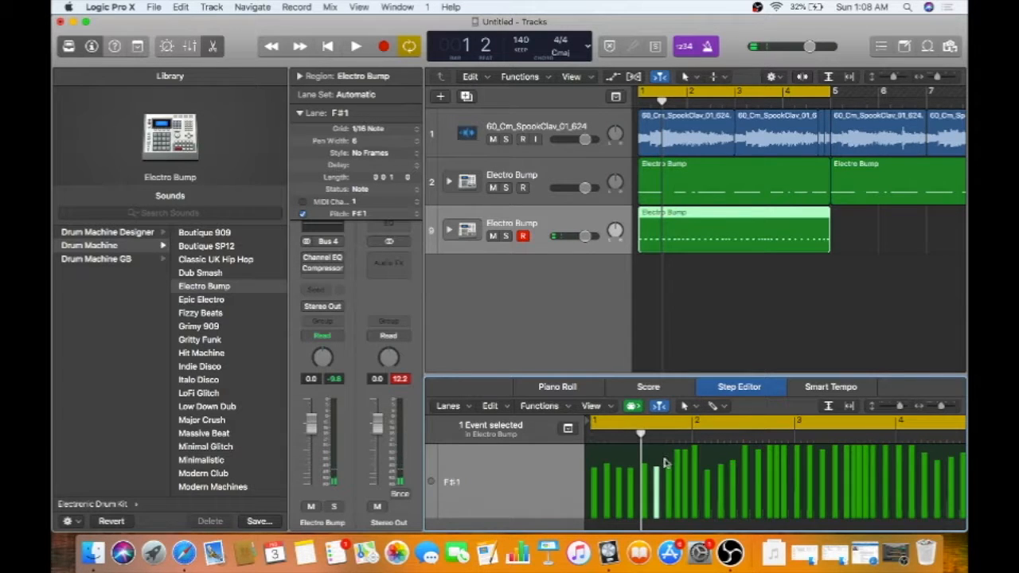
- Draw a lower, more even velocity curve across the remaining hi-hat notes up to the end of bar 4
{"action": "scroll", "coordinate": [666, 463], "scroll_direction": "right", "scroll_amount": 1}
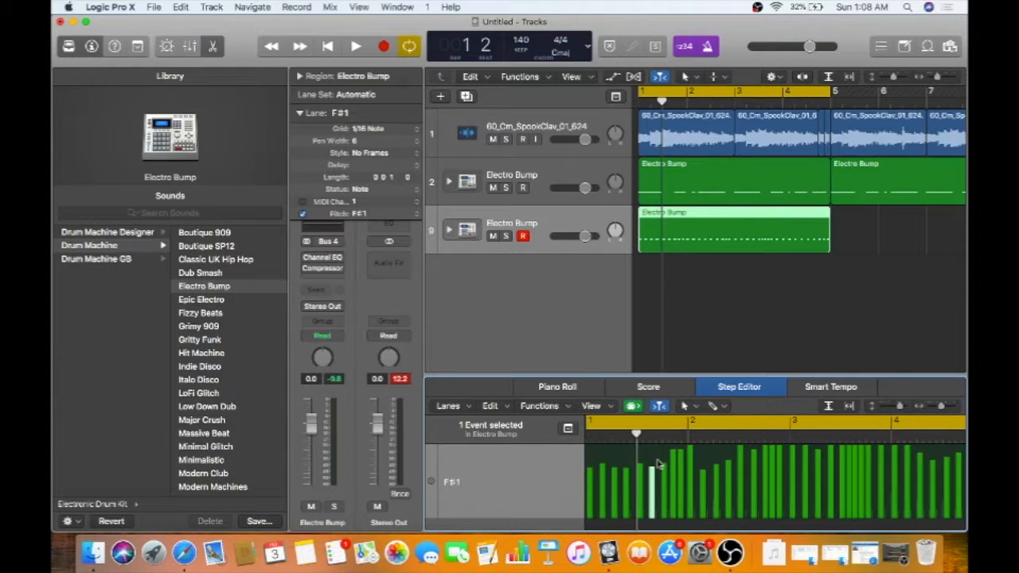
{"action": "mouse_move", "coordinate": [657, 464]}
{"action": "left_mouse_down"}
{"action": "mouse_move", "coordinate": [923, 448]}
{"action": "mouse_move", "coordinate": [940, 454]}
{"action": "mouse_move", "coordinate": [896, 455]}
{"action": "mouse_move", "coordinate": [948, 462]}
{"action": "left_mouse_up"}
{"action": "scroll", "coordinate": [852, 474], "scroll_direction": "right", "scroll_amount": 2}
{"action": "scroll", "coordinate": [939, 456], "scroll_direction": "right", "scroll_amount": 3}
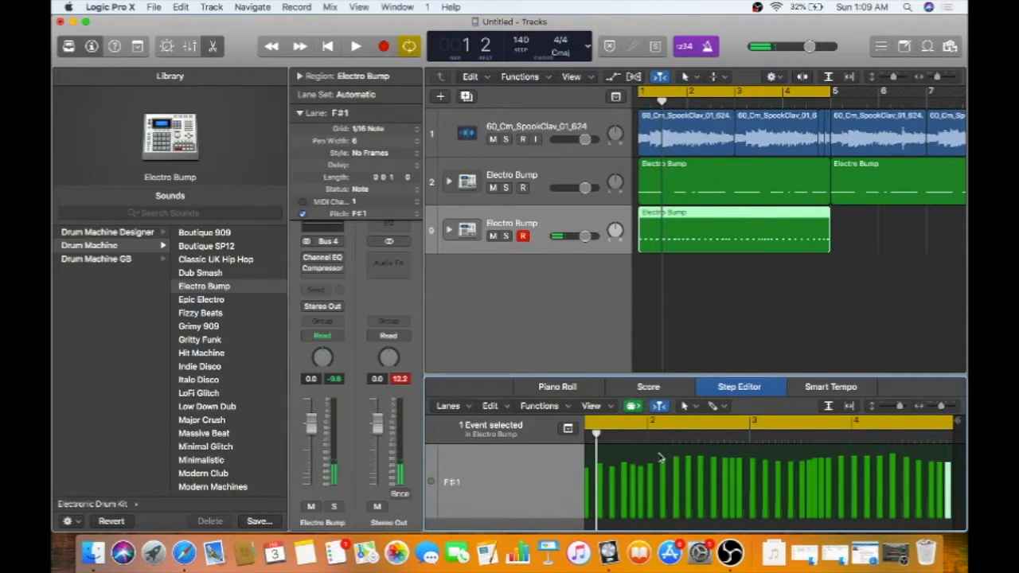
{"action": "scroll", "coordinate": [660, 458], "scroll_direction": "left", "scroll_amount": 1}
{"action": "left_click_drag", "start_coordinate": [671, 464], "coordinate": [928, 466]}
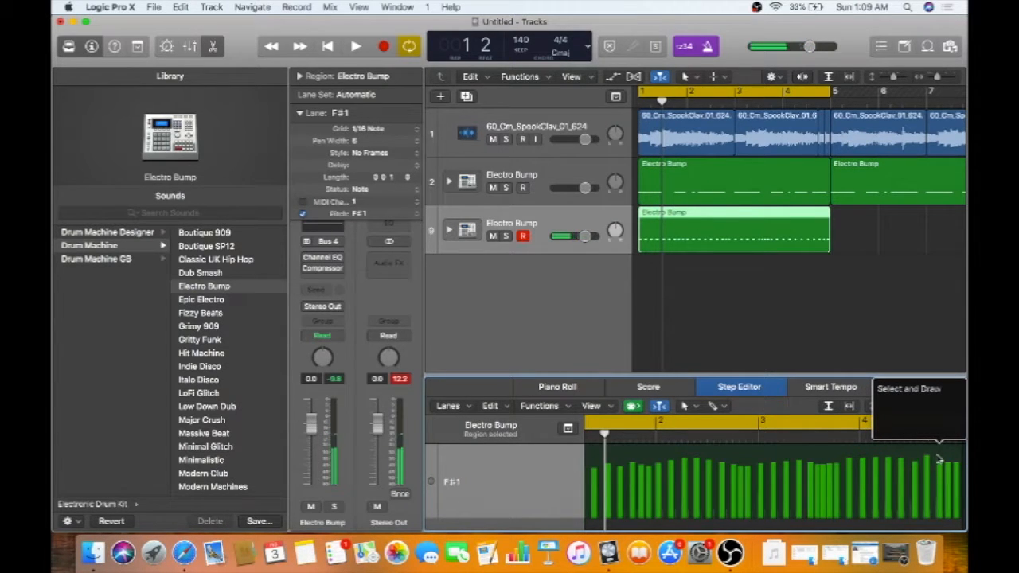
{"action": "left_click", "coordinate": [939, 464]}
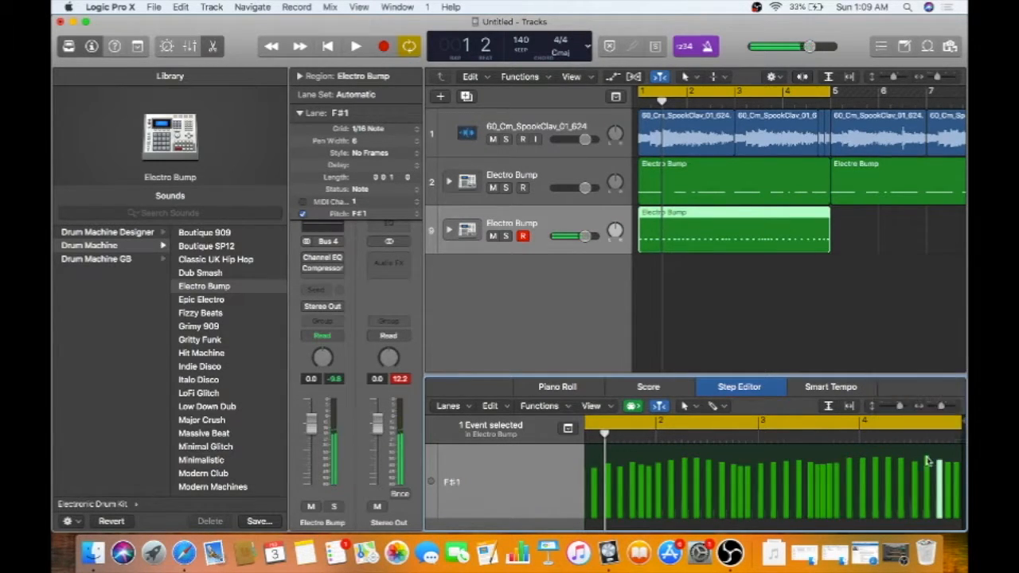
{"action": "left_click", "coordinate": [927, 463]}
- Play the cycle and set the new Electro Bump track's volume to 0.3 dB and its pan to +63
{"action": "key", "text": "space"}
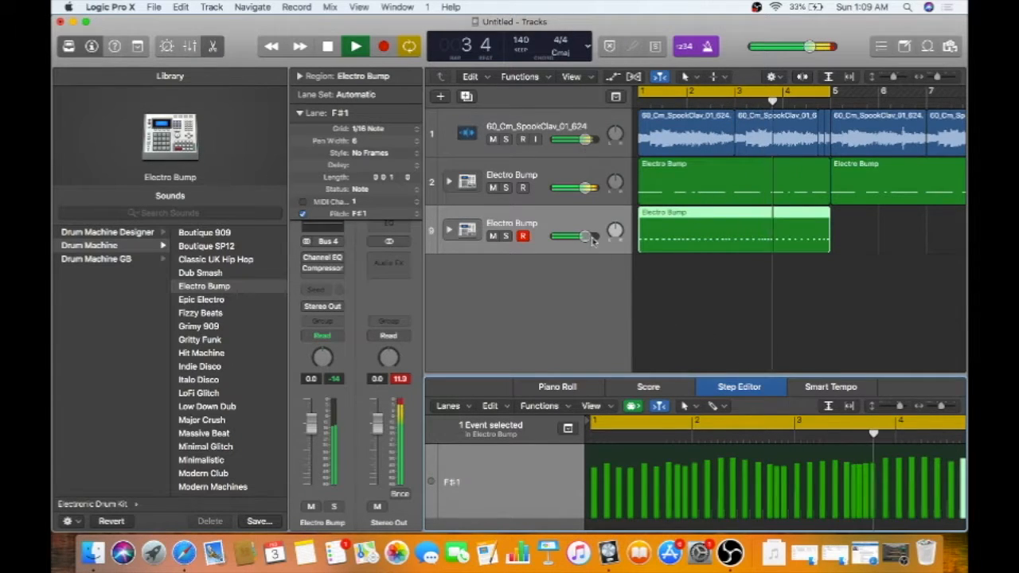
{"action": "left_click_drag", "start_coordinate": [588, 236], "coordinate": [617, 230]}
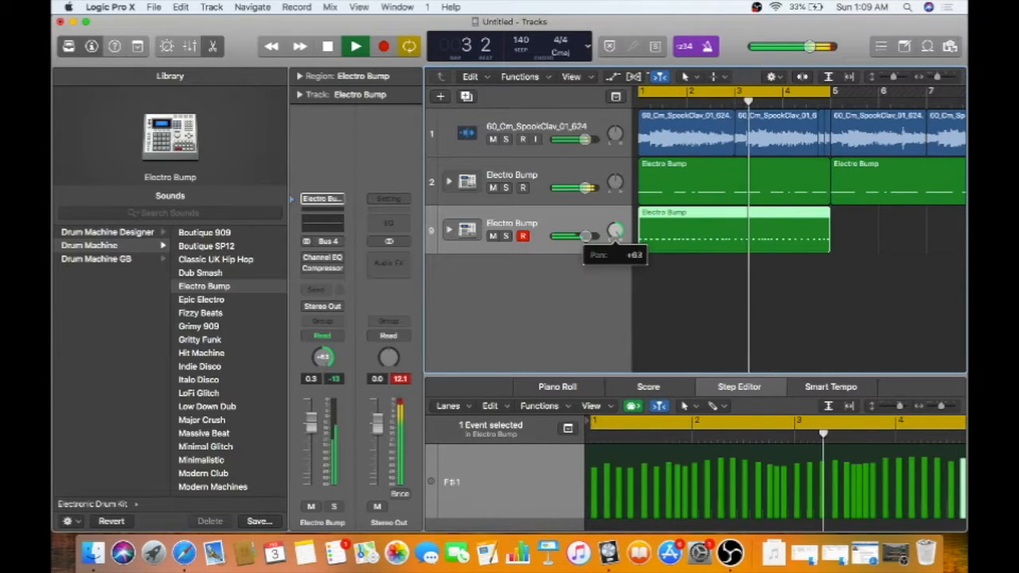
{"action": "mouse_move", "coordinate": [616, 230]}
{"action": "left_mouse_down"}
{"action": "mouse_move", "coordinate": [617, 326]}
{"action": "mouse_move", "coordinate": [617, 223]}
{"action": "mouse_move", "coordinate": [616, 247]}
{"action": "left_mouse_up"}
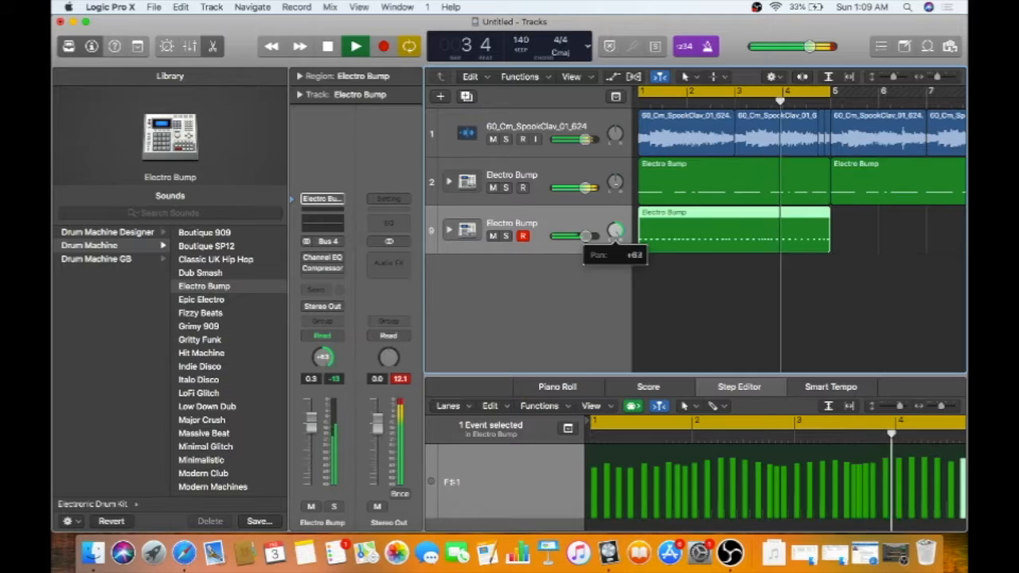
- Try panning both Electro Bump tracks towards the left channel while the cycle plays
{"action": "key", "text": "space"}
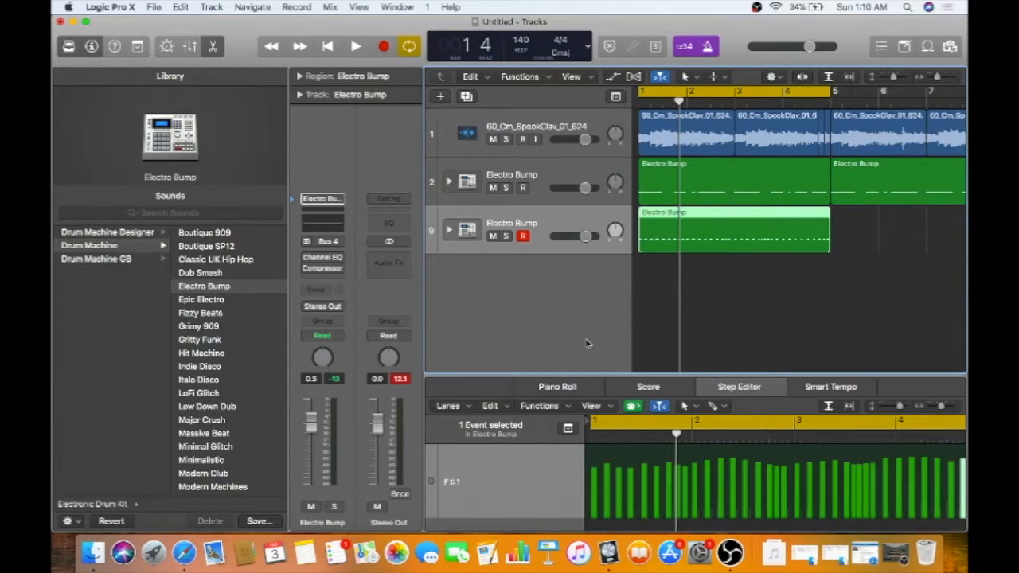
{"action": "key", "text": "space"}
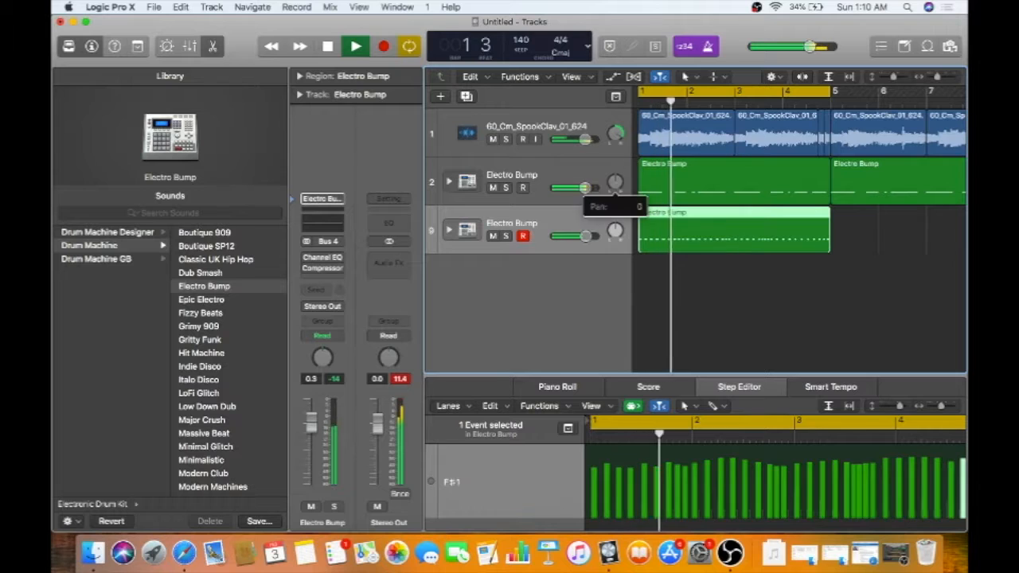
{"action": "left_click_drag", "start_coordinate": [614, 182], "coordinate": [617, 335]}
{"action": "left_click_drag", "start_coordinate": [614, 230], "coordinate": [622, 415]}
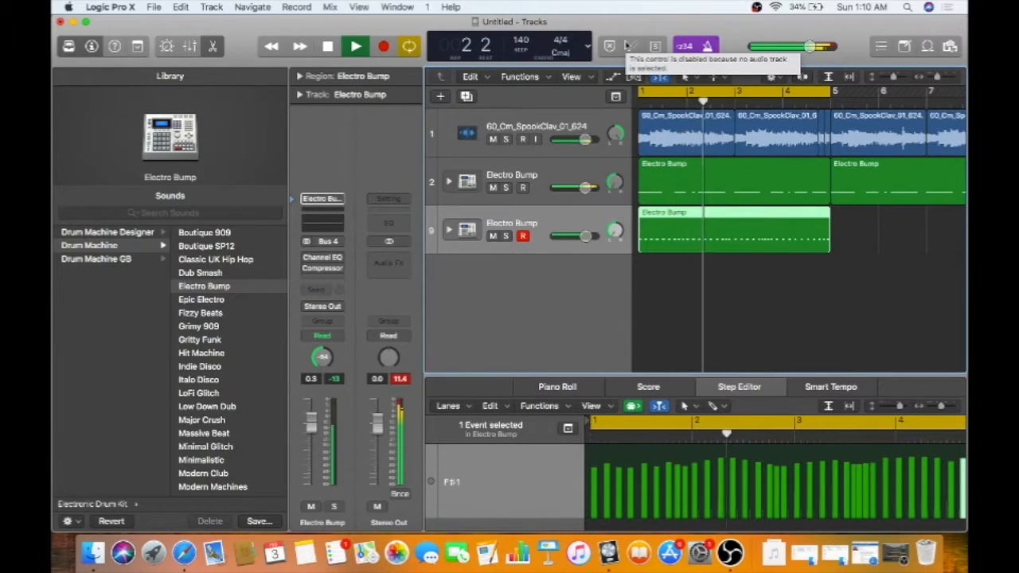
{"action": "key", "text": "space"}
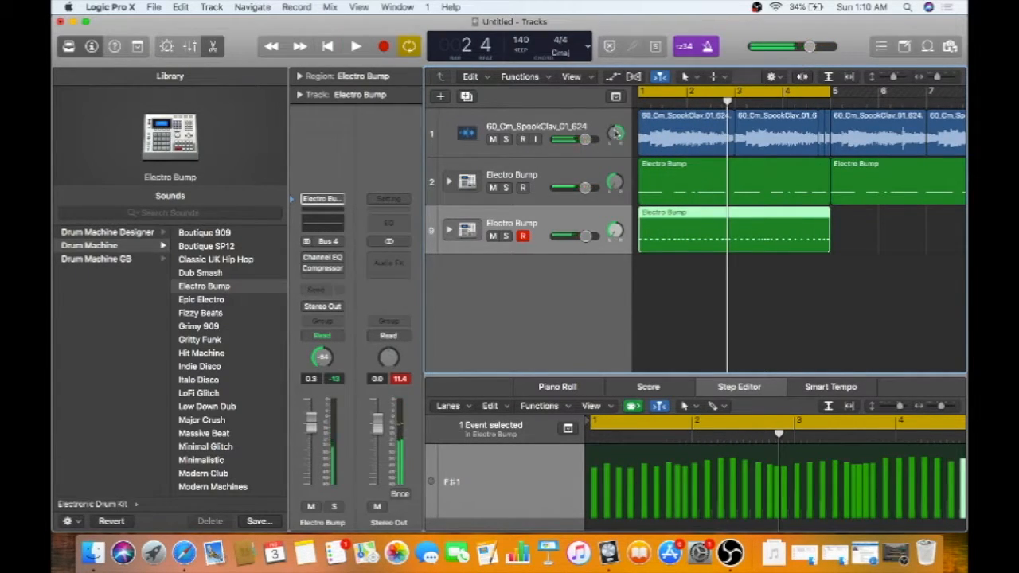
- Return the SpookClav loop track's pan to centre and set the hi-hat track's pan to -2
{"action": "left_click_drag", "start_coordinate": [616, 133], "coordinate": [615, 160]}
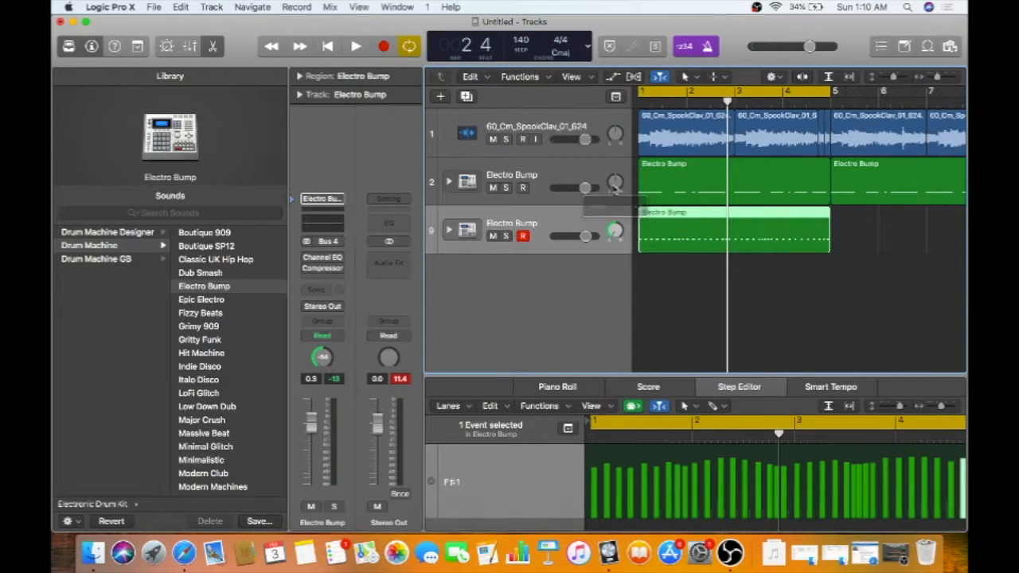
{"action": "left_click_drag", "start_coordinate": [615, 231], "coordinate": [613, 189]}
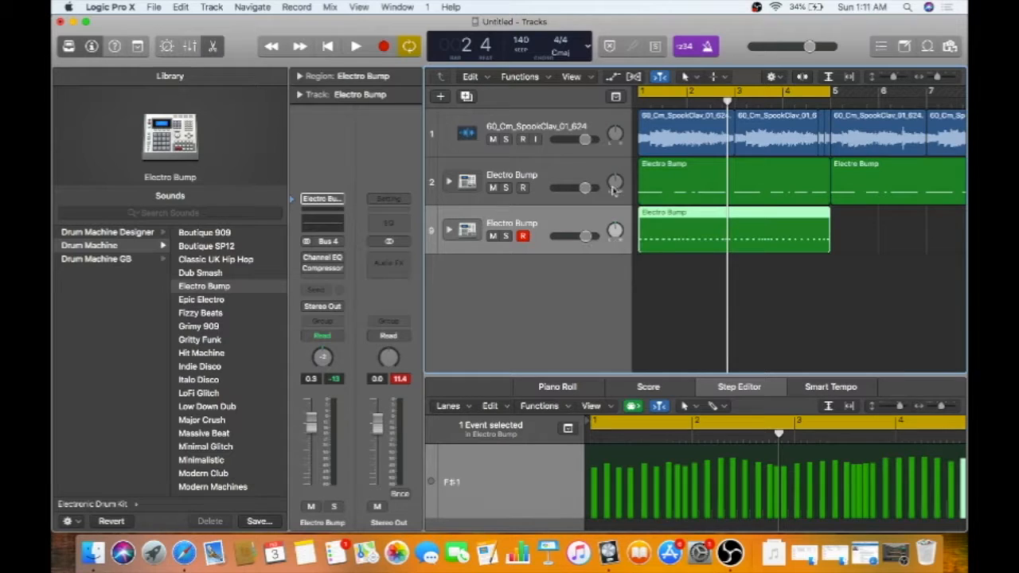
- Show the hi-hat region in an enlarged Piano Roll and examine its closed-hat notes from bar 1
{"action": "left_click", "coordinate": [557, 387]}
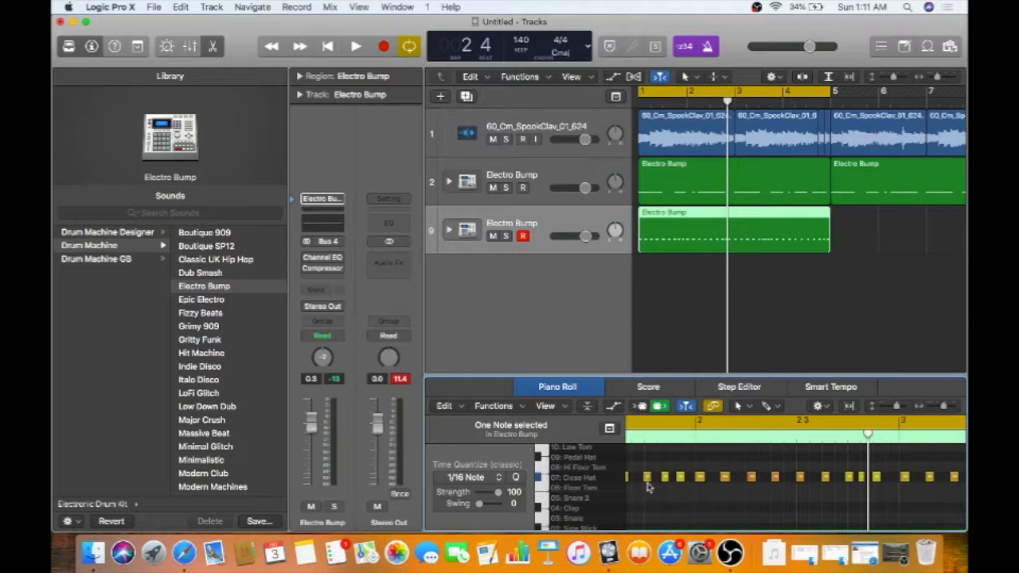
{"action": "scroll", "coordinate": [649, 487], "scroll_direction": "up", "scroll_amount": 5}
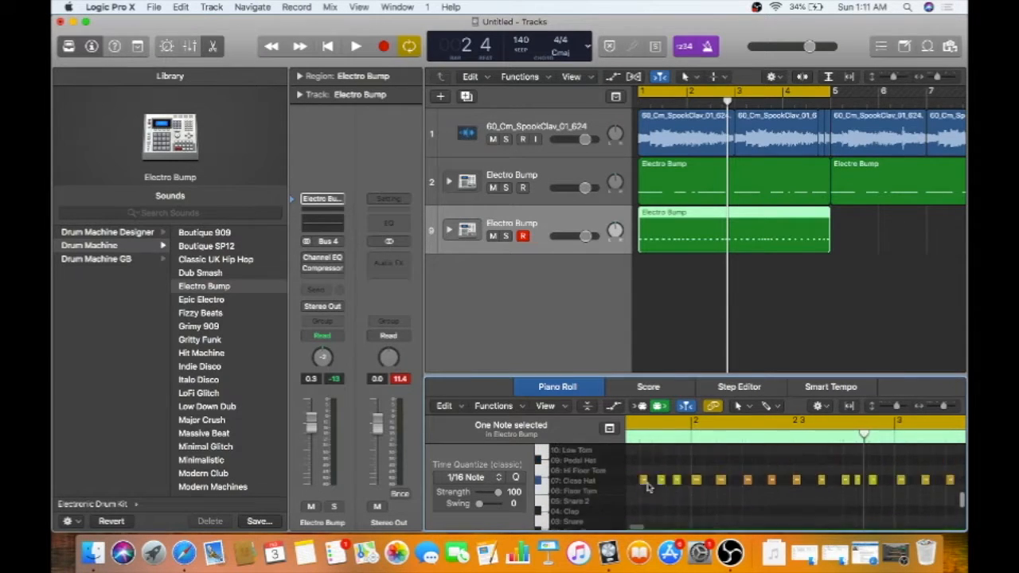
{"action": "scroll", "coordinate": [648, 487], "scroll_direction": "down", "scroll_amount": 4}
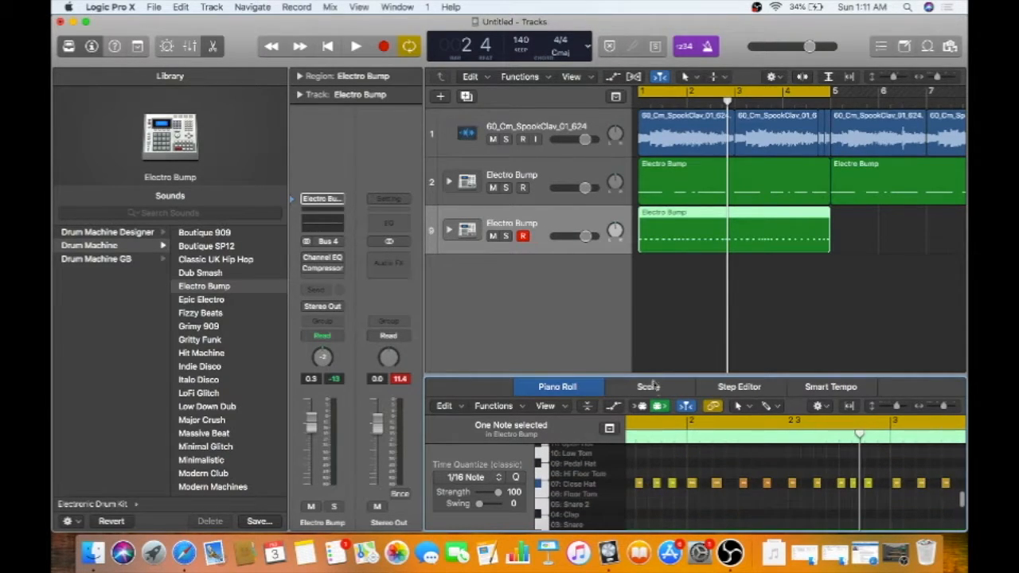
{"action": "left_click_drag", "start_coordinate": [653, 375], "coordinate": [643, 160]}
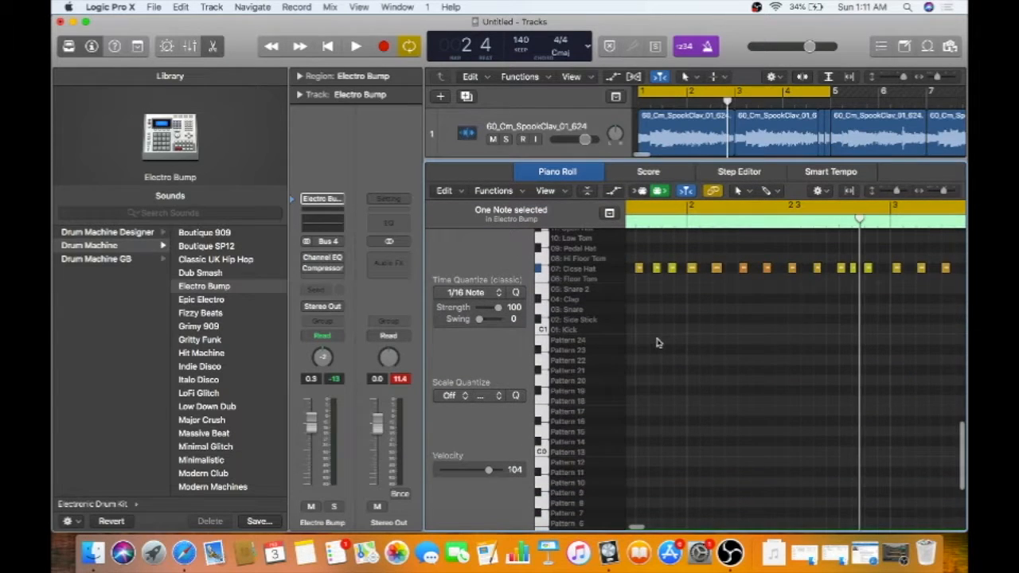
{"action": "scroll", "coordinate": [657, 342], "scroll_direction": "up", "scroll_amount": 5}
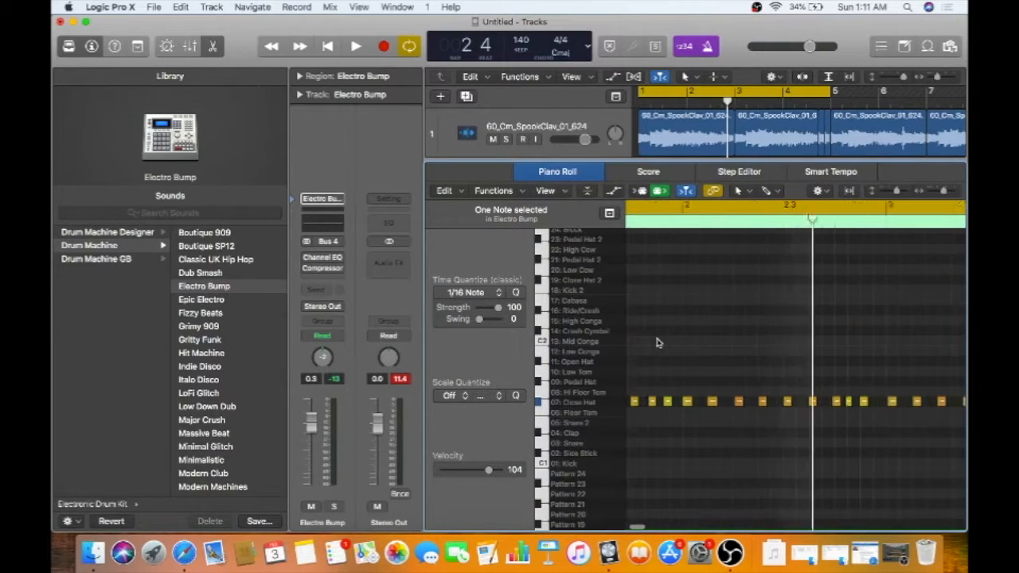
{"action": "scroll", "coordinate": [656, 343], "scroll_direction": "left", "scroll_amount": 5}
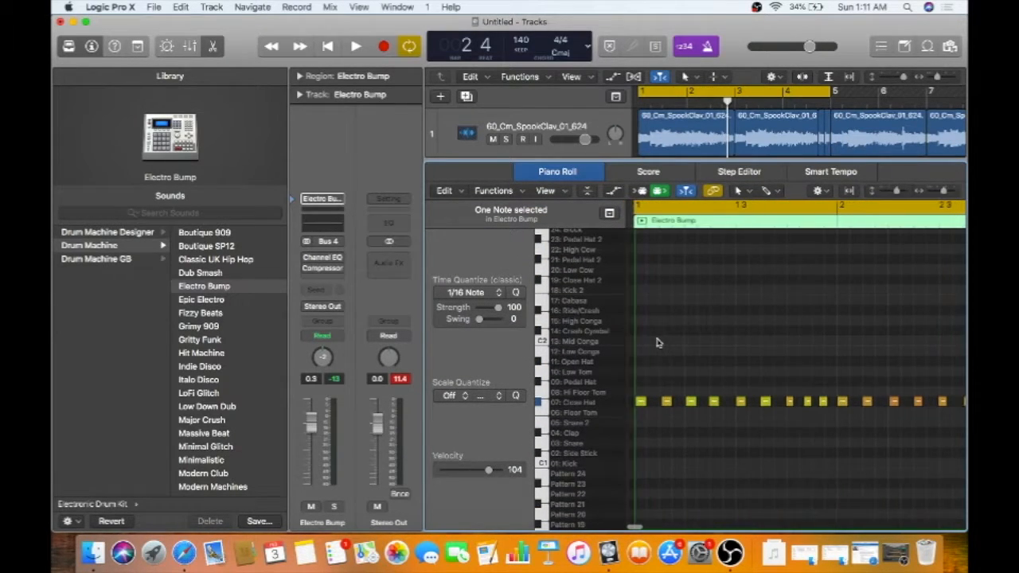
- Display the drum regions as a score and examine the hi-hat notation through bar 4
{"action": "left_click", "coordinate": [629, 169]}
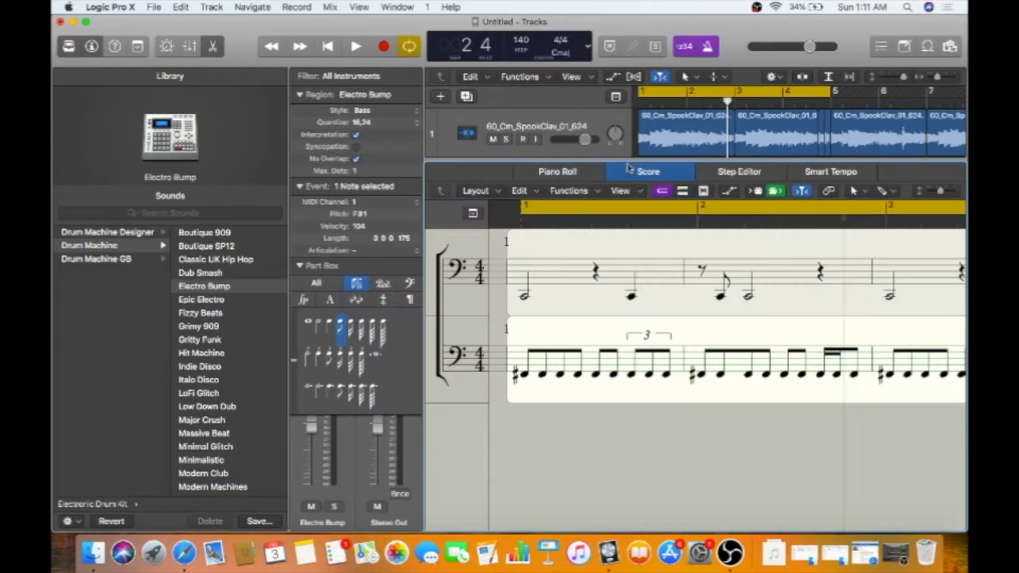
{"action": "scroll", "coordinate": [648, 334], "scroll_direction": "left", "scroll_amount": 5}
{"action": "scroll", "coordinate": [648, 334], "scroll_direction": "right", "scroll_amount": 5}
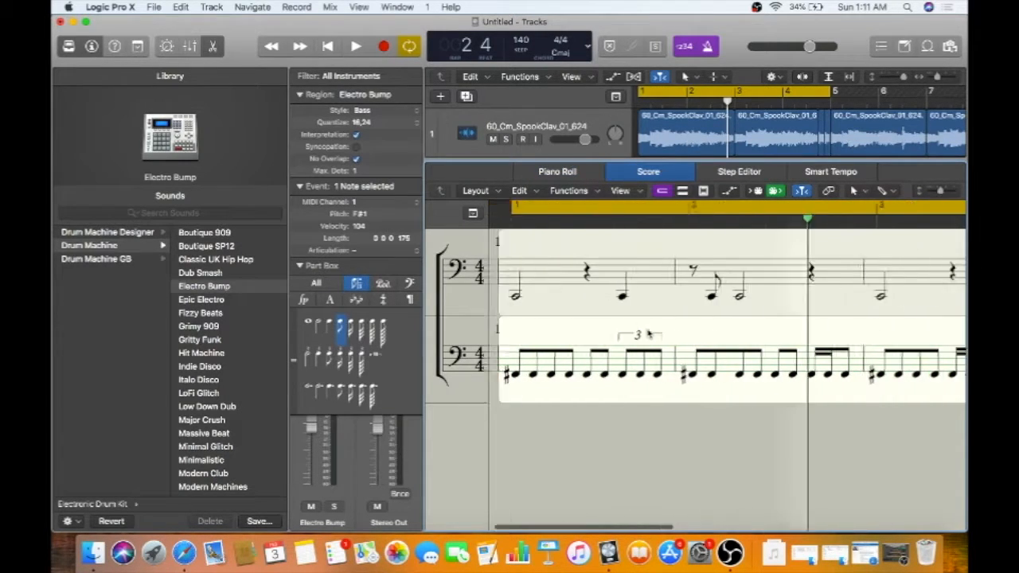
{"action": "scroll", "coordinate": [643, 334], "scroll_direction": "right", "scroll_amount": 2}
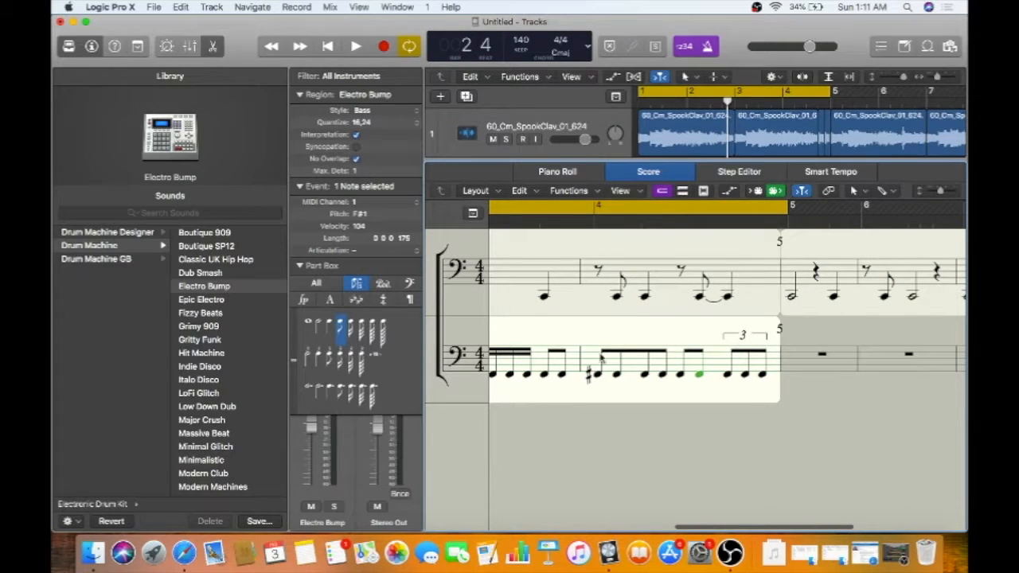
{"action": "scroll", "coordinate": [600, 360], "scroll_direction": "left", "scroll_amount": 10}
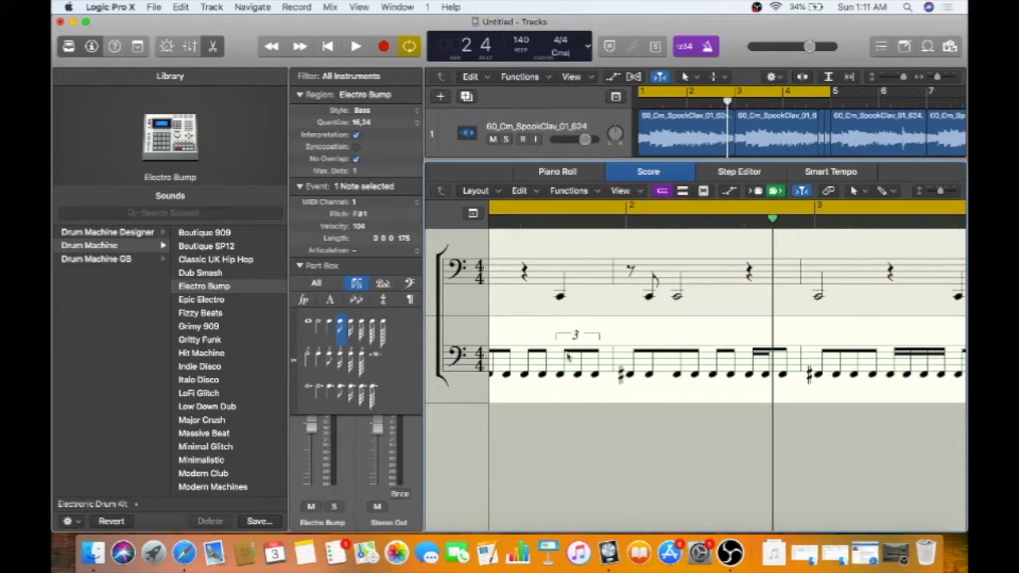
{"action": "scroll", "coordinate": [569, 358], "scroll_direction": "right", "scroll_amount": 10}
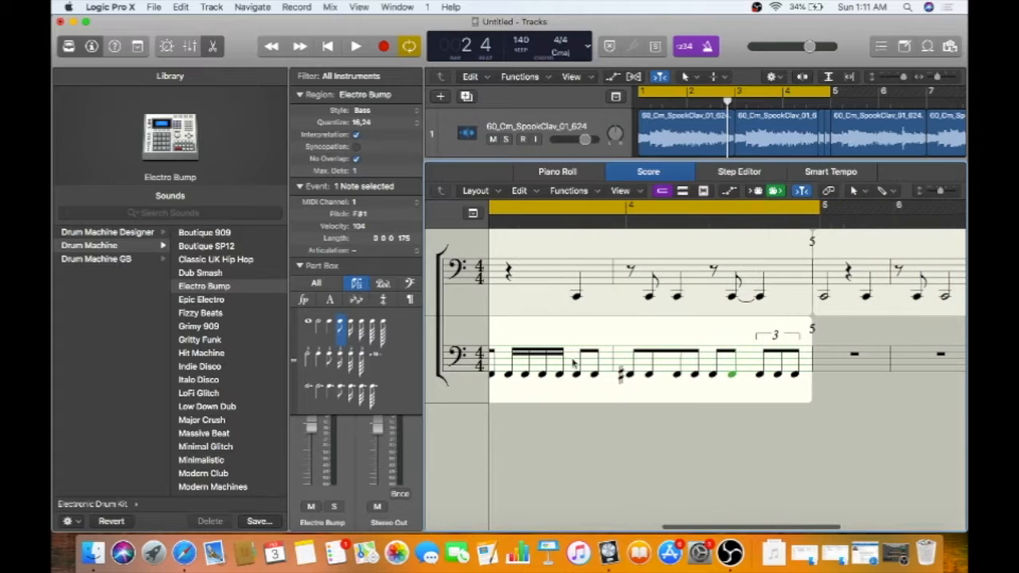
{"action": "scroll", "coordinate": [801, 350], "scroll_direction": "left", "scroll_amount": 10}
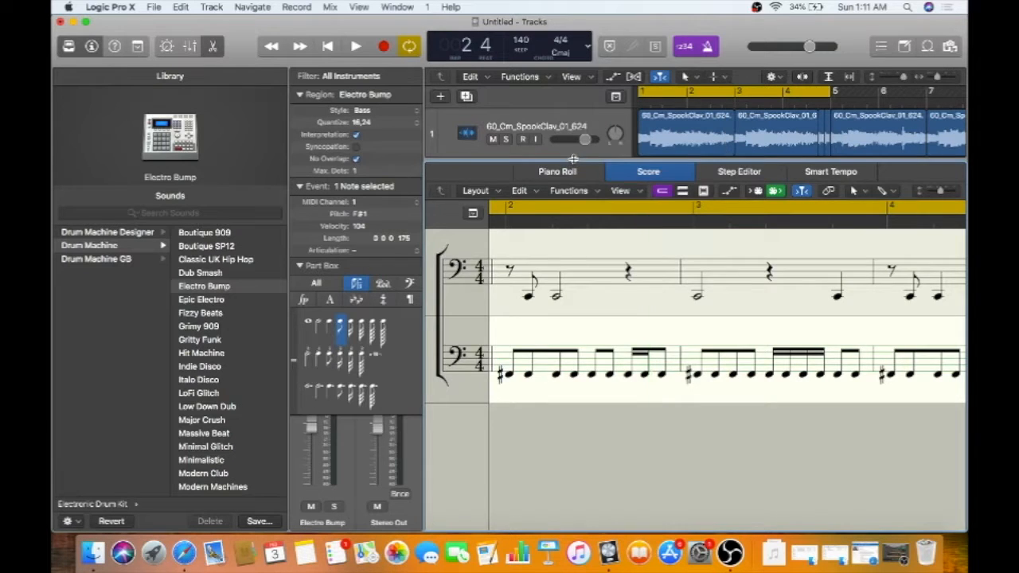
- Shrink the editor area, show the hi-hat region in the Step Editor again and play the cycle
{"action": "left_click_drag", "start_coordinate": [573, 159], "coordinate": [612, 394]}
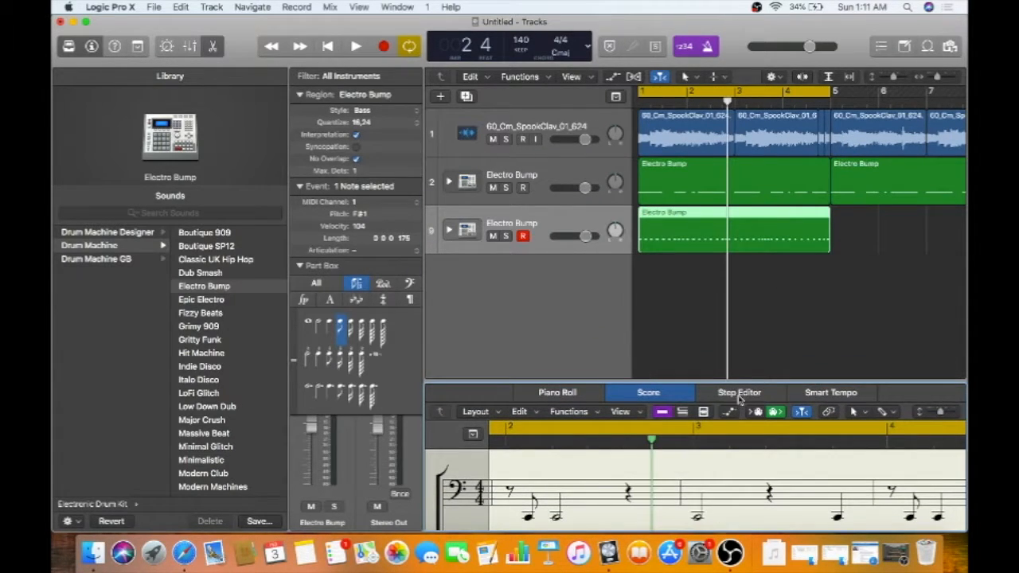
{"action": "left_click", "coordinate": [738, 398]}
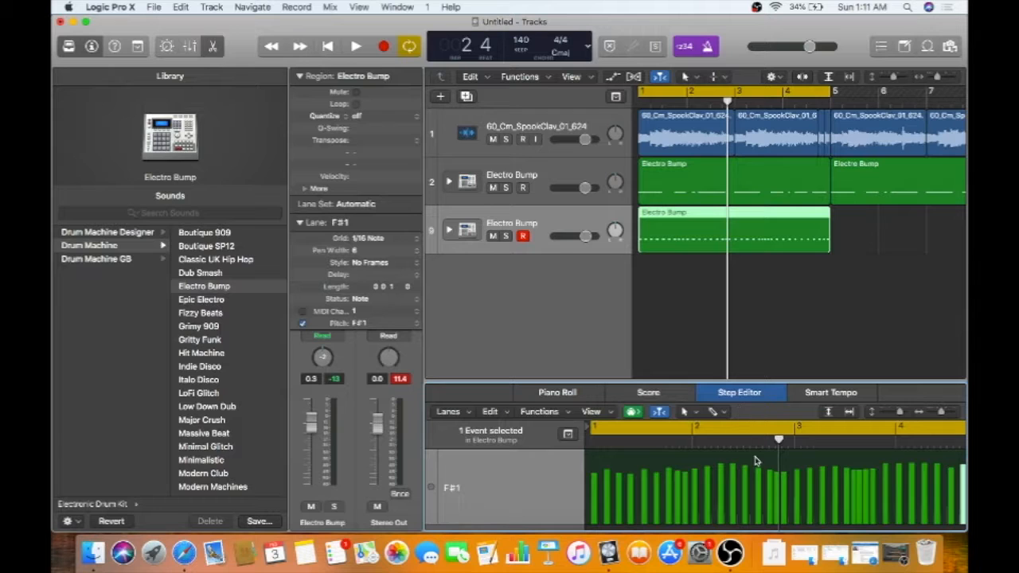
{"action": "left_click", "coordinate": [808, 394]}
{"action": "left_click", "coordinate": [753, 347]}
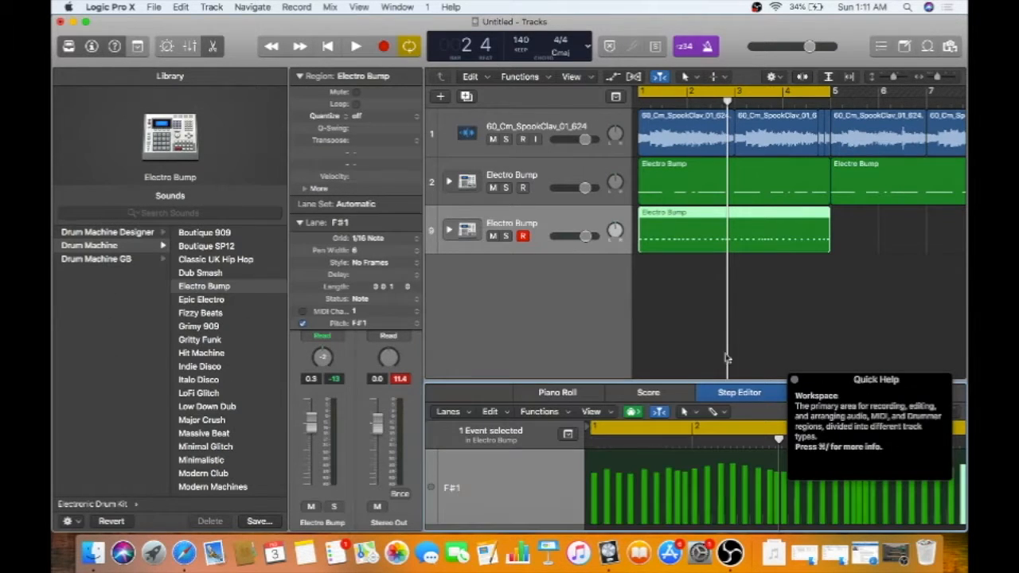
{"action": "left_click", "coordinate": [792, 378]}
{"action": "key", "text": "space"}
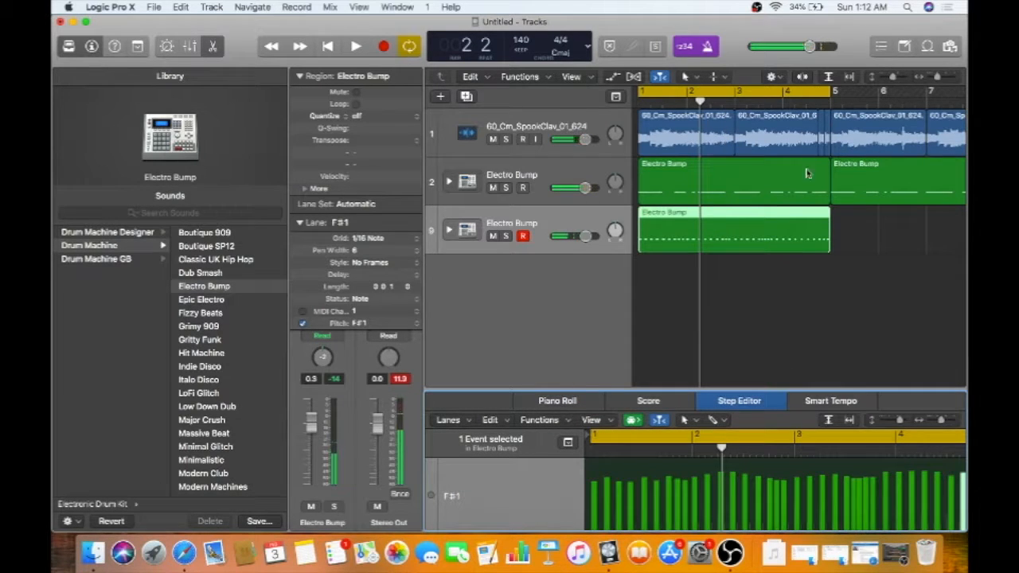
- Copy the four-bar hi-hat region and paste it twice in a row on its track, starting at bar 5
{"action": "left_click", "coordinate": [791, 229]}
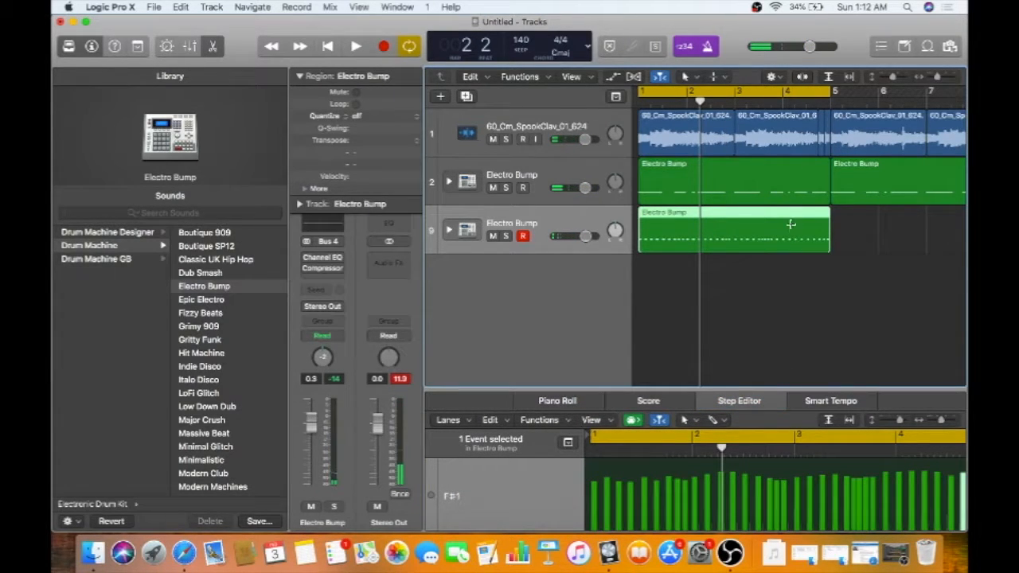
{"action": "left_click", "coordinate": [832, 101]}
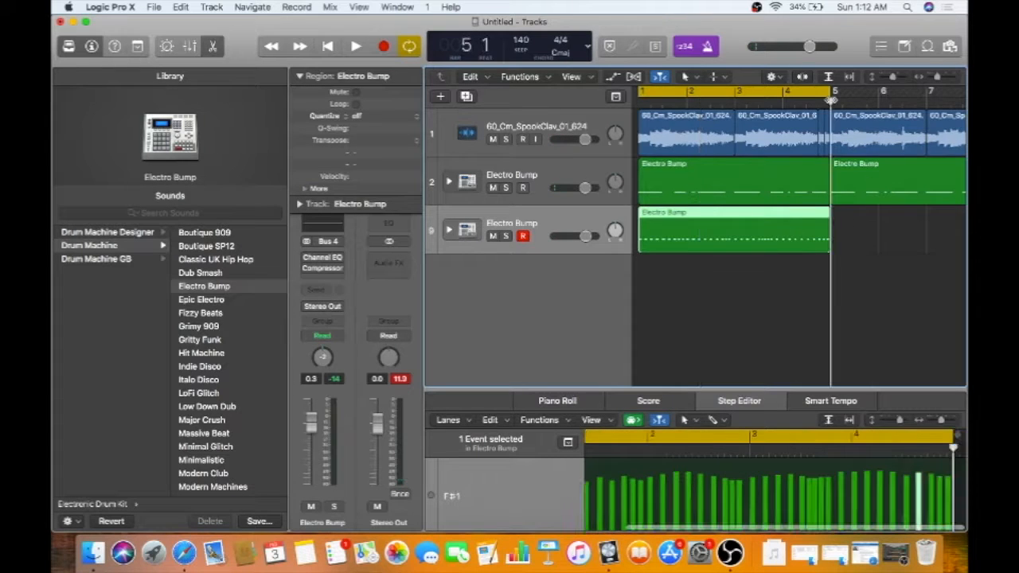
{"action": "key", "text": "super+v"}
{"action": "key", "text": "super+v"}
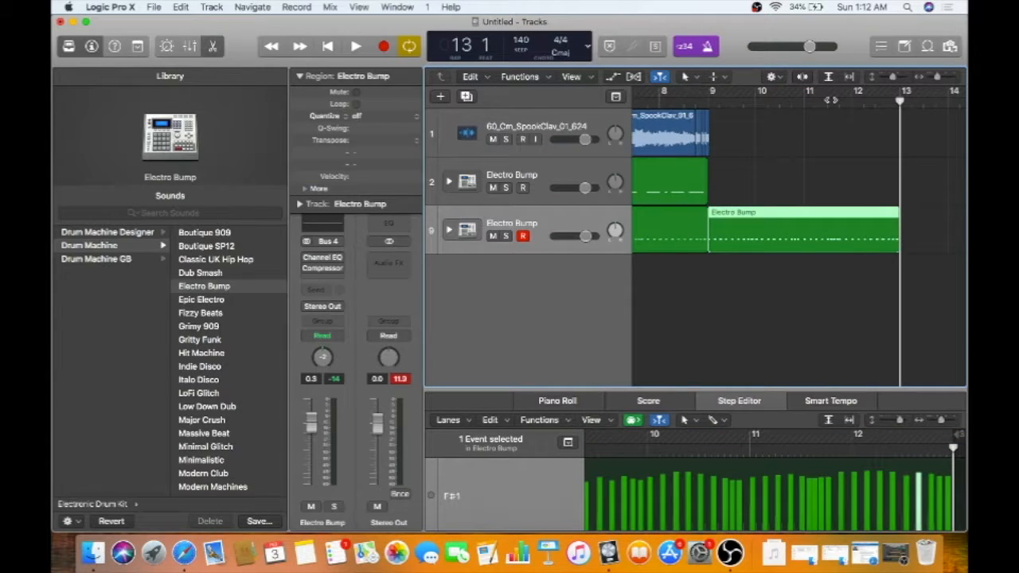
- Remove the extra hi-hat copy starting at bar 9, restore it once, and delete it again
{"action": "key", "text": "super+z"}
{"action": "scroll", "coordinate": [811, 169], "scroll_direction": "left", "scroll_amount": 10}
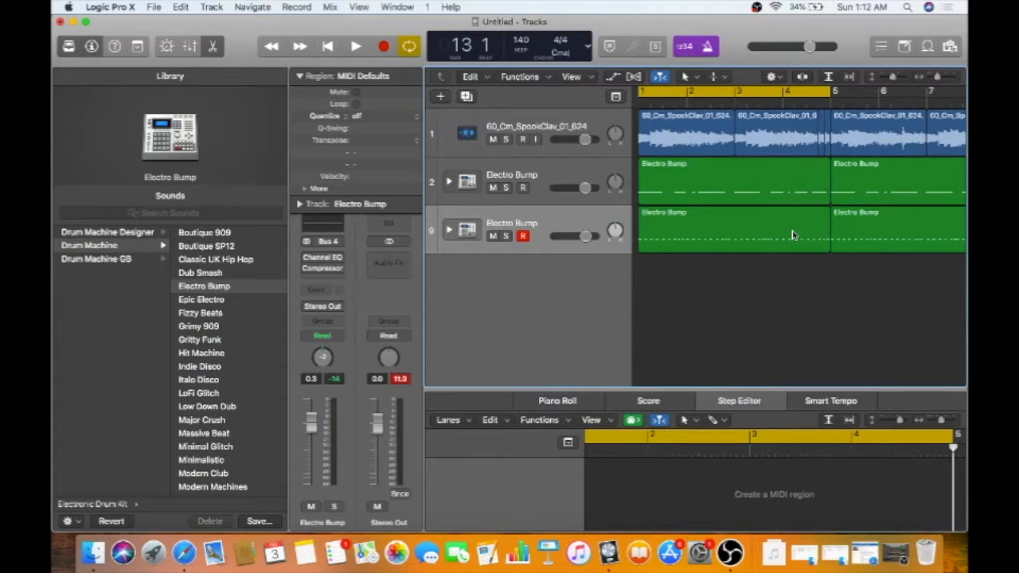
{"action": "scroll", "coordinate": [792, 235], "scroll_direction": "right", "scroll_amount": 10}
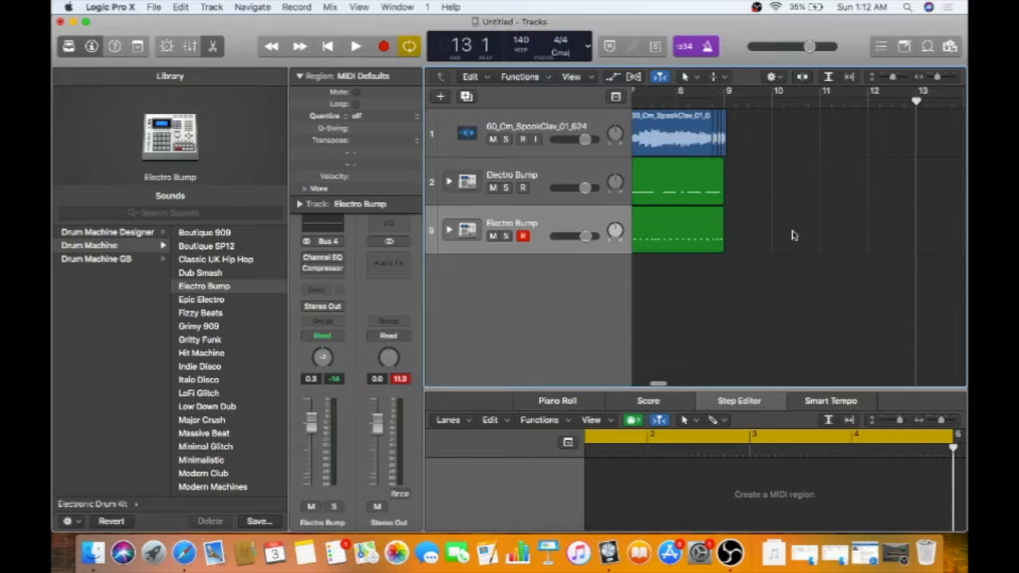
{"action": "key", "text": "super+z"}
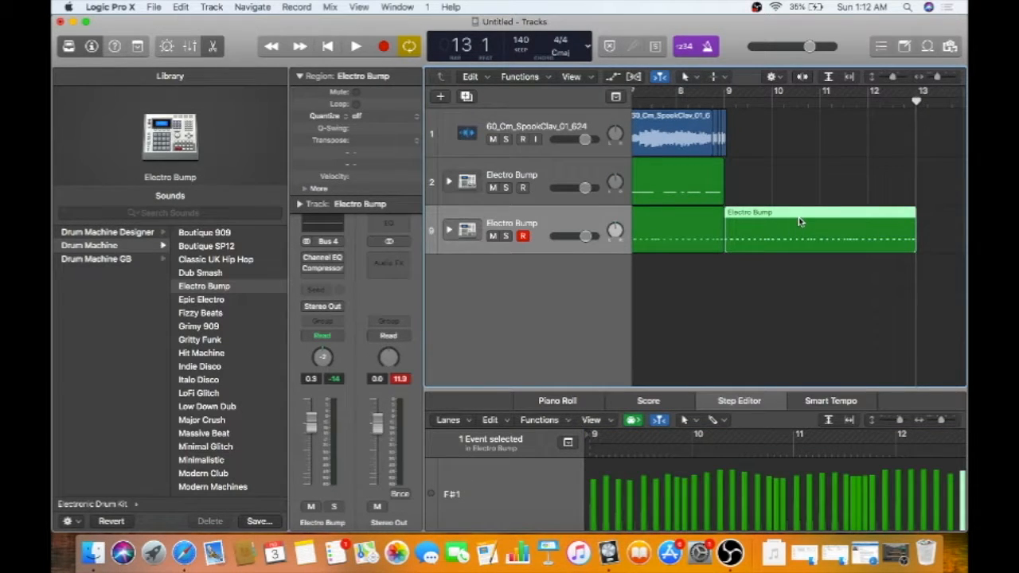
{"action": "key", "text": "Delete"}
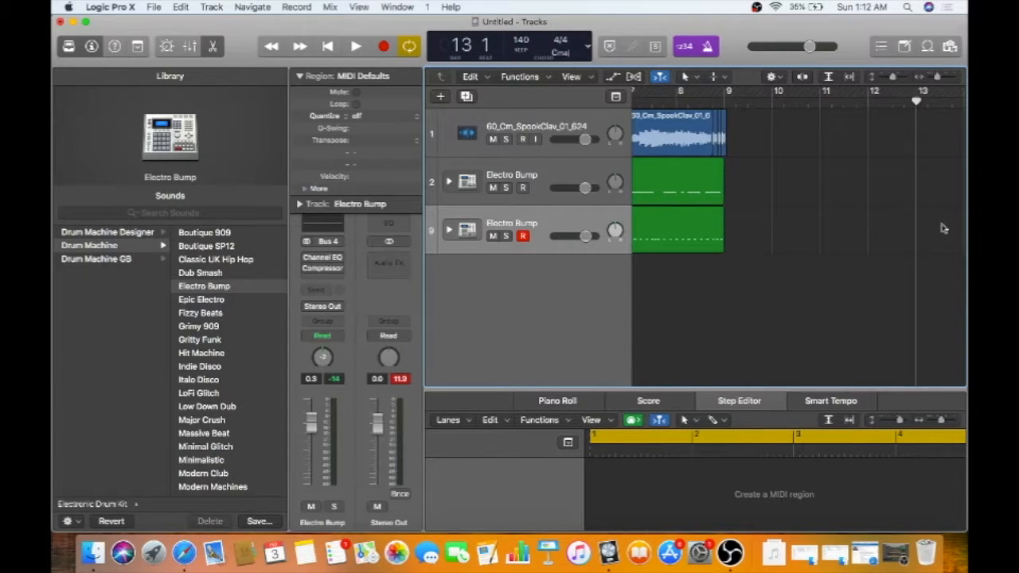
- Add one new software instrument track with the default patch and output 1 + 2
{"action": "scroll", "coordinate": [943, 228], "scroll_direction": "left", "scroll_amount": 10}
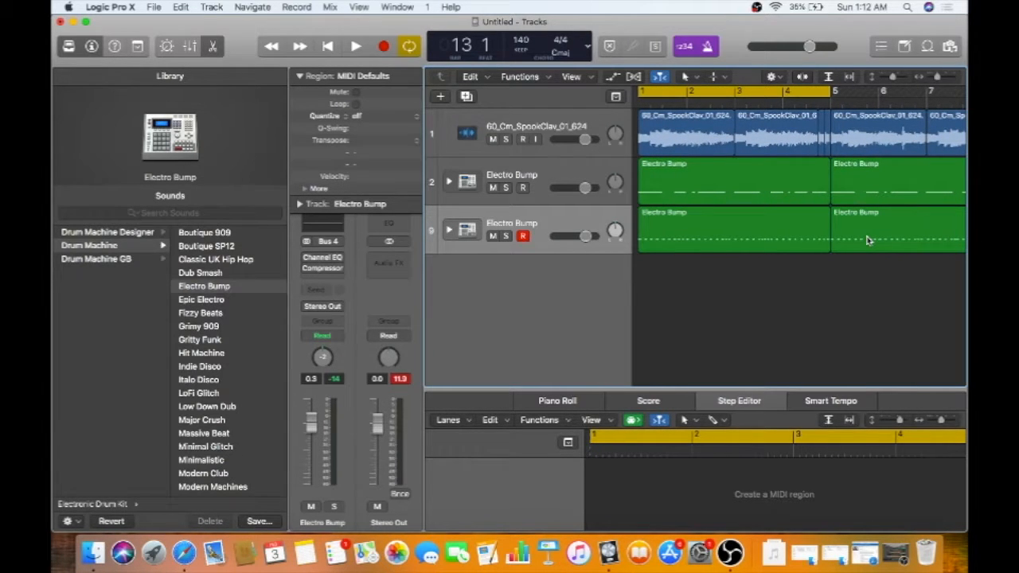
{"action": "left_click", "coordinate": [437, 96]}
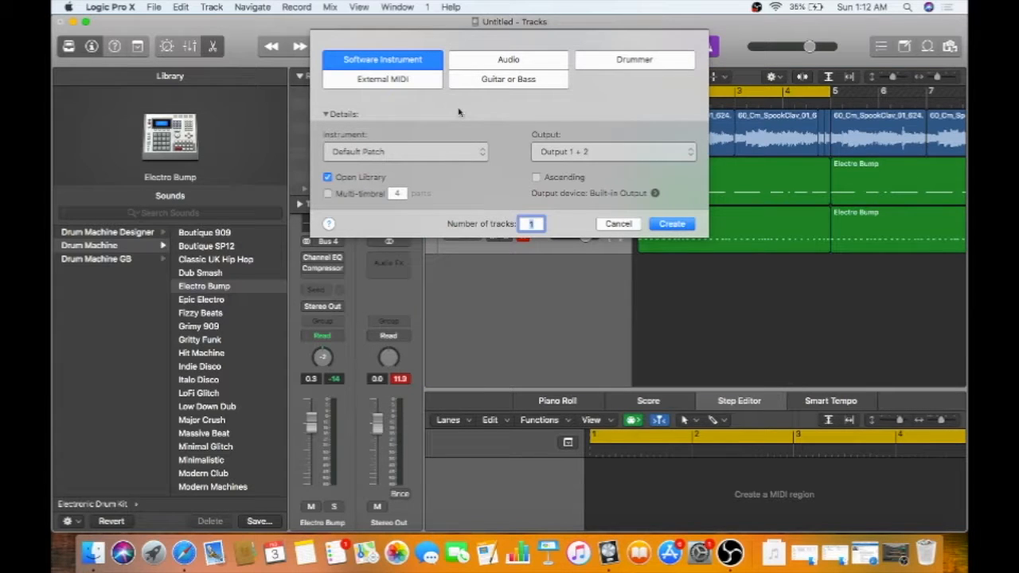
{"action": "left_click", "coordinate": [669, 224]}
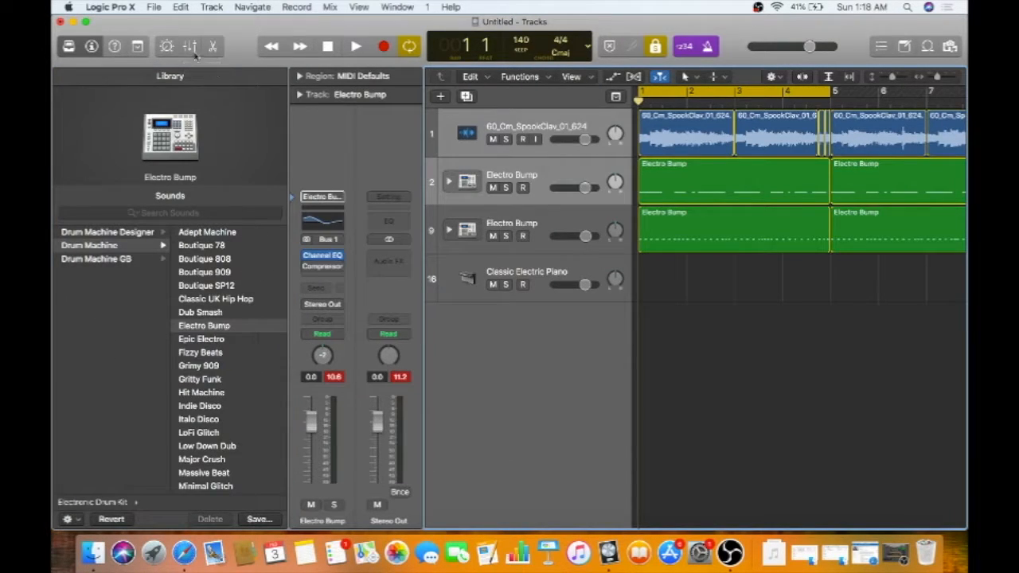
- Show and hide the Mixer several times, leave it open, and look over the tracks' channel strips
{"action": "key", "text": "x"}
{"action": "key", "text": "x"}
{"action": "key", "text": "x"}
{"action": "key", "text": "x"}
{"action": "key", "text": "x"}
{"action": "key", "text": "x"}
{"action": "left_click", "coordinate": [191, 47]}
{"action": "left_click", "coordinate": [190, 47]}
{"action": "key", "text": "x"}
{"action": "scroll", "coordinate": [731, 376], "scroll_direction": "up", "scroll_amount": 10}
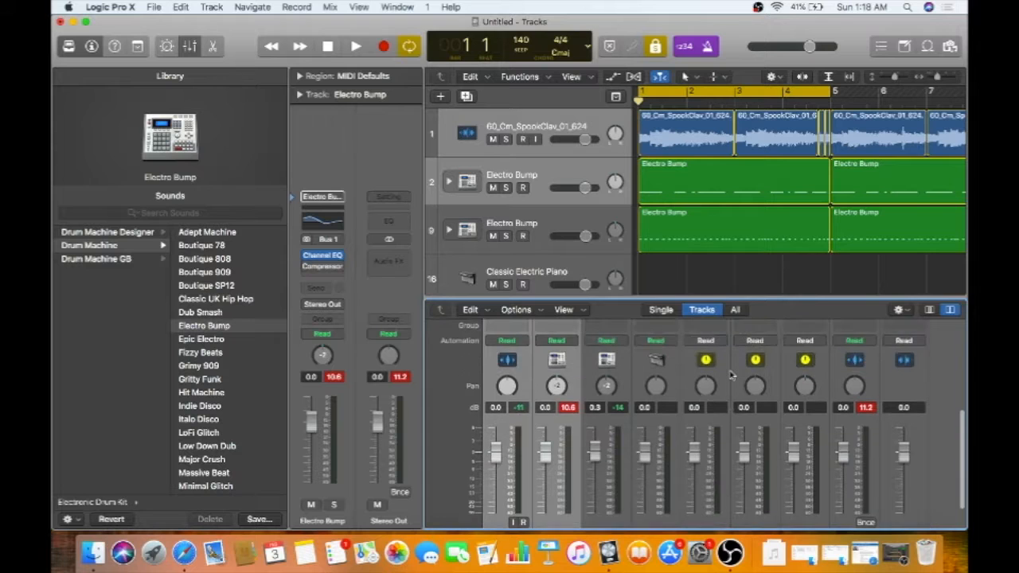
{"action": "scroll", "coordinate": [730, 376], "scroll_direction": "down", "scroll_amount": 10}
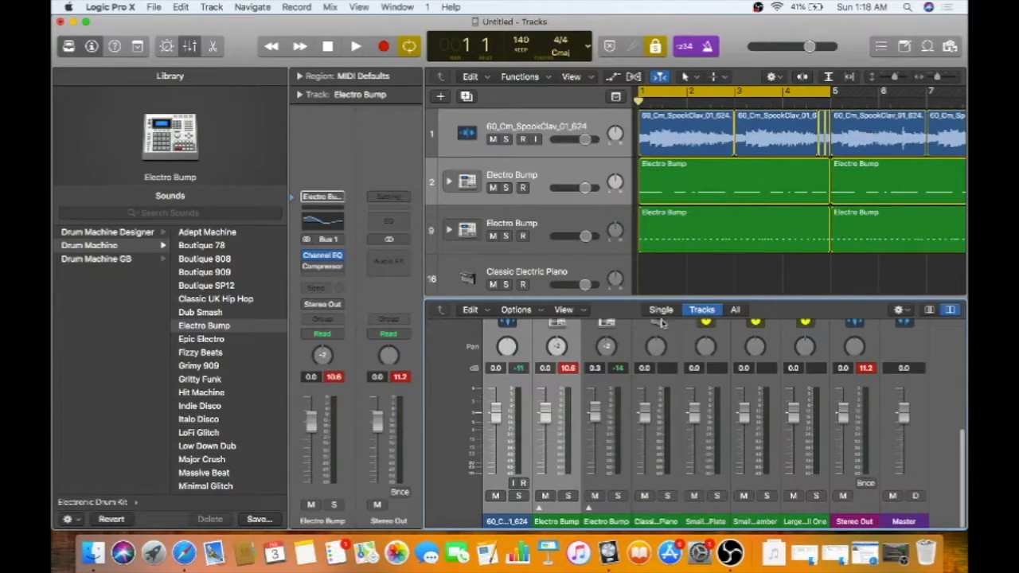
- Enlarge the Mixer and lower the first three tracks' volumes together to -1.3, -1.5 and -0.1 dB
{"action": "left_click_drag", "start_coordinate": [639, 299], "coordinate": [637, 129]}
{"action": "left_click_drag", "start_coordinate": [544, 423], "coordinate": [497, 420]}
{"action": "left_click", "coordinate": [503, 427]}
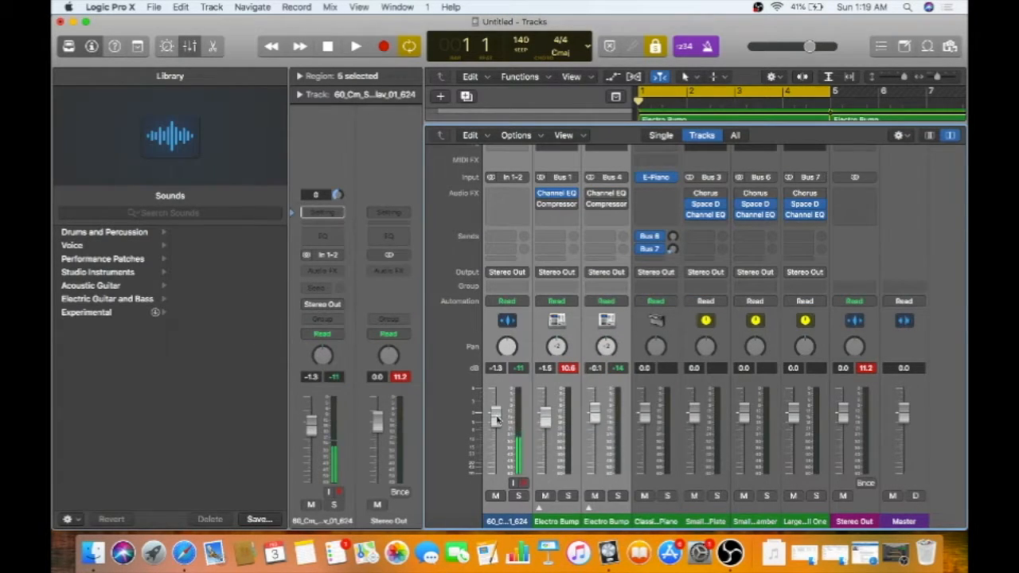
- Clear the multi-strip selection and leave only the first Electro Bump channel strip selected in the Mixer
{"action": "left_click", "coordinate": [538, 460]}
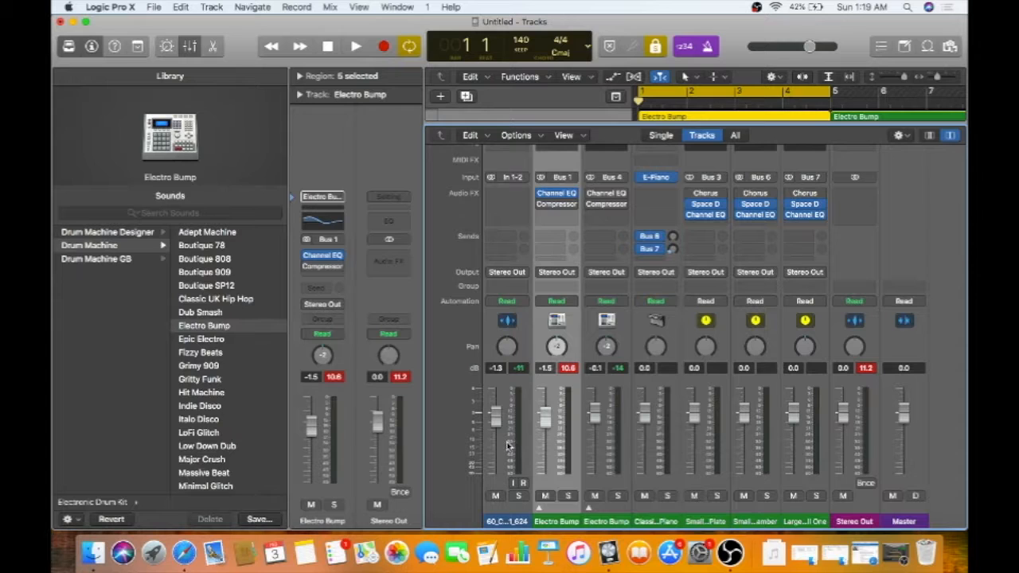
{"action": "left_click", "coordinate": [508, 446]}
{"action": "left_click", "coordinate": [554, 442]}
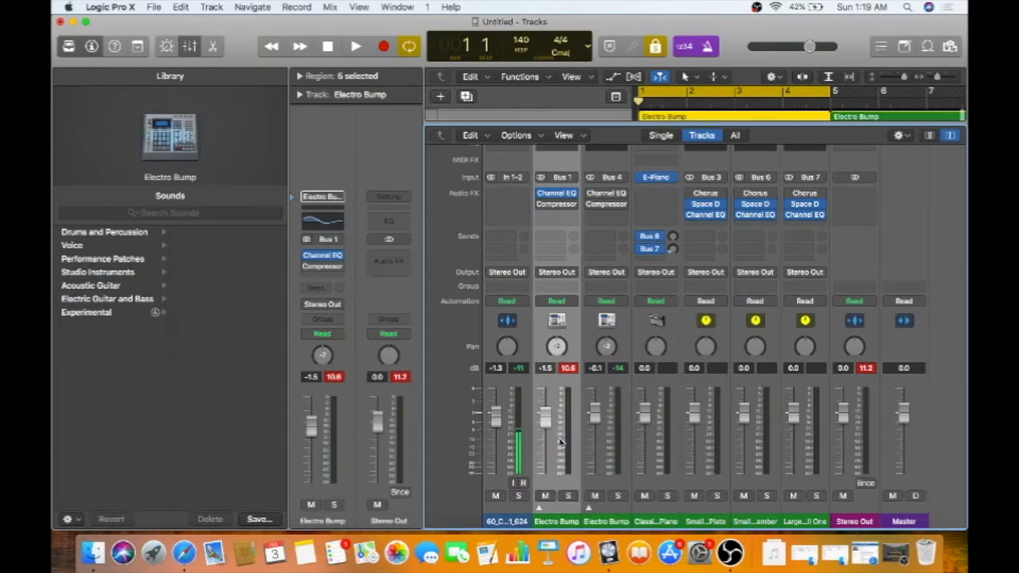
{"action": "left_click", "coordinate": [610, 442]}
{"action": "left_click", "coordinate": [571, 445]}
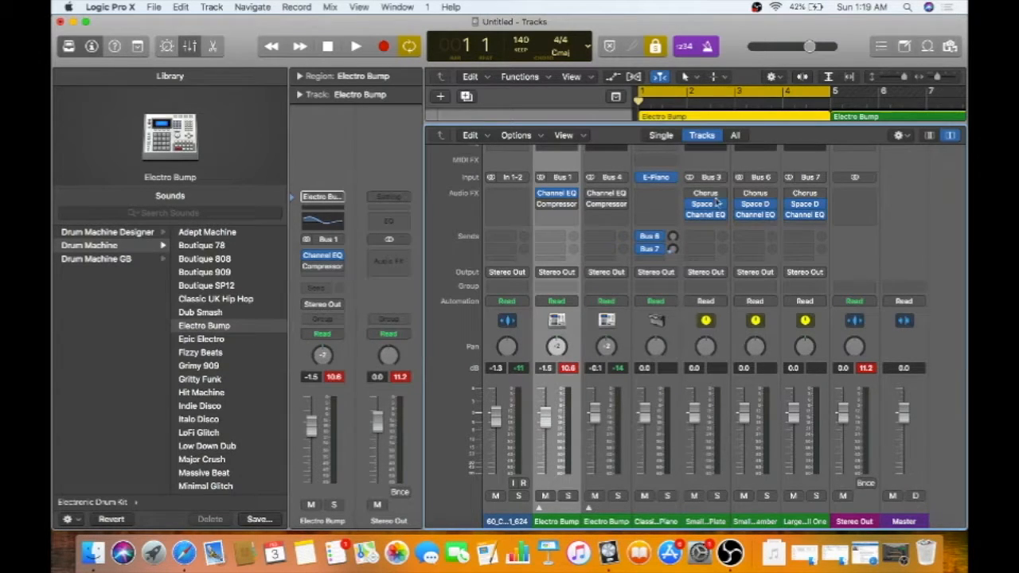
- Rename the auxiliary channel strip fed by Bus 3 as verb
{"action": "scroll", "coordinate": [723, 378], "scroll_direction": "down", "scroll_amount": 1}
{"action": "scroll", "coordinate": [723, 379], "scroll_direction": "up", "scroll_amount": 1}
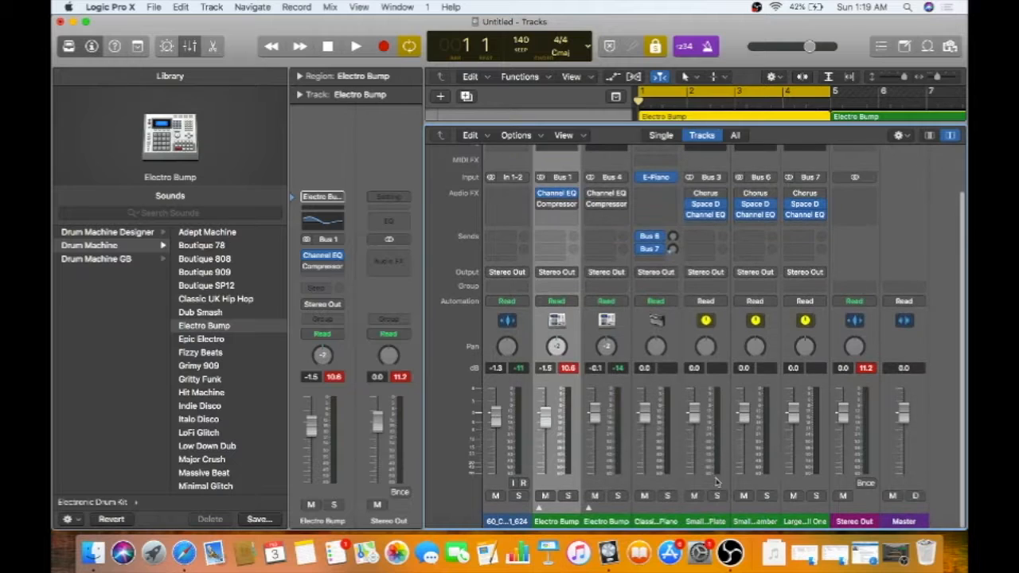
{"action": "left_click", "coordinate": [710, 522]}
{"action": "double_click", "coordinate": [711, 521]}
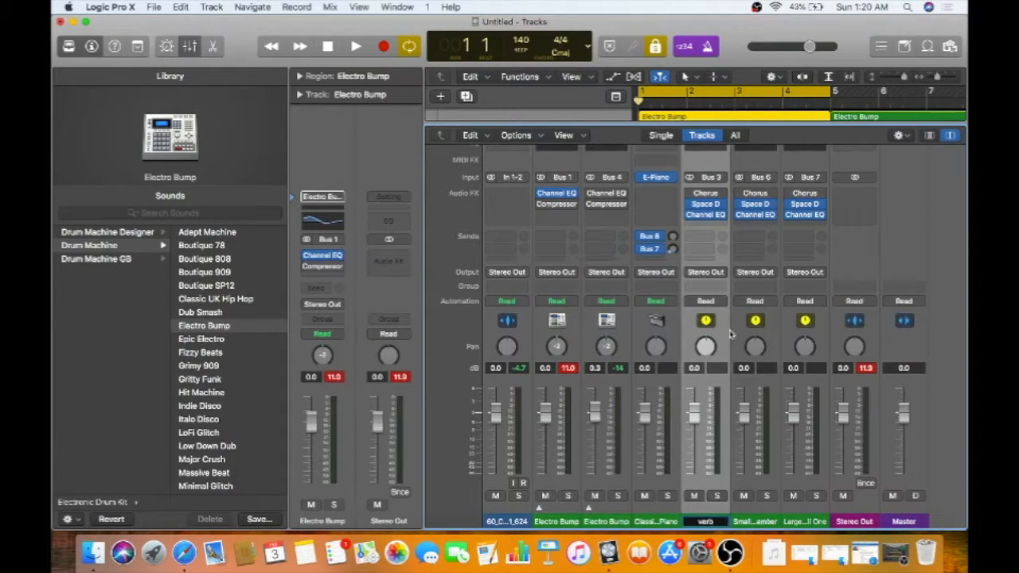
- Insert ChromaVerb in the empty audio effect slot of the verb strip and close its plug-in window
{"action": "left_click", "coordinate": [707, 227]}
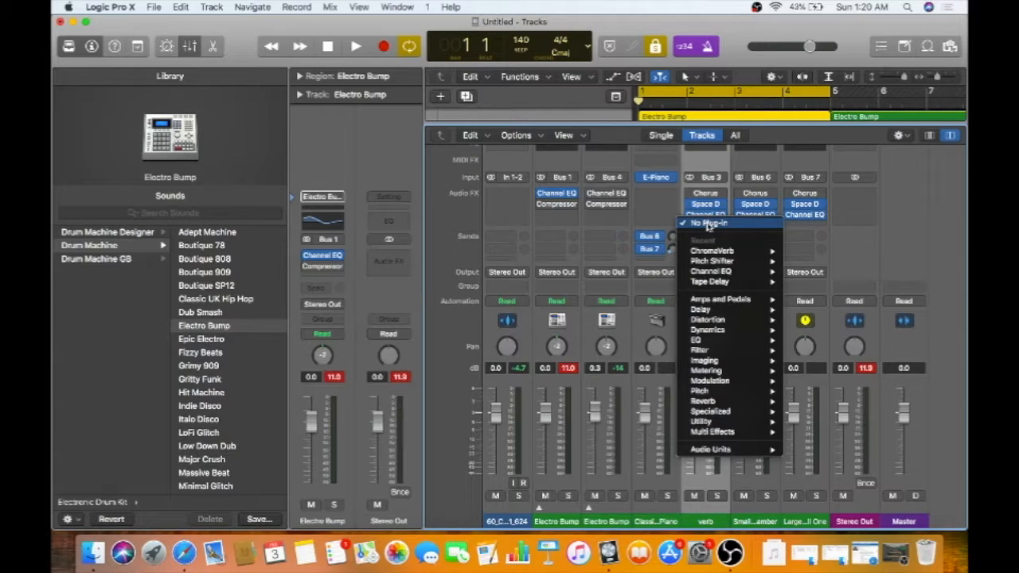
{"action": "mouse_move", "coordinate": [709, 255]}
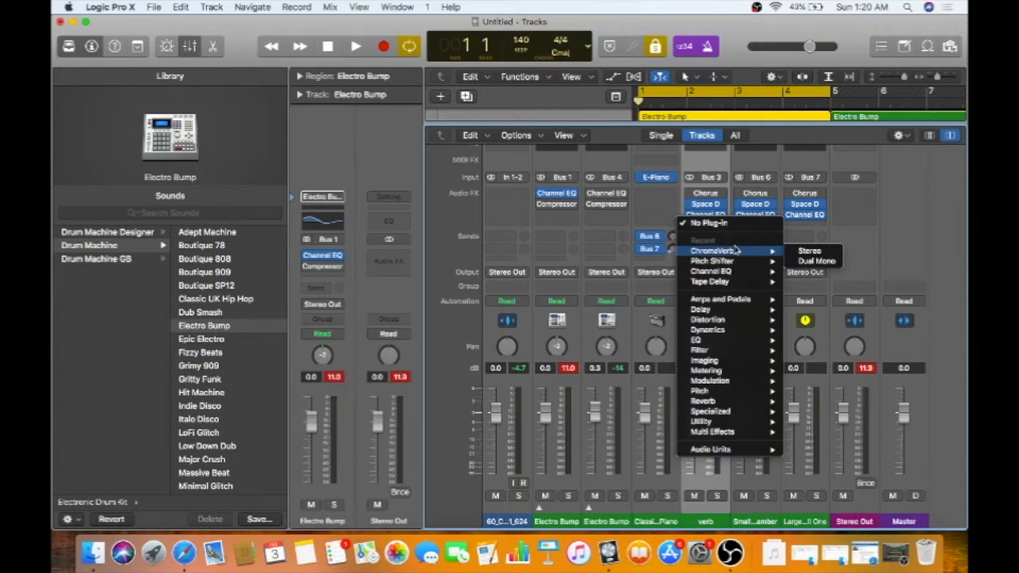
{"action": "key", "text": "Escape"}
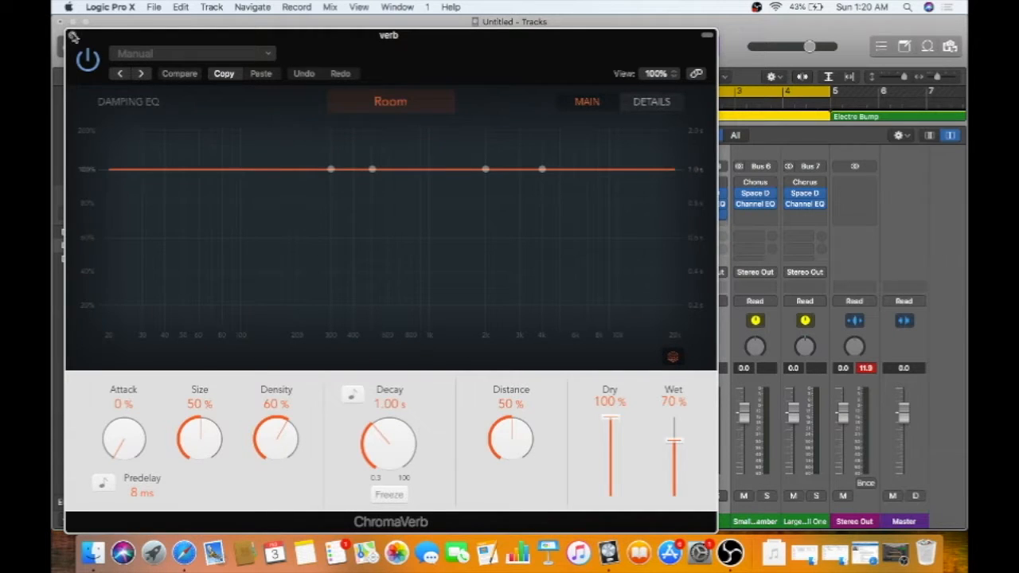
{"action": "left_click", "coordinate": [72, 37]}
- Remove the Channel EQ, Space Designer and Chorus effects from the verb strip, keeping only ChromaVerb
{"action": "left_click", "coordinate": [726, 205]}
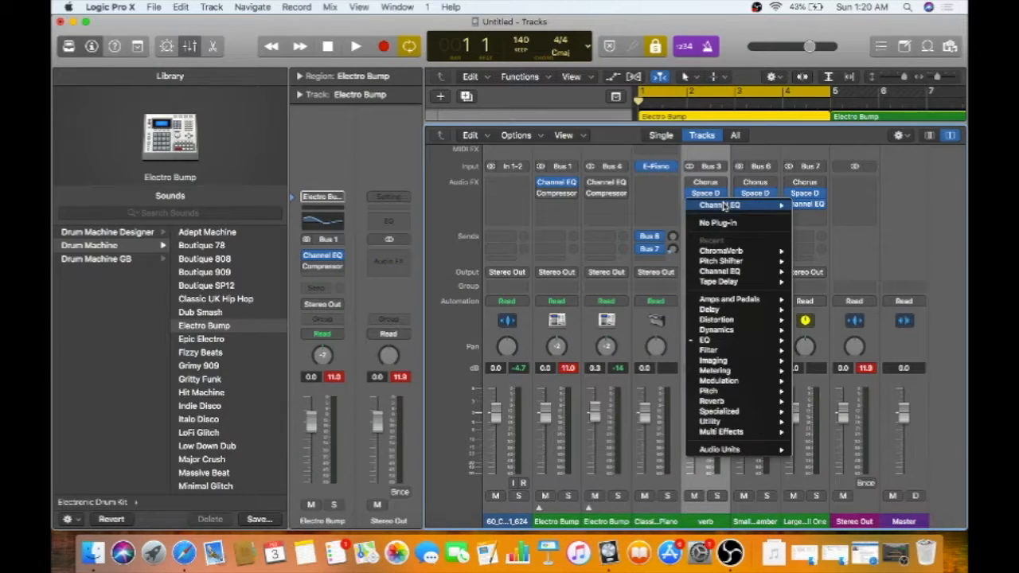
{"action": "key", "text": "Escape"}
{"action": "left_click", "coordinate": [725, 194]}
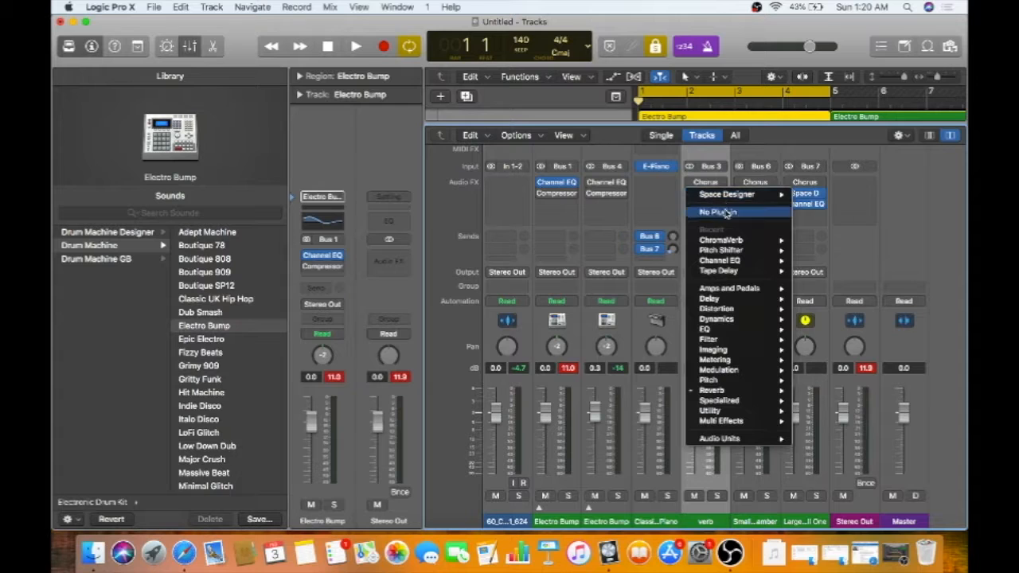
{"action": "left_click", "coordinate": [725, 213]}
{"action": "left_click", "coordinate": [723, 184]}
{"action": "left_click", "coordinate": [717, 201]}
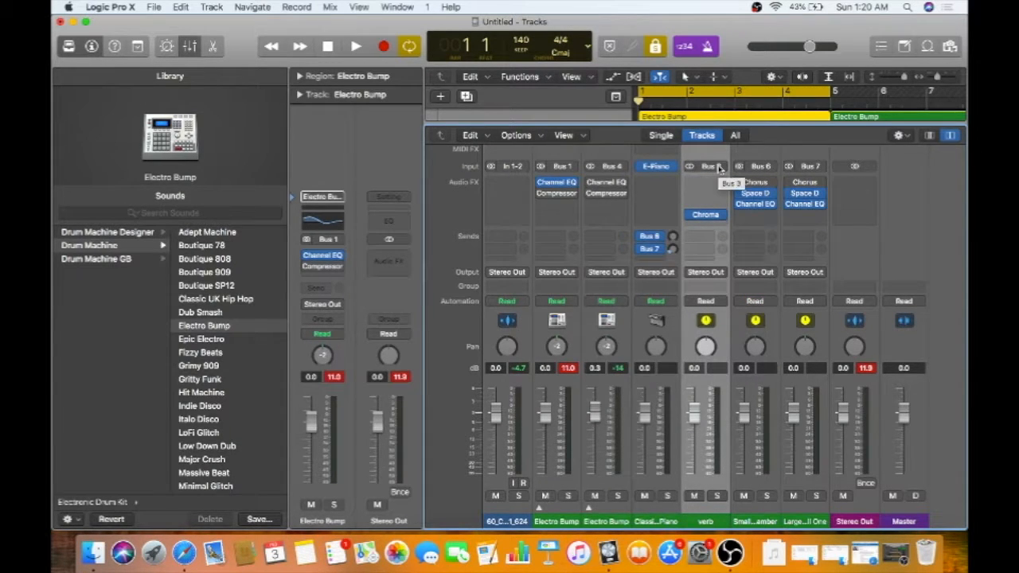
- Check the verb strip's Bus 3 input and add a send to Bus 3 on the first Electro Bump strip
{"action": "left_click", "coordinate": [717, 165]}
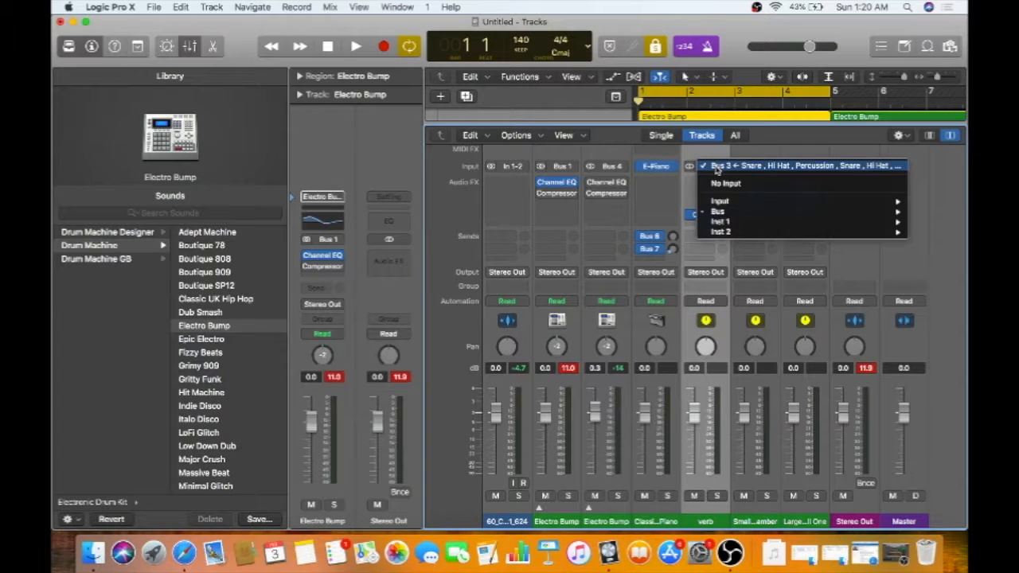
{"action": "left_click", "coordinate": [715, 167]}
{"action": "left_click", "coordinate": [716, 167]}
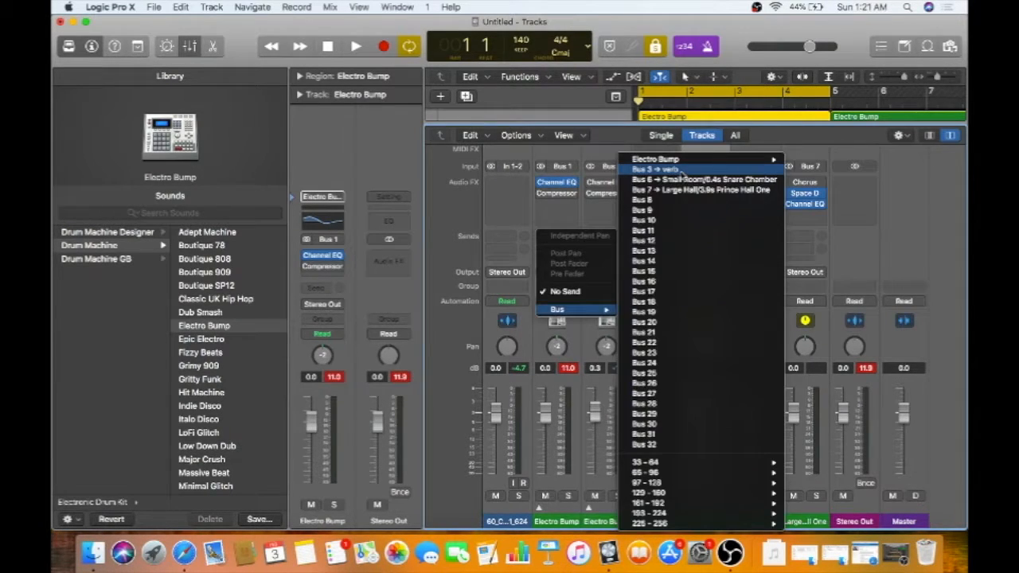
{"action": "left_click", "coordinate": [660, 170]}
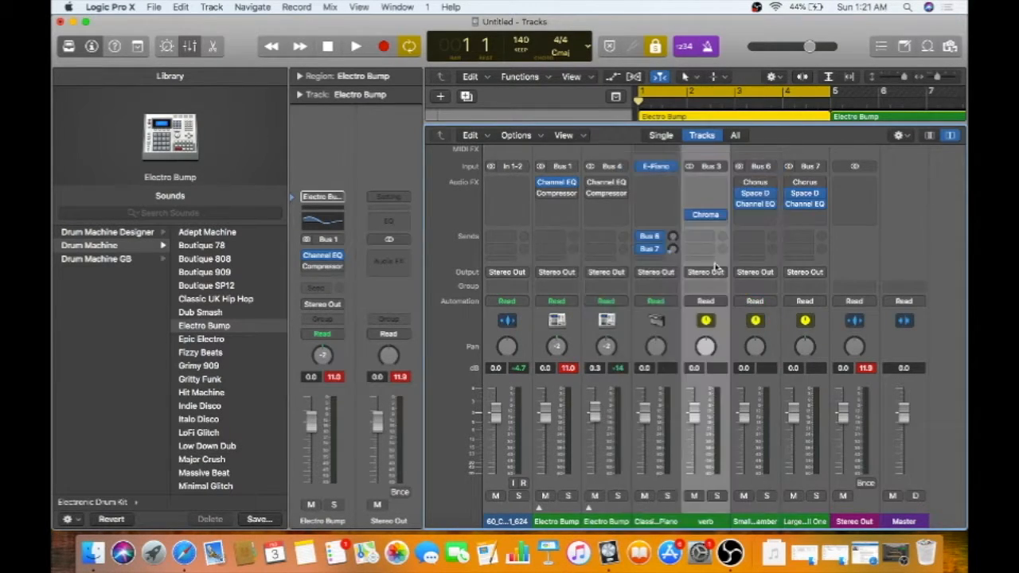
- Turn up the Bus 3 send on the first Electro Bump strip and play that track soloed
{"action": "key", "text": "space"}
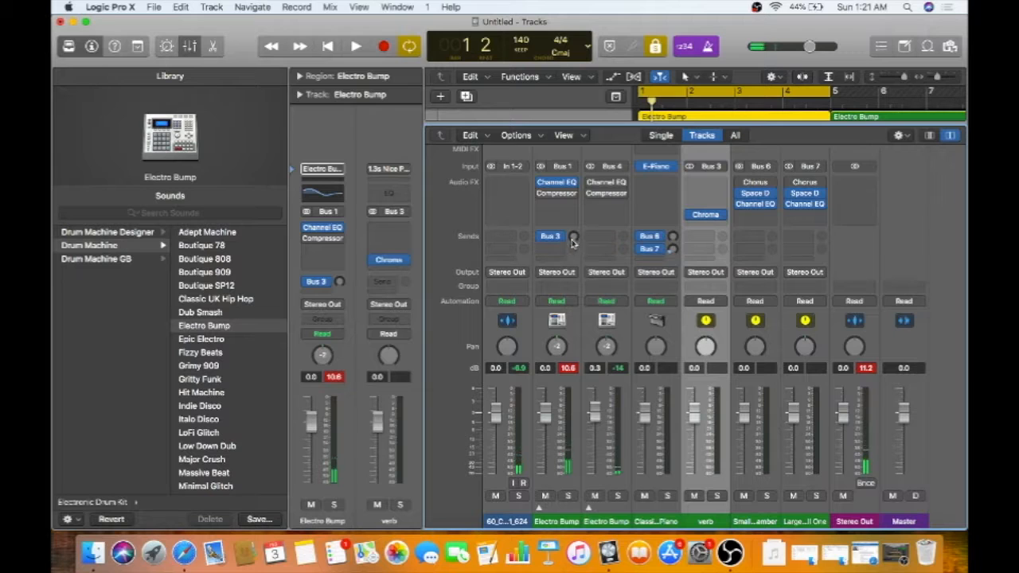
{"action": "left_click_drag", "start_coordinate": [573, 236], "coordinate": [573, 262]}
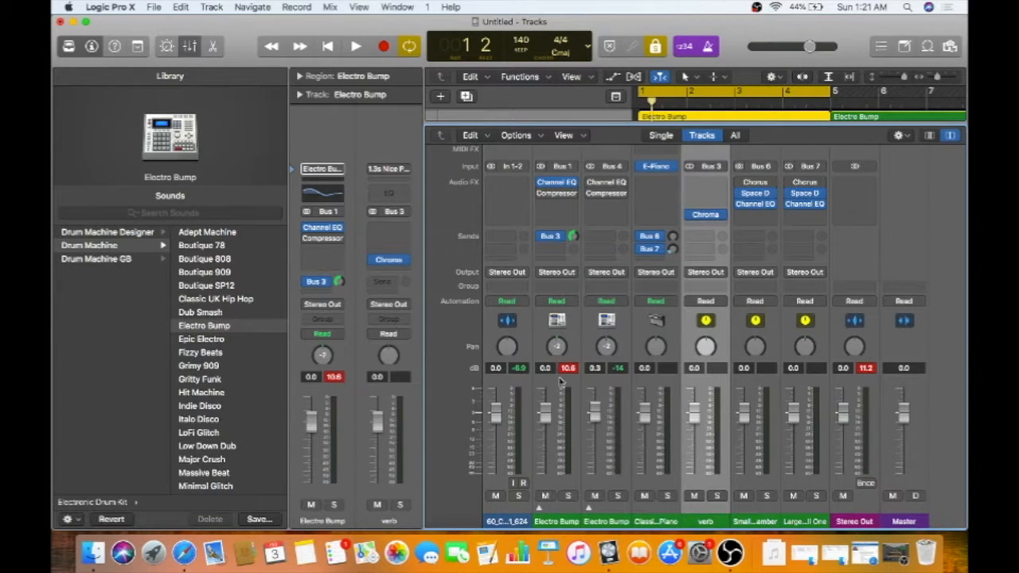
{"action": "left_click", "coordinate": [568, 495]}
{"action": "key", "text": "space"}
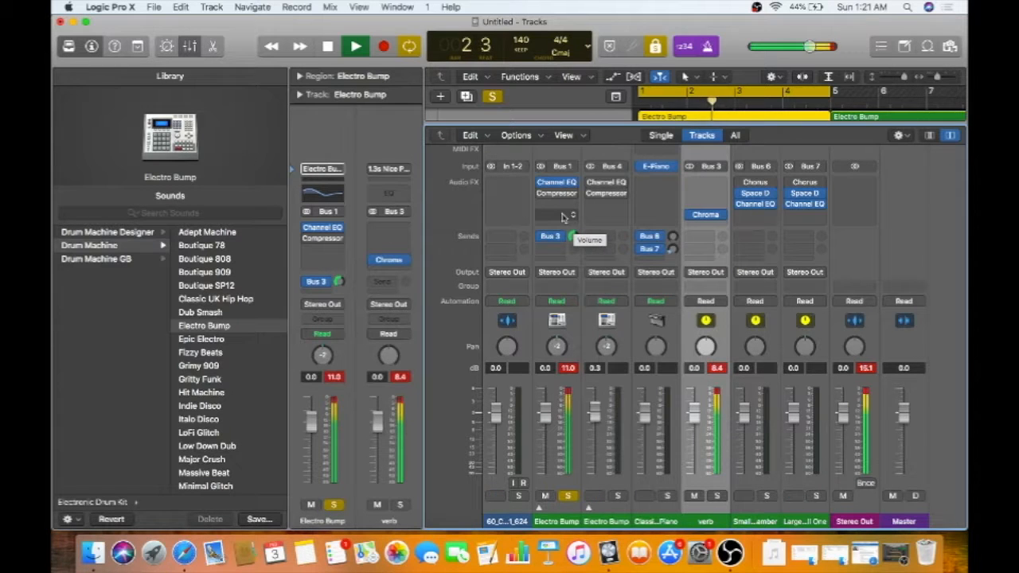
- Shape ChromaVerb's damping EQ by moving the 2000 Hz point lower in frequency and raising it, and adjusting the lowest point
{"action": "left_click", "coordinate": [698, 216]}
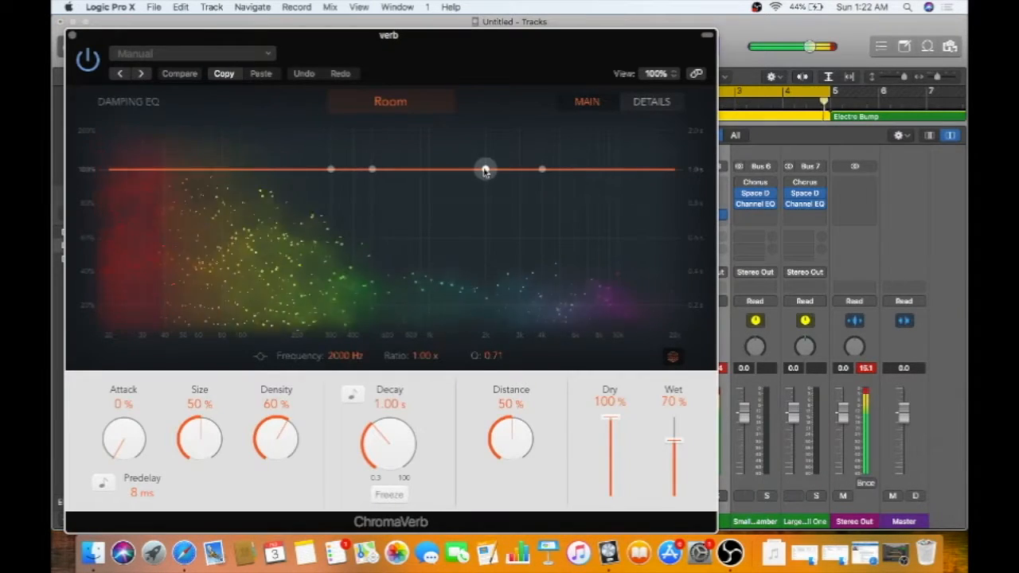
{"action": "left_click_drag", "start_coordinate": [486, 169], "coordinate": [451, 150]}
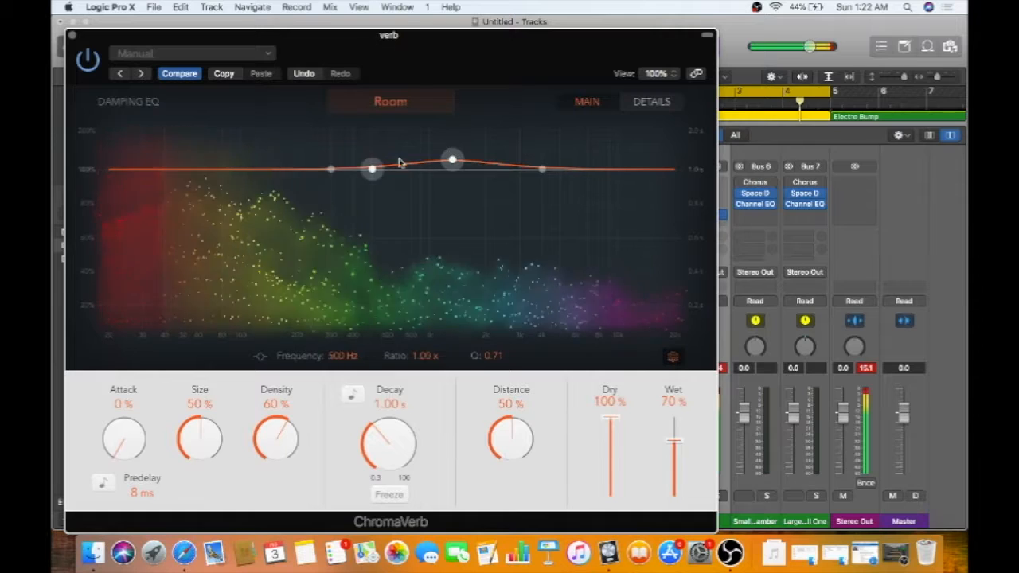
{"action": "left_click_drag", "start_coordinate": [331, 169], "coordinate": [326, 145]}
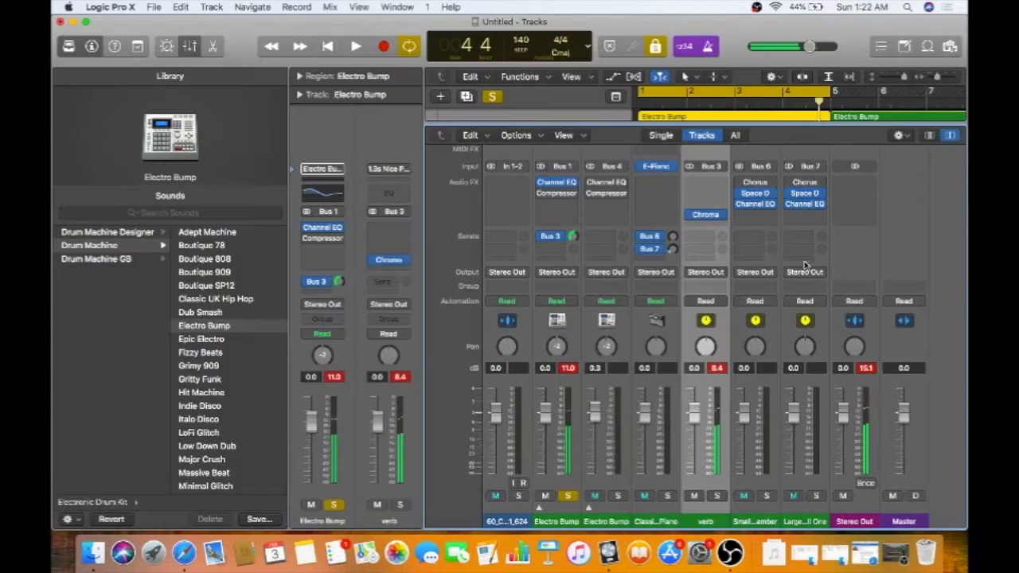
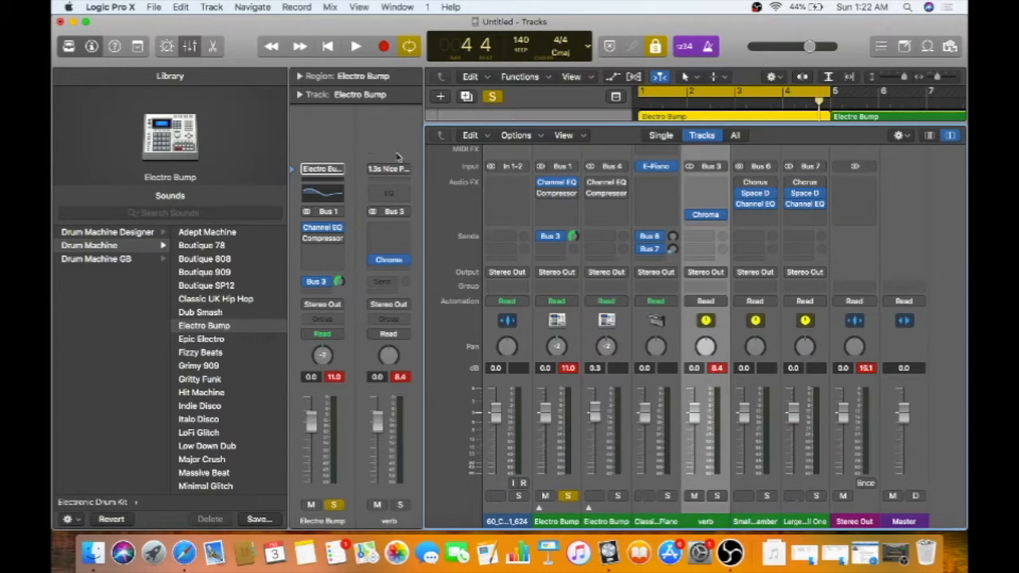
{"action": "left_click", "coordinate": [127, 7]}
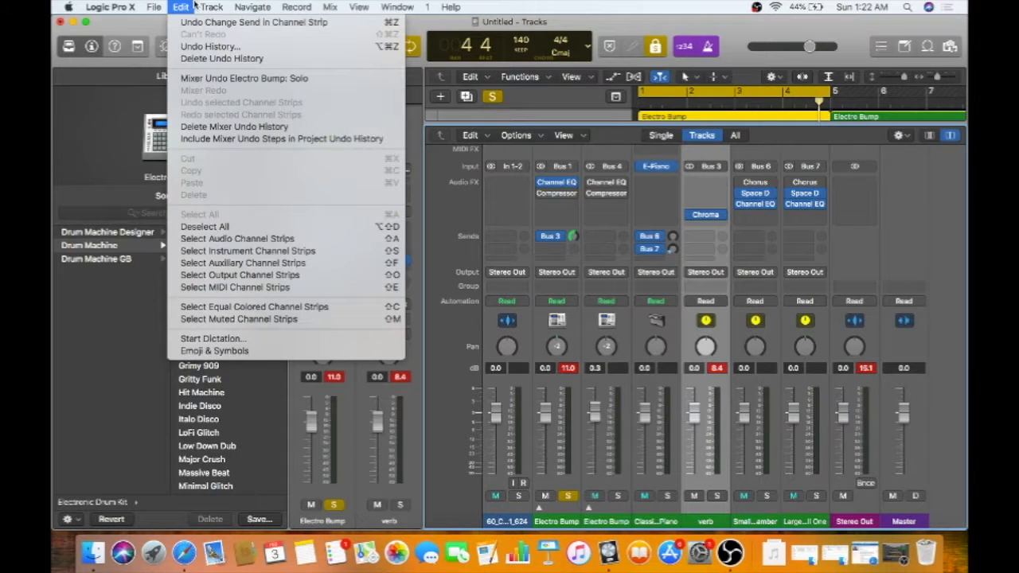
{"action": "mouse_move", "coordinate": [212, 8]}
{"action": "mouse_move", "coordinate": [154, 7]}
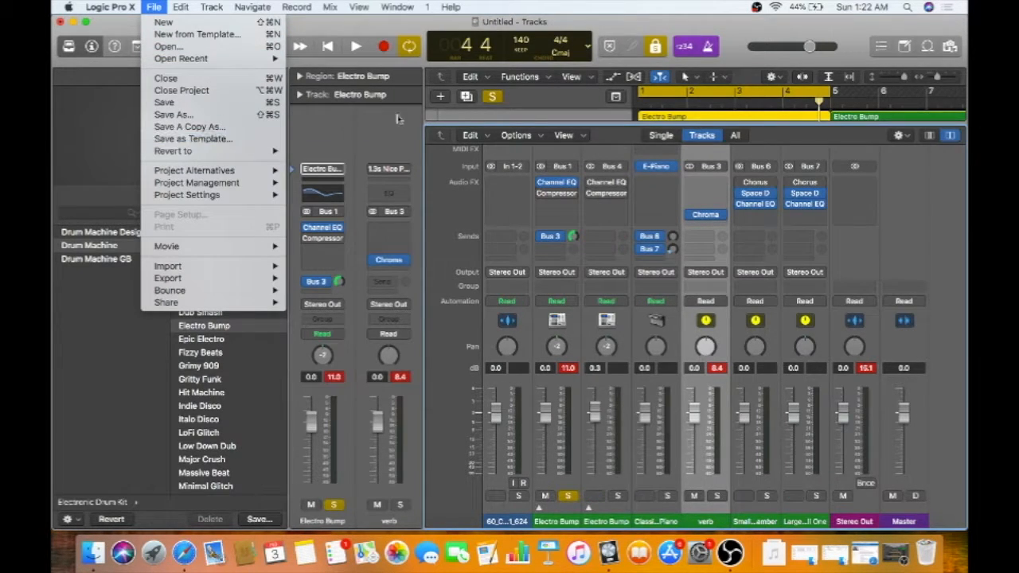
{"action": "left_click", "coordinate": [430, 123]}
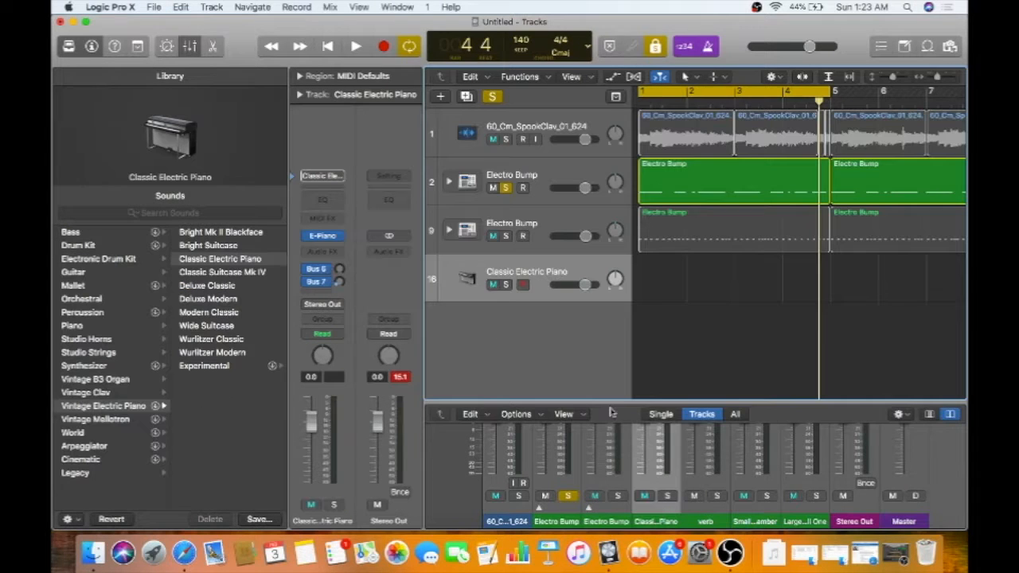
- Enlarge the Mixer, replace the Classic Electric Piano track's instrument with Ultrabeat, and load its Drag & Drop Samples kit
{"action": "left_click_drag", "start_coordinate": [611, 403], "coordinate": [603, 137]}
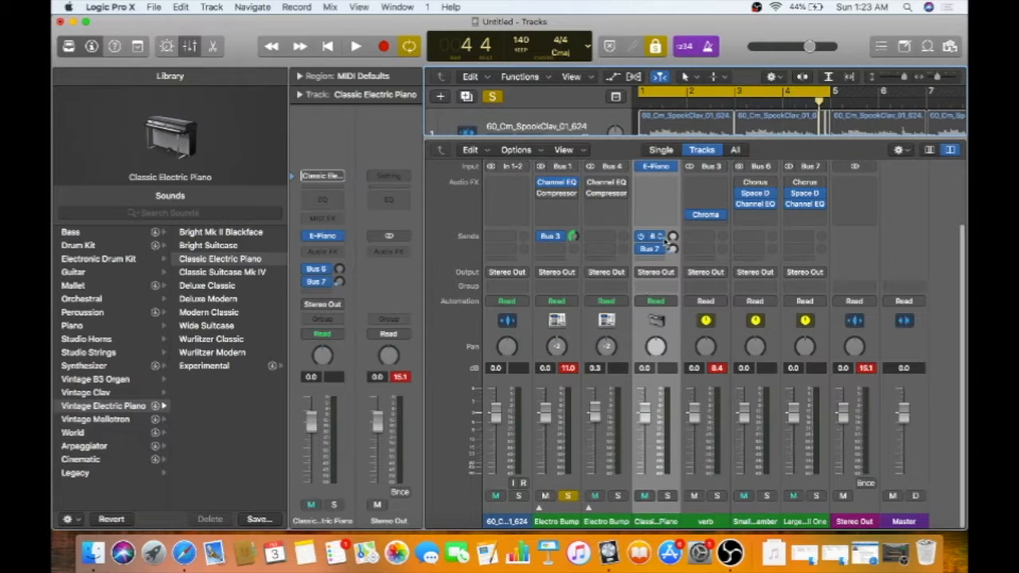
{"action": "scroll", "coordinate": [669, 213], "scroll_direction": "up", "scroll_amount": 2}
{"action": "left_click", "coordinate": [657, 184]}
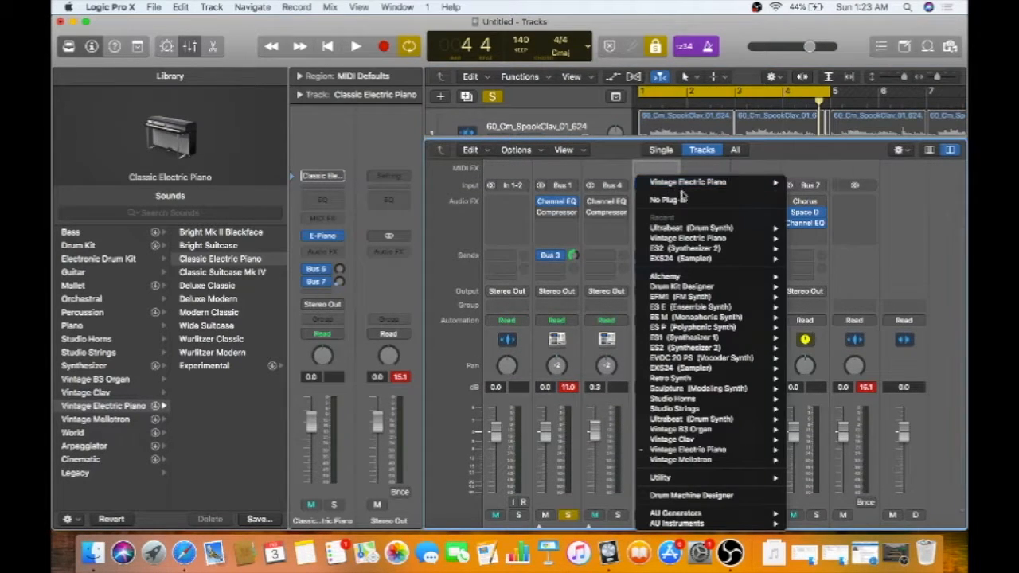
{"action": "mouse_move", "coordinate": [691, 318]}
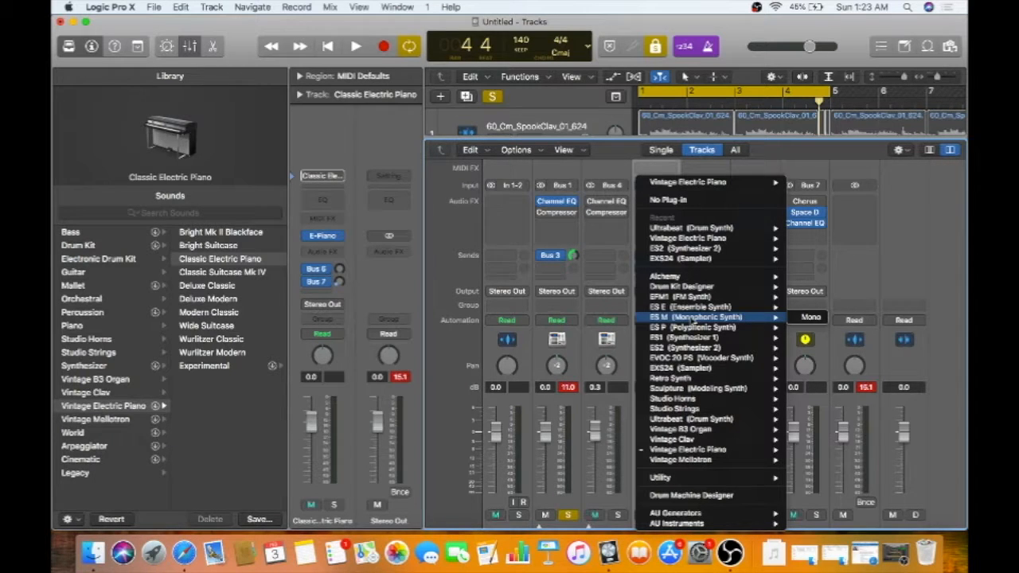
{"action": "left_click", "coordinate": [700, 234]}
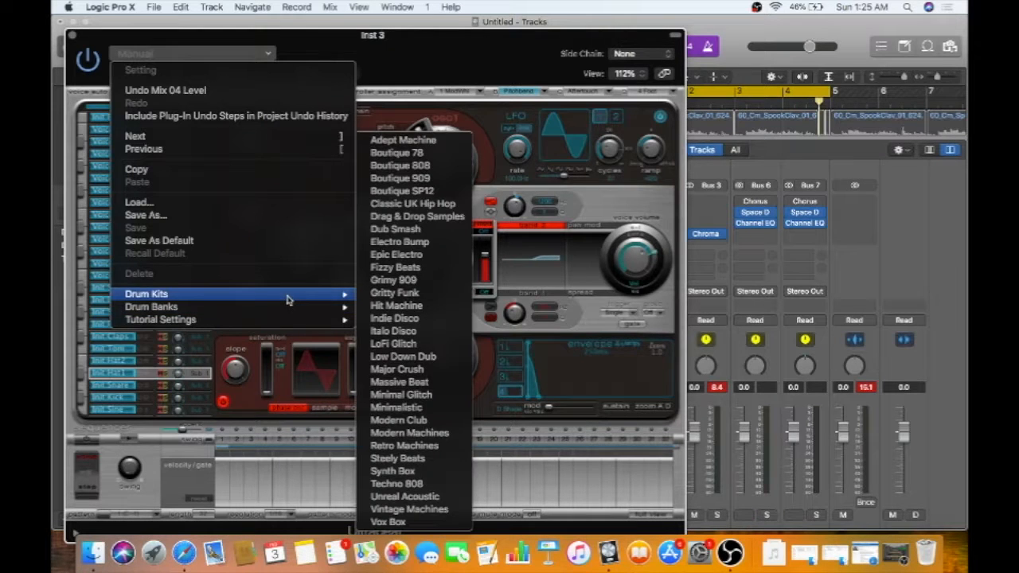
{"action": "mouse_move", "coordinate": [324, 307]}
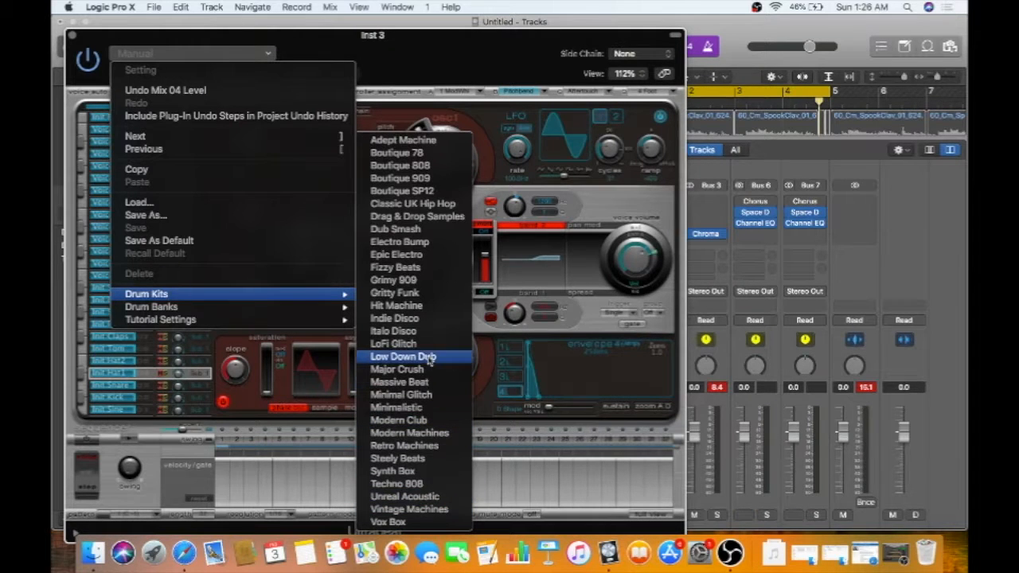
{"action": "left_click", "coordinate": [413, 216]}
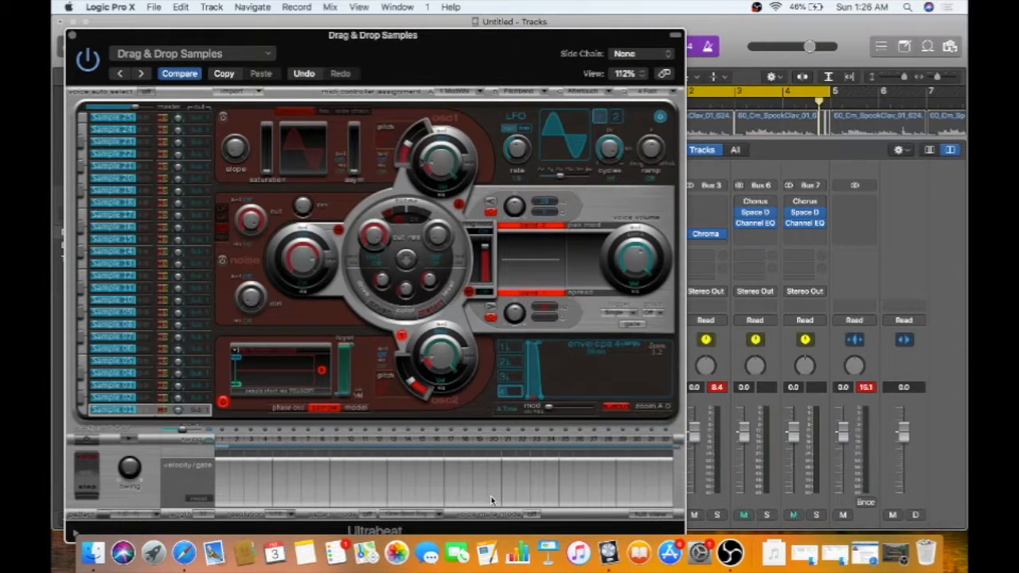
- Load an audio sample from the downloaded Snap Pack folder into the second oscillator of Ultrabeat's Sample 01
{"action": "left_click", "coordinate": [773, 553]}
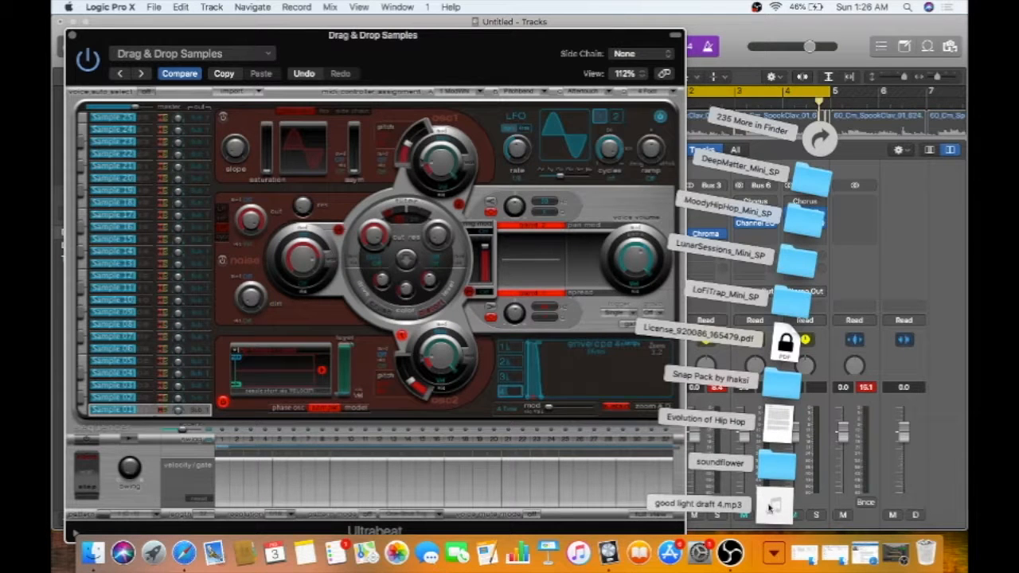
{"action": "left_click", "coordinate": [776, 383]}
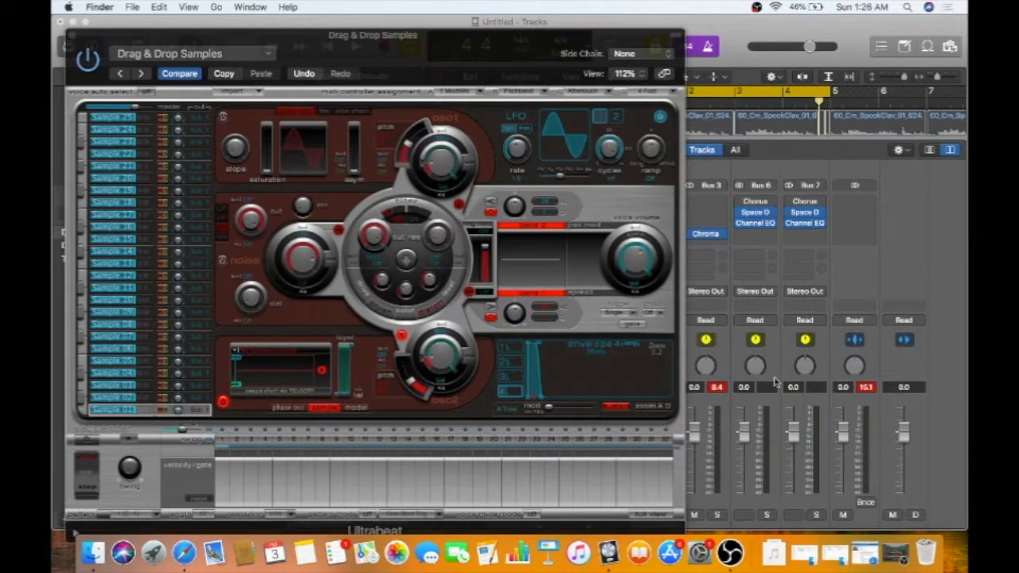
{"action": "mouse_move", "coordinate": [648, 313]}
{"action": "left_mouse_down"}
{"action": "mouse_move", "coordinate": [589, 315]}
{"action": "mouse_move", "coordinate": [578, 298]}
{"action": "mouse_move", "coordinate": [654, 305]}
{"action": "left_mouse_up"}
{"action": "left_click_drag", "start_coordinate": [627, 223], "coordinate": [273, 372]}
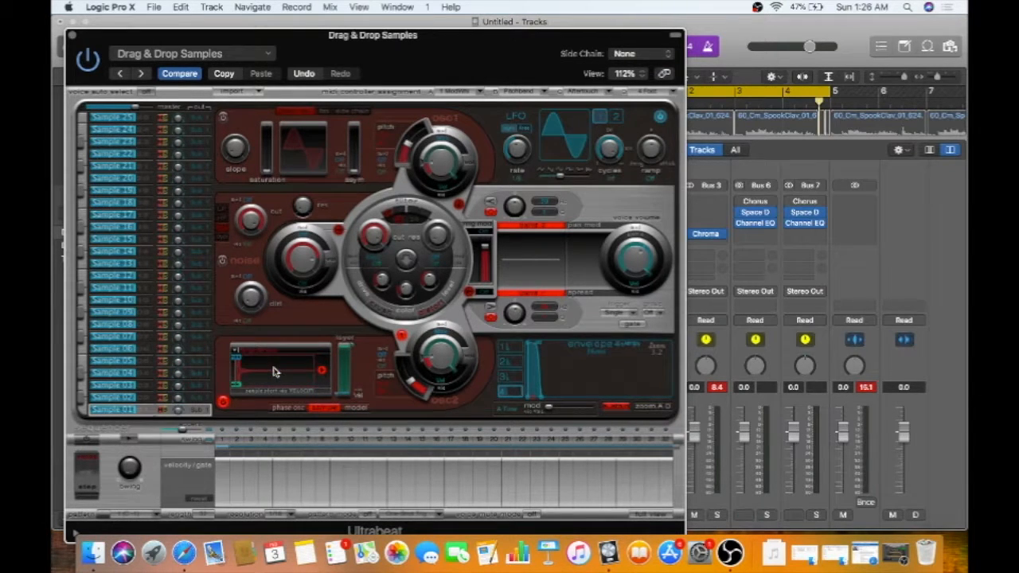
- Play the project and adjust the start point of the loaded sample in Ultrabeat's second oscillator
{"action": "key", "text": "space"}
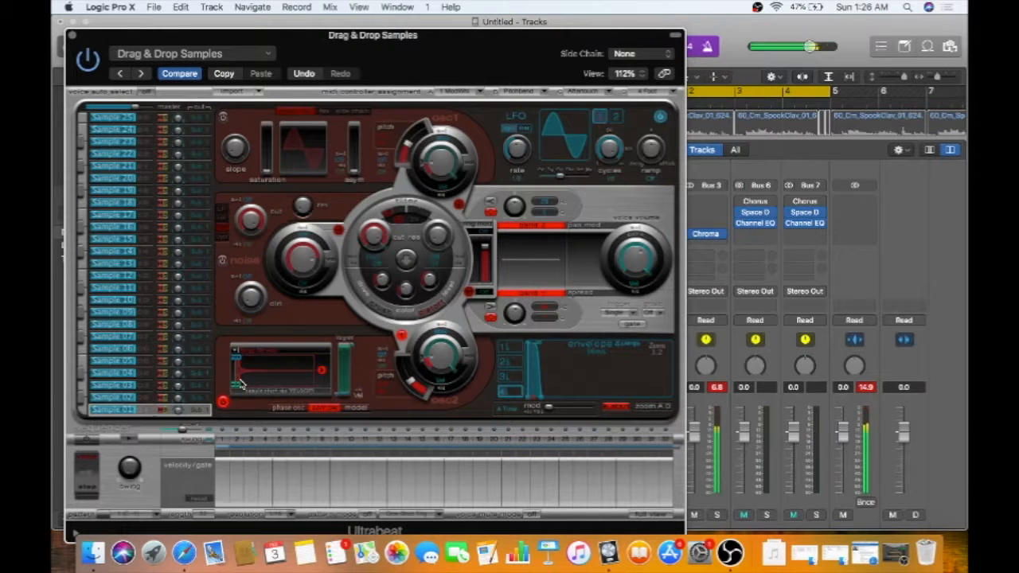
{"action": "left_click_drag", "start_coordinate": [241, 380], "coordinate": [269, 357]}
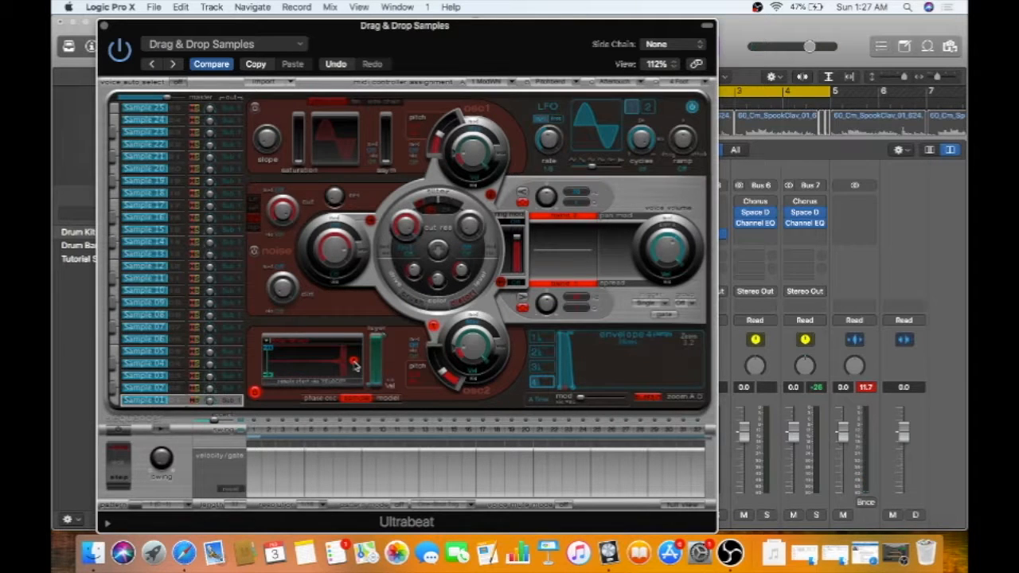
- Try shifting both sample start markers in Ultrabeat's second oscillator inward, and return them to the sample's beginning
{"action": "left_click_drag", "start_coordinate": [269, 353], "coordinate": [321, 359]}
{"action": "left_click_drag", "start_coordinate": [296, 376], "coordinate": [313, 377]}
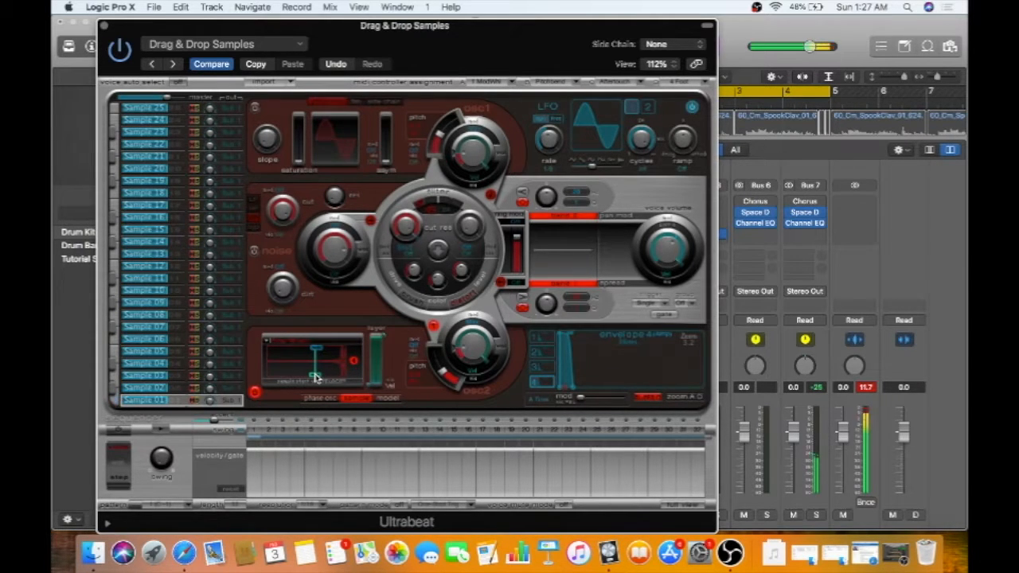
{"action": "left_click_drag", "start_coordinate": [315, 377], "coordinate": [238, 384]}
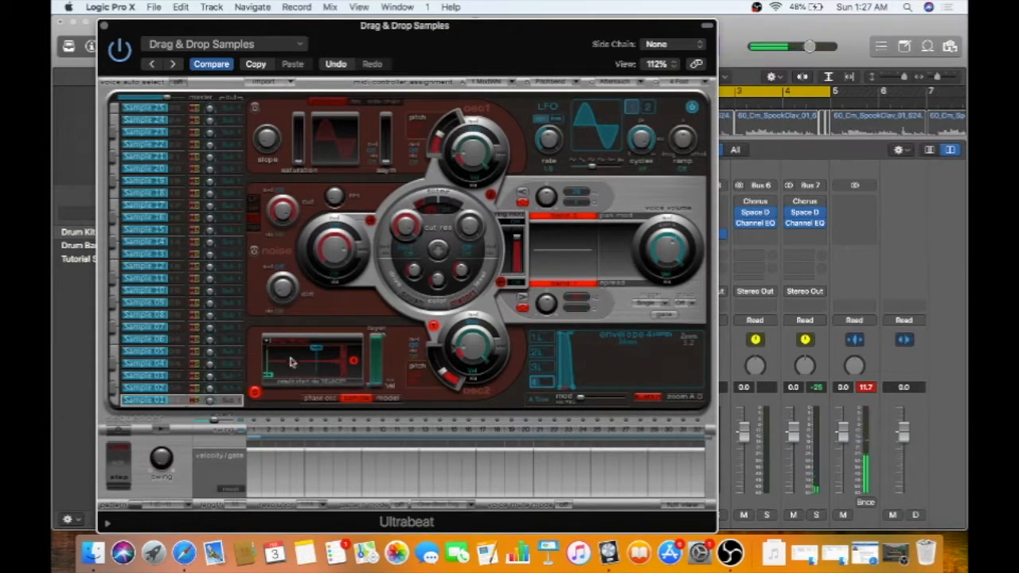
{"action": "left_click_drag", "start_coordinate": [315, 353], "coordinate": [248, 353]}
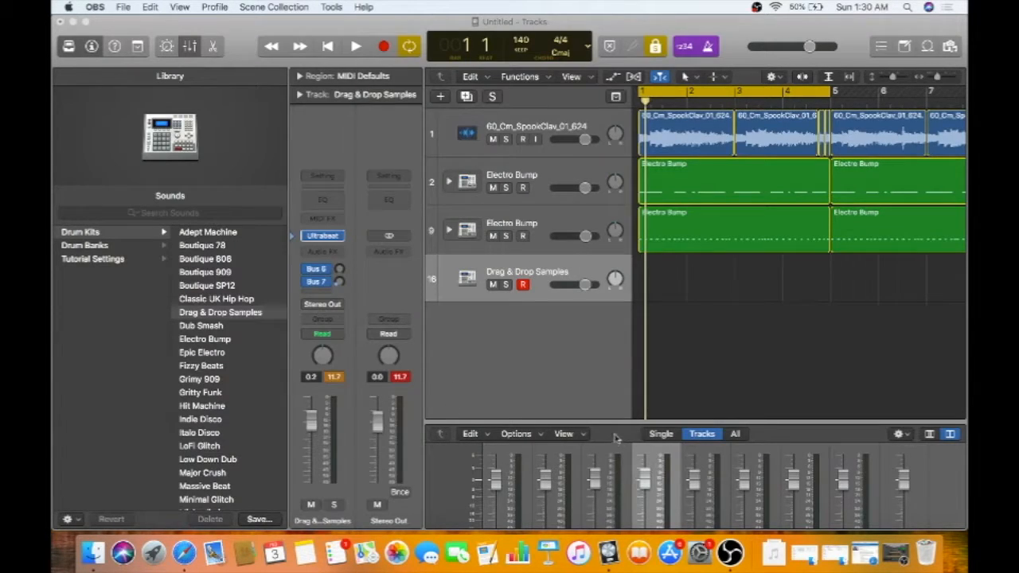
- Bring up Ultrabeat from the Drag & Drop Samples channel and arrange its window and the Mixer so all four tracks show
{"action": "left_click_drag", "start_coordinate": [639, 428], "coordinate": [634, 191]}
{"action": "left_click", "coordinate": [654, 236]}
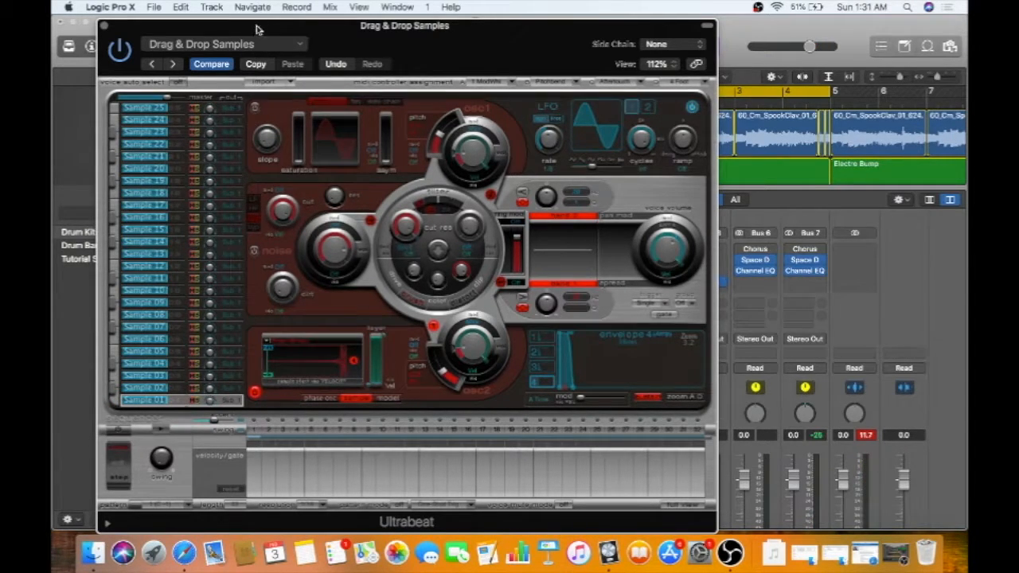
{"action": "left_click_drag", "start_coordinate": [256, 29], "coordinate": [239, 310]}
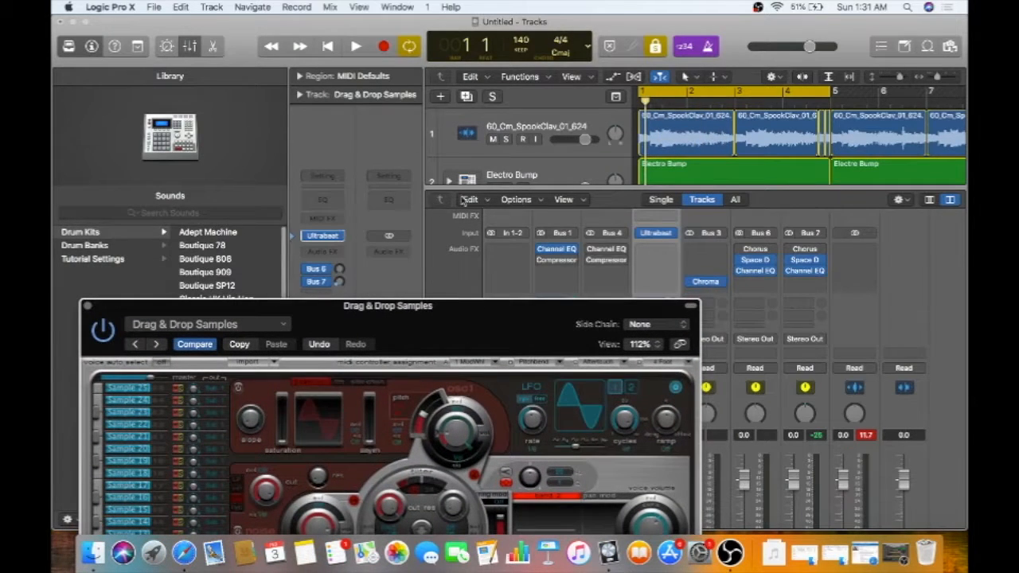
{"action": "left_click_drag", "start_coordinate": [525, 191], "coordinate": [523, 341]}
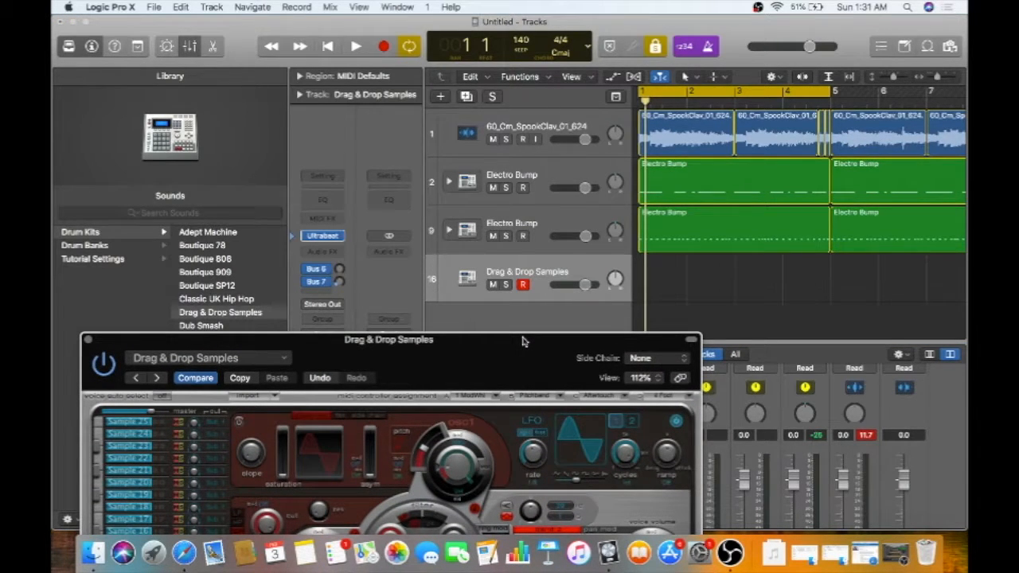
- Record Sample 01 hits onto the Drag & Drop Samples track between bars 2 and 5, and play the take back
{"action": "key", "text": "space"}
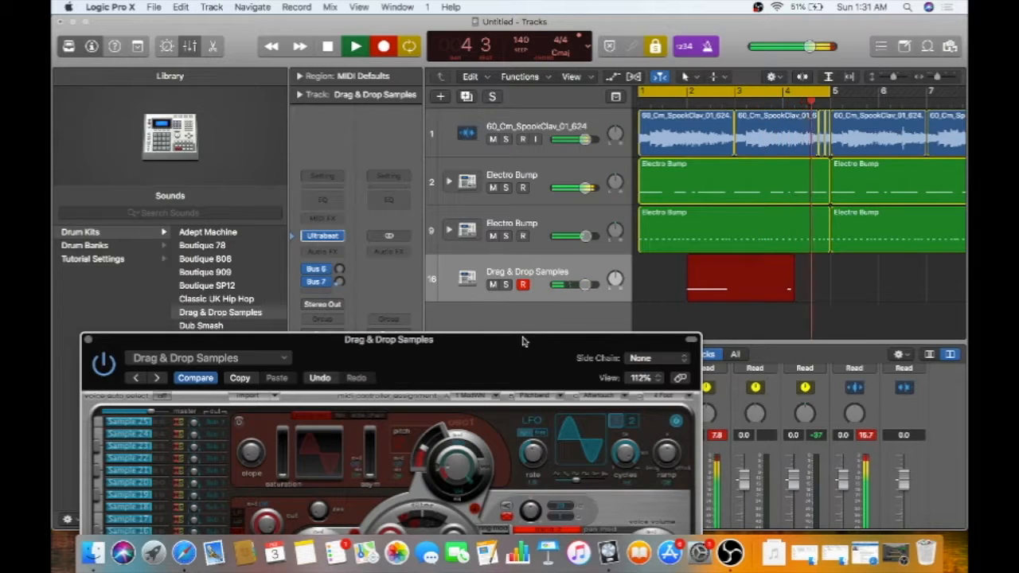
{"action": "key", "text": "space"}
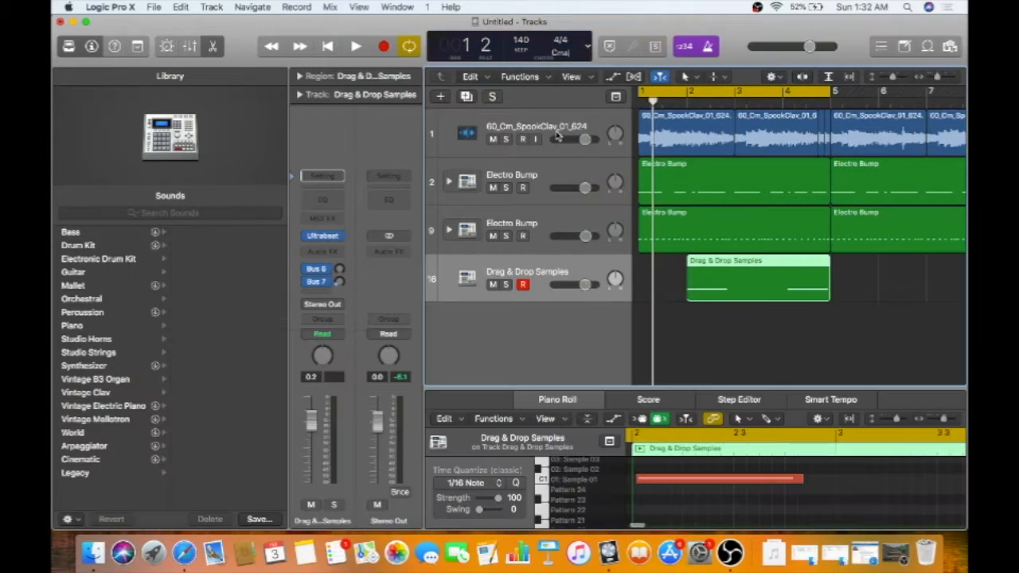
{"action": "key", "text": "space"}
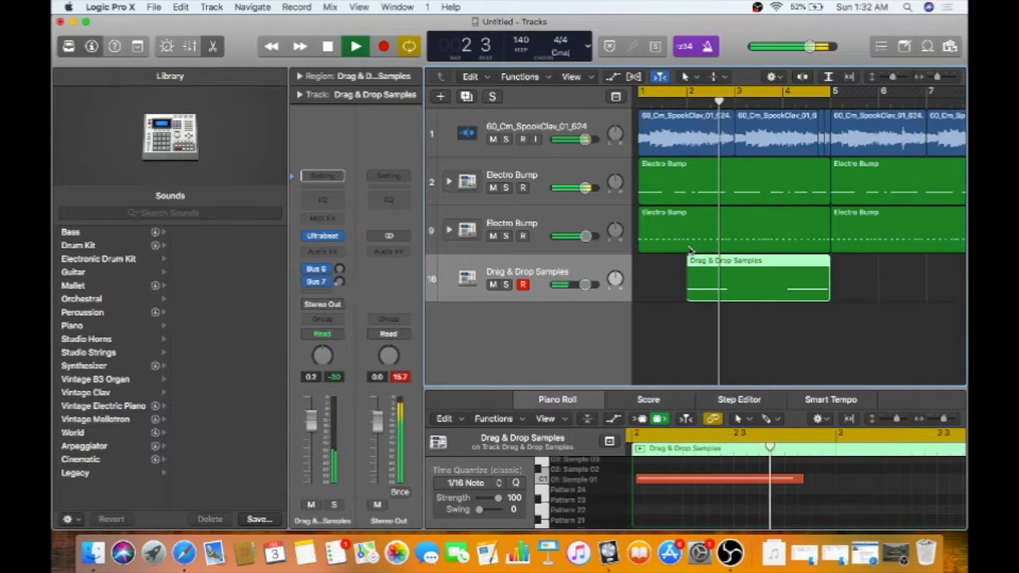
{"action": "key", "text": "space"}
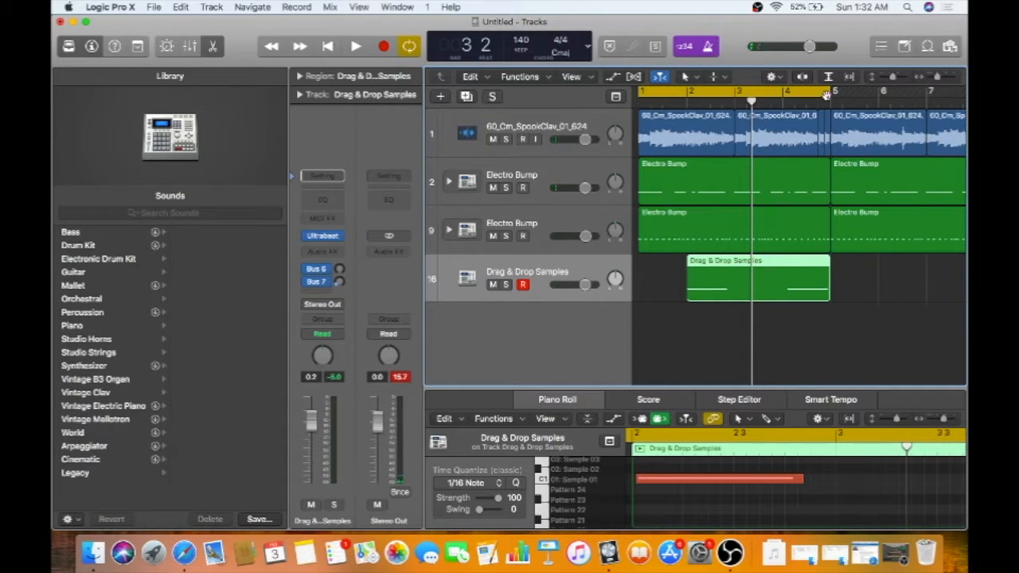
- Extend the cycle range to bar 9 and hide the Piano Roll editor
{"action": "left_click_drag", "start_coordinate": [830, 93], "coordinate": [934, 116]}
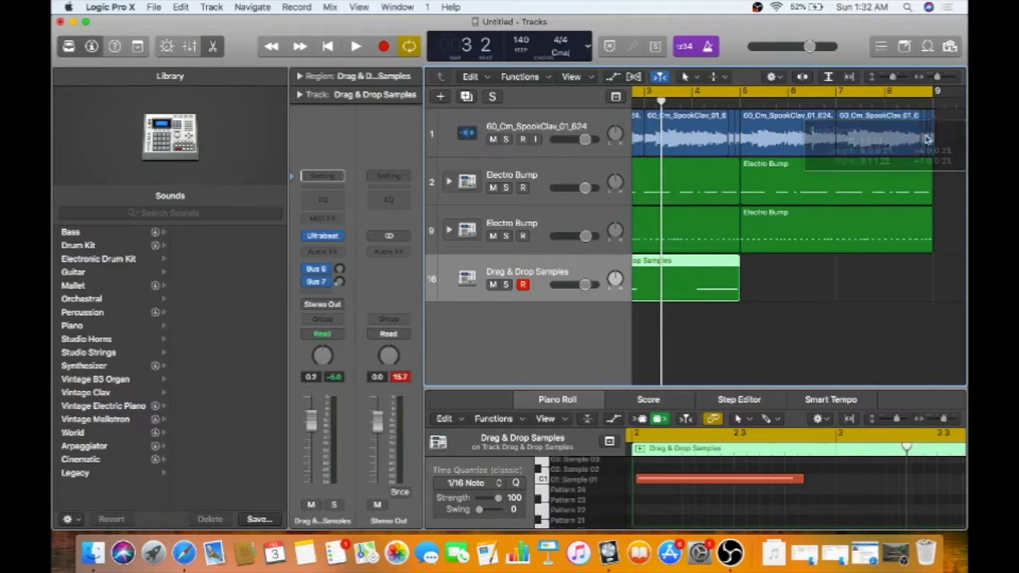
{"action": "scroll", "coordinate": [864, 285], "scroll_direction": "left", "scroll_amount": 4}
{"action": "key", "text": "e"}
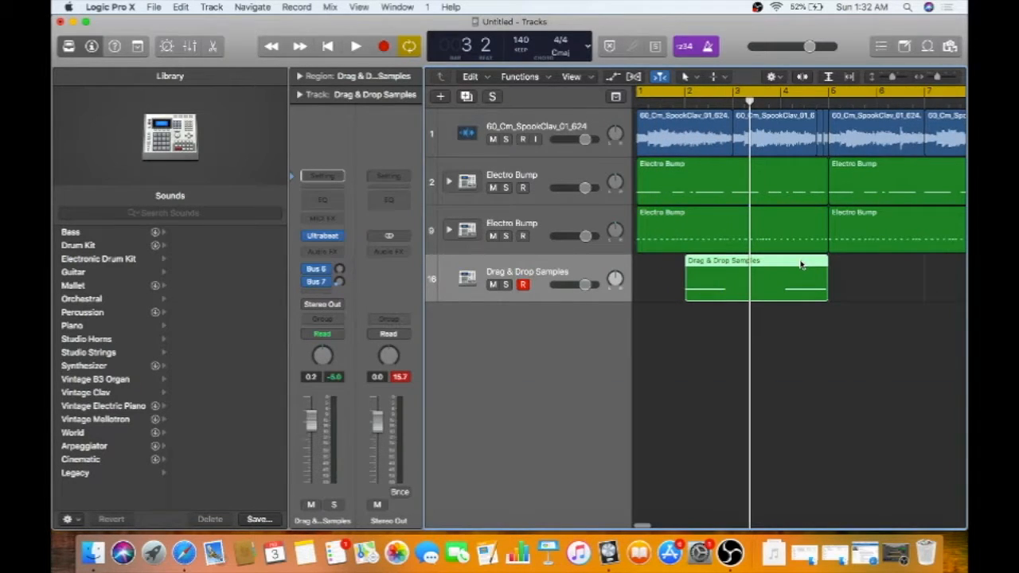
- Trim the Drag & Drop Samples region to its last note, place it at 4 1 3 72, play it, and park the playhead at bar 5
{"action": "mouse_move", "coordinate": [826, 282]}
{"action": "left_mouse_down"}
{"action": "mouse_move", "coordinate": [814, 270]}
{"action": "mouse_move", "coordinate": [730, 261]}
{"action": "mouse_move", "coordinate": [823, 269]}
{"action": "left_mouse_up"}
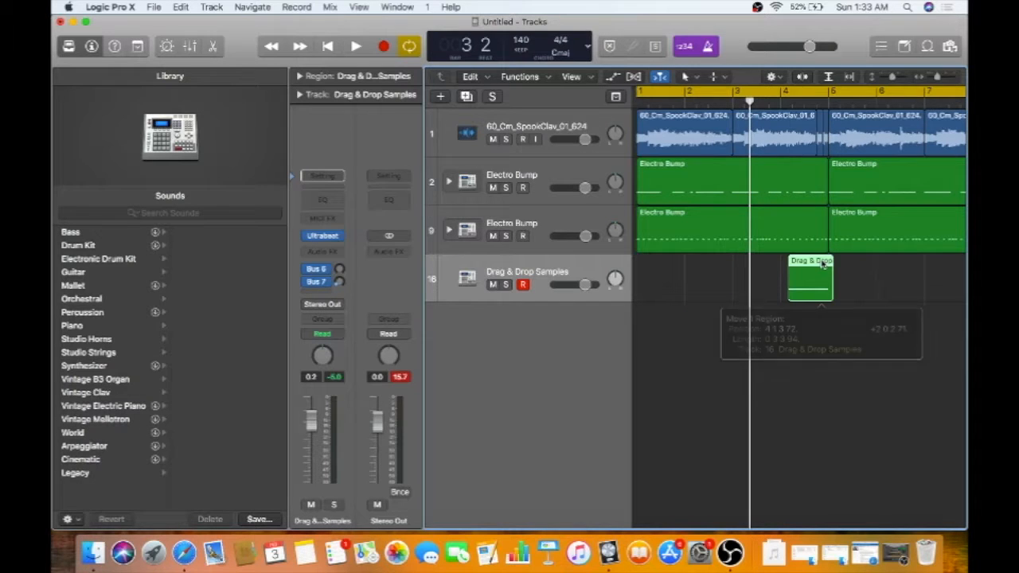
{"action": "key", "text": "space"}
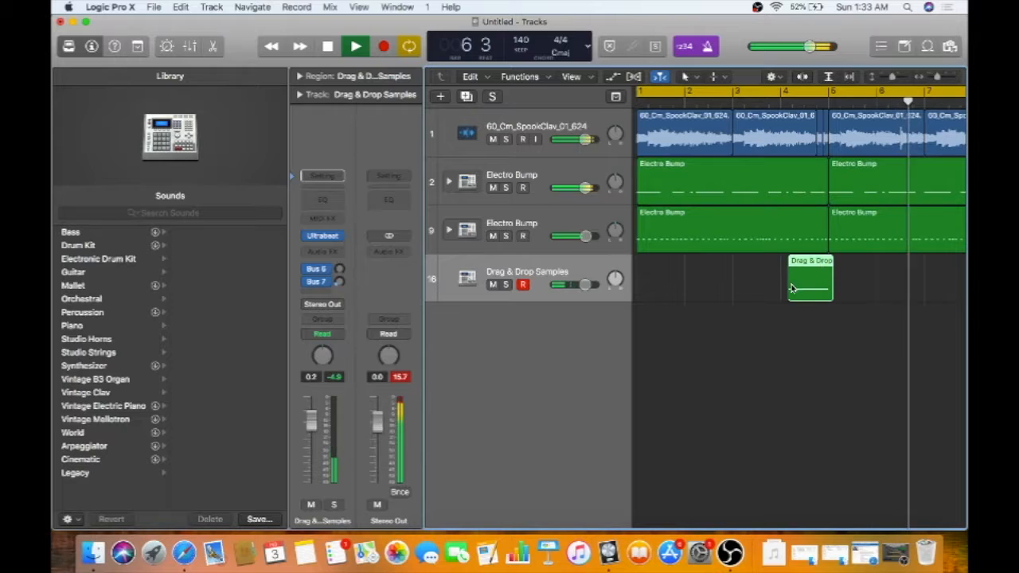
{"action": "scroll", "coordinate": [833, 344], "scroll_direction": "right", "scroll_amount": 2}
{"action": "key", "text": "space"}
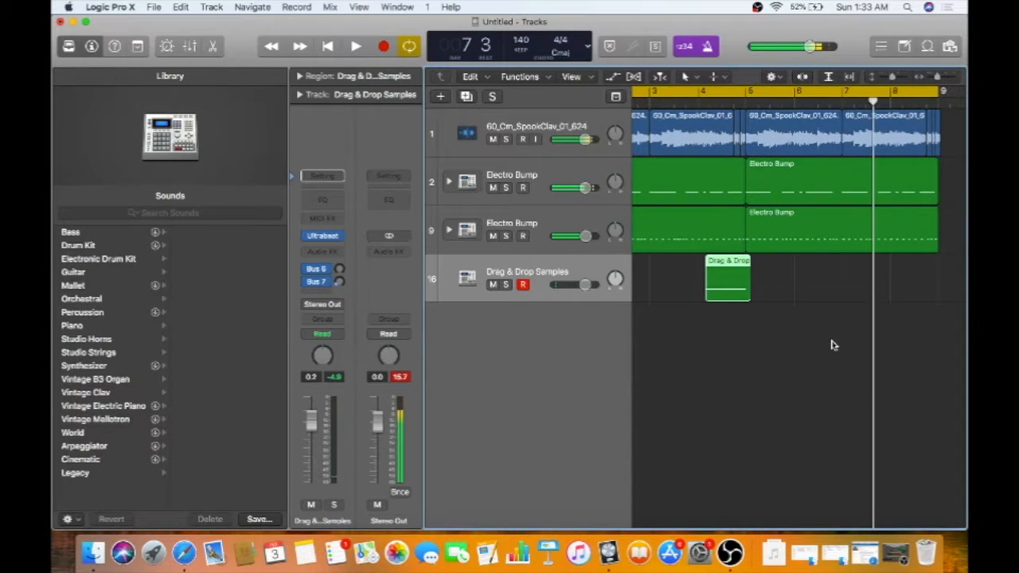
{"action": "scroll", "coordinate": [832, 345], "scroll_direction": "left", "scroll_amount": 2}
{"action": "left_click", "coordinate": [831, 101]}
- Show track automation and add volume points at the start, middle and end of the Drag & Drop Samples region
{"action": "left_click", "coordinate": [612, 77]}
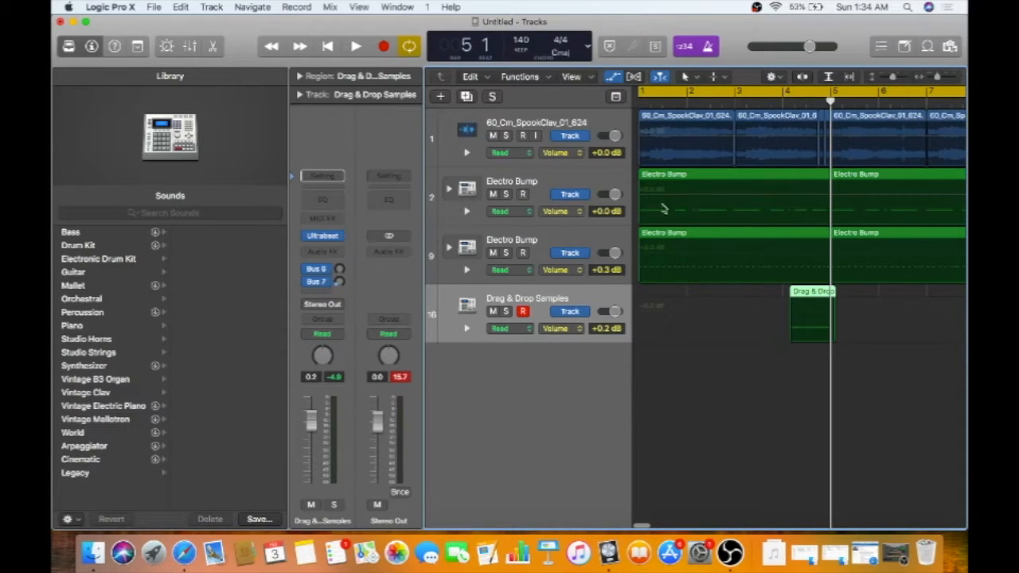
{"action": "left_click", "coordinate": [613, 77]}
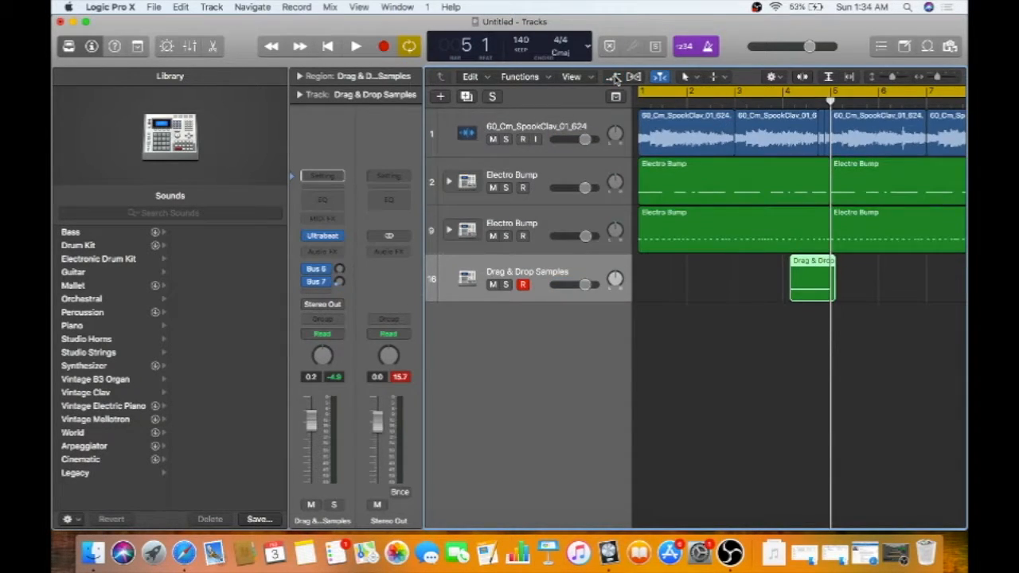
{"action": "left_click", "coordinate": [613, 77]}
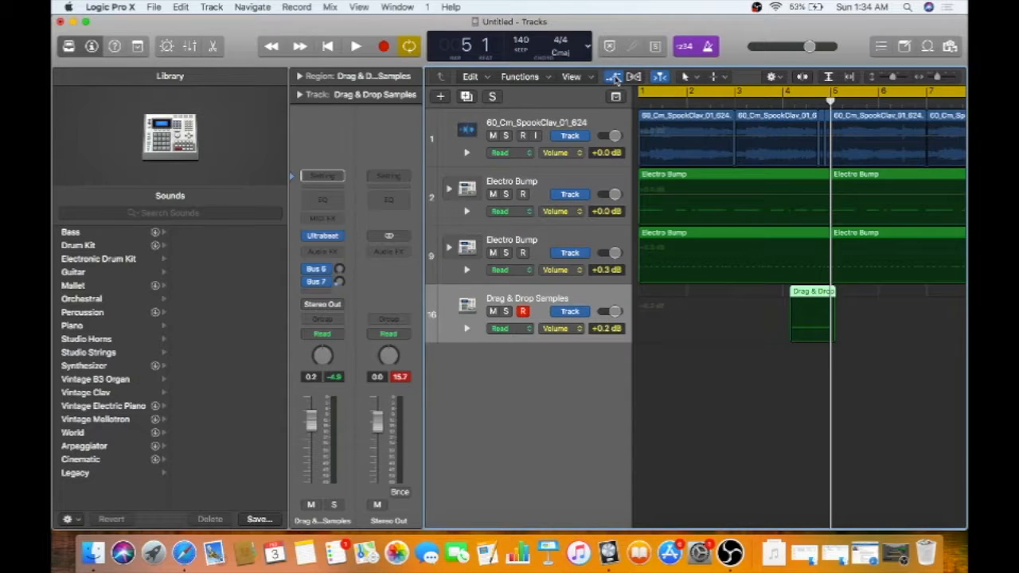
{"action": "left_click", "coordinate": [791, 310]}
{"action": "scroll", "coordinate": [791, 311], "scroll_direction": "up", "scroll_amount": 6}
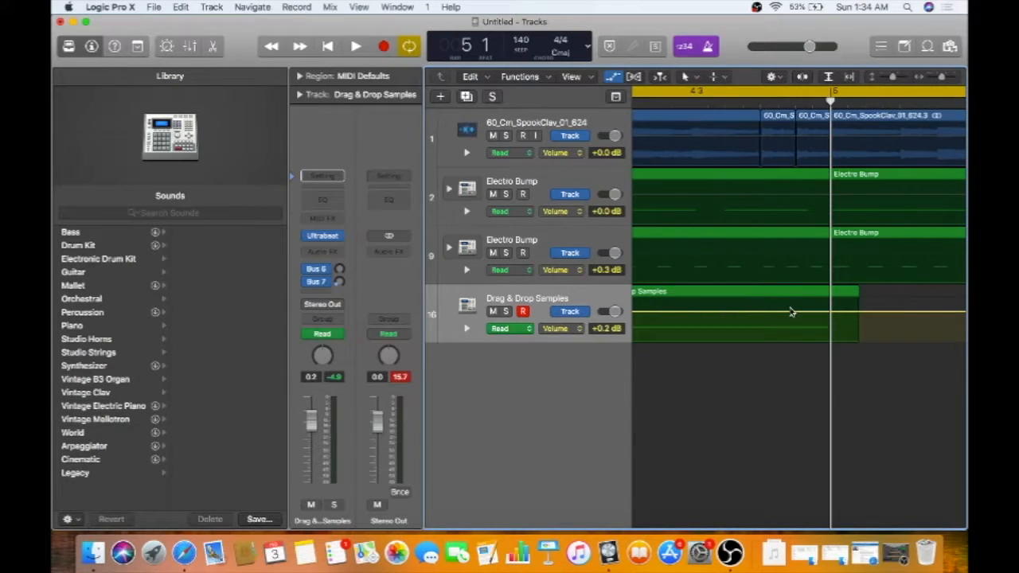
{"action": "scroll", "coordinate": [804, 311], "scroll_direction": "left", "scroll_amount": 1}
{"action": "scroll", "coordinate": [810, 312], "scroll_direction": "left", "scroll_amount": 3}
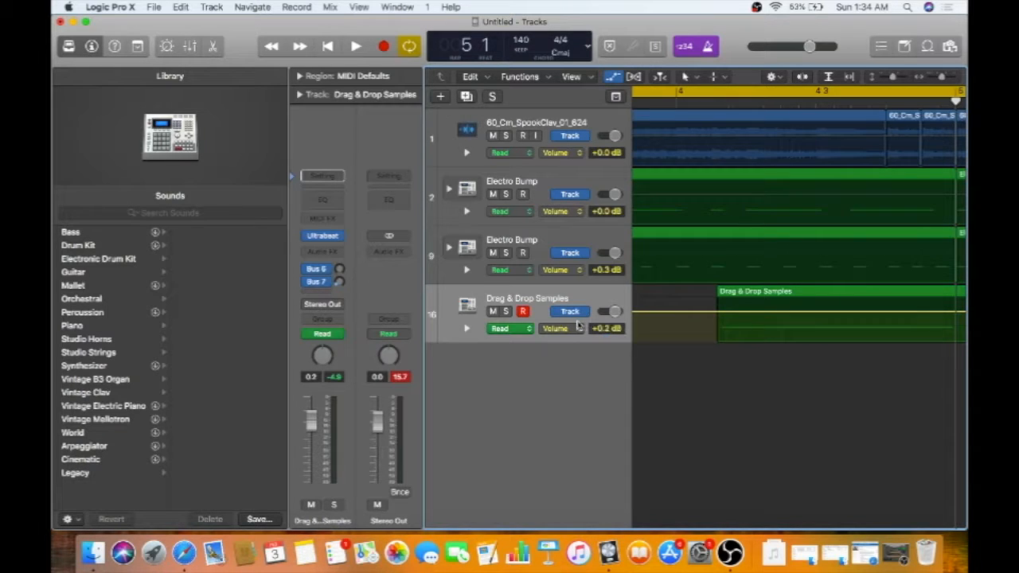
{"action": "left_click", "coordinate": [711, 317]}
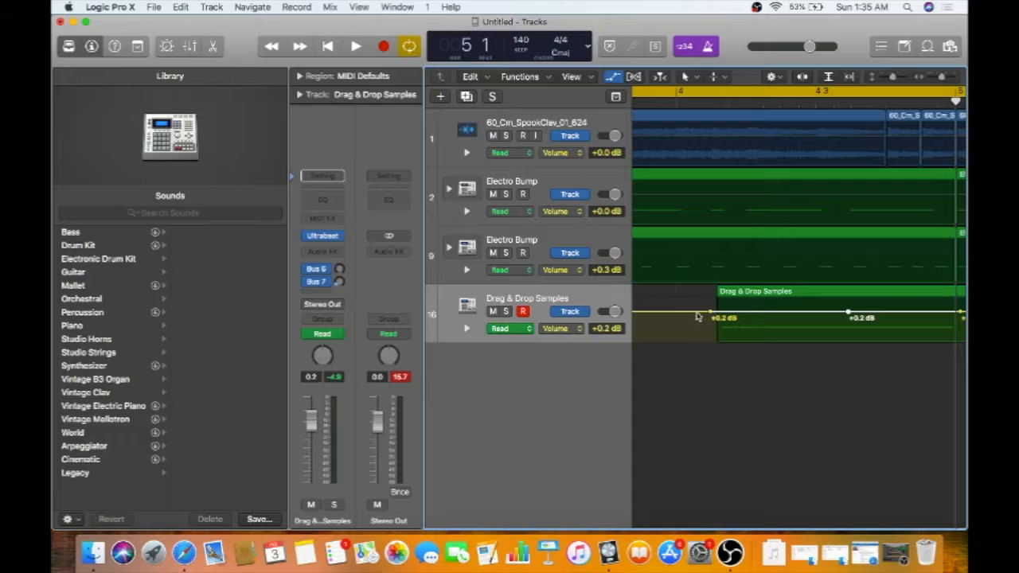
- Shape the region's volume automation to dip from -3.8 dB to -6.9 dB and rise to +6.0 dB at its end, and play it
{"action": "left_click_drag", "start_coordinate": [696, 317], "coordinate": [698, 317]}
{"action": "mouse_move", "coordinate": [807, 316]}
{"action": "left_mouse_down"}
{"action": "mouse_move", "coordinate": [803, 335]}
{"action": "mouse_move", "coordinate": [804, 309]}
{"action": "left_mouse_up"}
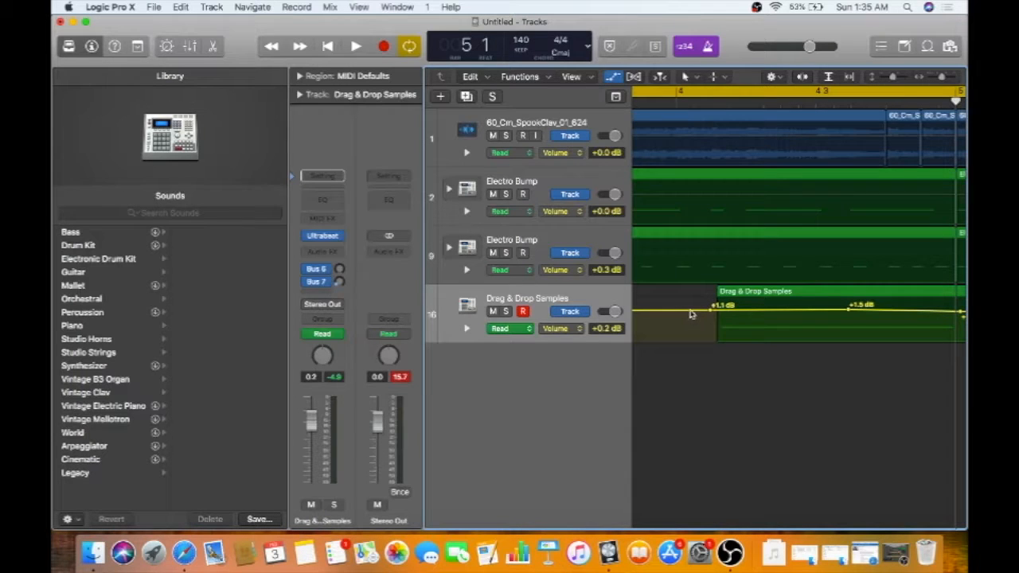
{"action": "left_click_drag", "start_coordinate": [690, 314], "coordinate": [691, 336]}
{"action": "left_click_drag", "start_coordinate": [887, 315], "coordinate": [887, 327]}
{"action": "left_click_drag", "start_coordinate": [700, 338], "coordinate": [681, 319]}
{"action": "left_click_drag", "start_coordinate": [850, 318], "coordinate": [768, 328]}
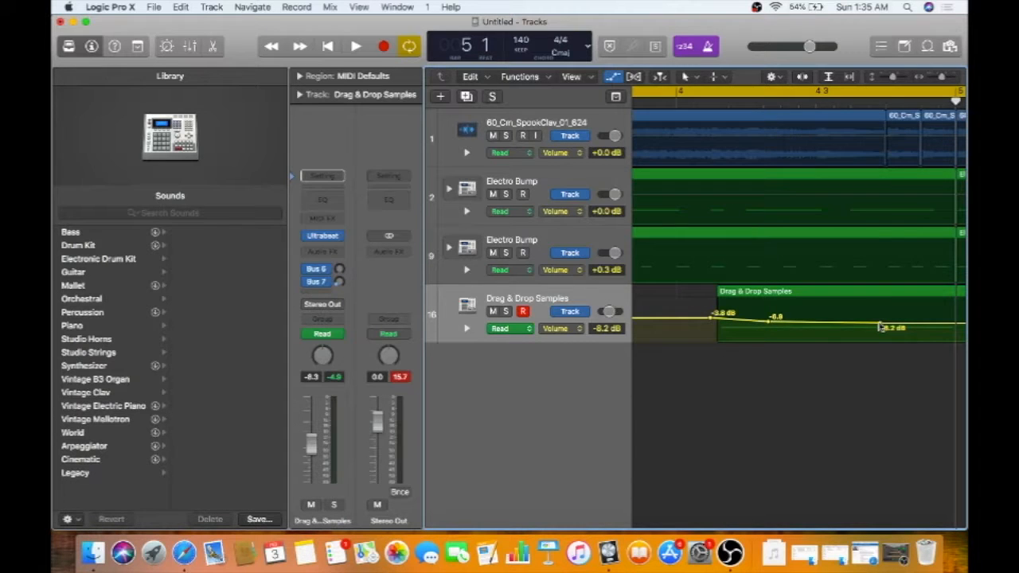
{"action": "mouse_move", "coordinate": [880, 327]}
{"action": "left_mouse_down"}
{"action": "mouse_move", "coordinate": [899, 317]}
{"action": "mouse_move", "coordinate": [907, 231]}
{"action": "mouse_move", "coordinate": [903, 310]}
{"action": "mouse_move", "coordinate": [886, 310]}
{"action": "left_mouse_up"}
{"action": "key", "text": "space"}
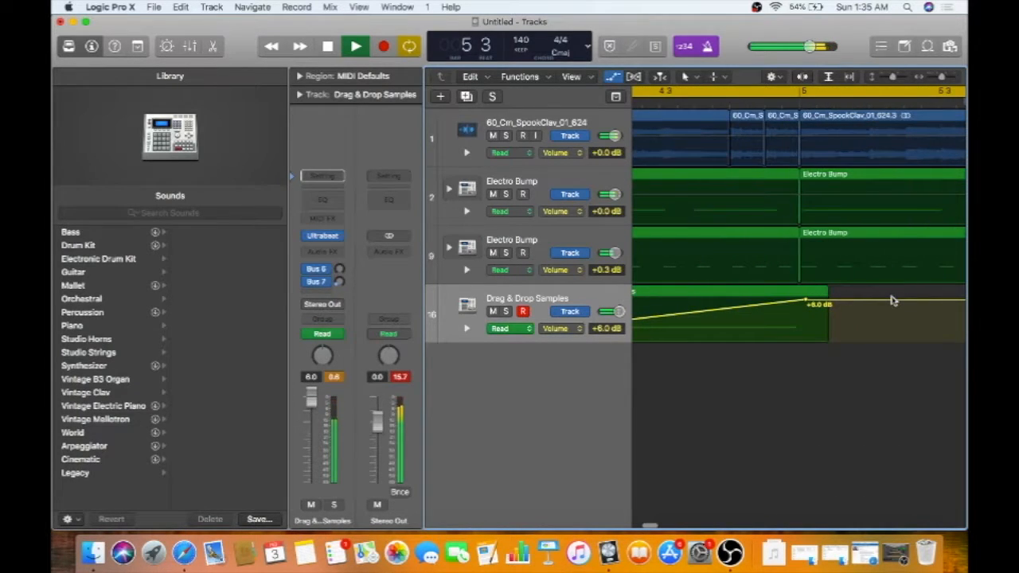
{"action": "key", "text": "space"}
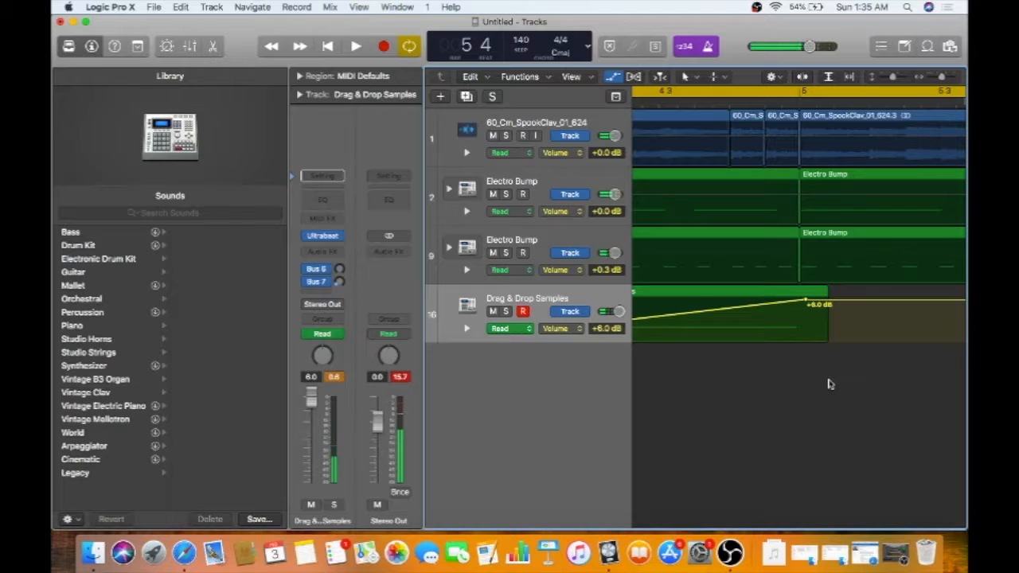
- Hide the track automation, adjust the Drag & Drop Samples track's volume slider, and play through the region
{"action": "scroll", "coordinate": [829, 384], "scroll_direction": "left", "scroll_amount": 2}
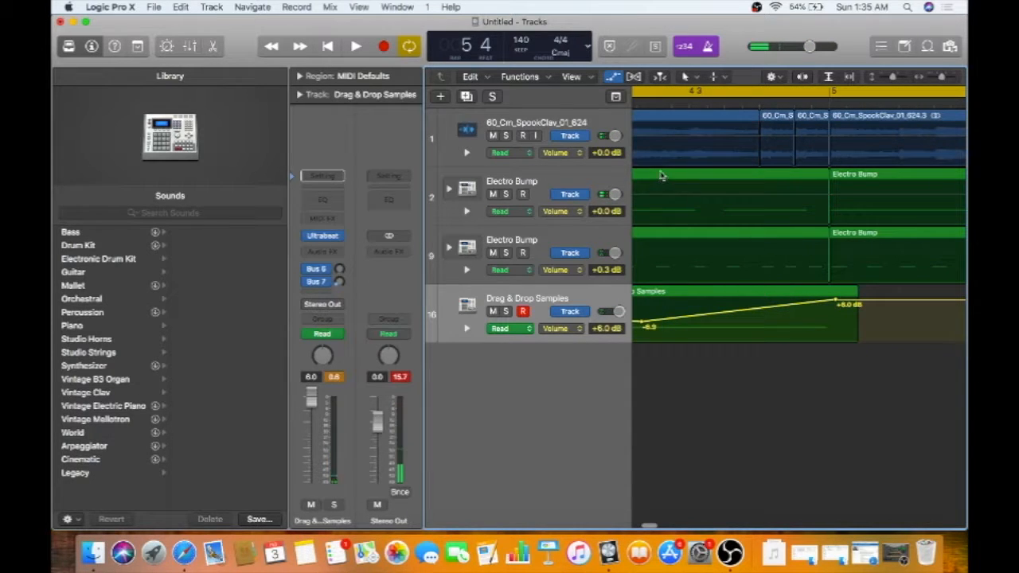
{"action": "key", "text": "a"}
{"action": "scroll", "coordinate": [705, 353], "scroll_direction": "left", "scroll_amount": 2}
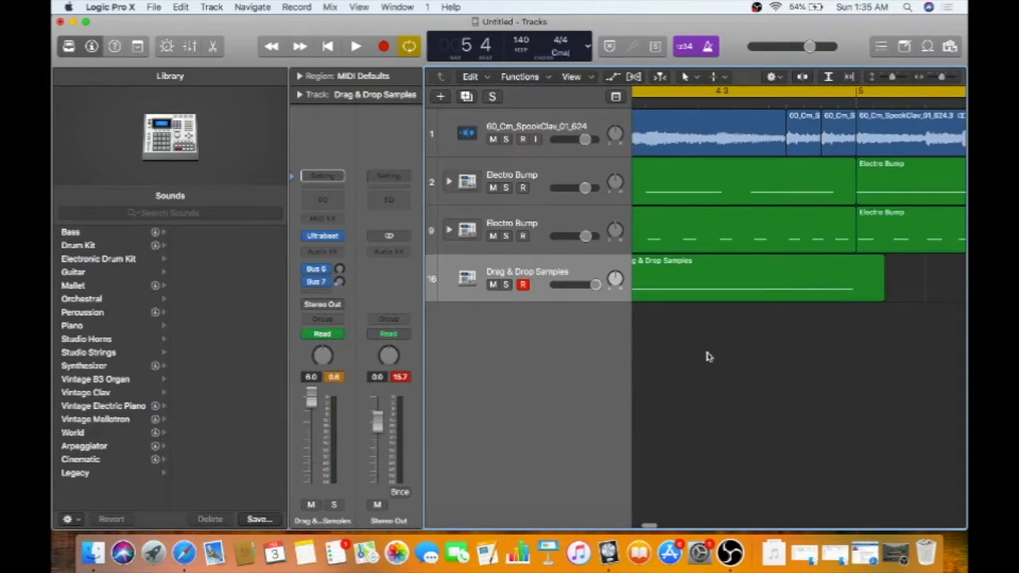
{"action": "left_click_drag", "start_coordinate": [593, 284], "coordinate": [582, 285]}
{"action": "key", "text": "space"}
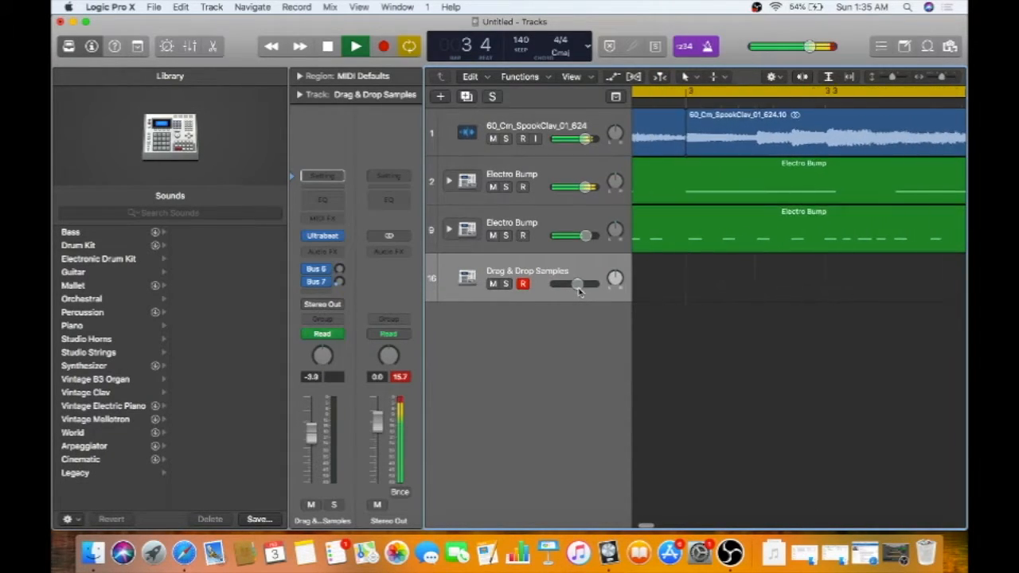
{"action": "left_click_drag", "start_coordinate": [578, 291], "coordinate": [615, 289]}
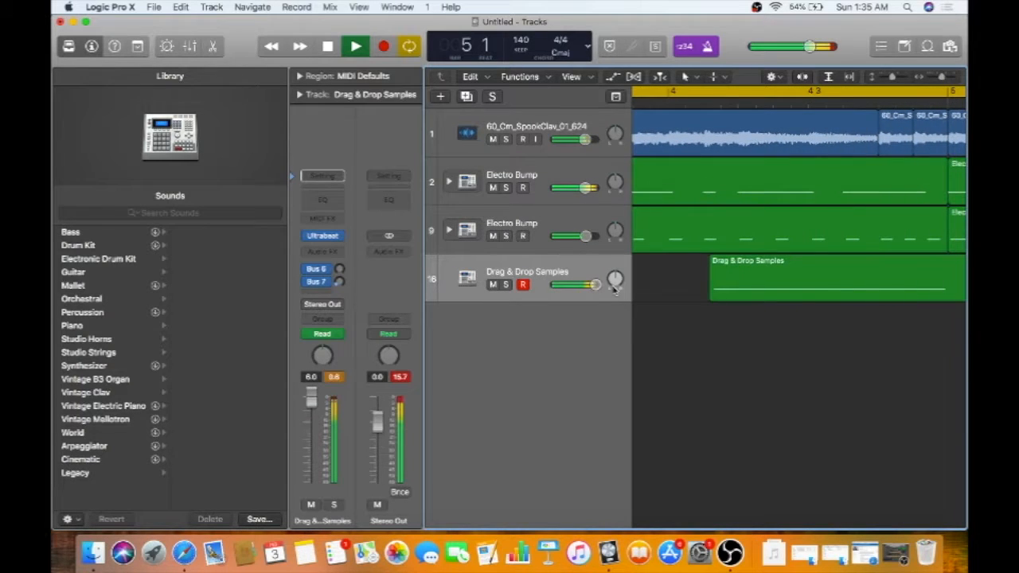
{"action": "key", "text": "space"}
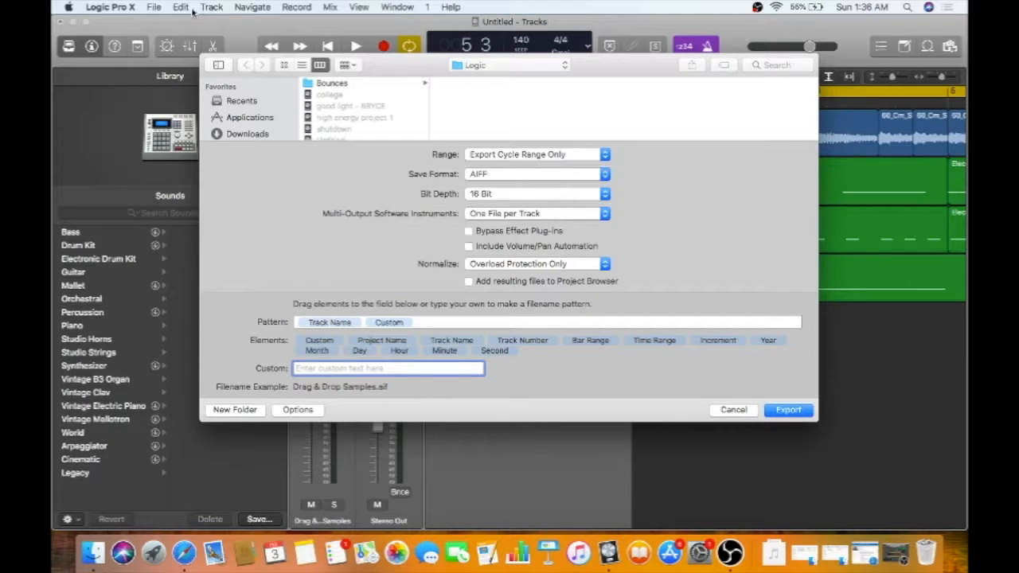
- Review the track export settings and dismiss them without exporting
{"action": "left_click", "coordinate": [156, 8]}
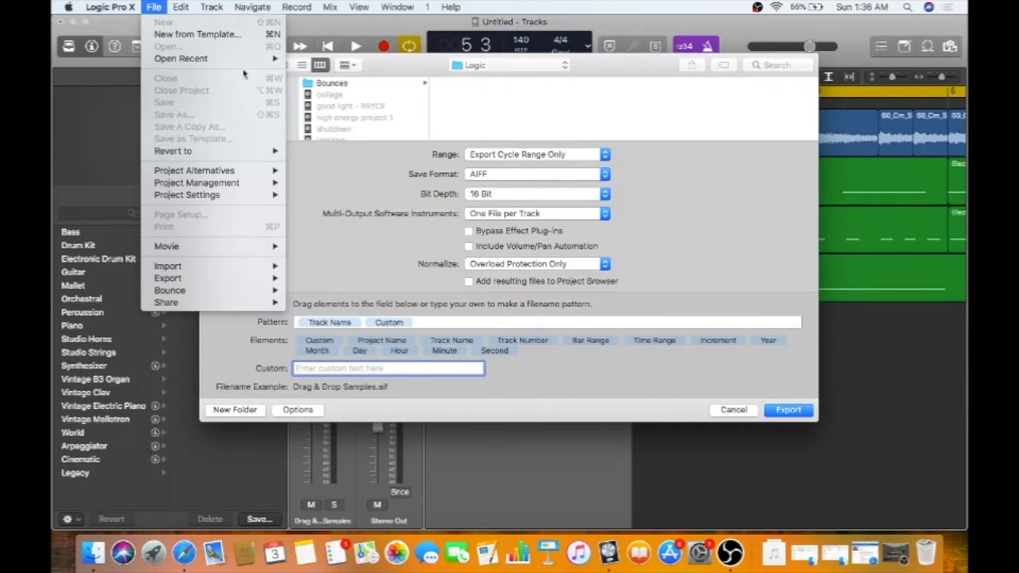
{"action": "left_click", "coordinate": [766, 264]}
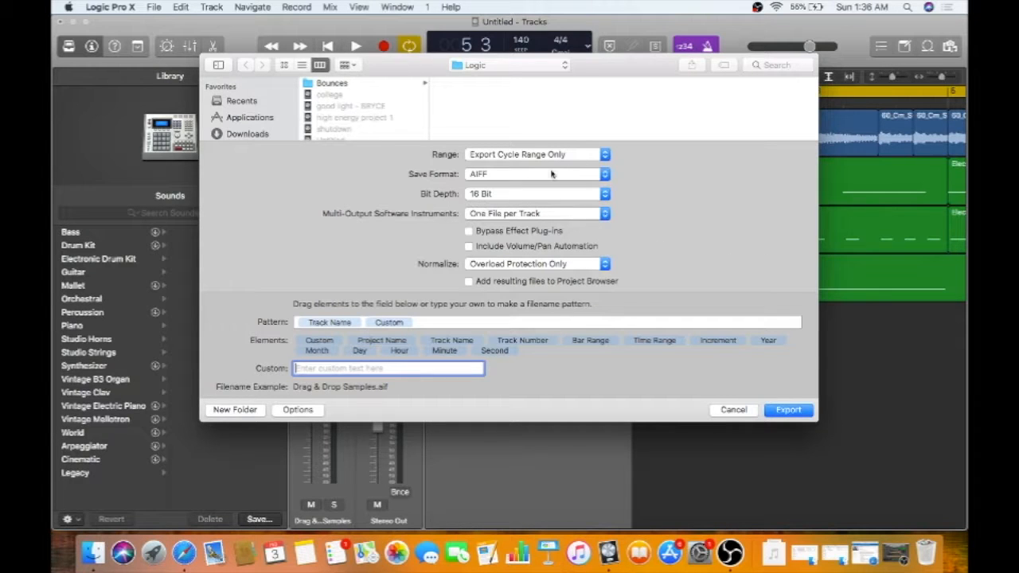
{"action": "left_click", "coordinate": [735, 414]}
- Save the project as "Tour 1" in the Logic folder
{"action": "key", "text": "super+s"}
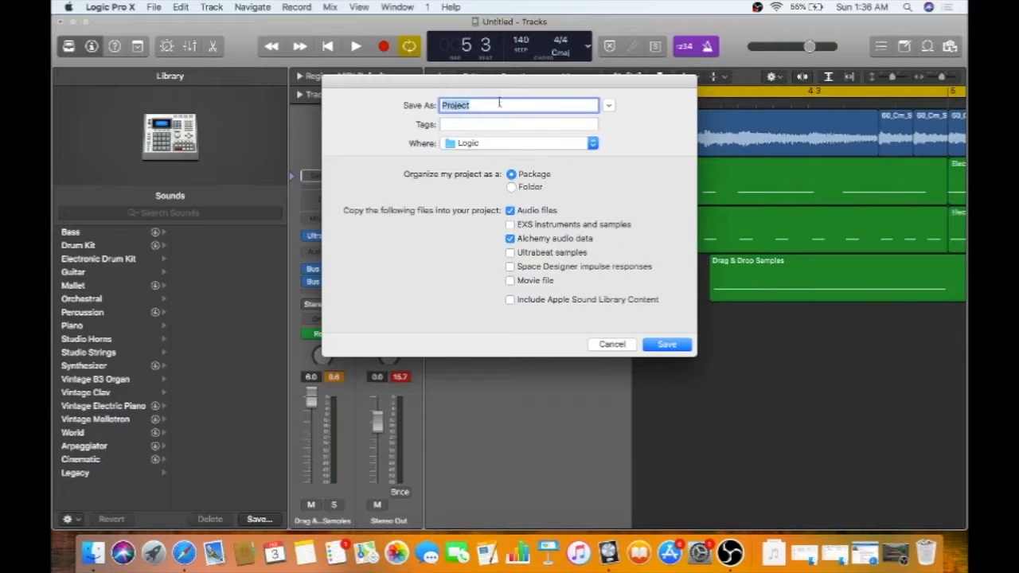
{"action": "key", "text": "BackSpace"}
{"action": "type", "text": "tou"}
{"action": "key", "text": "BackSpace"}
{"action": "type", "text": "Tour 1"}
{"action": "left_click", "coordinate": [661, 344]}
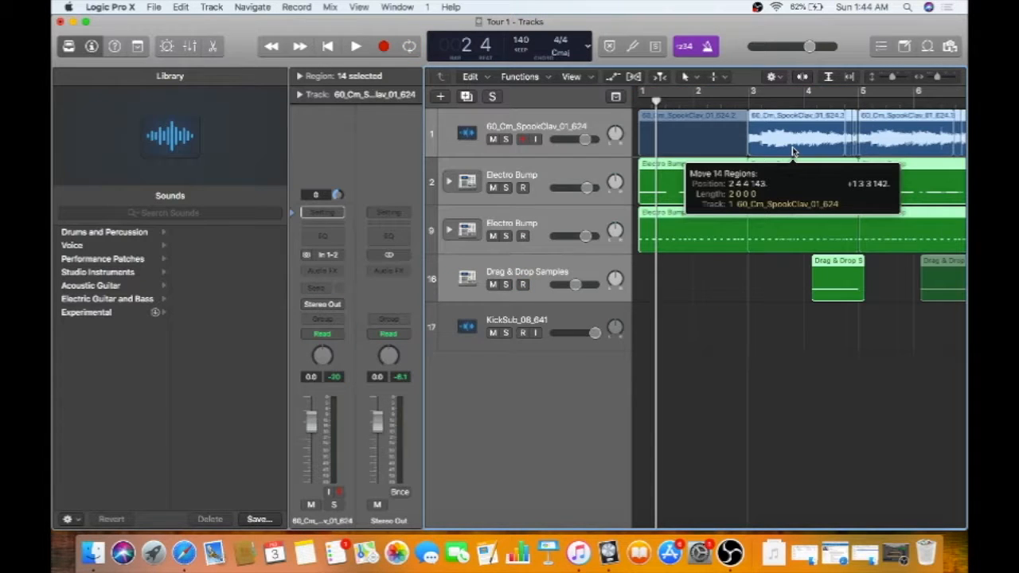
- Move all 14 selected regions to start at bar 3 together with their track automation, and play briefly
{"action": "left_click_drag", "start_coordinate": [793, 151], "coordinate": [794, 151]}
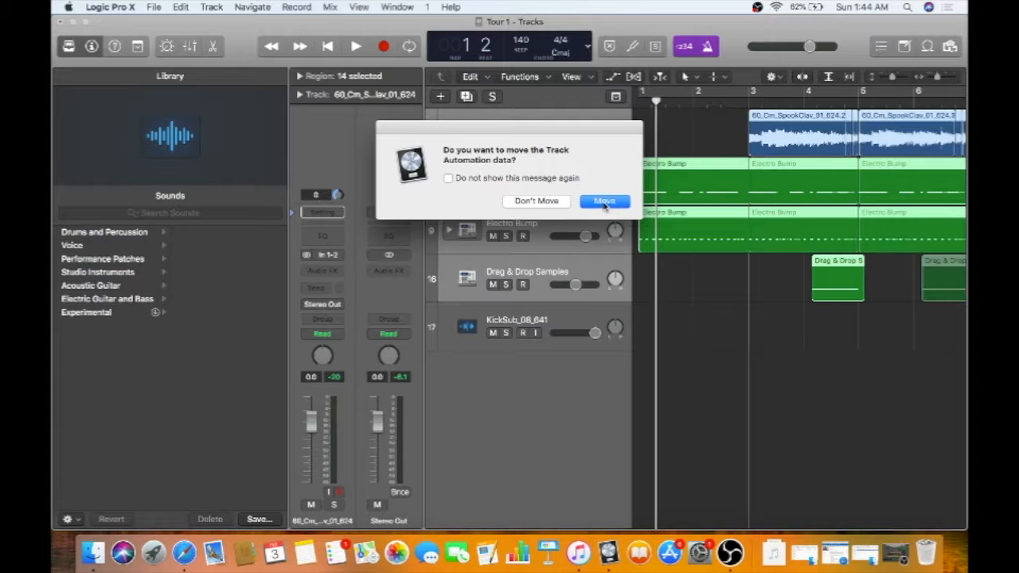
{"action": "left_click", "coordinate": [604, 201]}
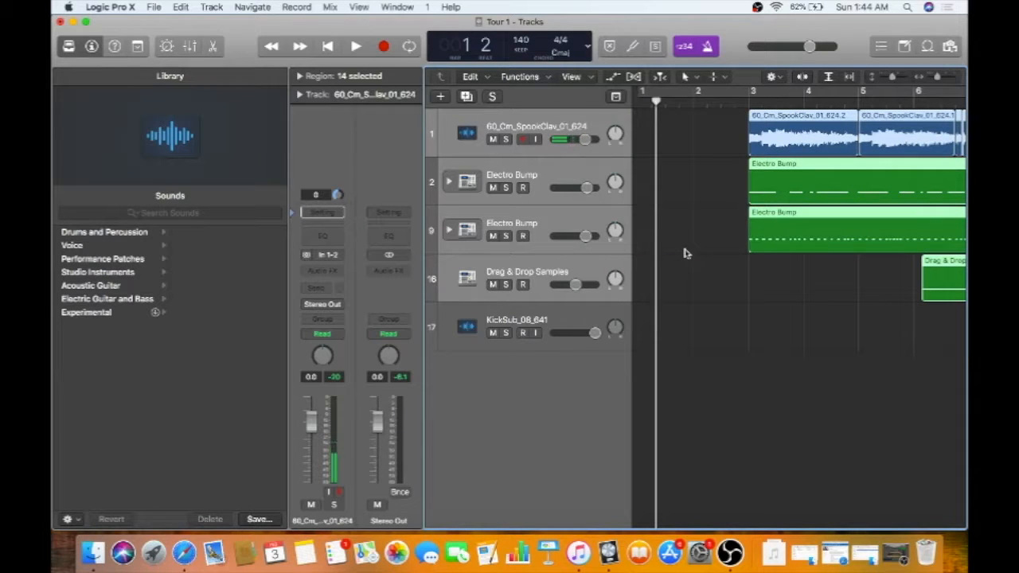
{"action": "key", "text": "space"}
{"action": "key", "text": "space"}
- Add 100_Gb_GreyMatterText_01_643.wav from the Finder folder at bar 1 on track 17, audition it, and trim it to end at bar 3
{"action": "left_click", "coordinate": [865, 555]}
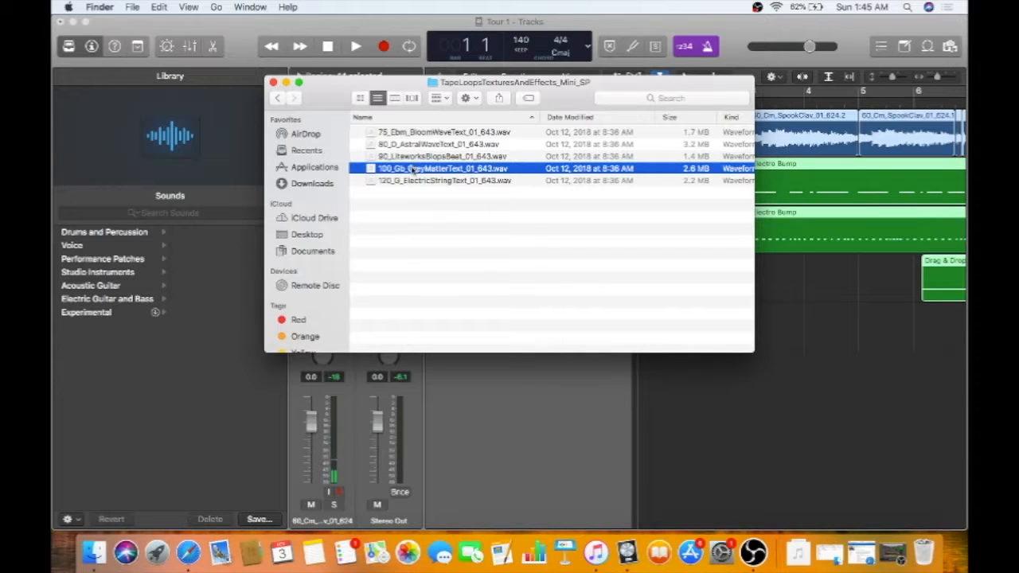
{"action": "left_click_drag", "start_coordinate": [413, 171], "coordinate": [637, 340]}
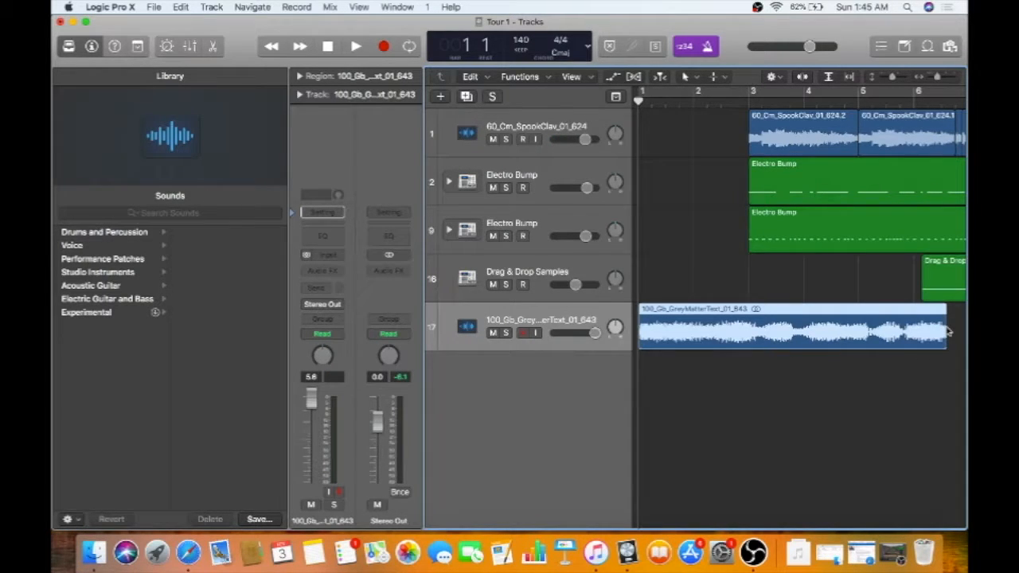
{"action": "left_click_drag", "start_coordinate": [948, 326], "coordinate": [947, 327]}
{"action": "key", "text": "space"}
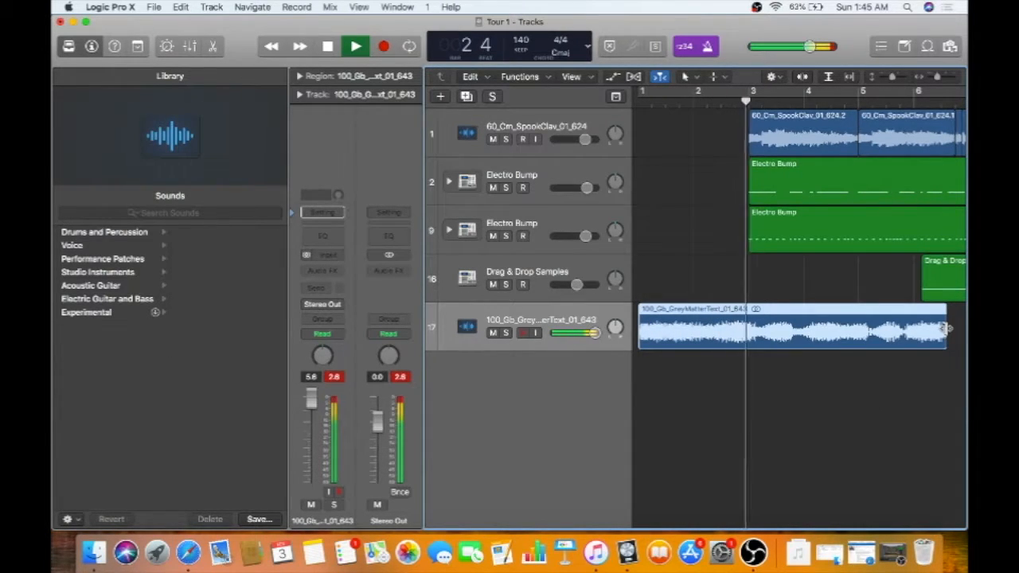
{"action": "key", "text": "space"}
{"action": "left_click_drag", "start_coordinate": [947, 327], "coordinate": [758, 348]}
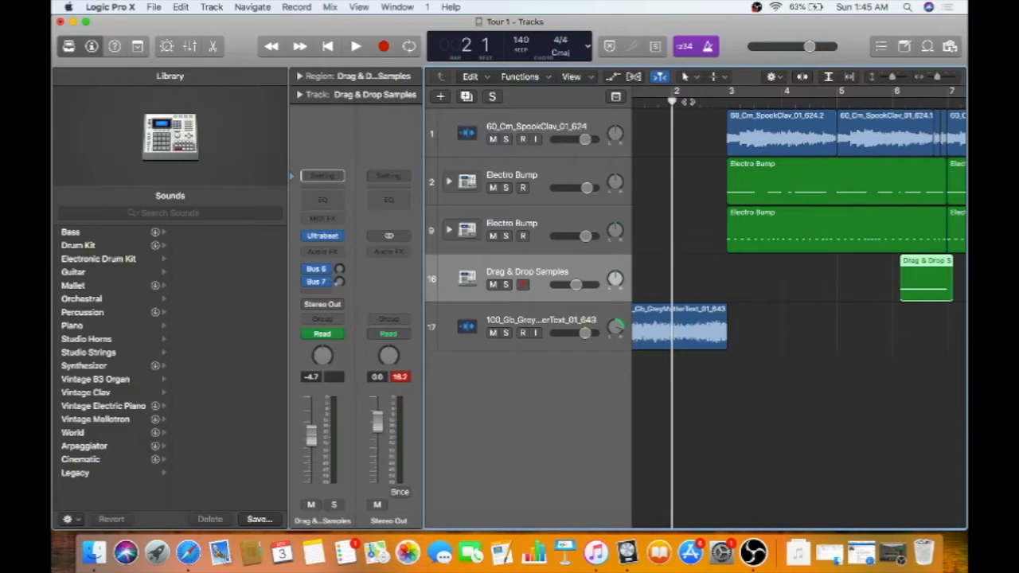
- Paste a copy of the Drag & Drop Samples region just after bar 2 and shift it slightly earlier without moving the track automation
{"action": "left_click", "coordinate": [685, 102]}
{"action": "key", "text": "super+v"}
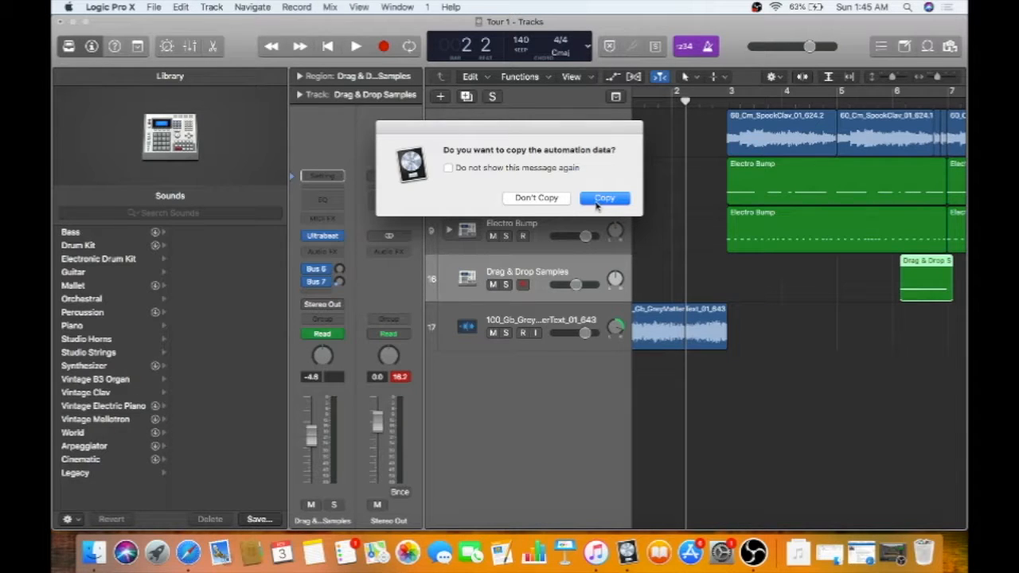
{"action": "left_click", "coordinate": [565, 198]}
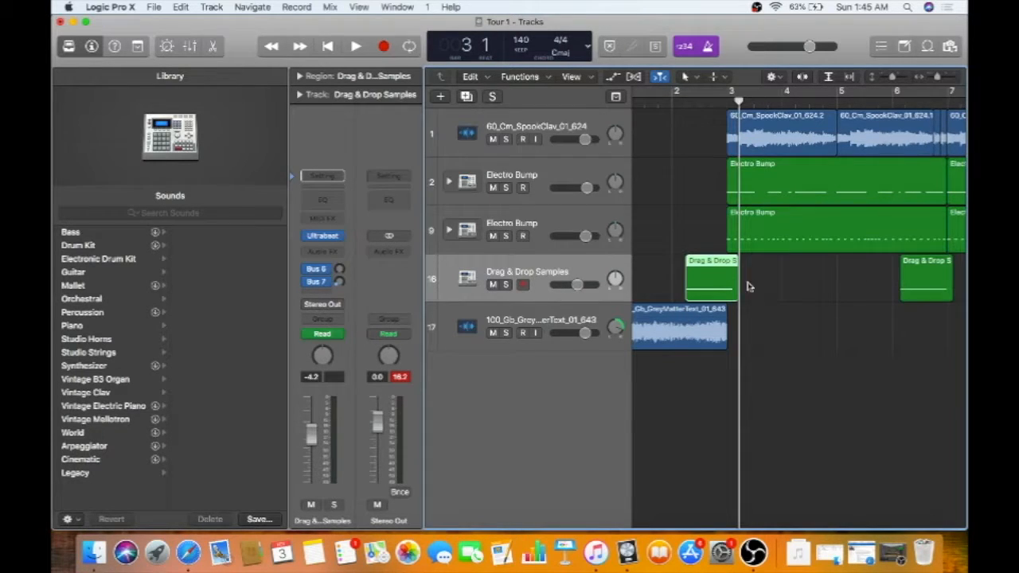
{"action": "left_click_drag", "start_coordinate": [713, 261], "coordinate": [707, 261]}
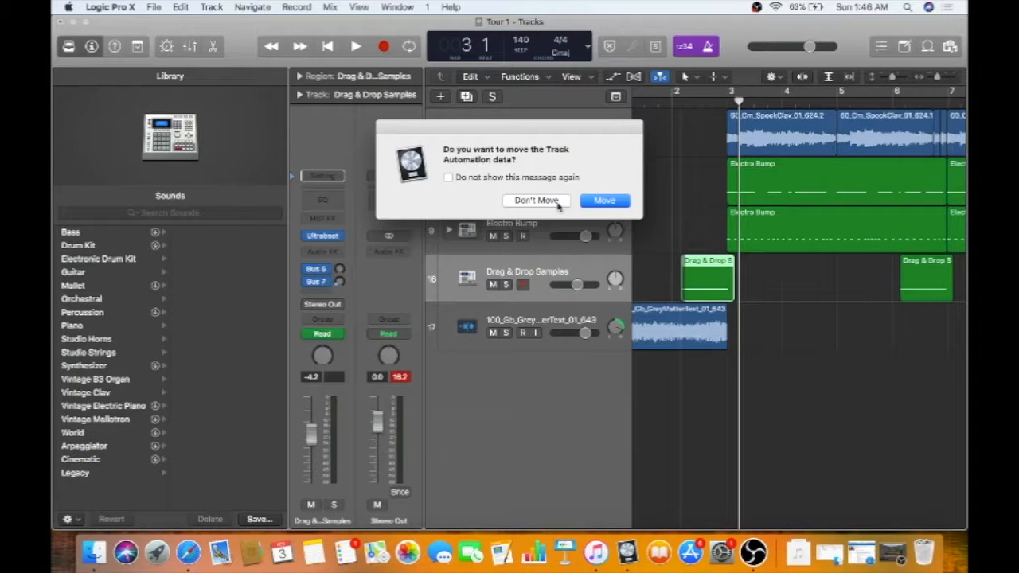
{"action": "left_click", "coordinate": [558, 201]}
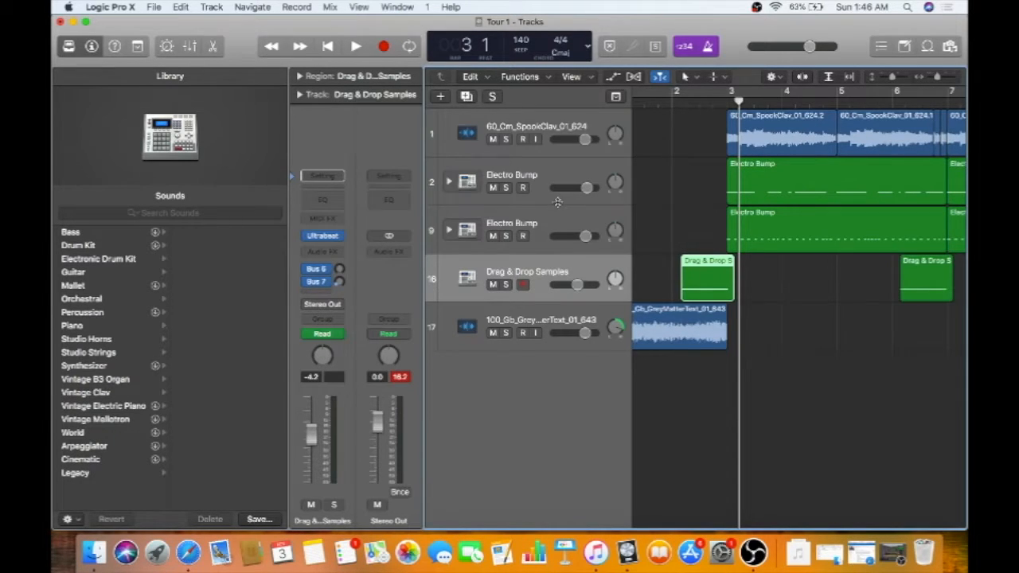
- Play the arrangement from the beginning through bar 4 to check the intro
{"action": "key", "text": "space"}
{"action": "key", "text": "space"}
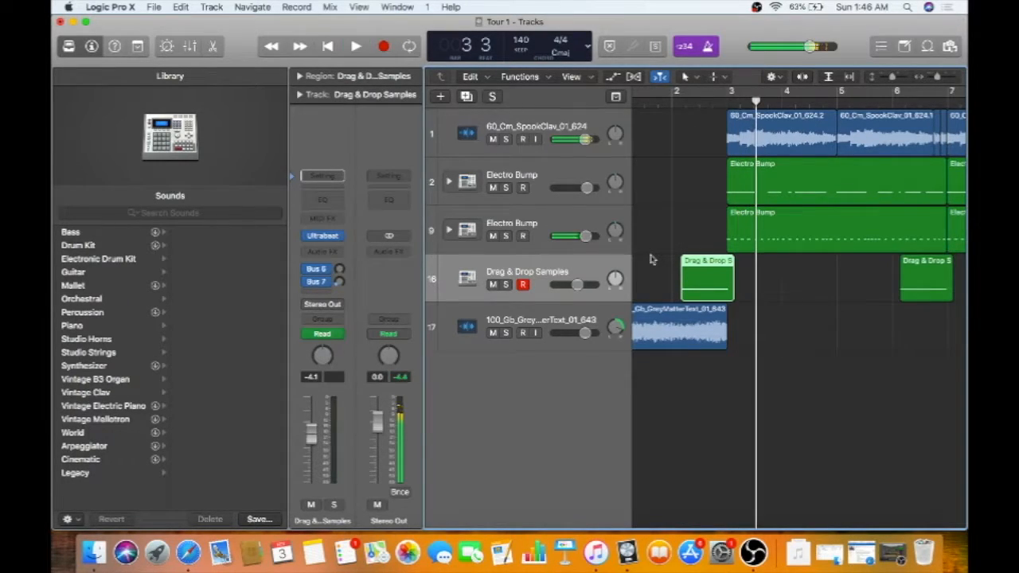
{"action": "key", "text": "Return"}
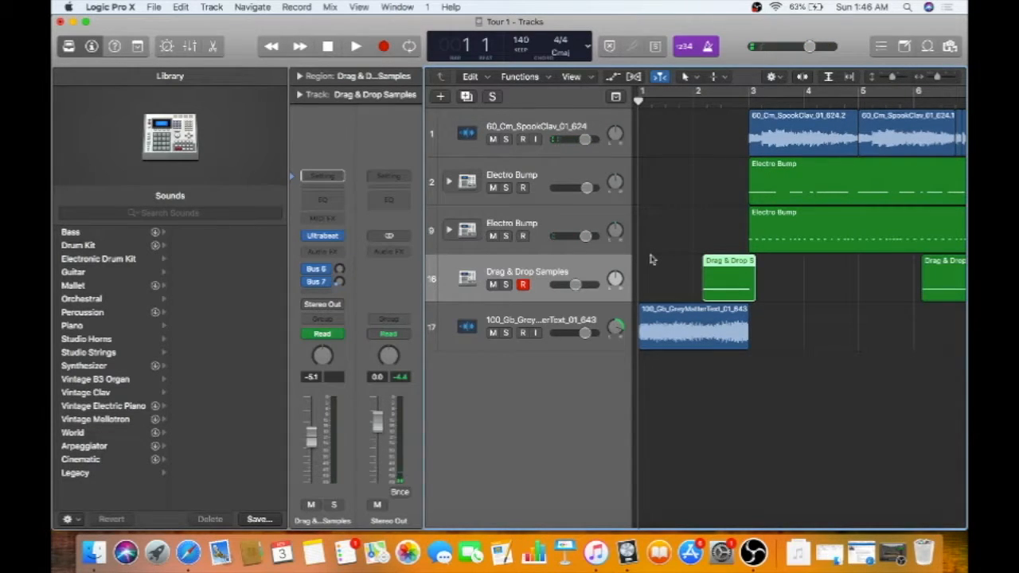
{"action": "key", "text": "space"}
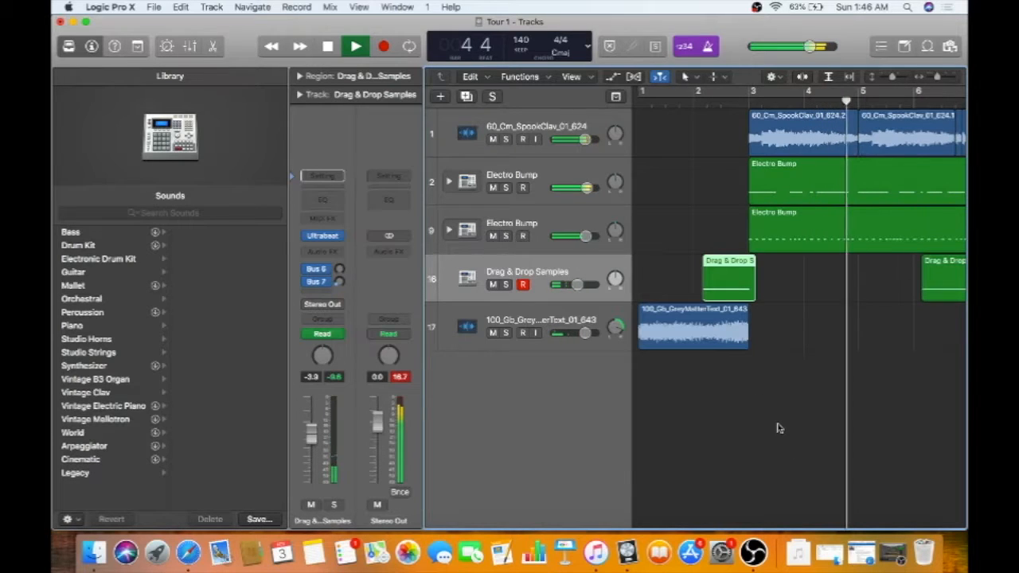
{"action": "key", "text": "space"}
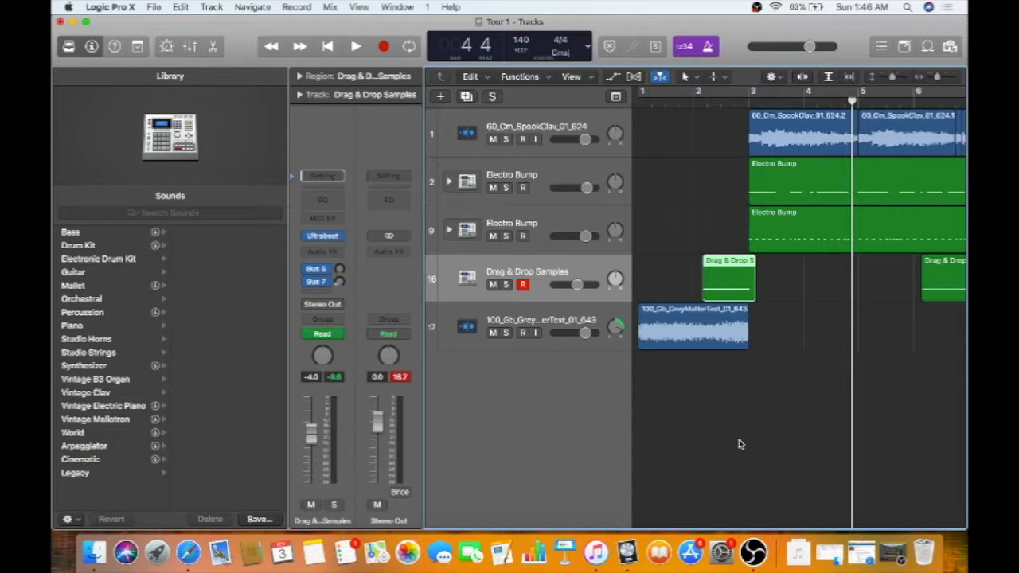
- Examine the timeline from the intro regions through the last regions and the empty bars beyond them
{"action": "scroll", "coordinate": [782, 396], "scroll_direction": "right", "scroll_amount": 2}
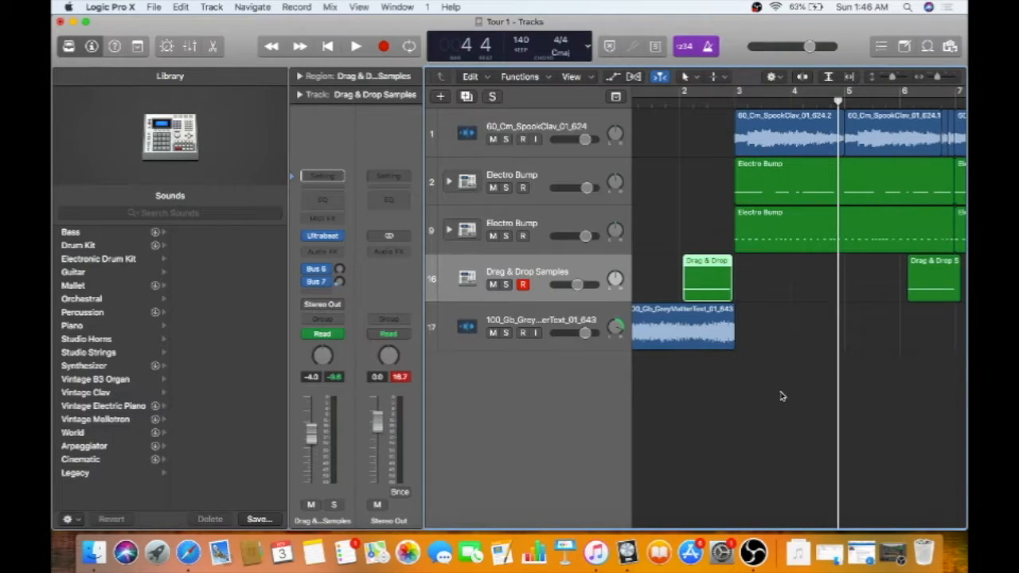
{"action": "scroll", "coordinate": [735, 371], "scroll_direction": "left", "scroll_amount": 2}
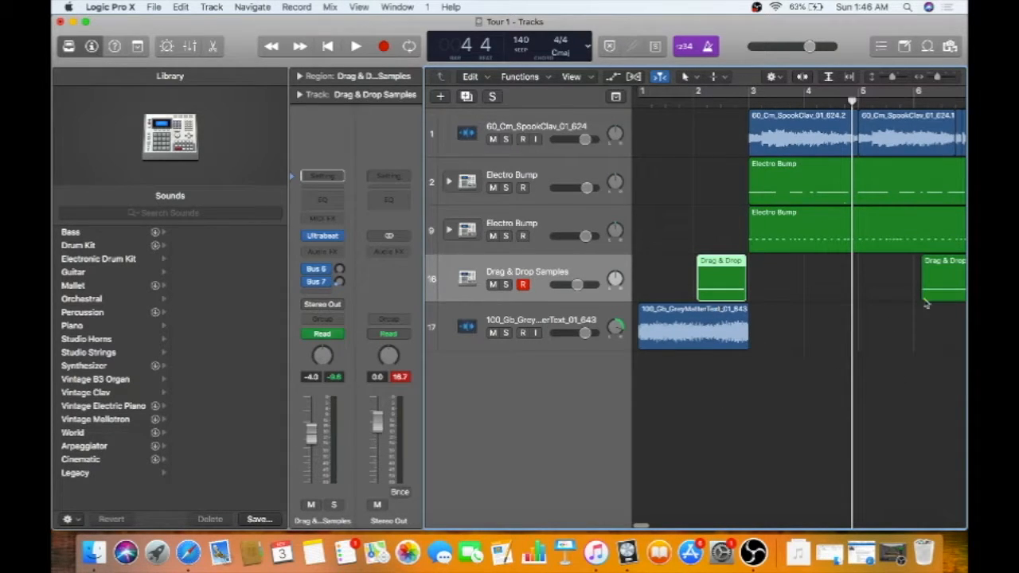
{"action": "scroll", "coordinate": [858, 448], "scroll_direction": "right", "scroll_amount": 5}
{"action": "scroll", "coordinate": [858, 448], "scroll_direction": "left", "scroll_amount": 5}
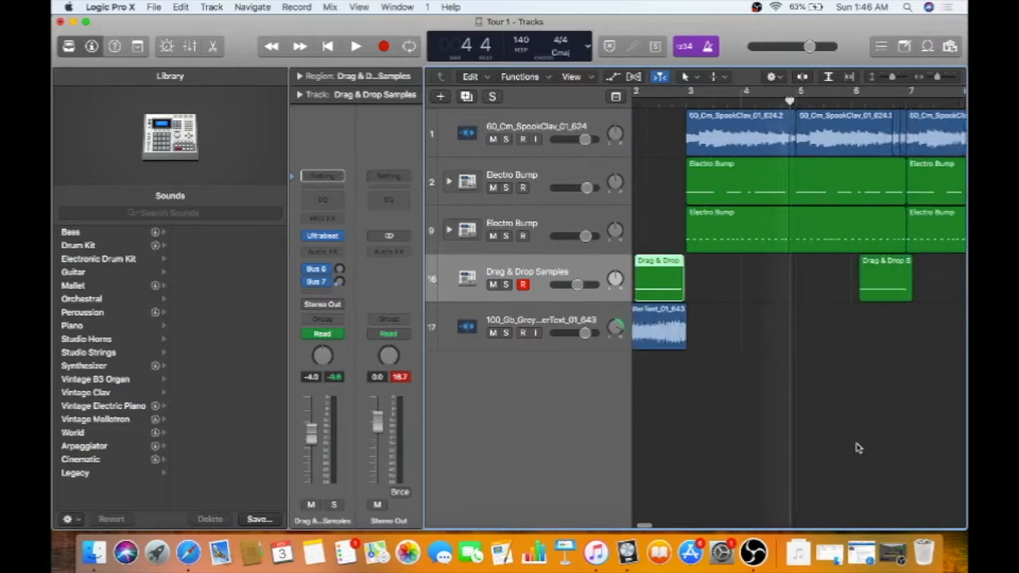
{"action": "scroll", "coordinate": [858, 448], "scroll_direction": "right", "scroll_amount": 1}
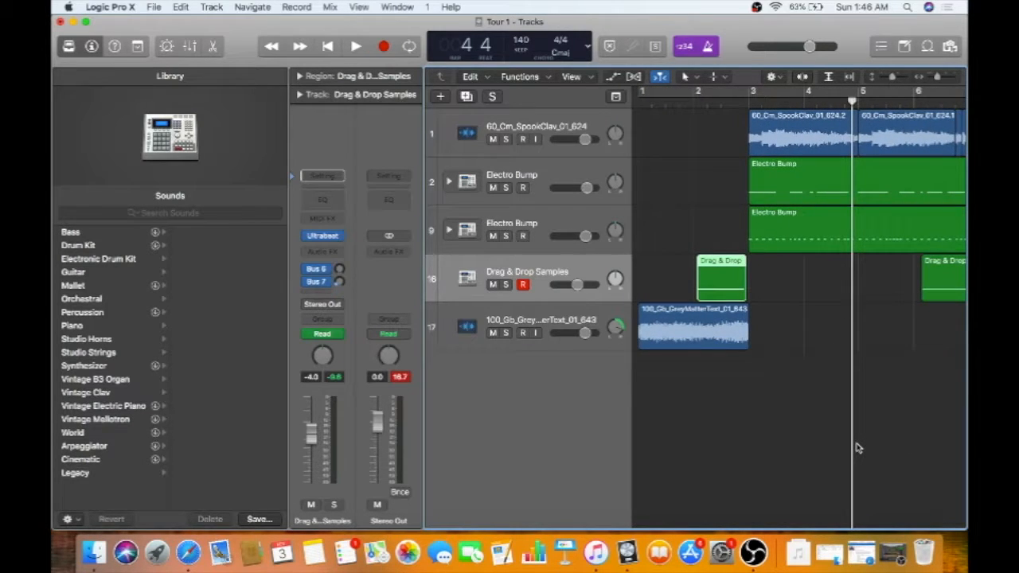
{"action": "scroll", "coordinate": [858, 448], "scroll_direction": "right", "scroll_amount": 15}
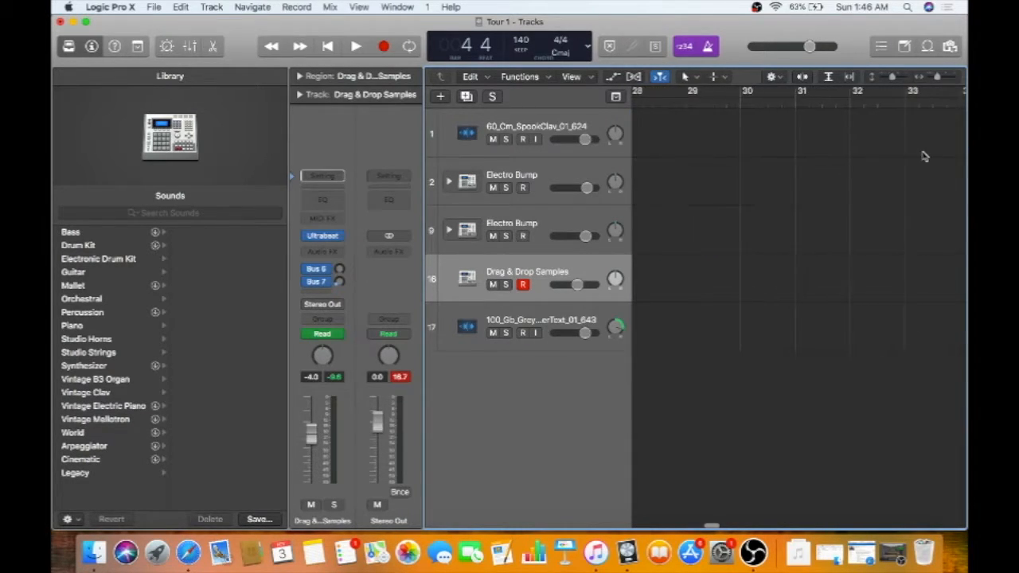
{"action": "scroll", "coordinate": [923, 156], "scroll_direction": "right", "scroll_amount": 10}
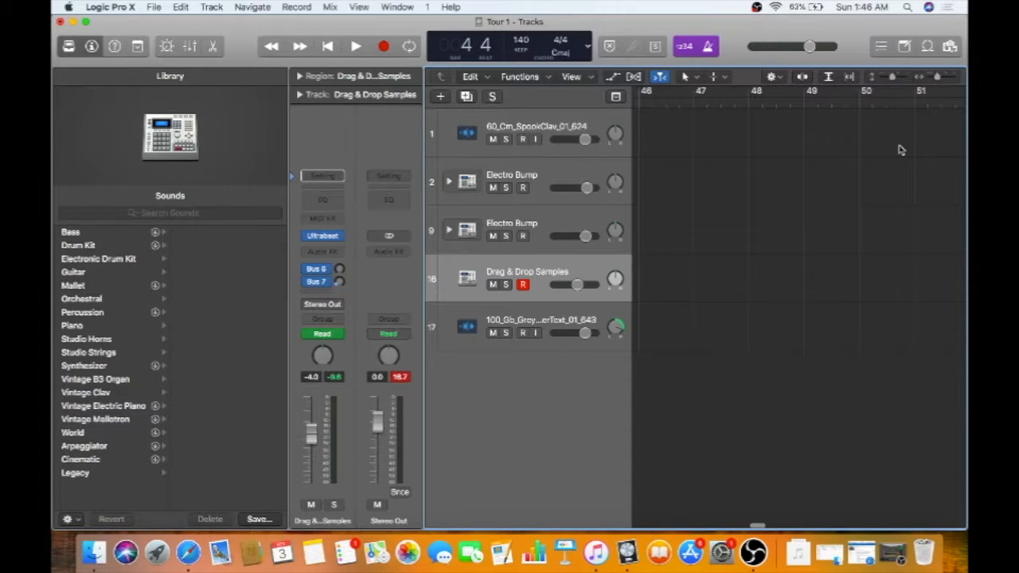
{"action": "scroll", "coordinate": [900, 149], "scroll_direction": "left", "scroll_amount": 20}
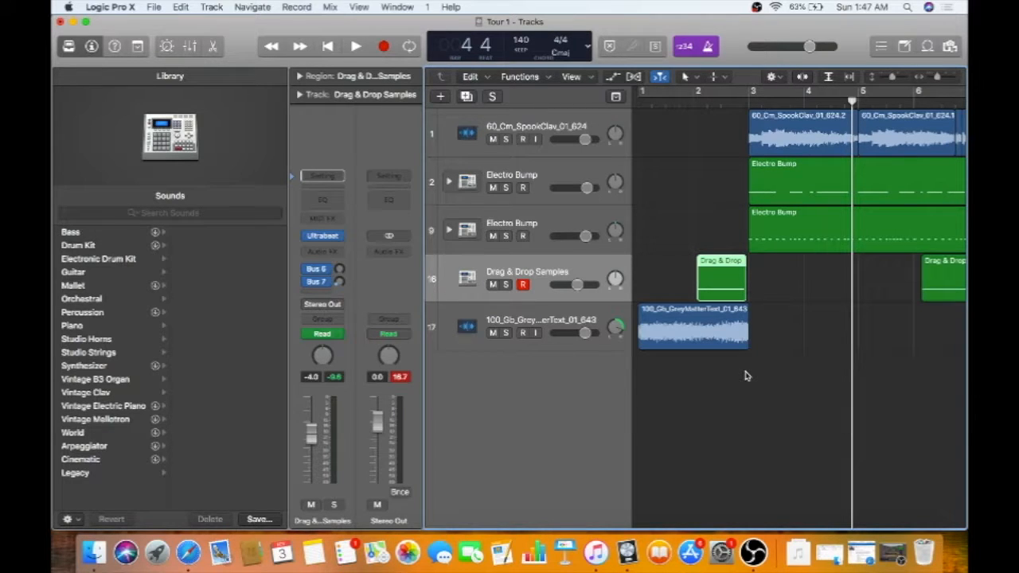
{"action": "scroll", "coordinate": [823, 230], "scroll_direction": "right", "scroll_amount": 3}
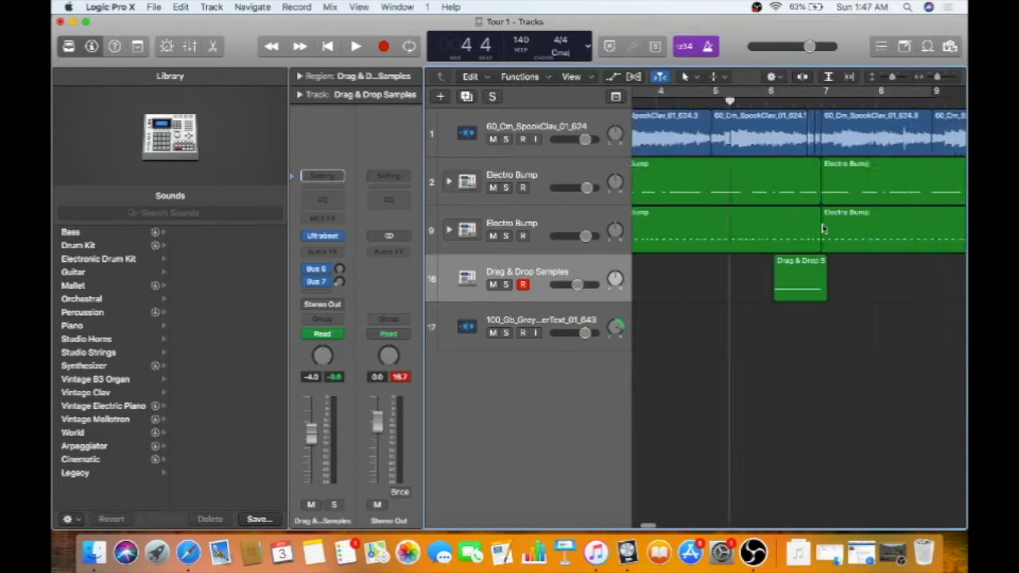
{"action": "scroll", "coordinate": [823, 230], "scroll_direction": "left", "scroll_amount": 3}
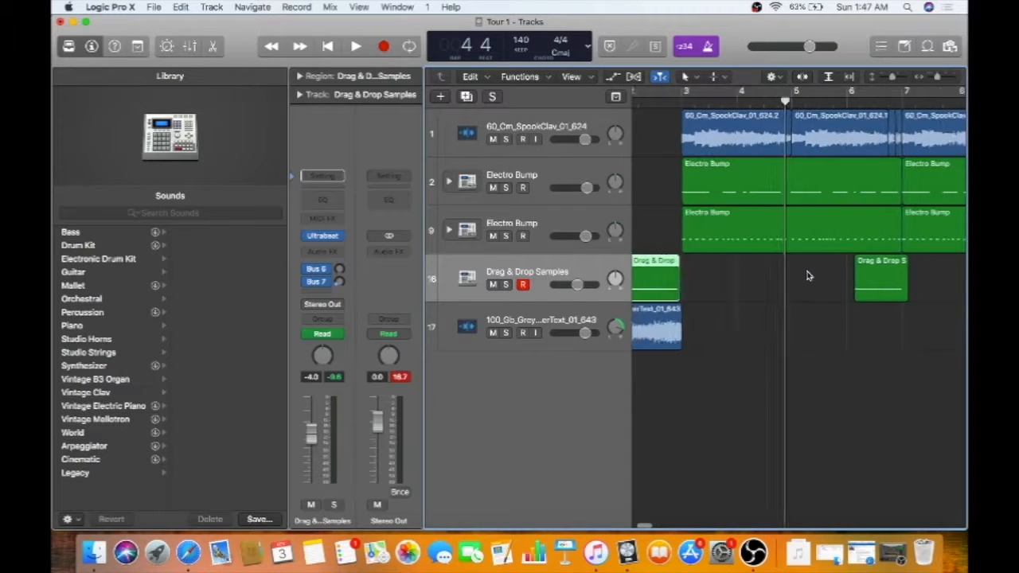
{"action": "scroll", "coordinate": [941, 257], "scroll_direction": "right", "scroll_amount": 3}
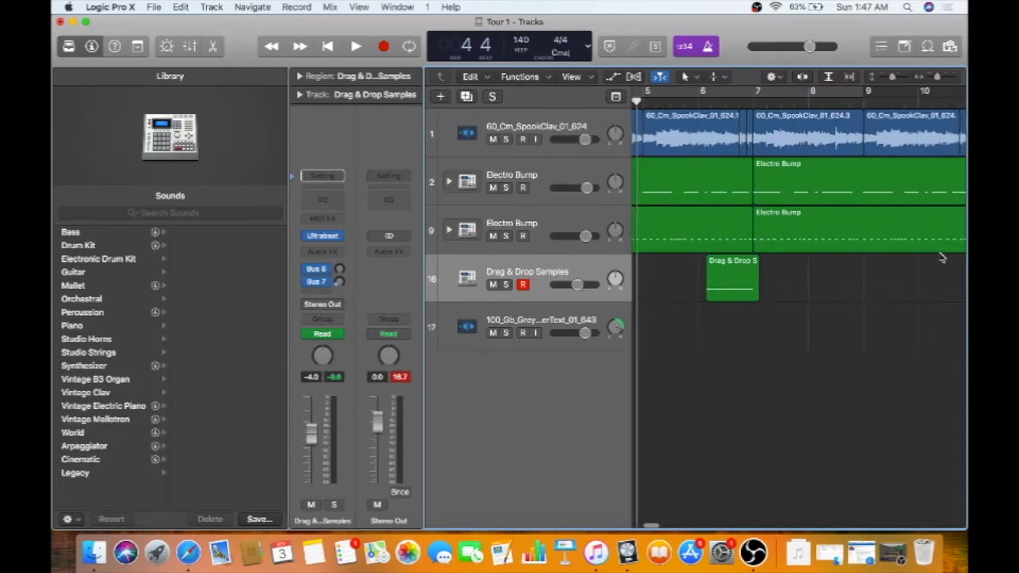
{"action": "scroll", "coordinate": [941, 257], "scroll_direction": "right", "scroll_amount": 1}
{"action": "scroll", "coordinate": [941, 257], "scroll_direction": "right", "scroll_amount": 3}
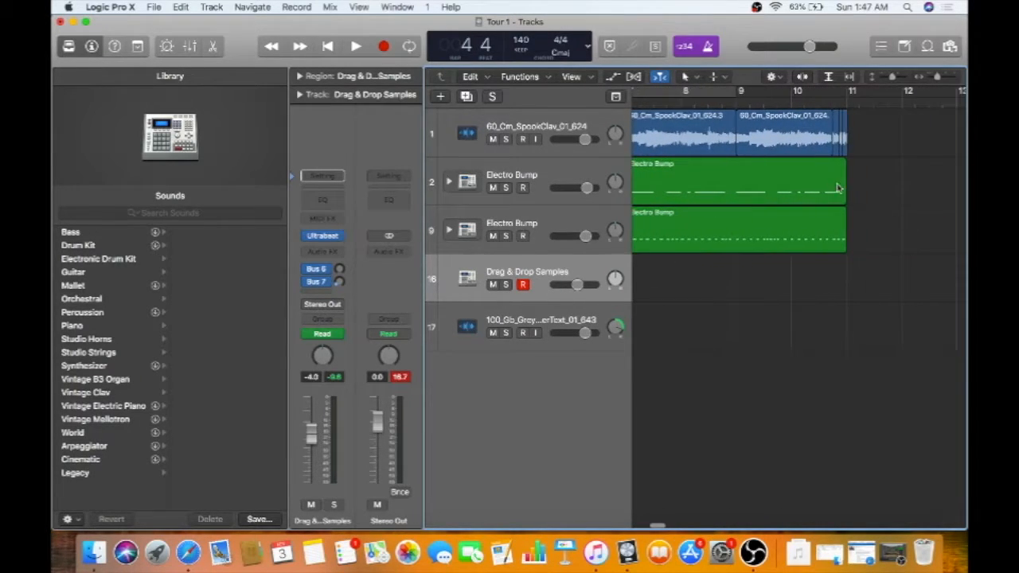
- Set the cycle area to span the whole arrangement from bar 1 to bar 11
{"action": "left_click", "coordinate": [726, 92]}
{"action": "left_click_drag", "start_coordinate": [738, 90], "coordinate": [845, 95]}
{"action": "scroll", "coordinate": [796, 223], "scroll_direction": "left", "scroll_amount": 5}
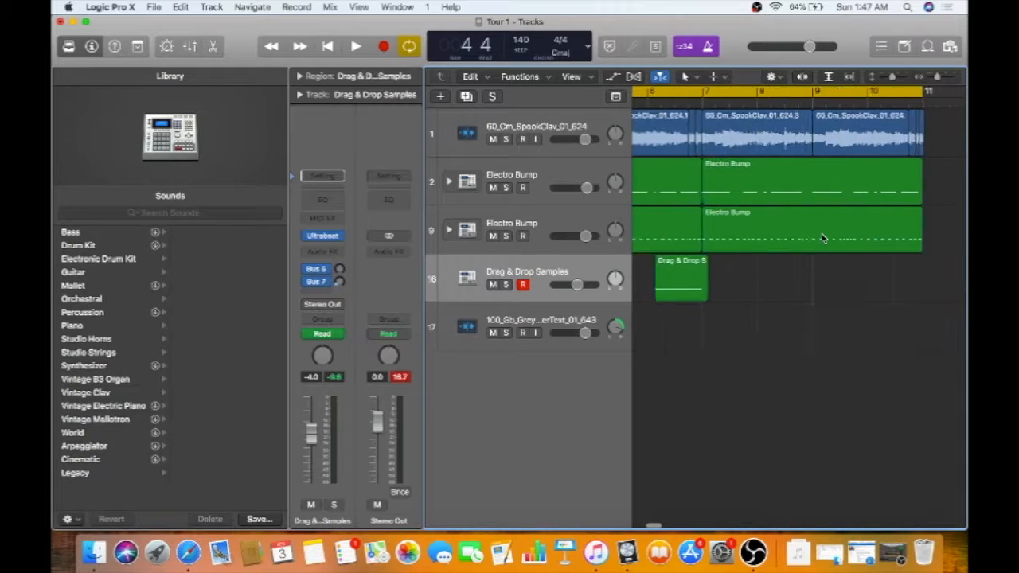
{"action": "scroll", "coordinate": [790, 211], "scroll_direction": "left", "scroll_amount": 2}
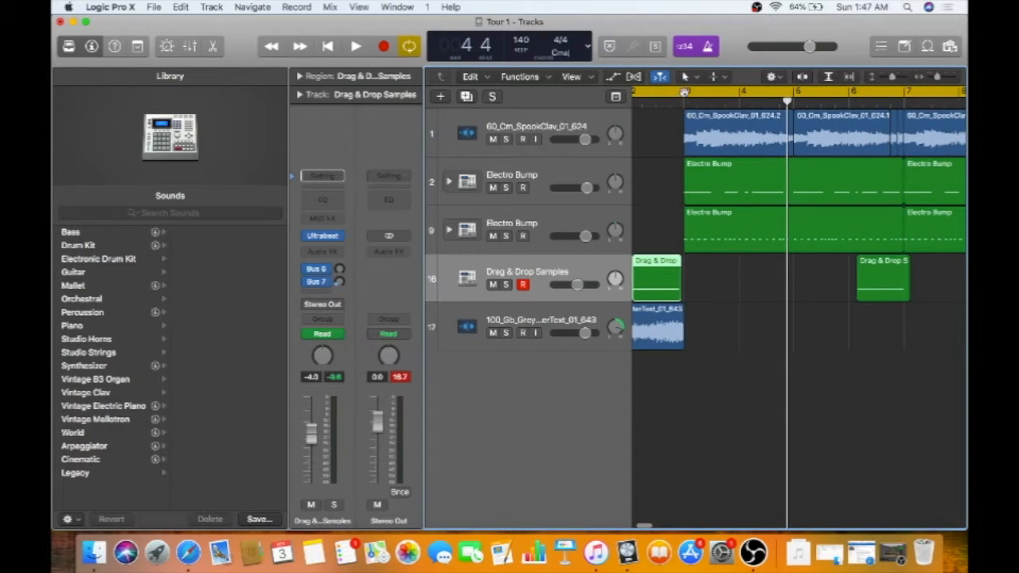
{"action": "scroll", "coordinate": [673, 143], "scroll_direction": "left", "scroll_amount": 5}
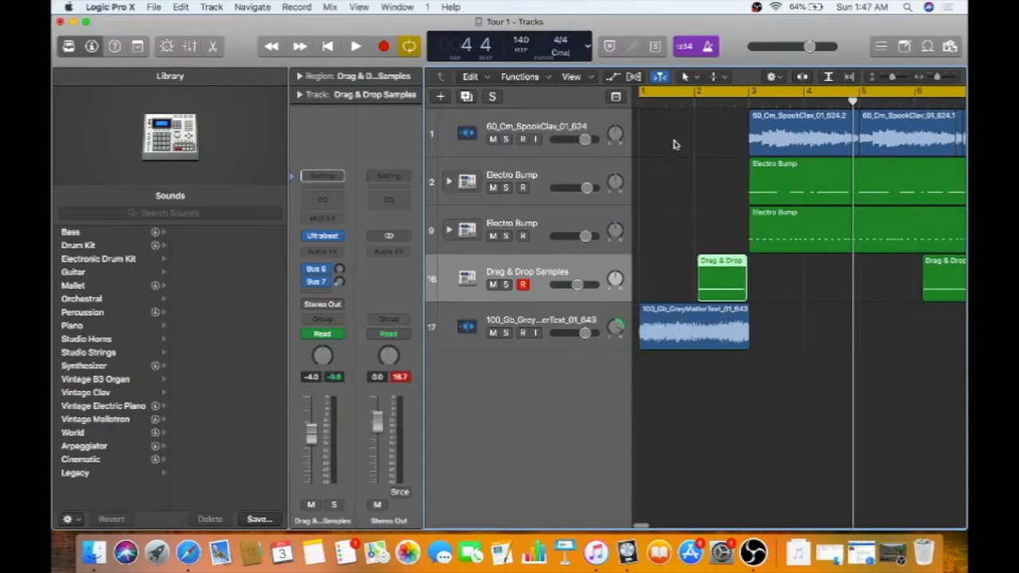
- Move the start of the cycle area to bar 3, check its extent, and play from there
{"action": "left_click_drag", "start_coordinate": [643, 94], "coordinate": [749, 101]}
{"action": "scroll", "coordinate": [733, 206], "scroll_direction": "right", "scroll_amount": 10}
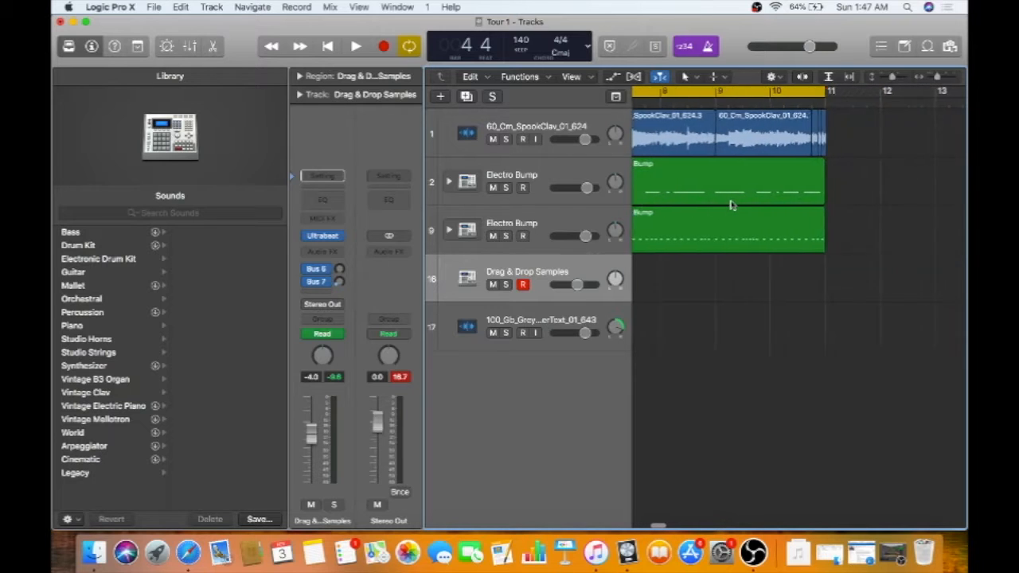
{"action": "scroll", "coordinate": [733, 206], "scroll_direction": "right", "scroll_amount": 2}
{"action": "scroll", "coordinate": [731, 205], "scroll_direction": "left", "scroll_amount": 10}
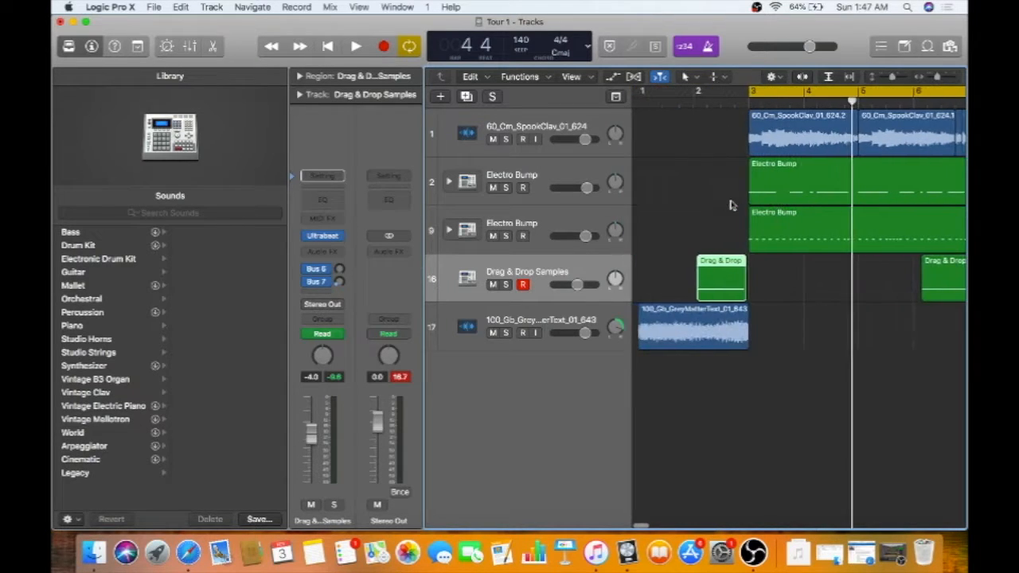
{"action": "key", "text": "space"}
- Share the project as a song over AirDrop at High Quality (192 kBit/s) to the nearby contact
{"action": "left_click", "coordinate": [154, 6]}
{"action": "mouse_move", "coordinate": [265, 306]}
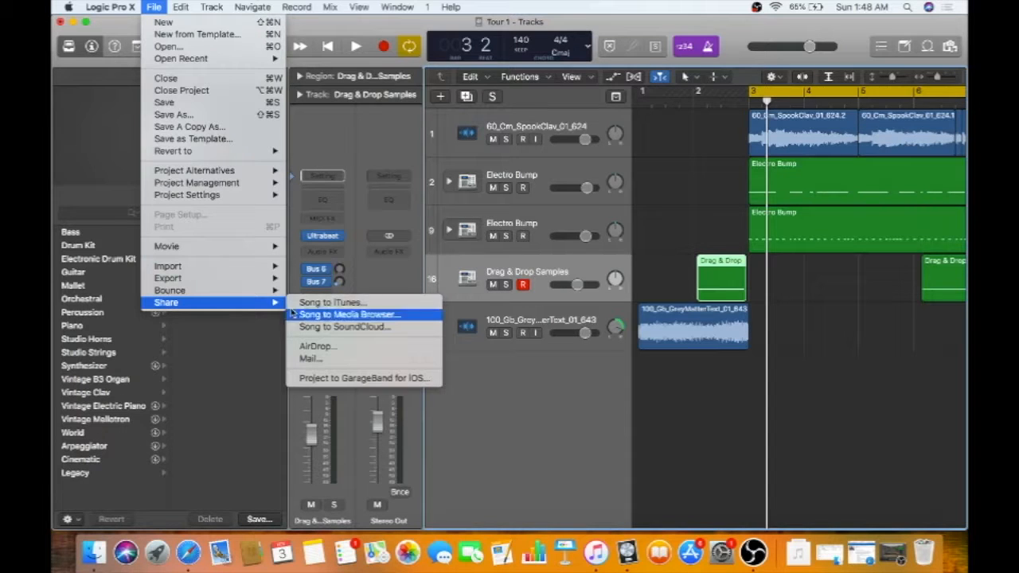
{"action": "left_click", "coordinate": [318, 347]}
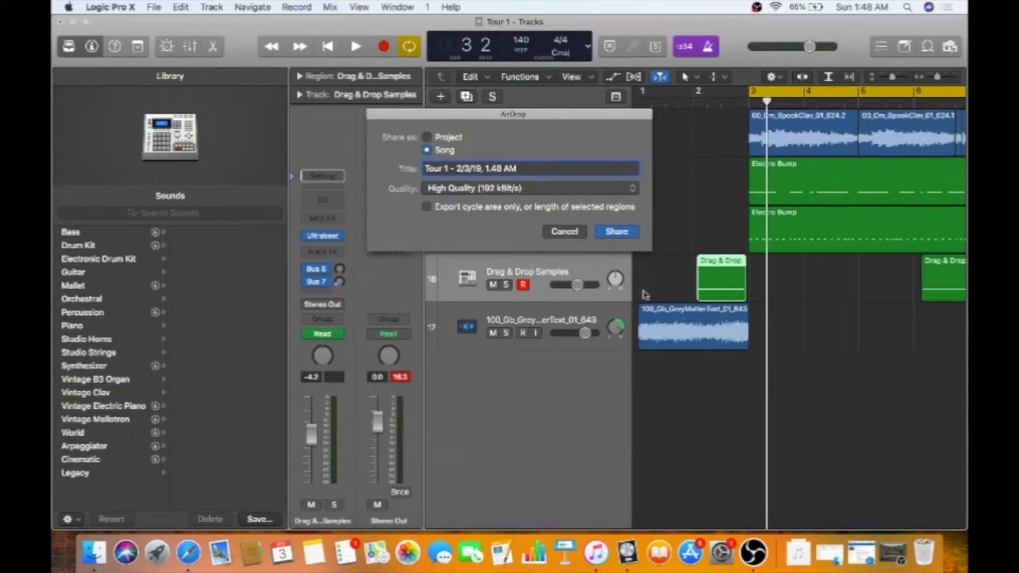
{"action": "left_click", "coordinate": [615, 231]}
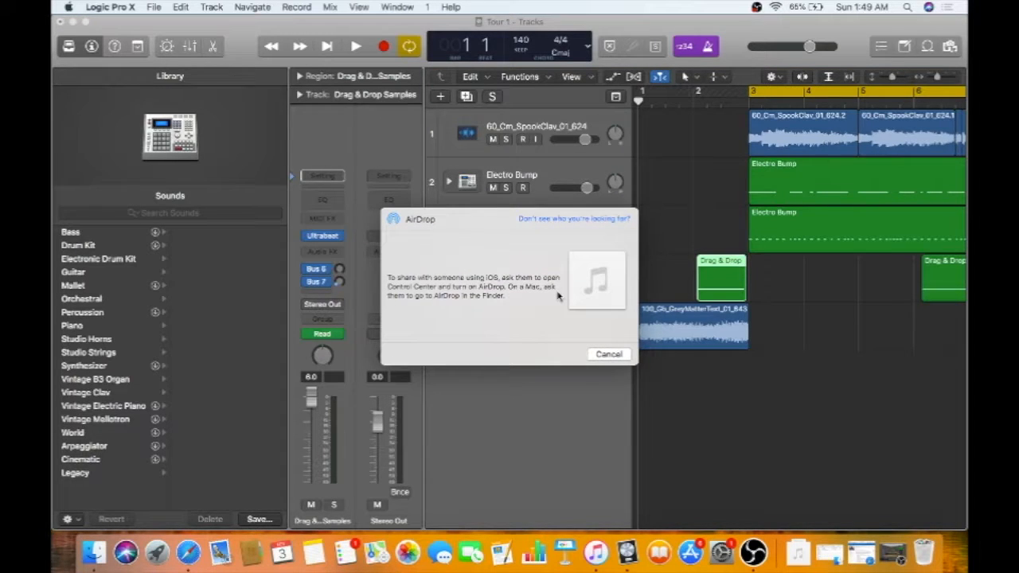
{"action": "left_click", "coordinate": [430, 253]}
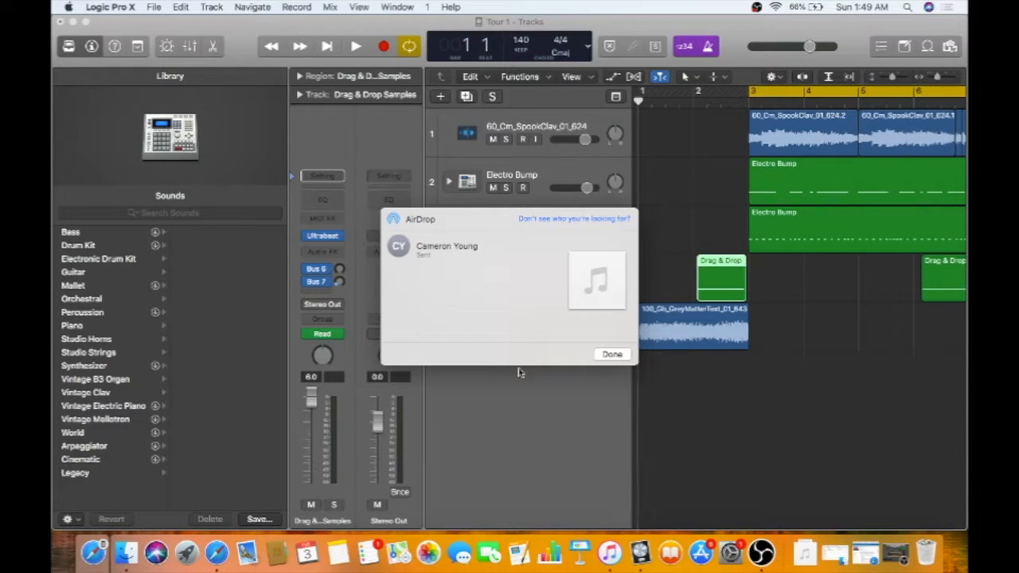
{"action": "left_click", "coordinate": [612, 355]}
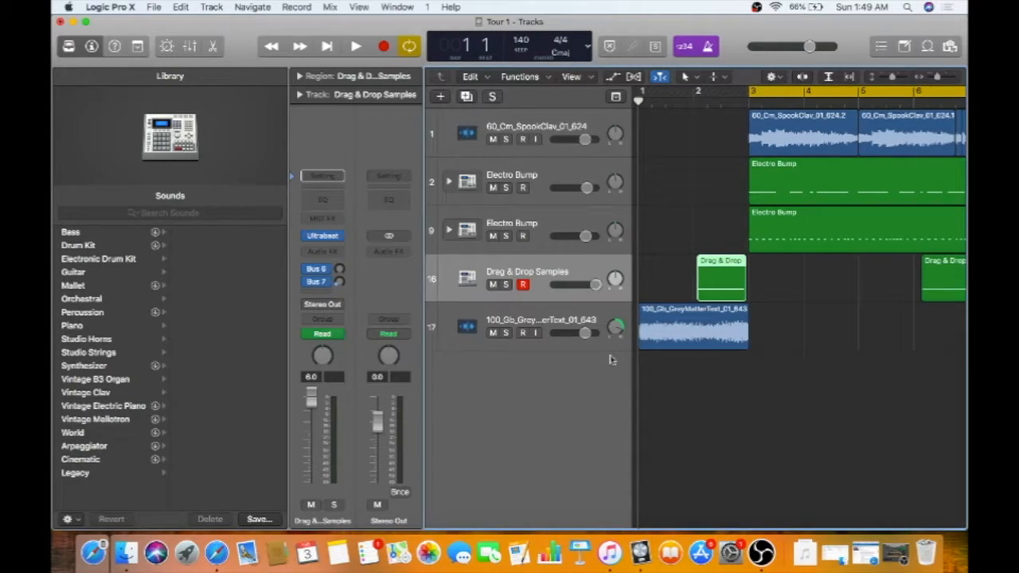
- Bounce the project offline as an MP3 with Normalize on, saved as "Tour 1" in the Bounces folder
{"action": "left_click", "coordinate": [153, 8]}
{"action": "mouse_move", "coordinate": [170, 290]}
{"action": "left_click", "coordinate": [376, 336]}
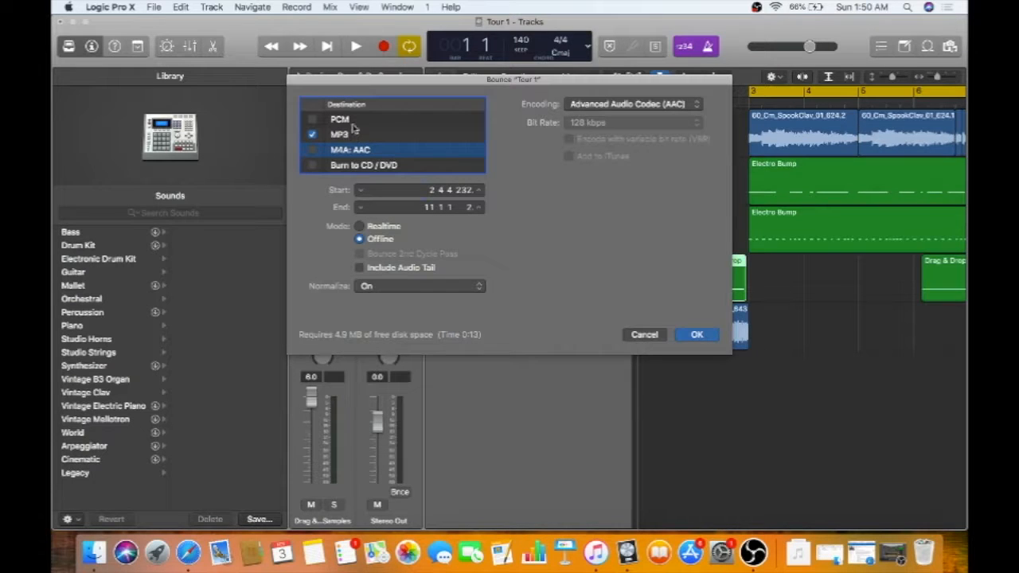
{"action": "left_click", "coordinate": [697, 334]}
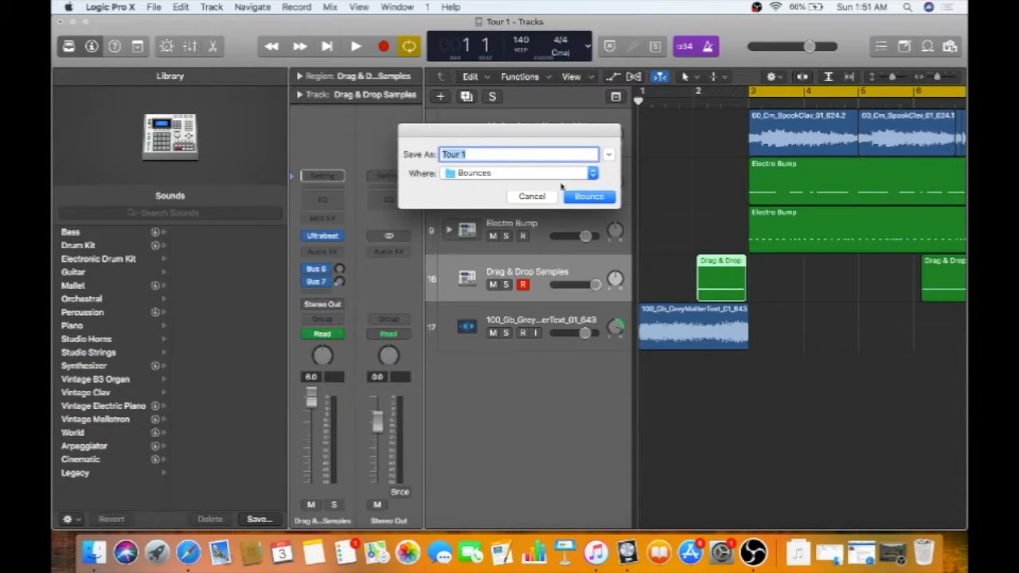
{"action": "left_click", "coordinate": [588, 196]}
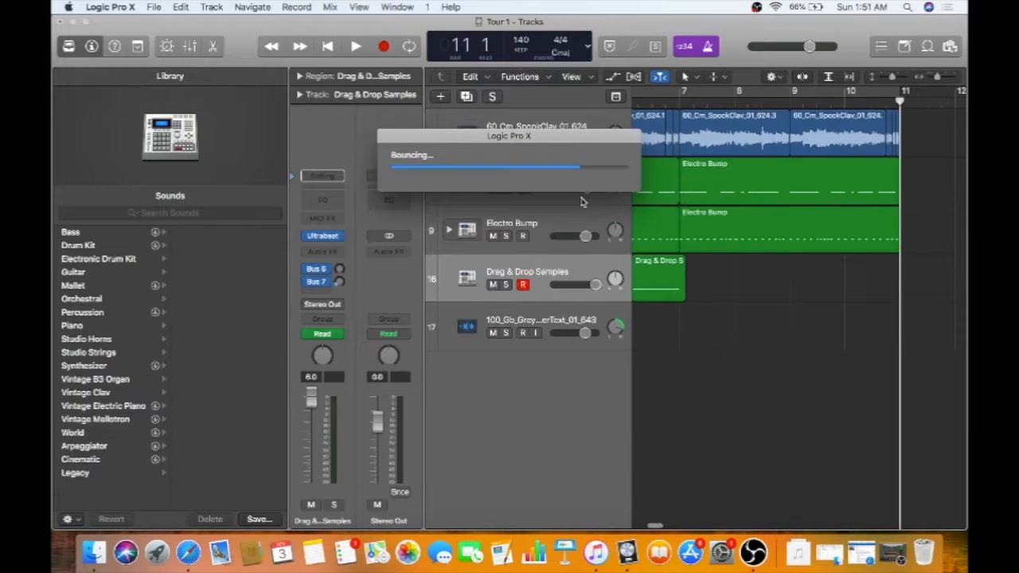